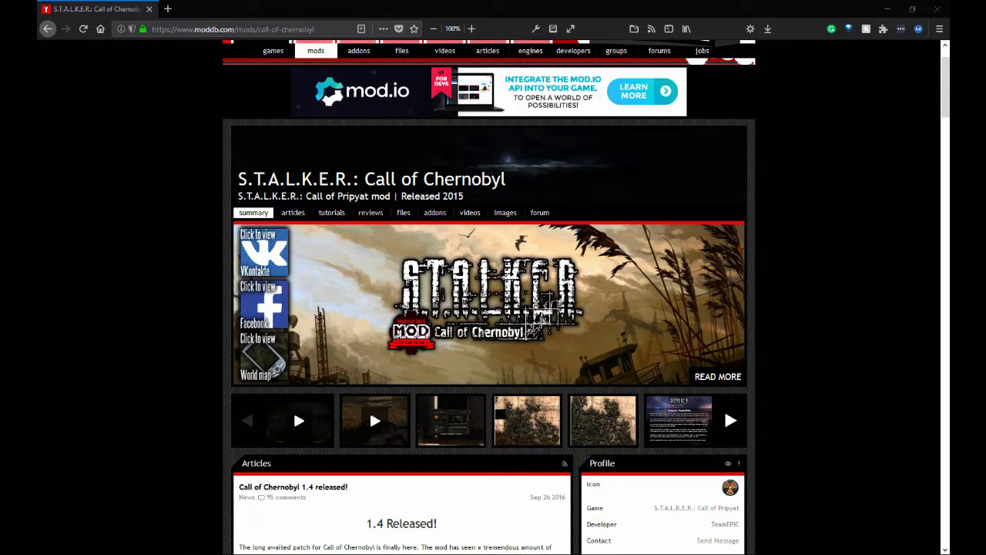
Review the Call of Chernobyl summary page and its 1.4 release article with the 1.4.12 full release and 1.4.22 patch downloads.
click(254, 29)
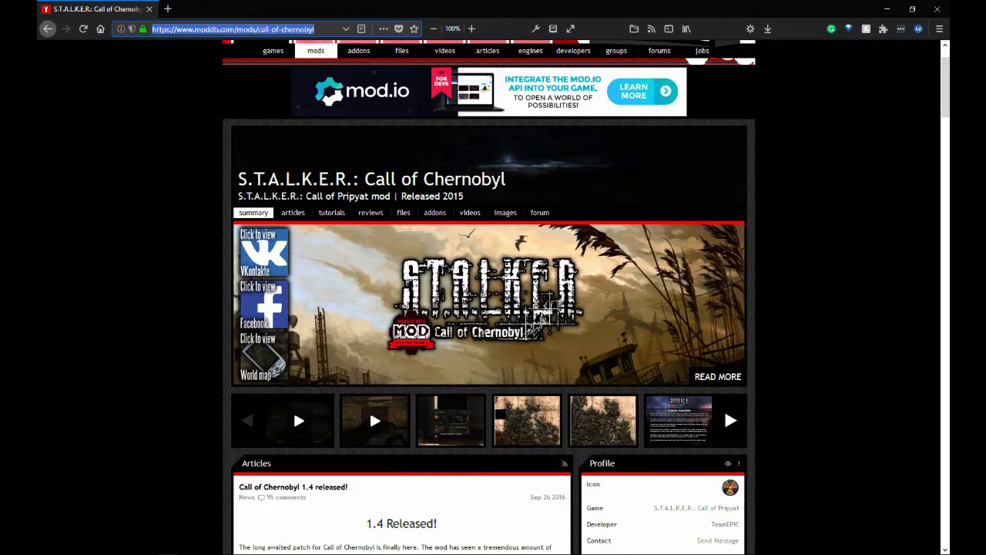
scroll(502, 295, down, 5)
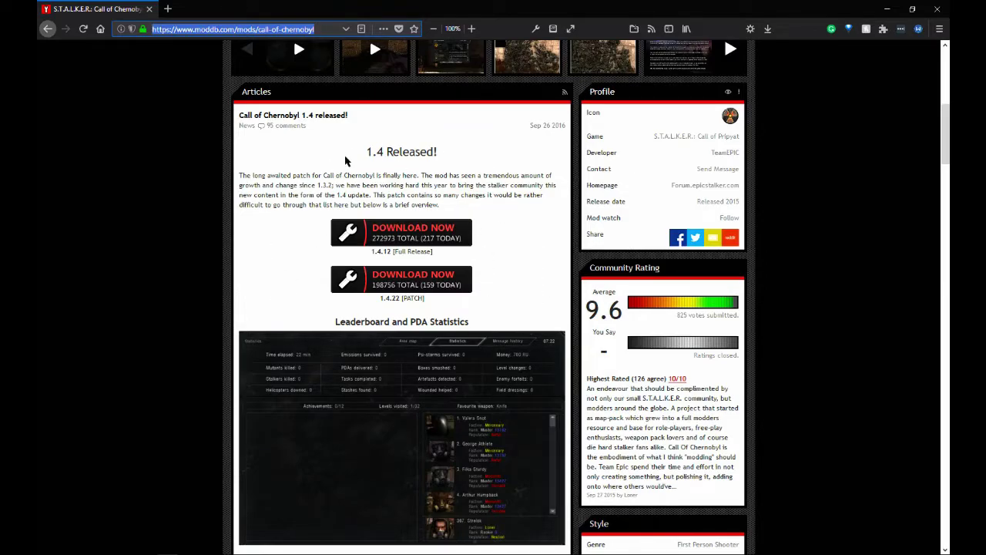
drag(345, 162, 422, 154)
click(386, 151)
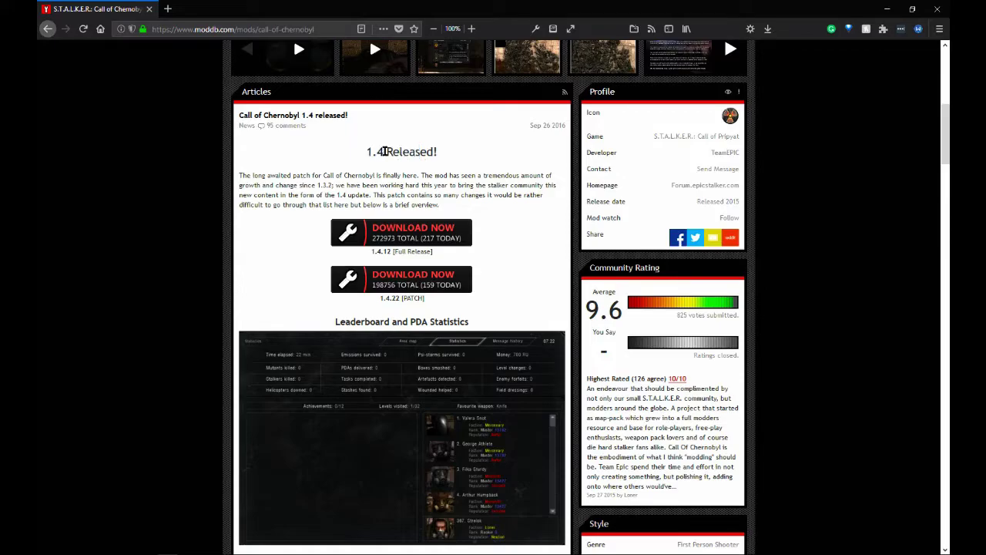
scroll(385, 151, down, 3)
scroll(403, 271, up, 4)
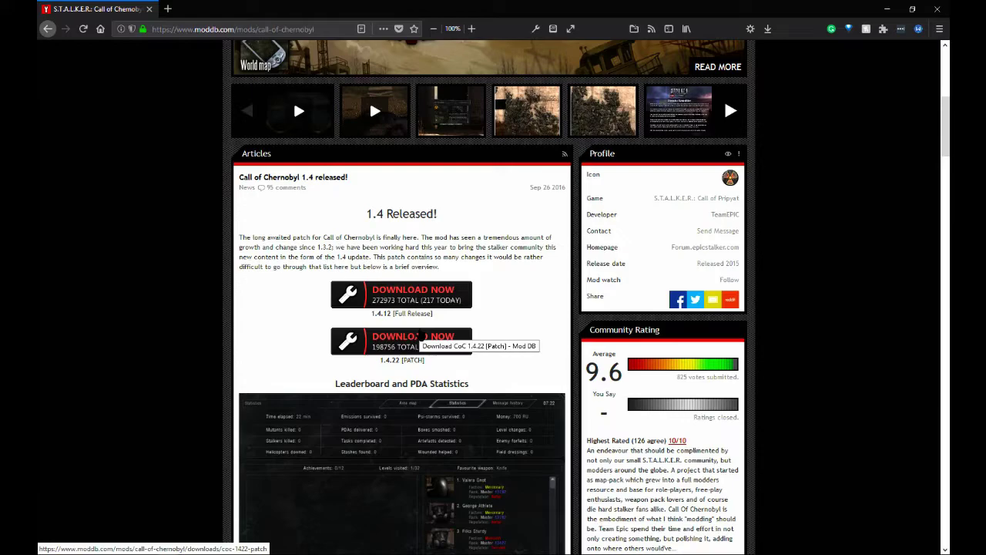
drag(366, 214, 433, 224)
click(411, 238)
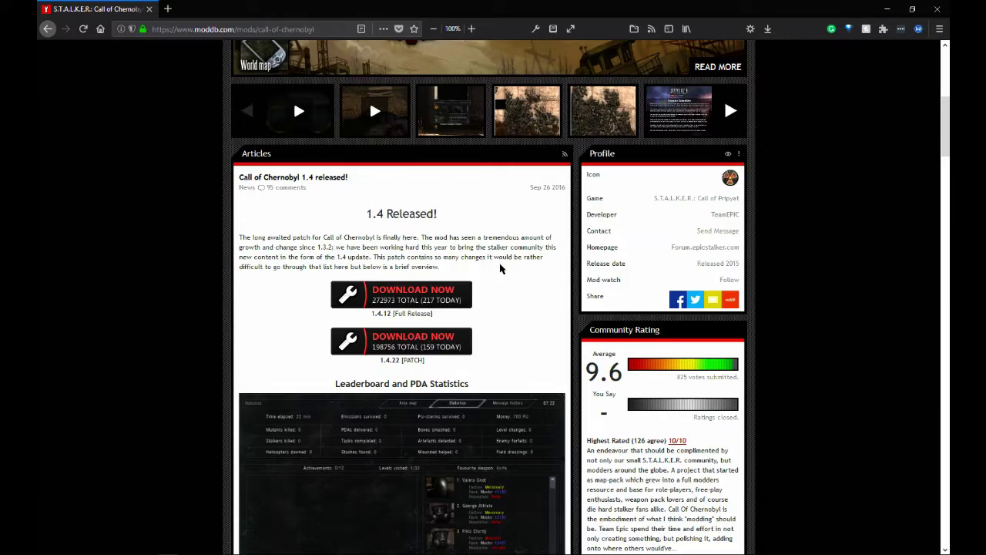
scroll(500, 267, up, 5)
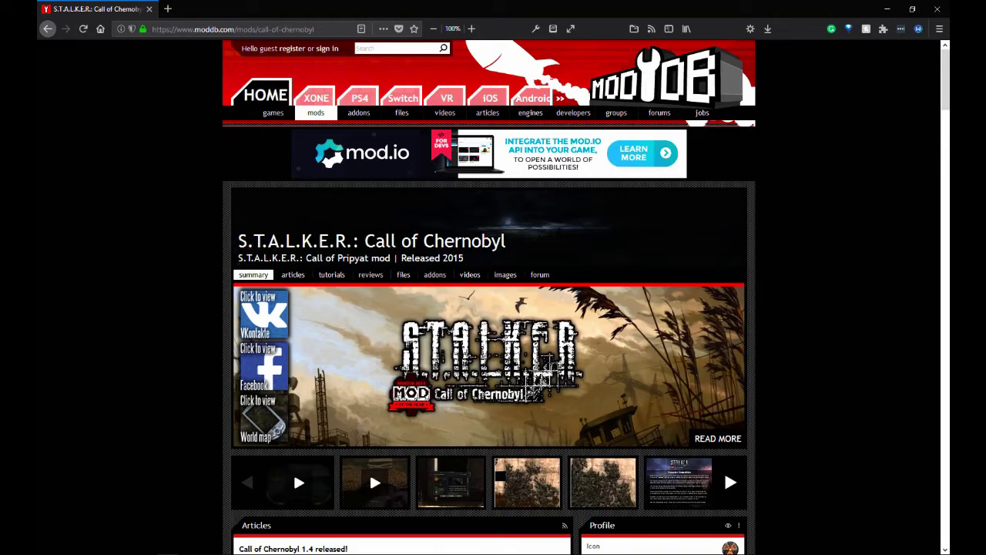
Open the Call of Chernobyl mod's addons listing and look through the available addons.
click(435, 277)
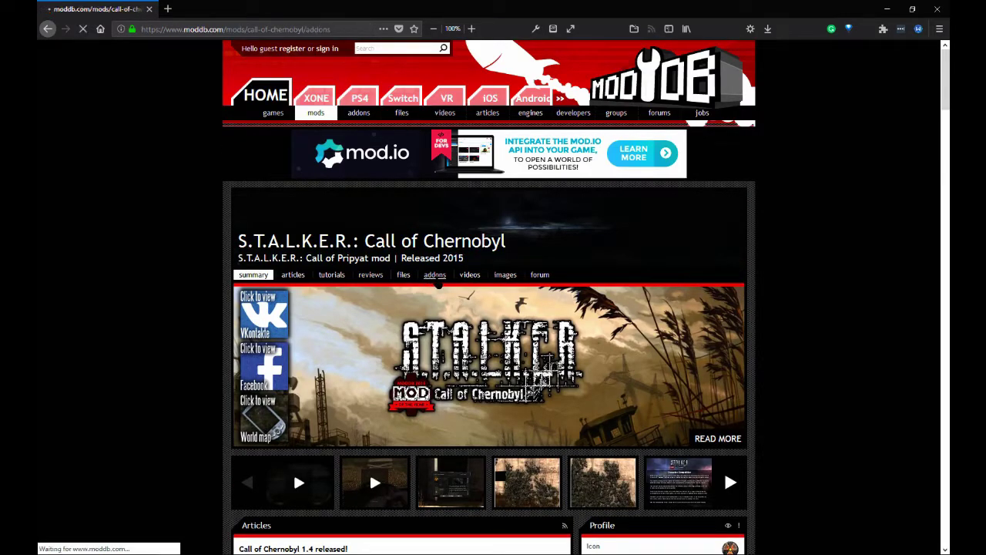
scroll(601, 285, down, 5)
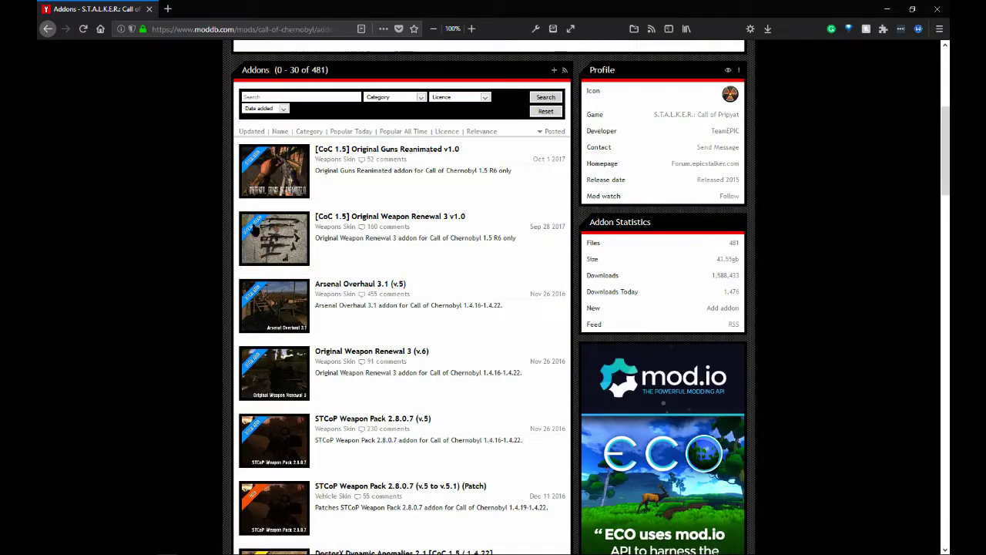
scroll(400, 198, down, 4)
scroll(400, 198, down, 20)
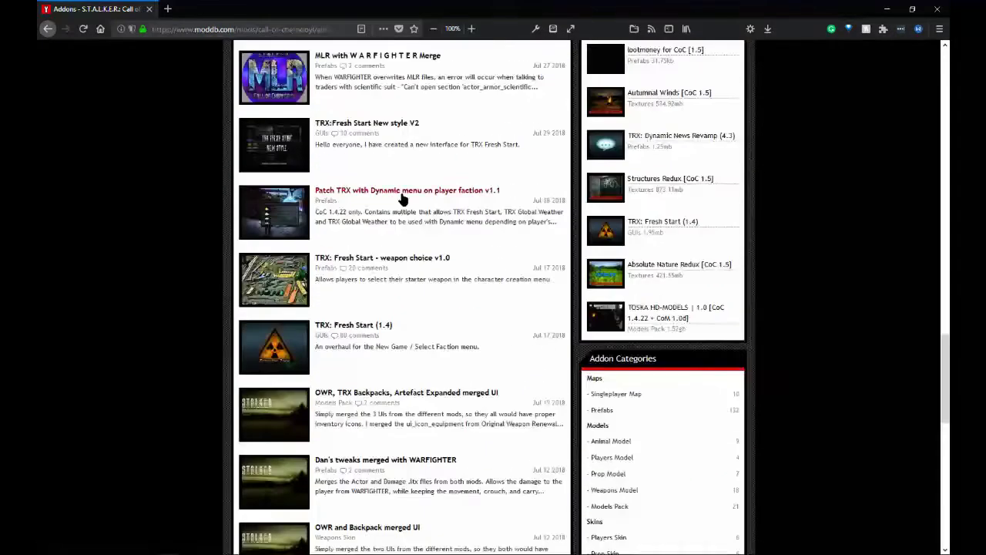
scroll(466, 273, up, 20)
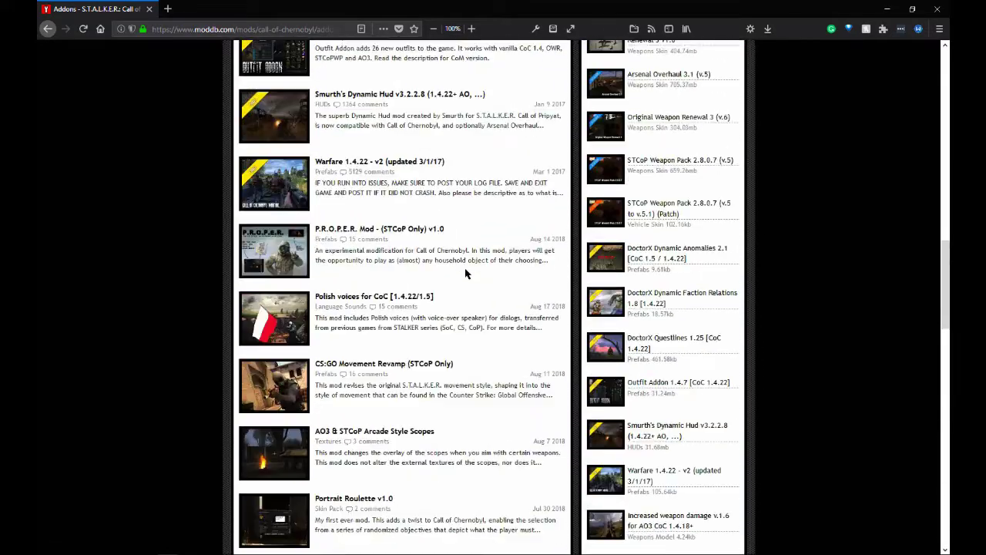
scroll(465, 273, up, 4)
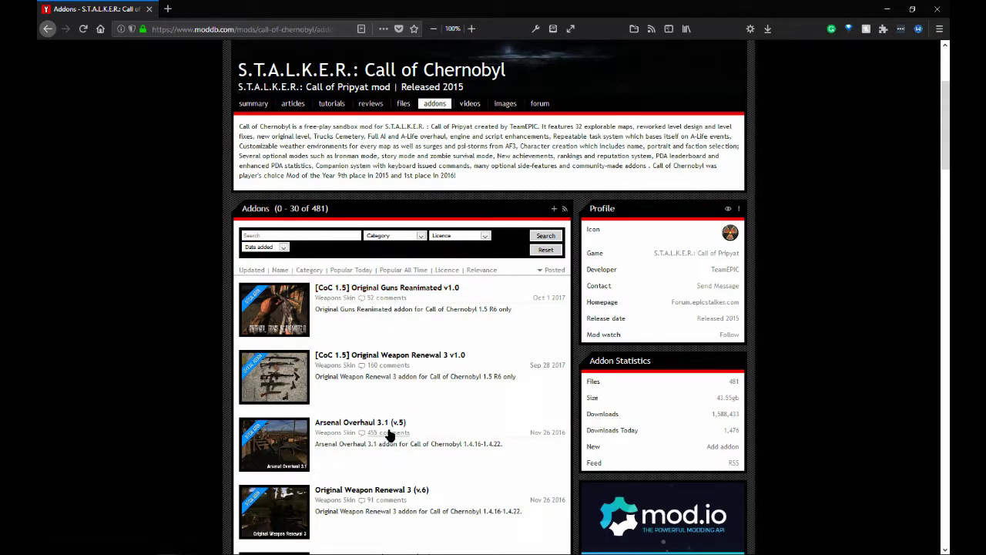
Open the [CoC 1.5] Original Guns Reanimated v1.0 addon in a new tab and check its archive notice and title version.
middle_click(344, 291)
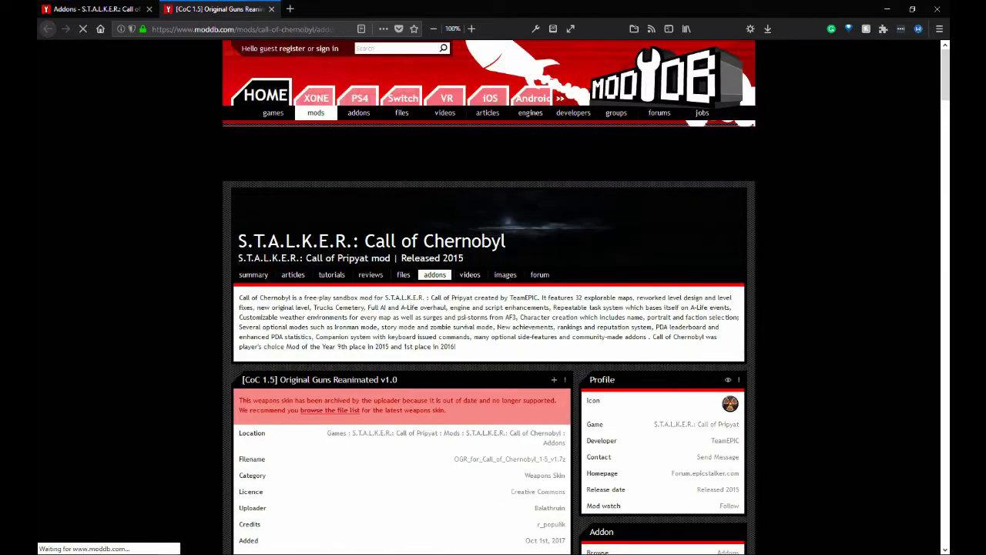
scroll(392, 348, down, 2)
drag(447, 286, 239, 111)
click(413, 313)
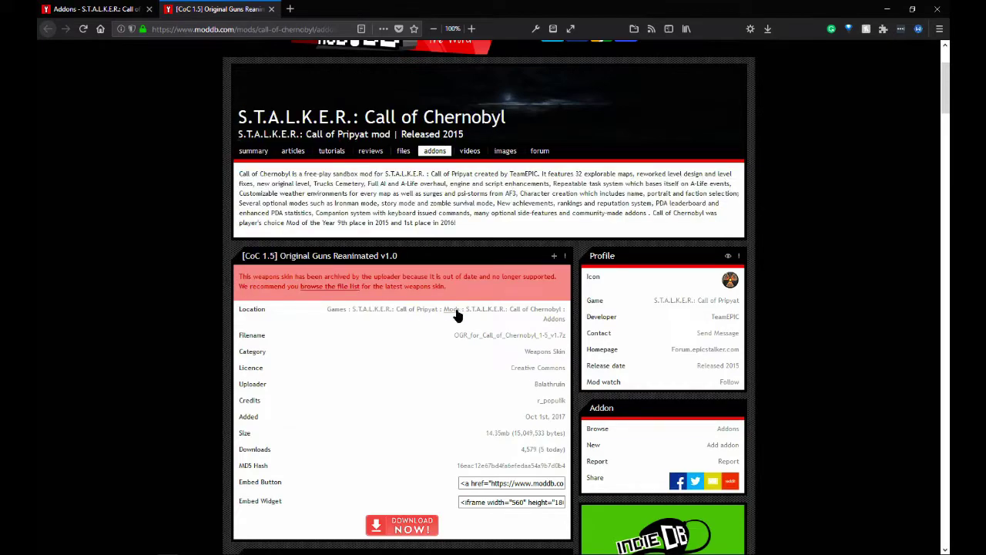
drag(446, 287, 242, 275)
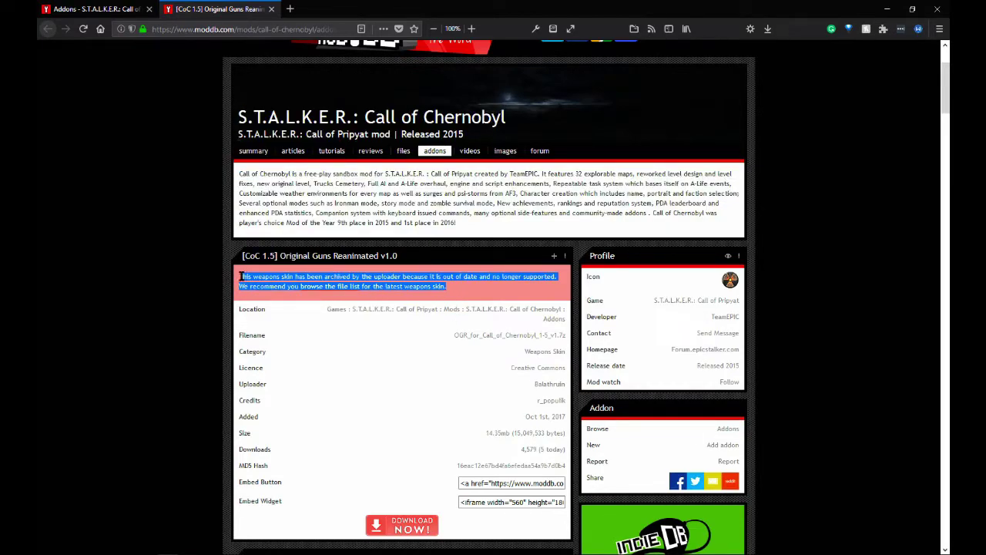
click(410, 284)
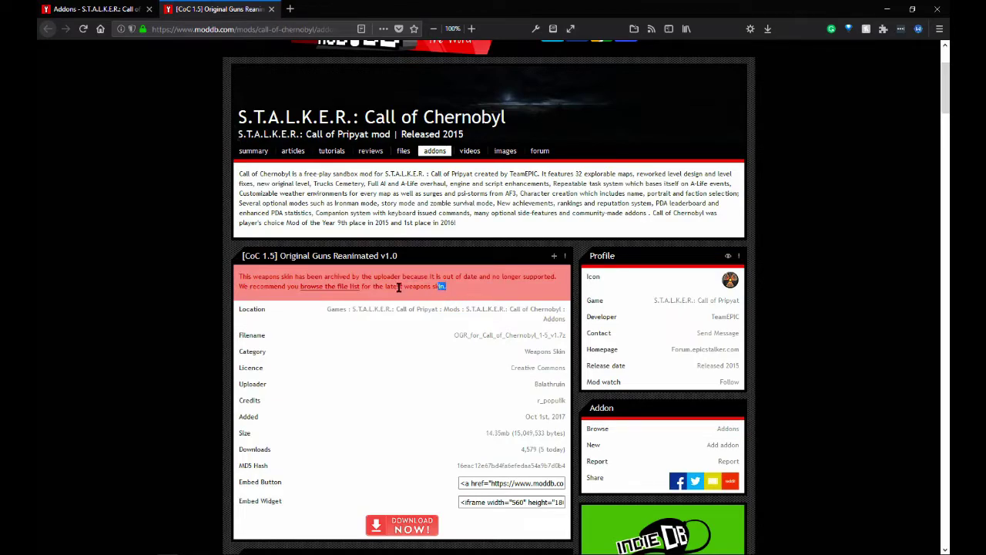
drag(445, 287, 251, 275)
click(306, 283)
drag(395, 255, 243, 255)
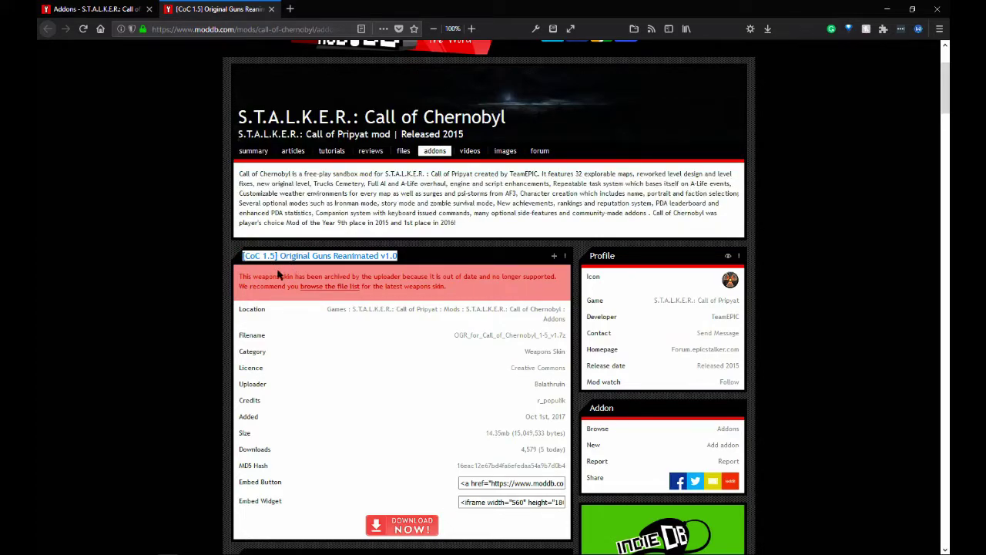
drag(424, 265, 243, 255)
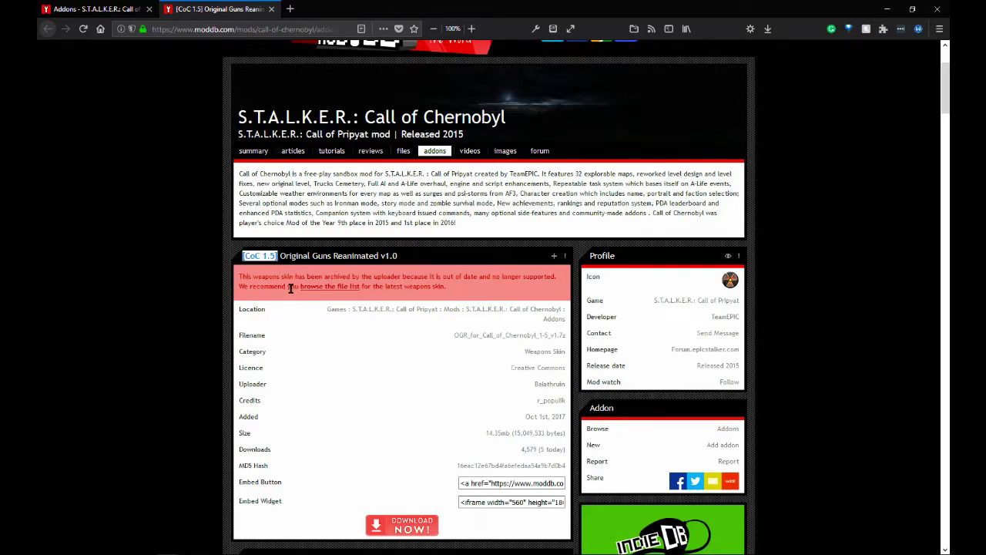
Read the Original Guns Reanimated description for the supported game version and close the addon's tab.
scroll(290, 287, down, 3)
click(454, 335)
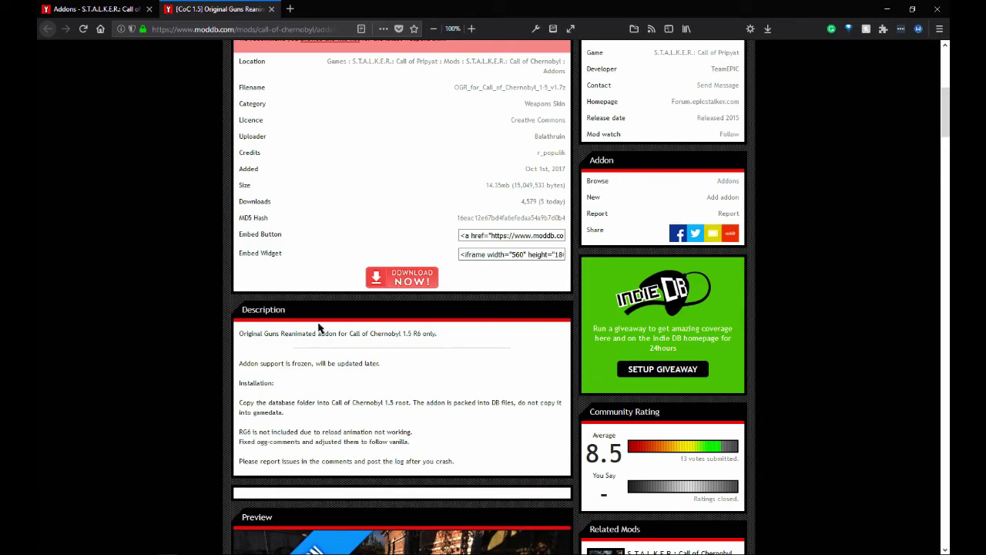
drag(441, 339, 409, 336)
click(452, 349)
scroll(409, 344, up, 5)
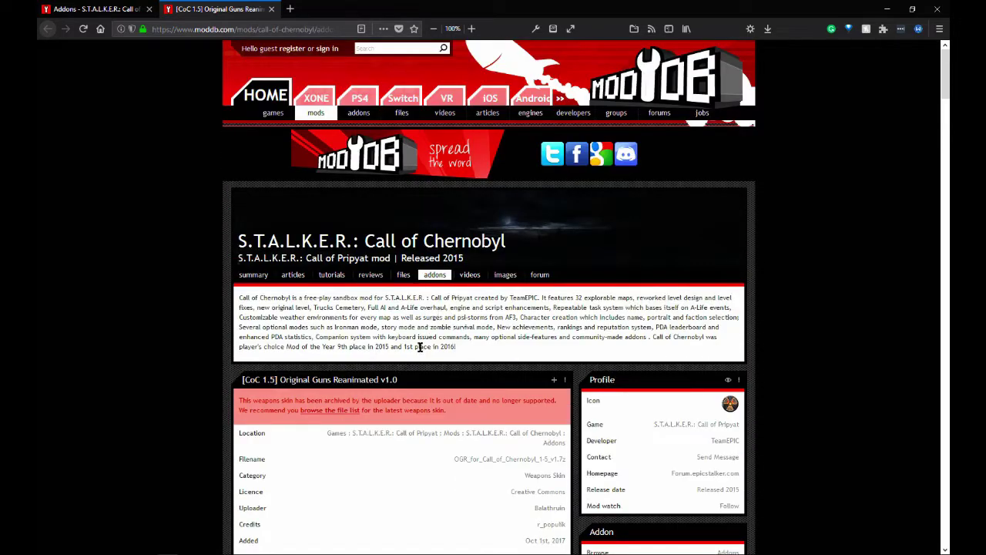
scroll(420, 349, down, 9)
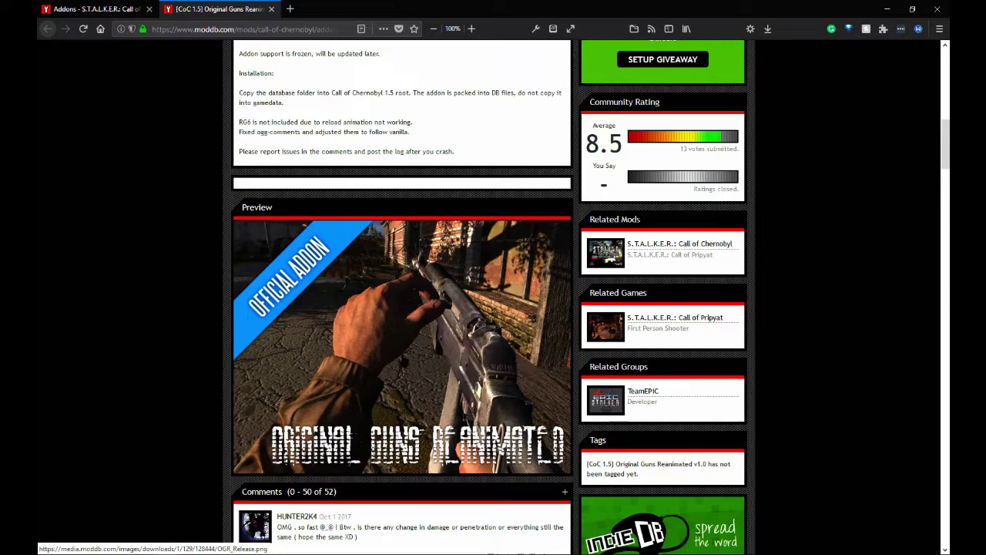
scroll(401, 323, up, 7)
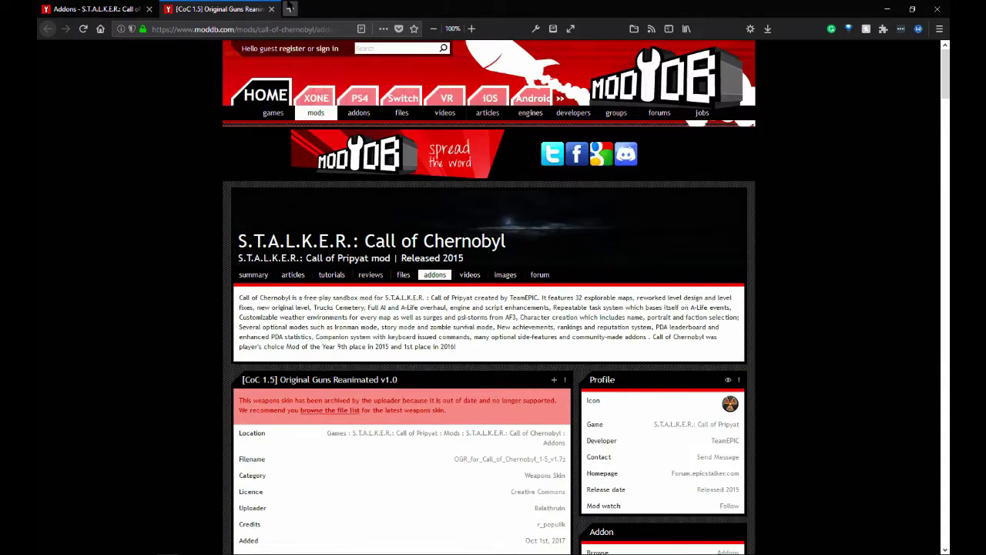
key(ctrl+w)
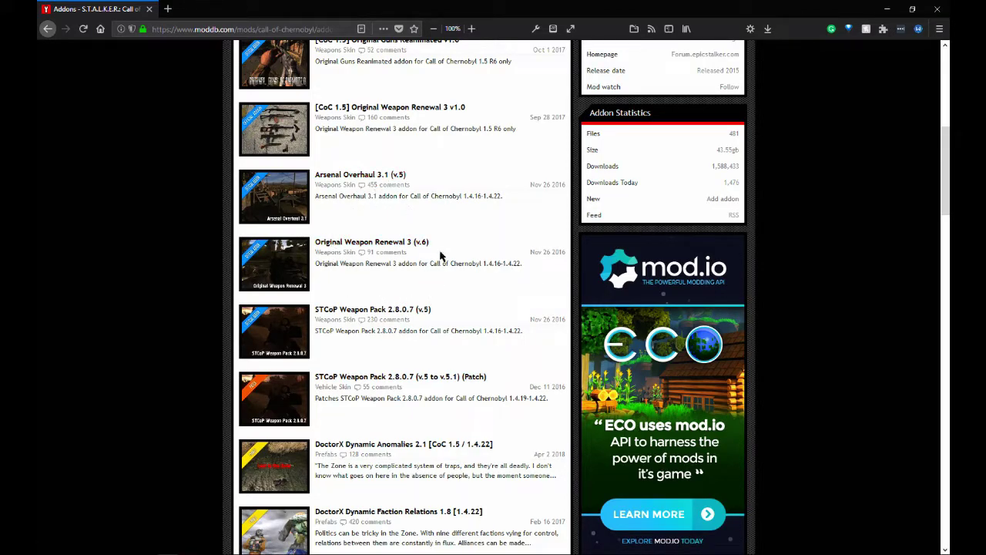
Open the DoctorX Dynamic Anomalies 2.1 [CoC 1.5 / 1.4.22] addon from the listing in a new background tab.
scroll(403, 396, down, 3)
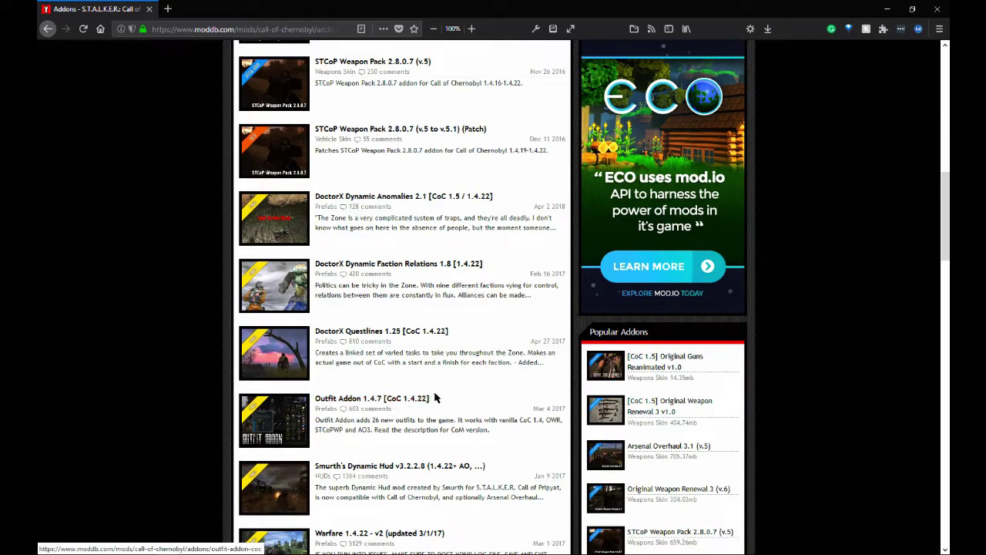
scroll(513, 370, down, 7)
scroll(521, 321, up, 6)
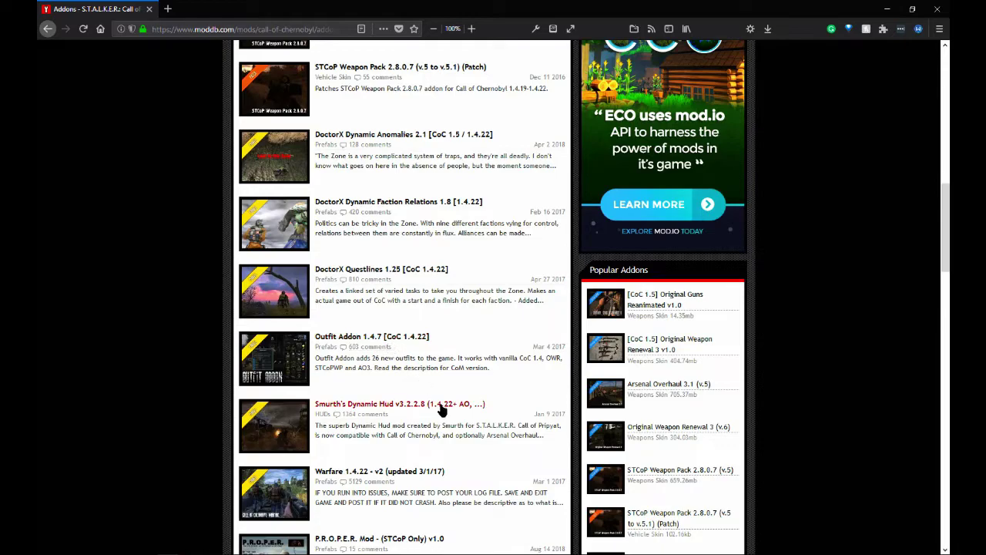
middle_click(454, 135)
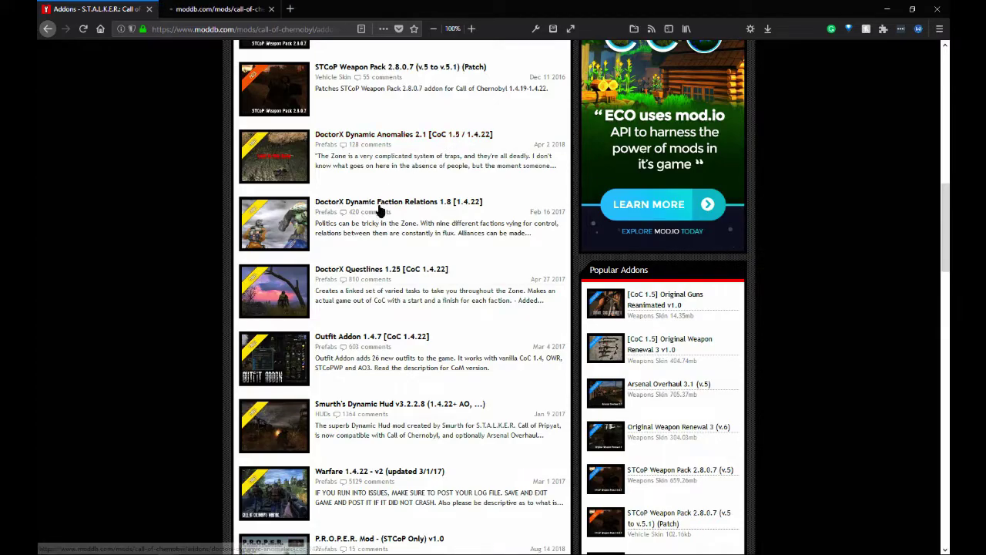
Open the DoctorX Questlines 1.25 [CoC 1.4.22] addon from the listing in a new background tab.
scroll(349, 337, up, 3)
scroll(348, 336, up, 5)
scroll(394, 351, down, 4)
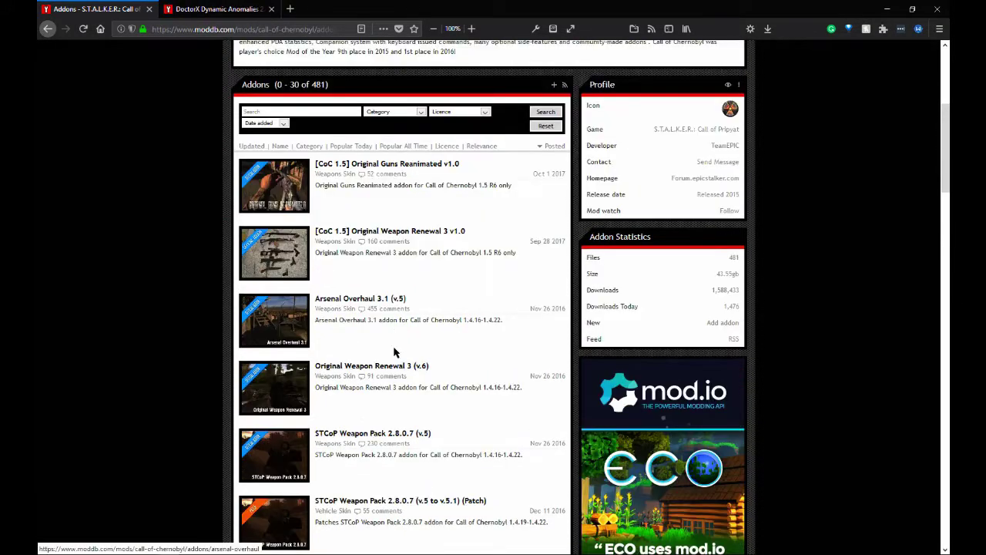
scroll(393, 362, down, 4)
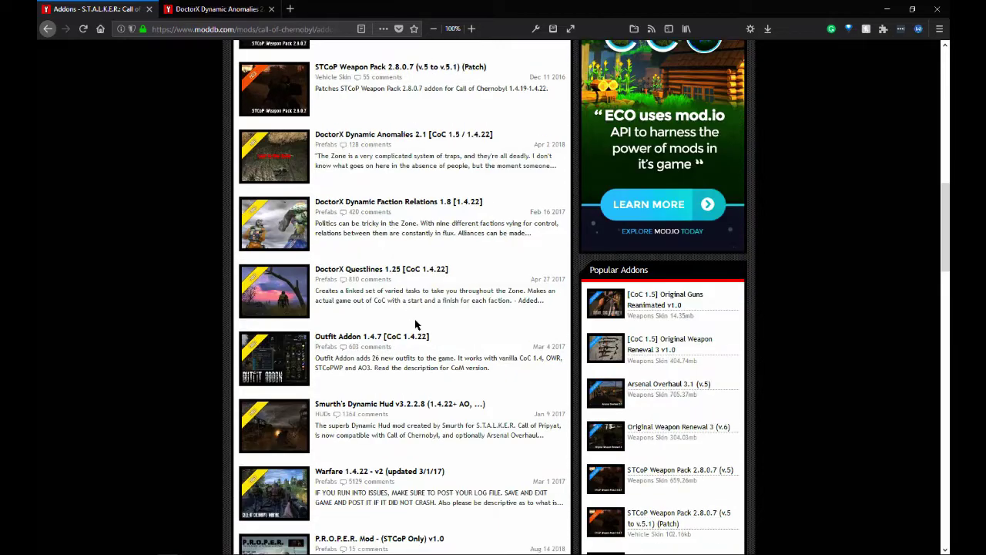
middle_click(390, 276)
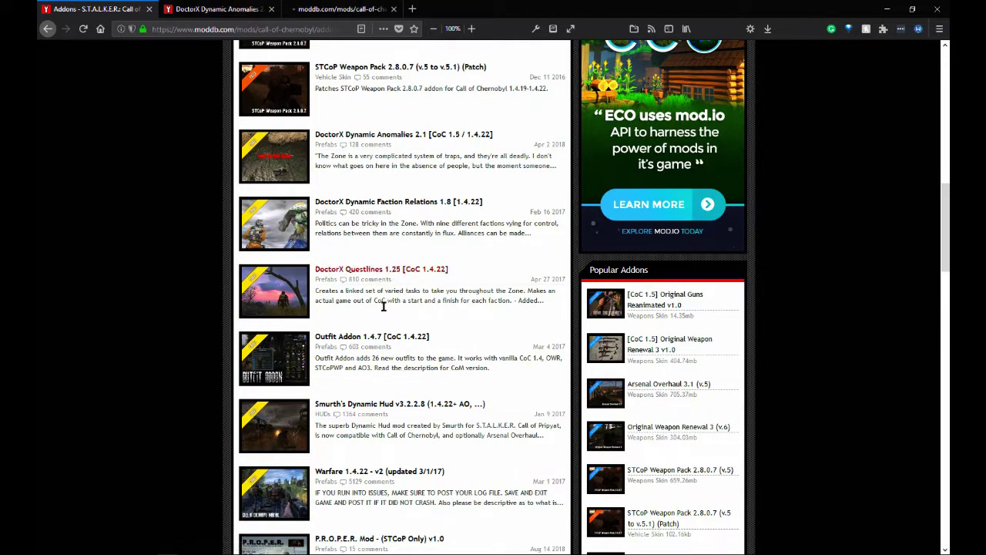
Find the Absolute Nature Redux [CoC 1.5] addon on the addons page and open it in a new tab.
scroll(427, 333, down, 2)
scroll(426, 333, down, 1)
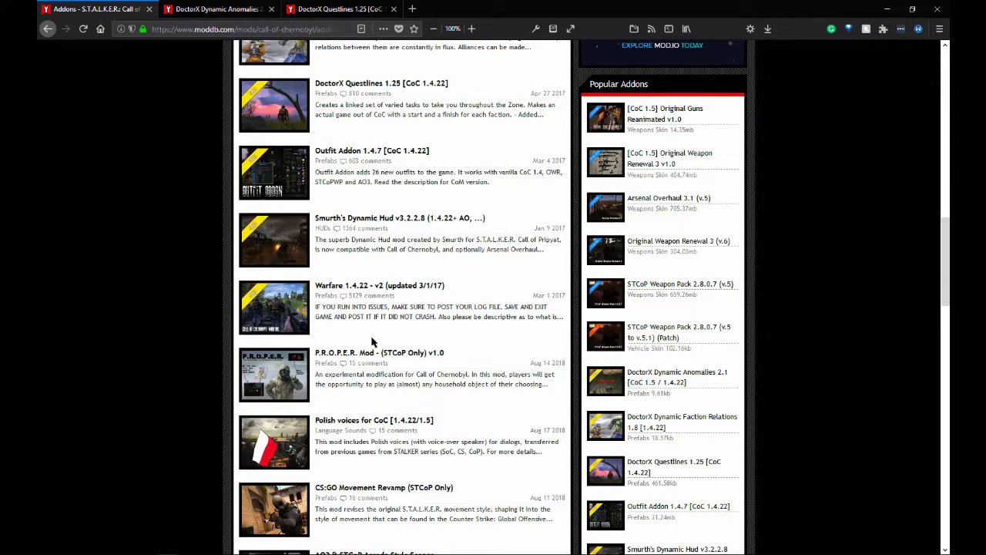
scroll(374, 343, down, 1)
scroll(447, 365, down, 1)
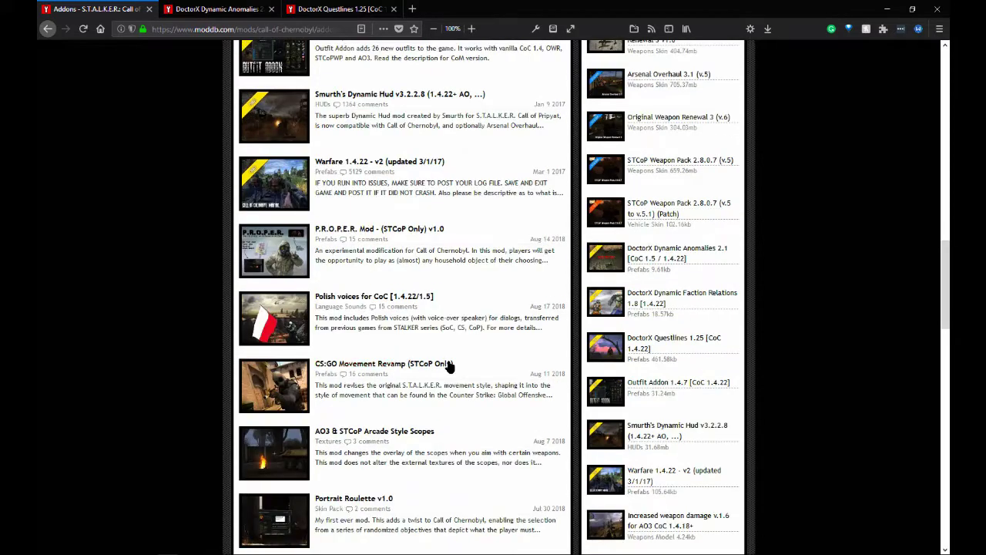
scroll(478, 356, down, 1)
scroll(478, 356, down, 3)
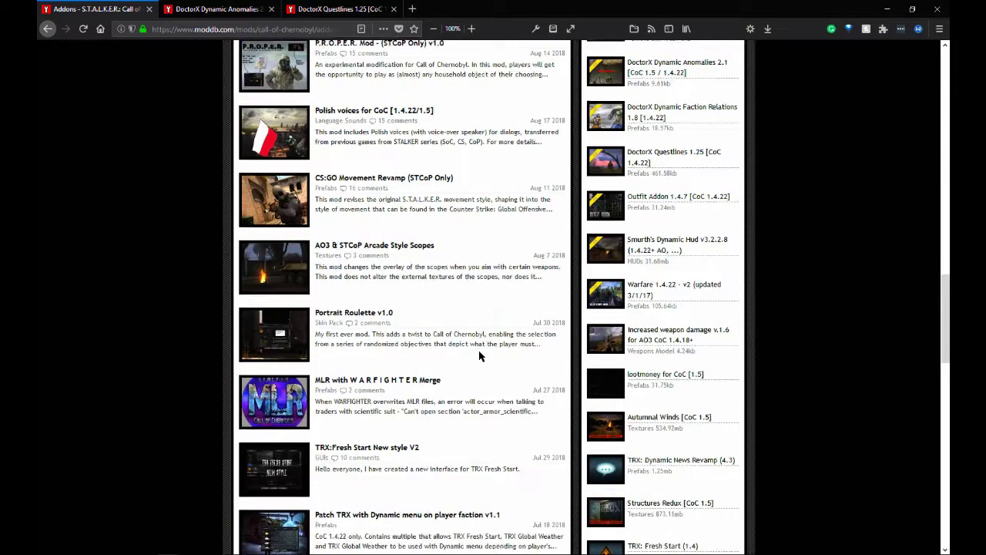
scroll(478, 350, down, 5)
scroll(469, 369, up, 20)
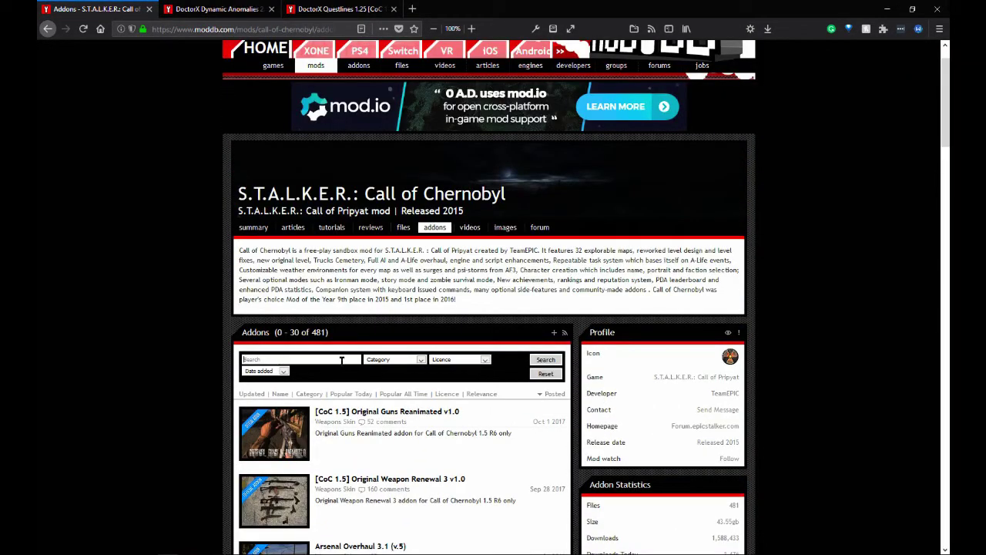
scroll(341, 360, down, 6)
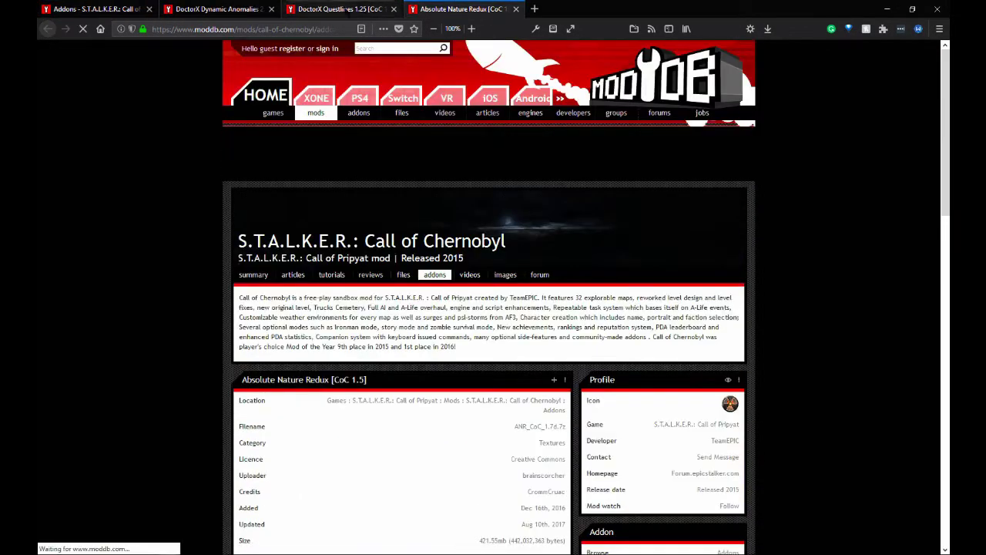
Examine the Absolute Nature Redux title and description for the Call of Chernobyl versions the addon supports.
scroll(307, 273, down, 2)
drag(307, 257, 237, 114)
click(355, 270)
drag(368, 255, 354, 256)
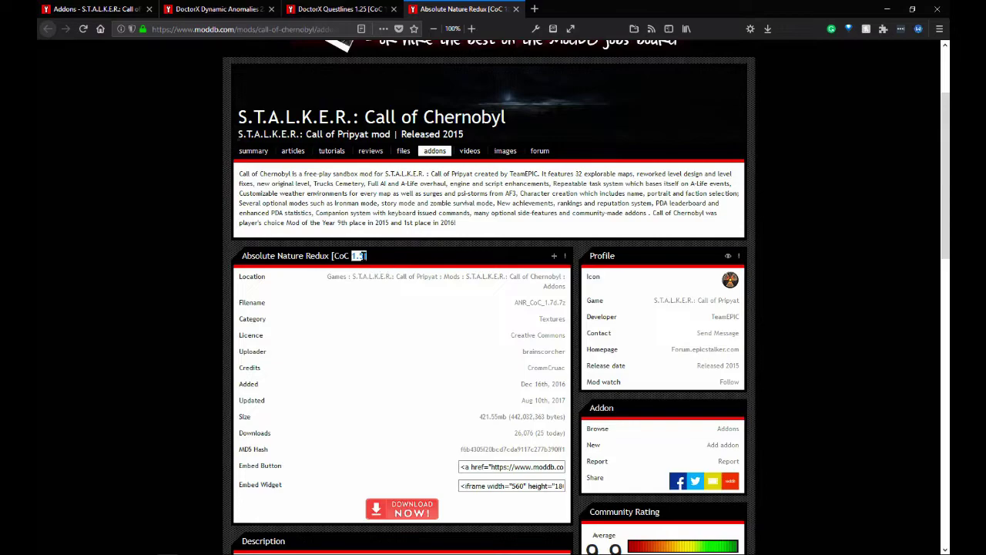
click(363, 235)
drag(367, 256, 337, 266)
click(184, 361)
drag(369, 256, 330, 259)
click(185, 331)
scroll(289, 298, down, 4)
click(338, 259)
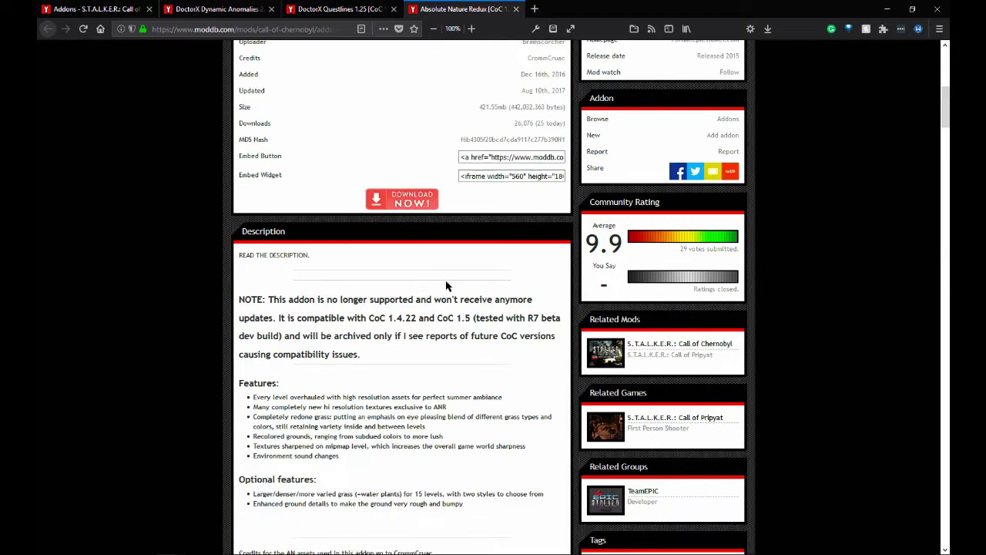
Compare the compatible versions in the Absolute Nature Redux description note with the version given in the addon's title.
drag(472, 319, 370, 322)
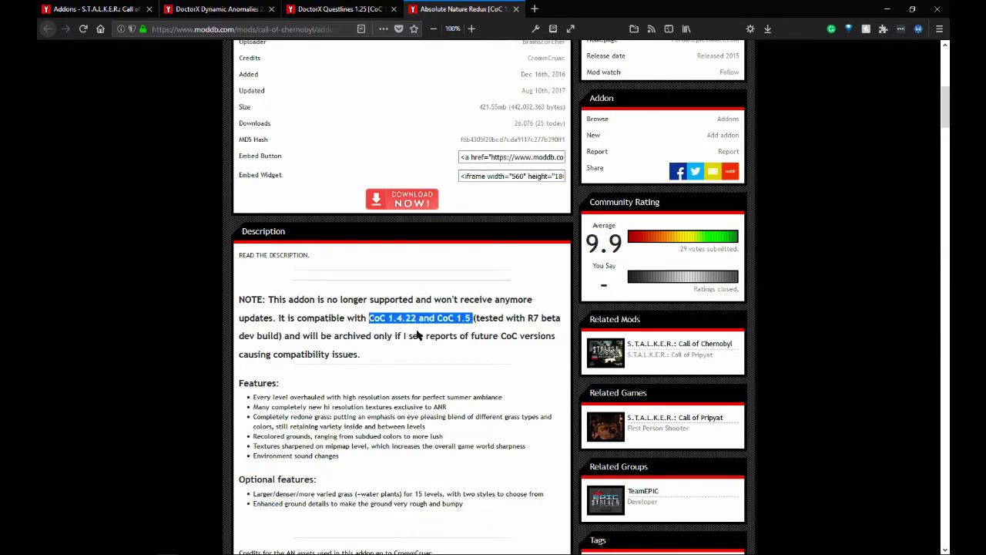
scroll(429, 333, up, 4)
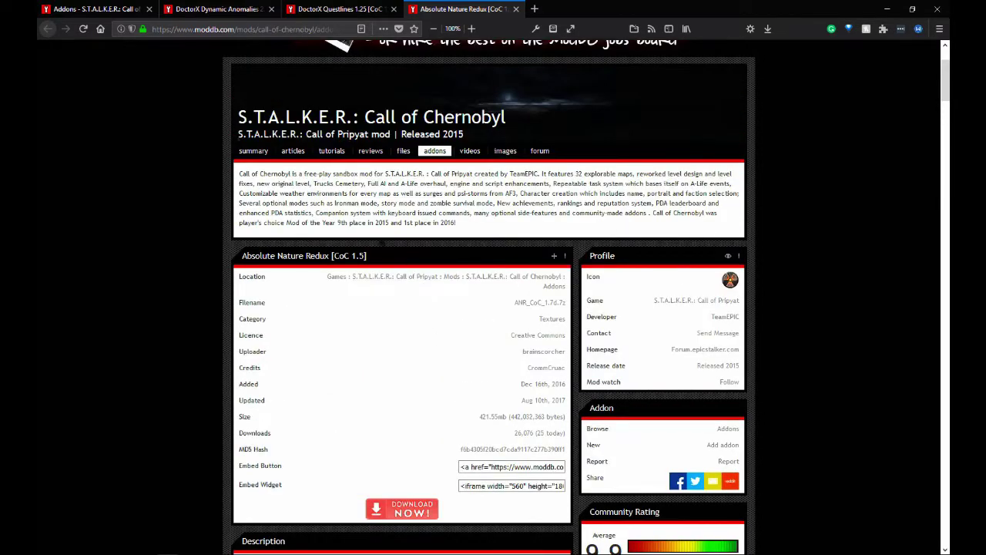
drag(367, 255, 330, 256)
click(384, 361)
scroll(383, 329, down, 4)
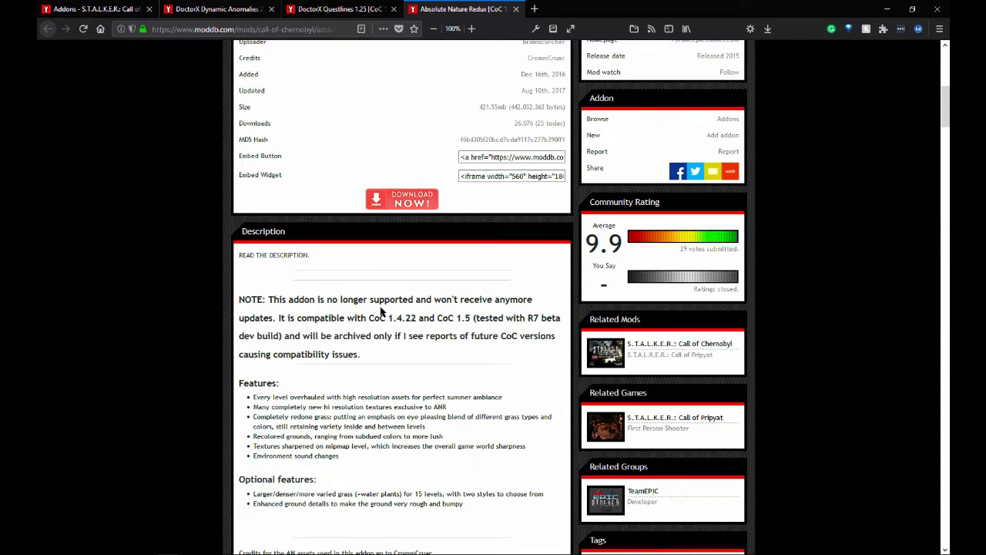
scroll(381, 311, down, 1)
drag(390, 256, 472, 256)
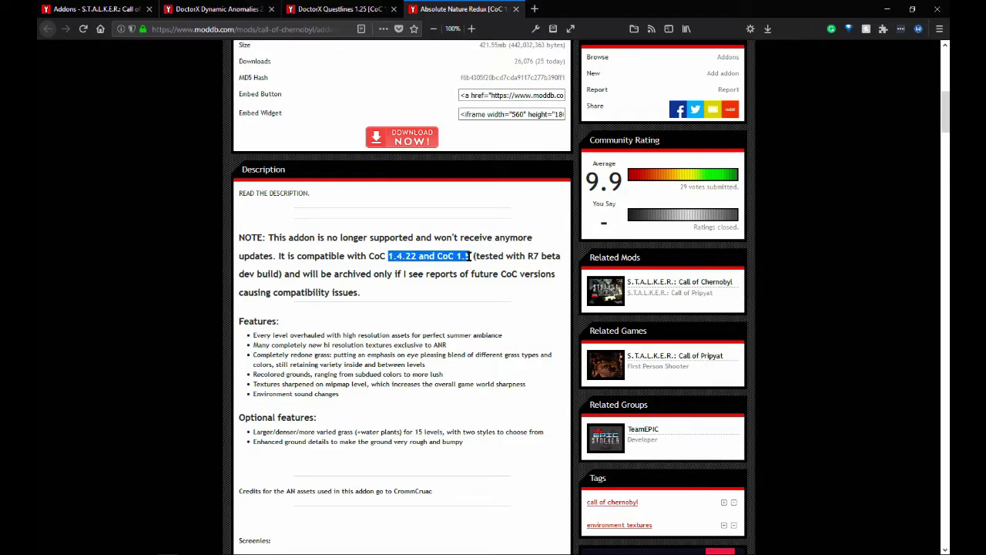
click(443, 311)
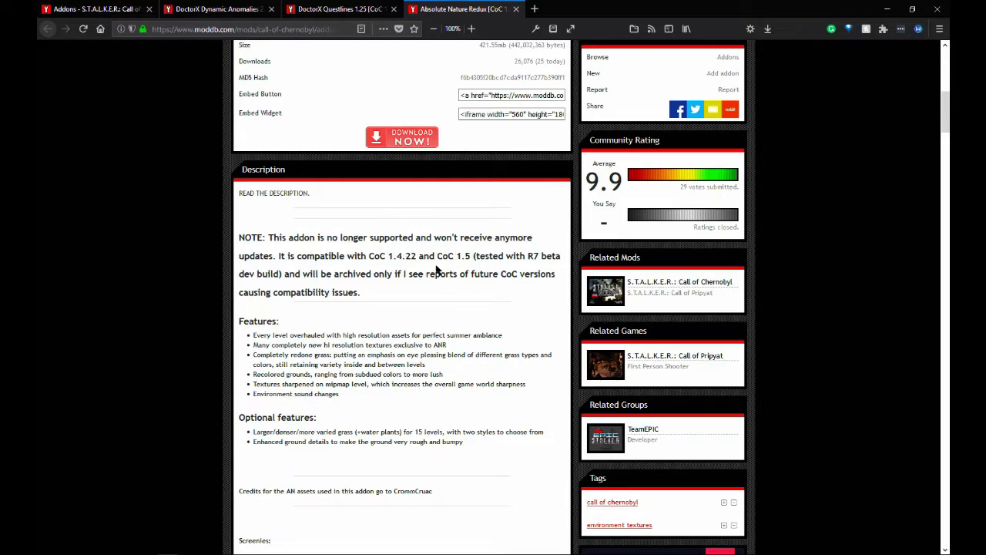
scroll(436, 271, up, 6)
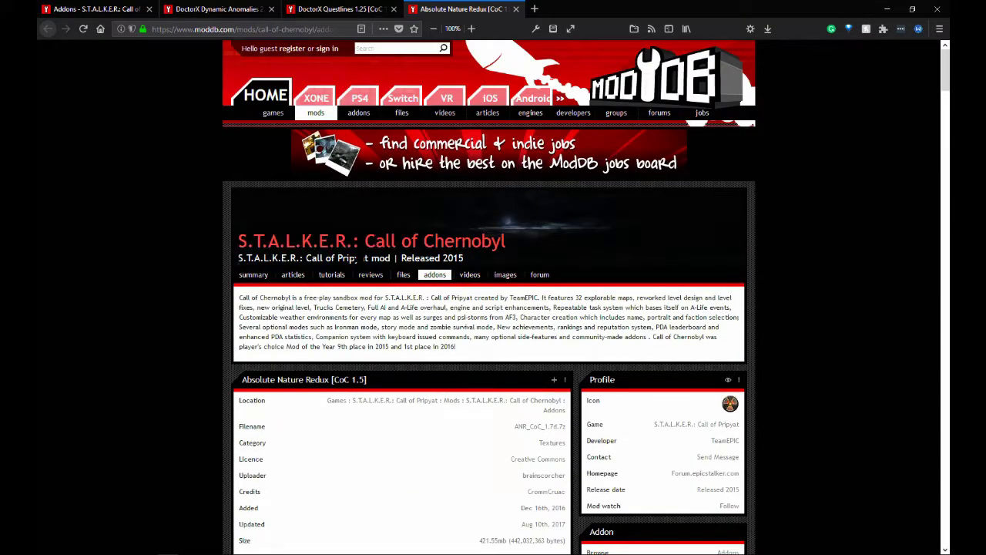
drag(389, 389, 228, 379)
click(229, 379)
scroll(400, 308, down, 10)
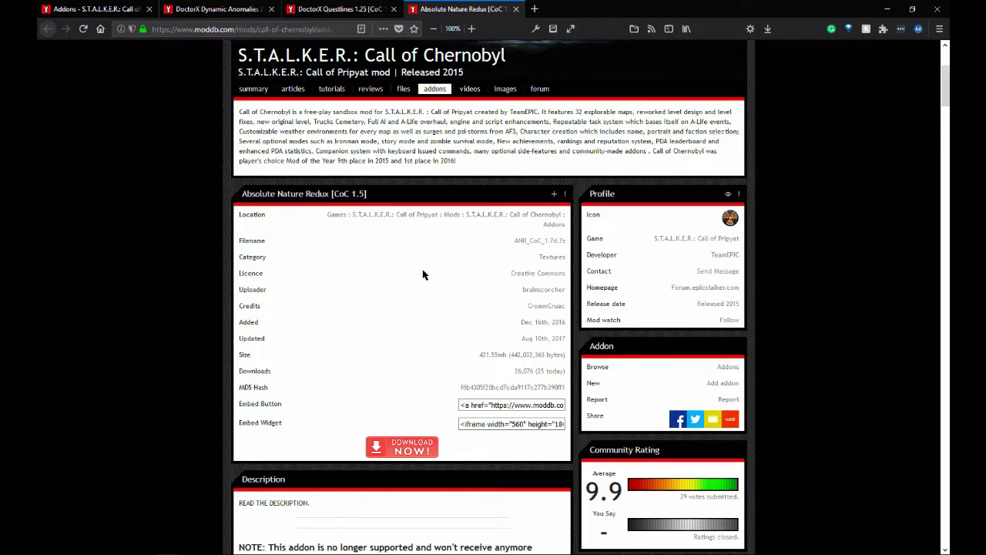
Download the Absolute Nature Redux archive ANR_CoC_1.7d.7z, save it in MODS FOLDER and close the download pop-up.
click(407, 447)
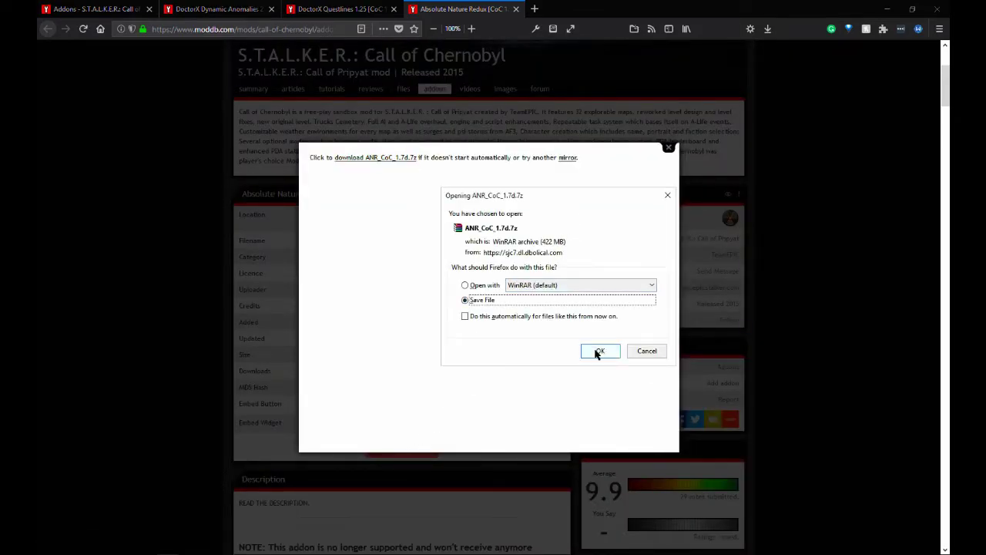
click(600, 351)
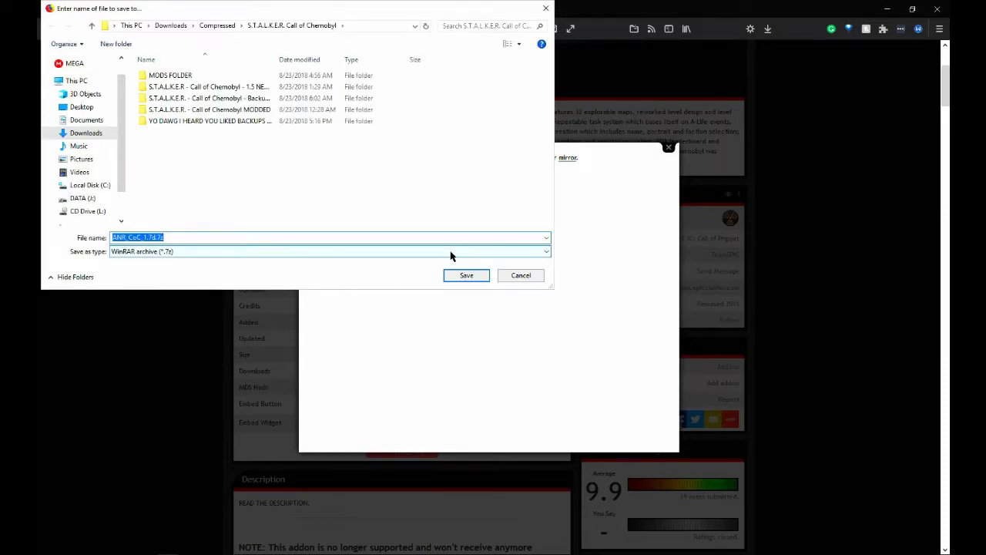
click(668, 147)
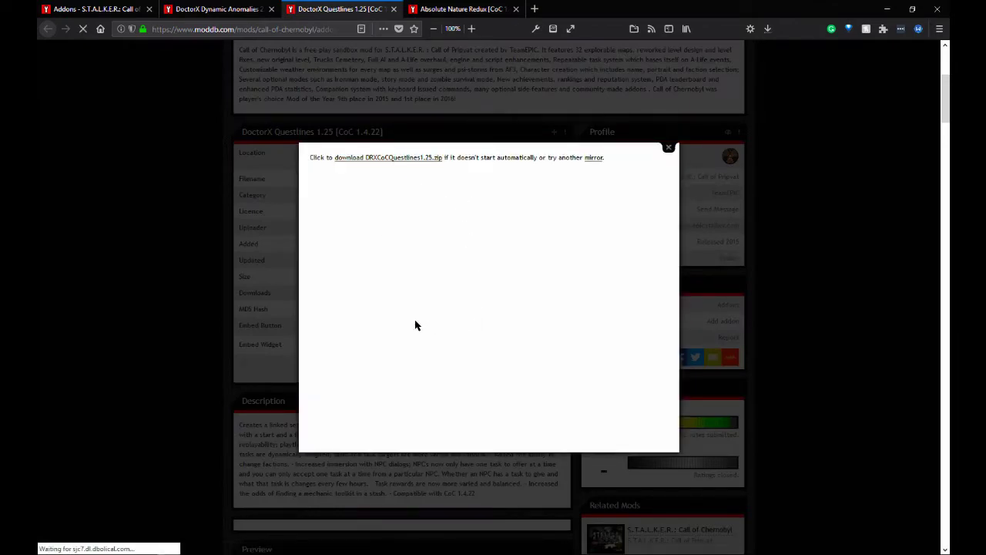
Download DRXCoCQuestlines1.25.zip from the DoctorX Questlines page, save it in MODS FOLDER and close the download pop-up.
click(383, 158)
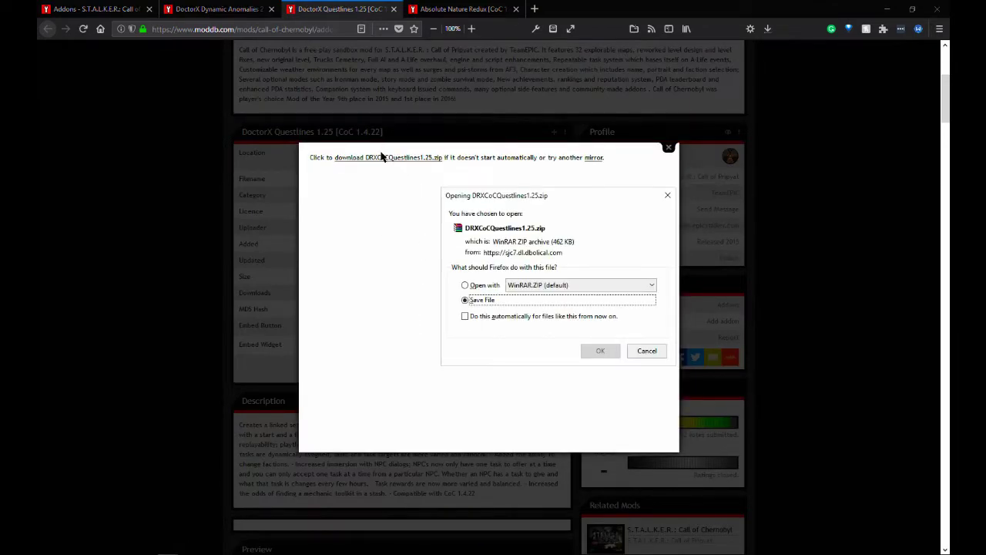
click(587, 348)
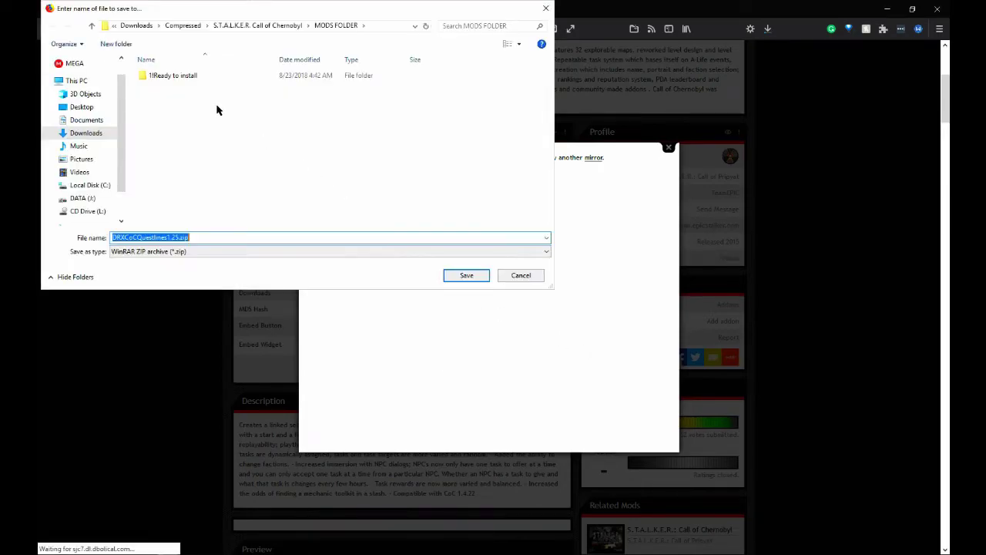
click(464, 278)
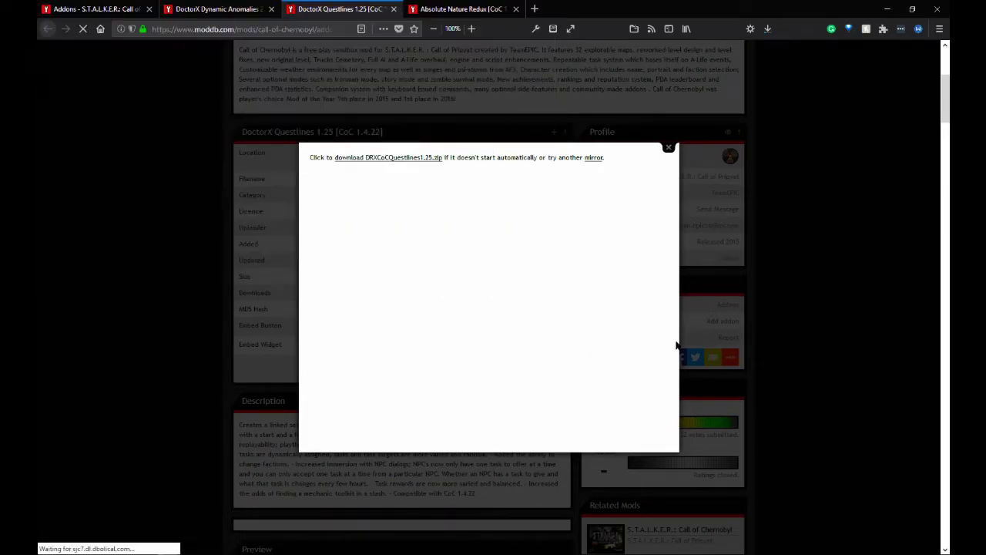
click(660, 148)
Cancel the duplicate Questlines download prompt and save DRXCoCDynamicAnomalies2.1.zip from the DoctorX Dynamic Anomalies page to MODS FOLDER.
click(218, 9)
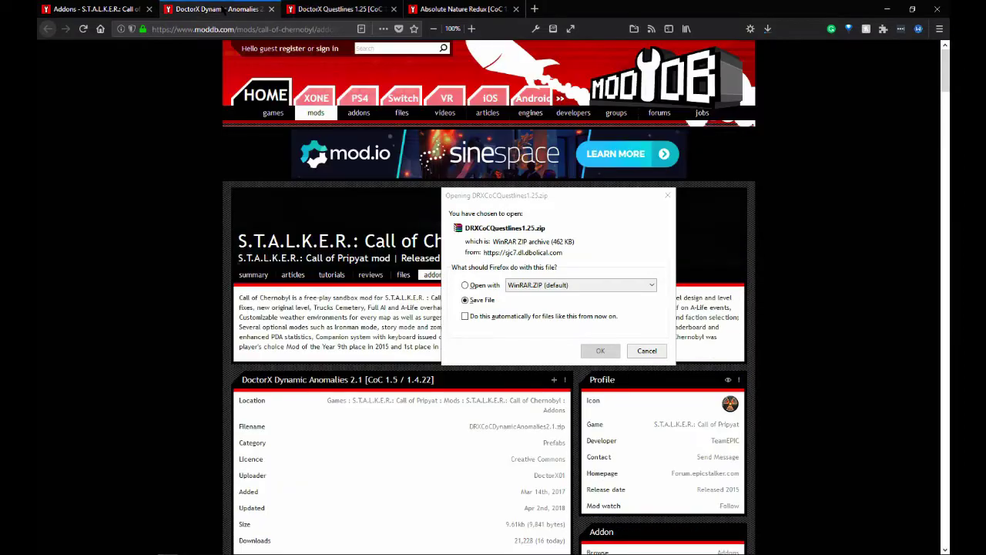
click(646, 350)
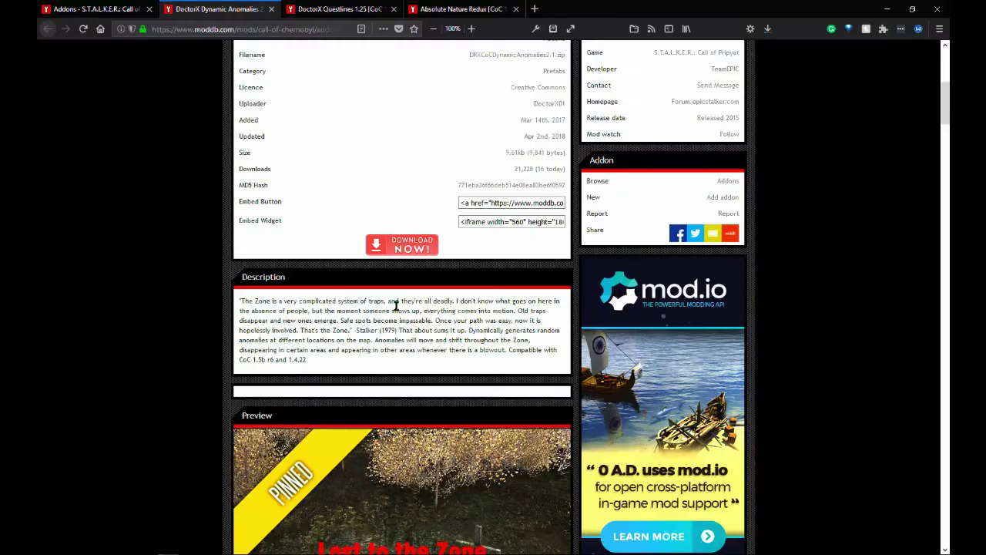
click(412, 246)
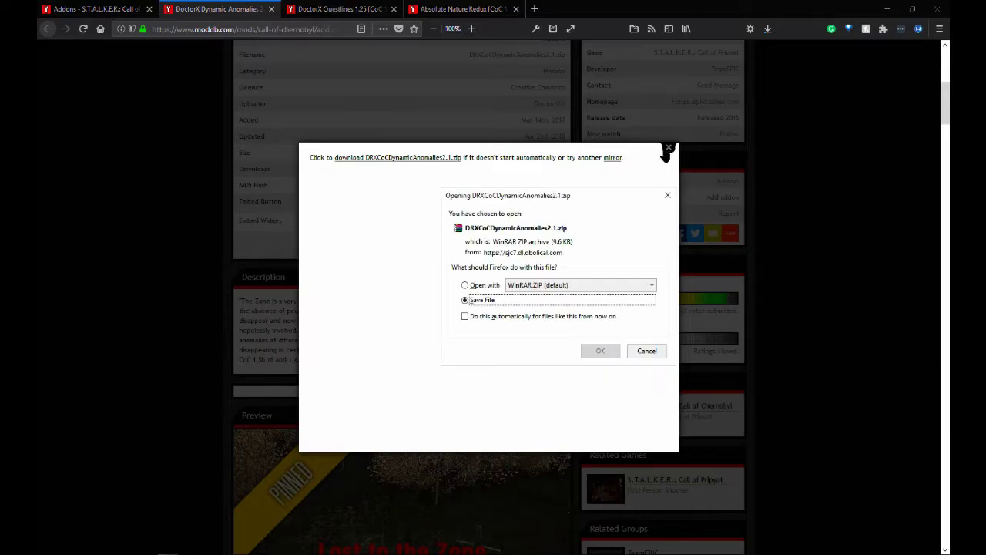
click(668, 147)
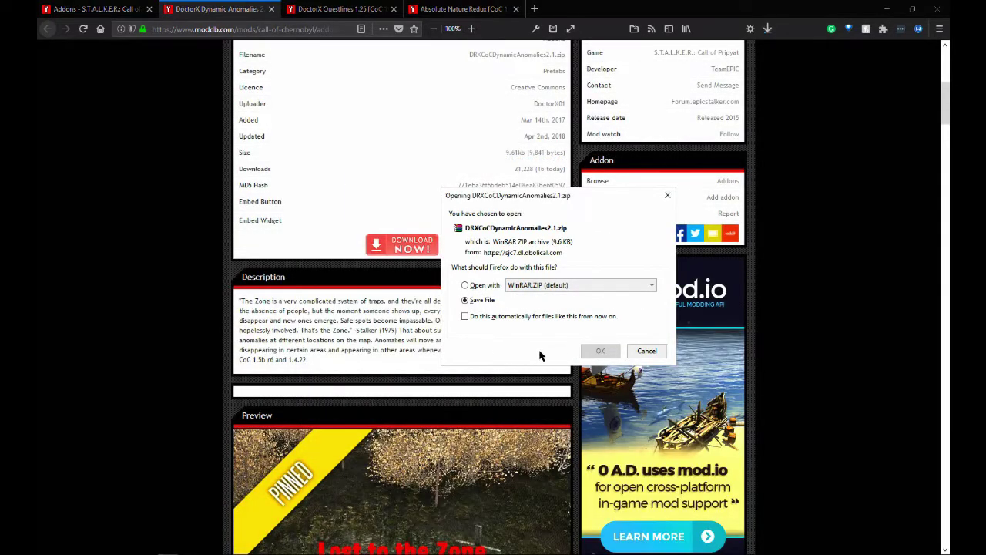
click(601, 351)
click(467, 275)
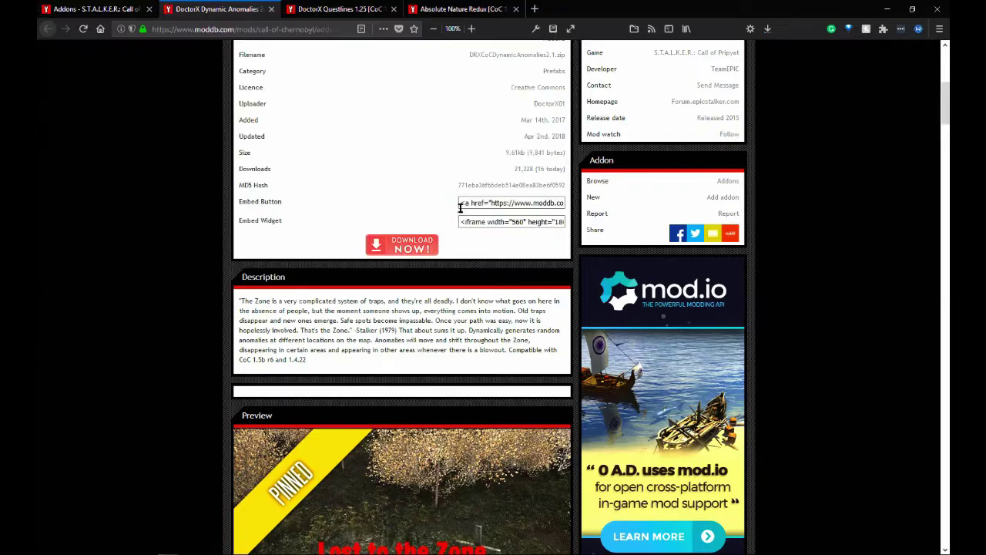
Close the DoctorX Dynamic Anomalies, DoctorX Questlines and Absolute Nature Redux pages to return to the addons listing.
click(271, 9)
click(271, 8)
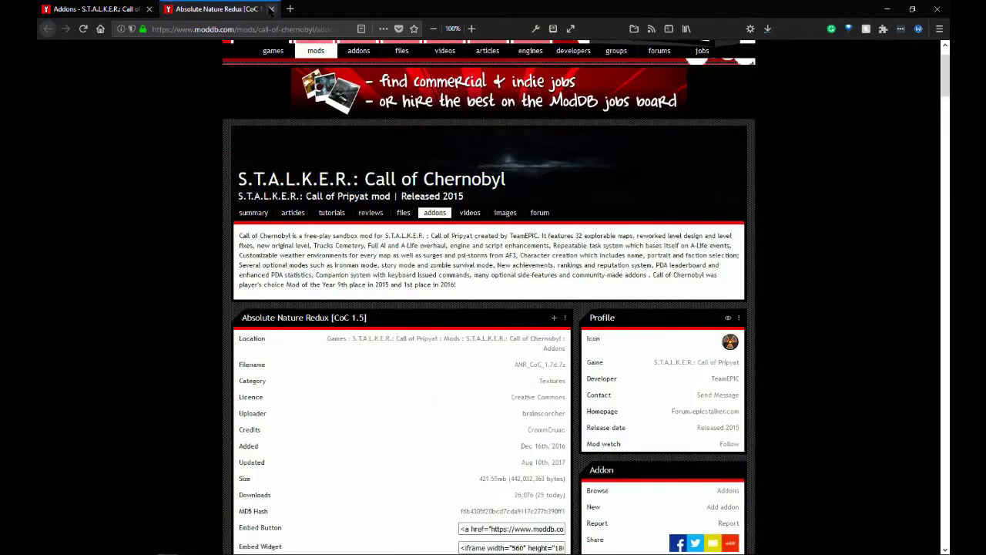
click(271, 9)
scroll(315, 327, up, 10)
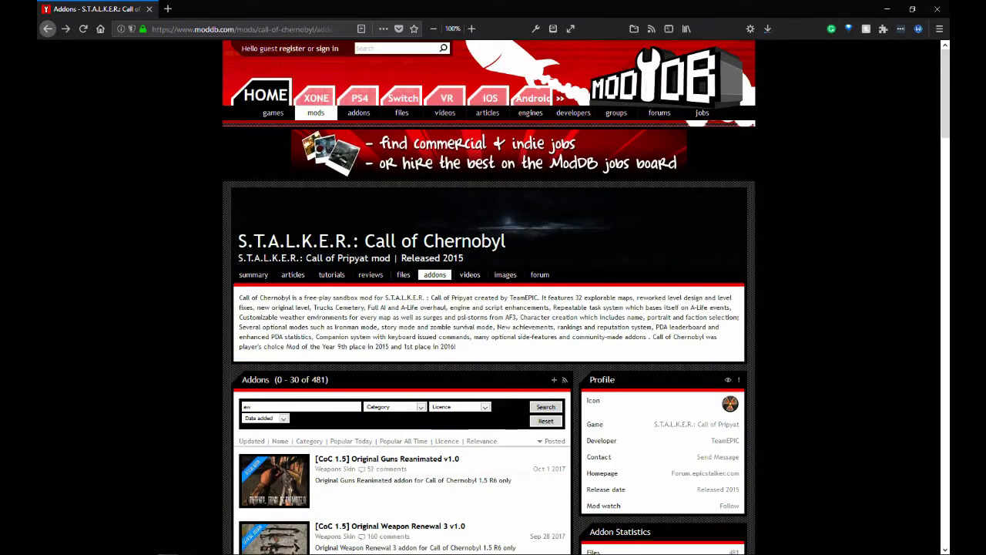
Switch to File Explorer, open MODS FOLDER and check the downloaded addon archives and the 1!Ready to install folder.
click(887, 9)
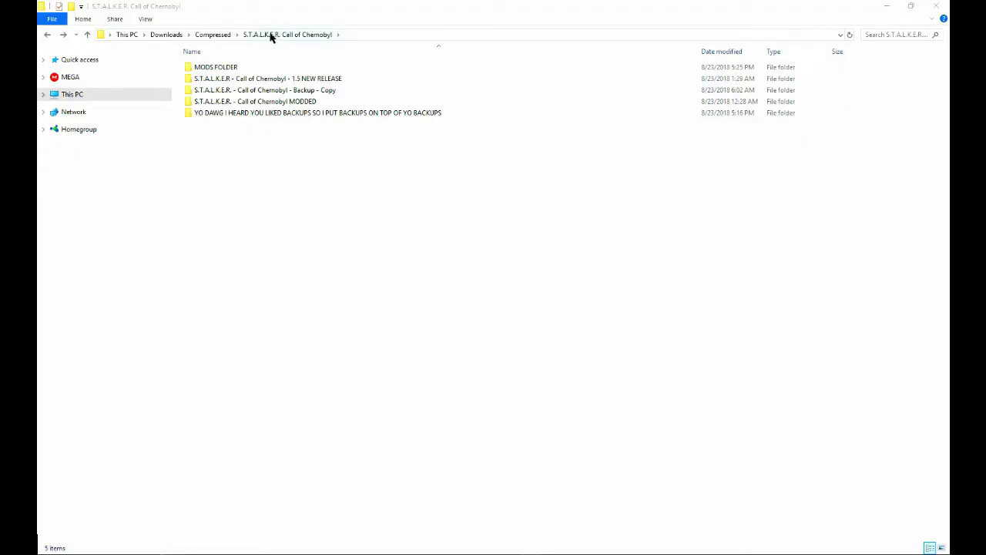
double_click(223, 68)
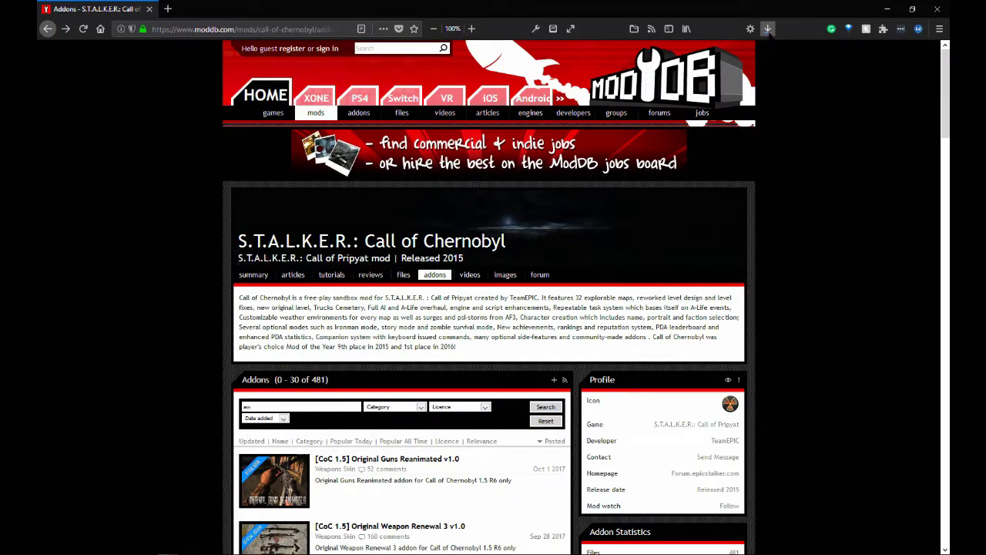
click(887, 8)
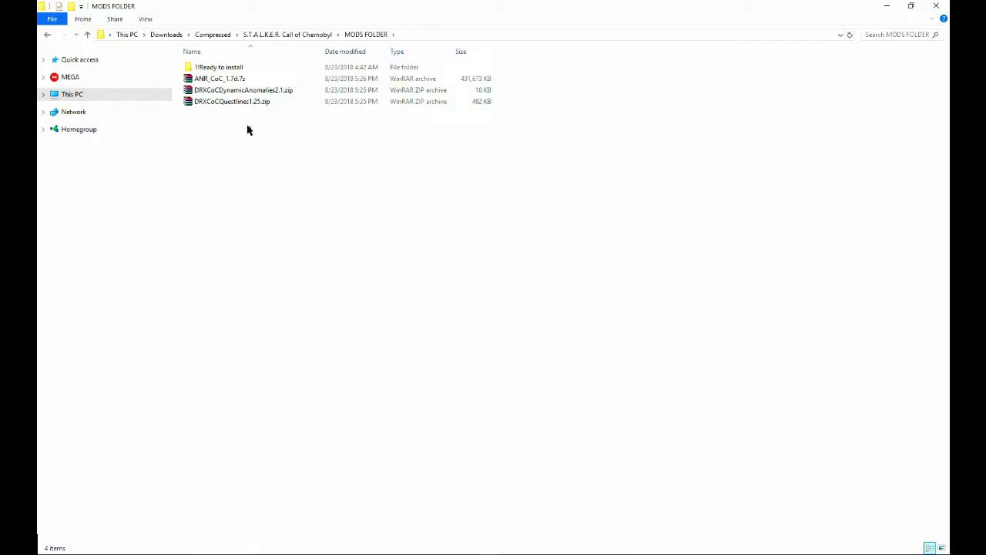
drag(247, 128, 222, 77)
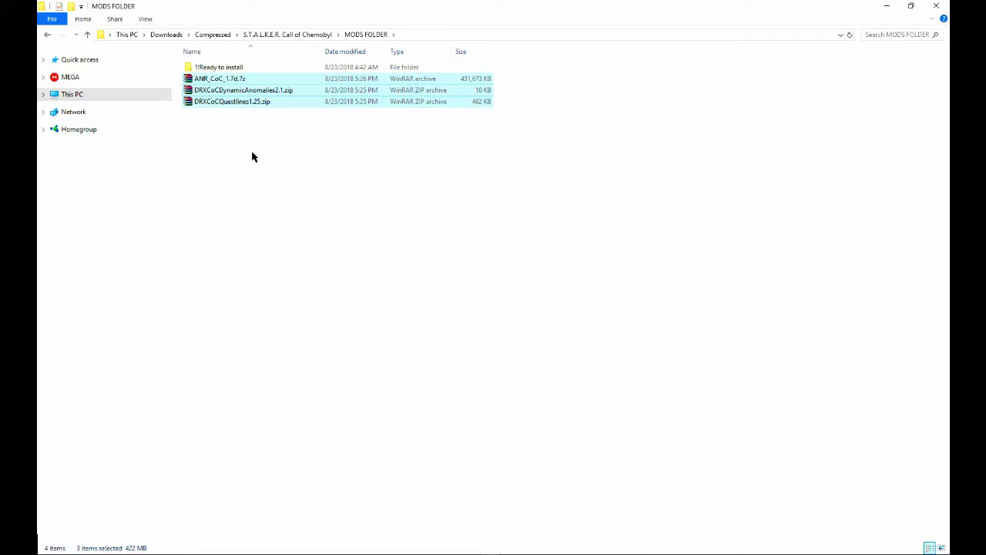
click(224, 68)
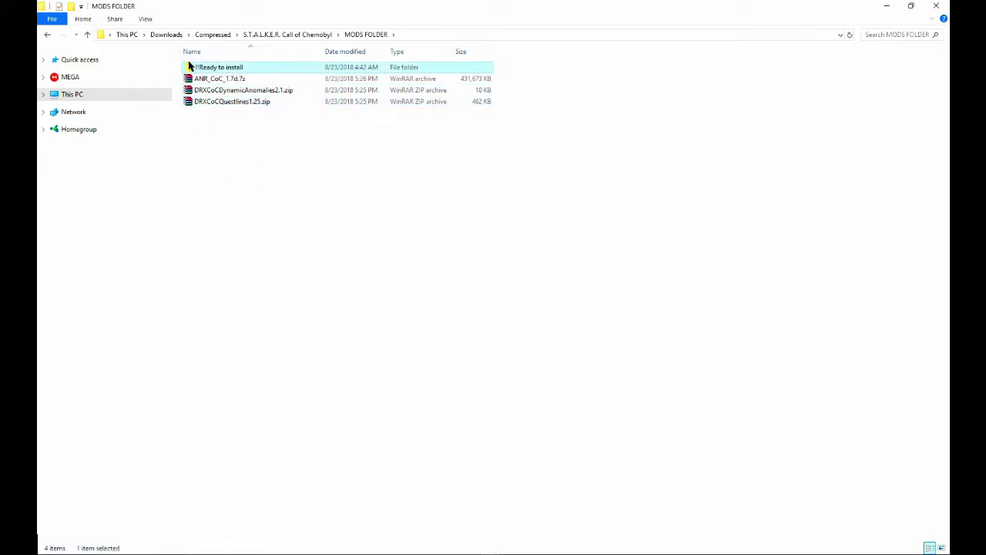
Create a new folder named "1!ajogjhfa;oihf" inside MODS FOLDER.
right_click(258, 241)
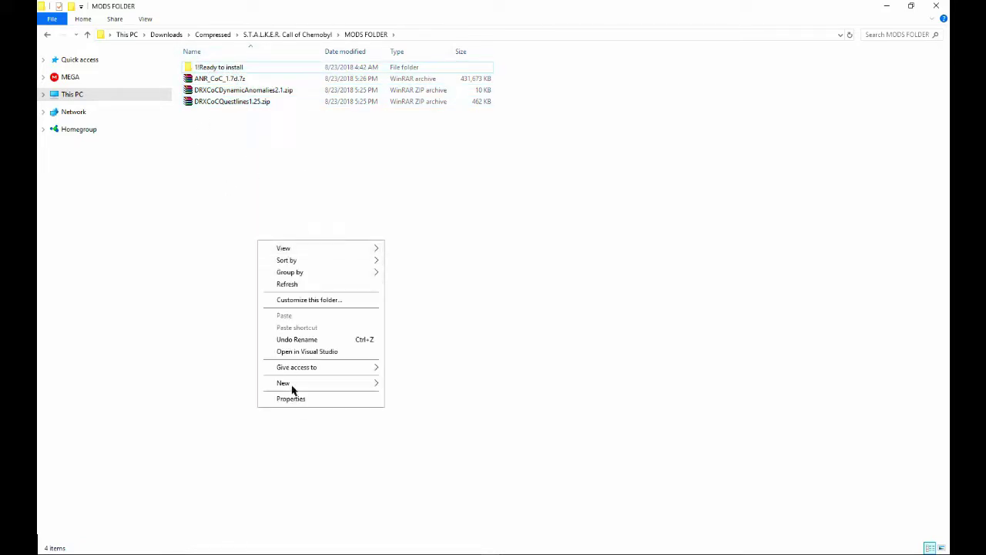
mouse_move(330, 382)
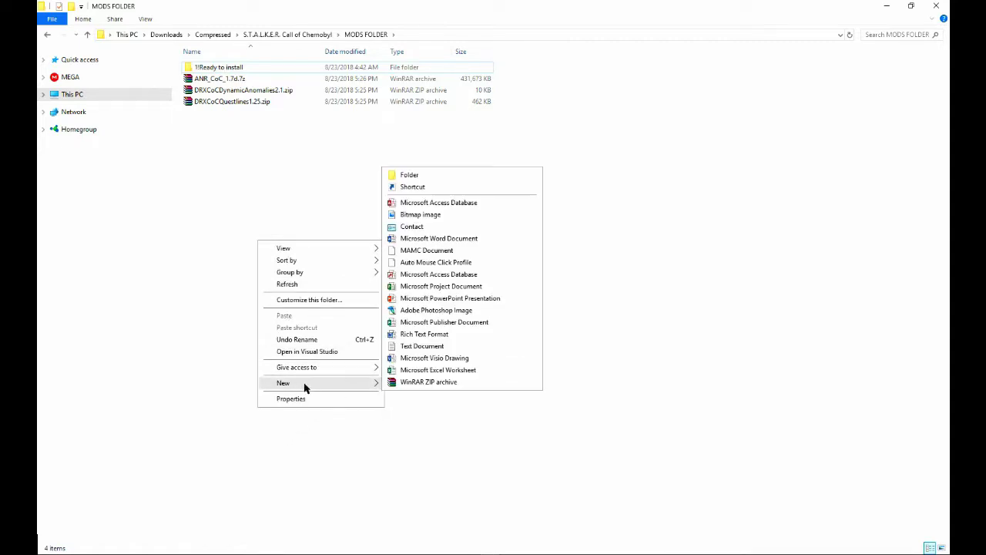
click(445, 176)
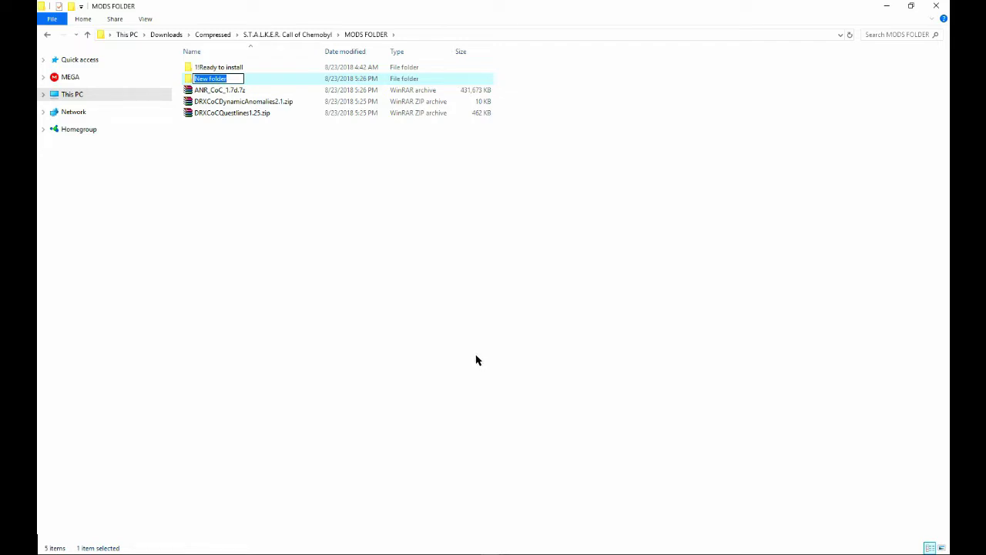
text(1)
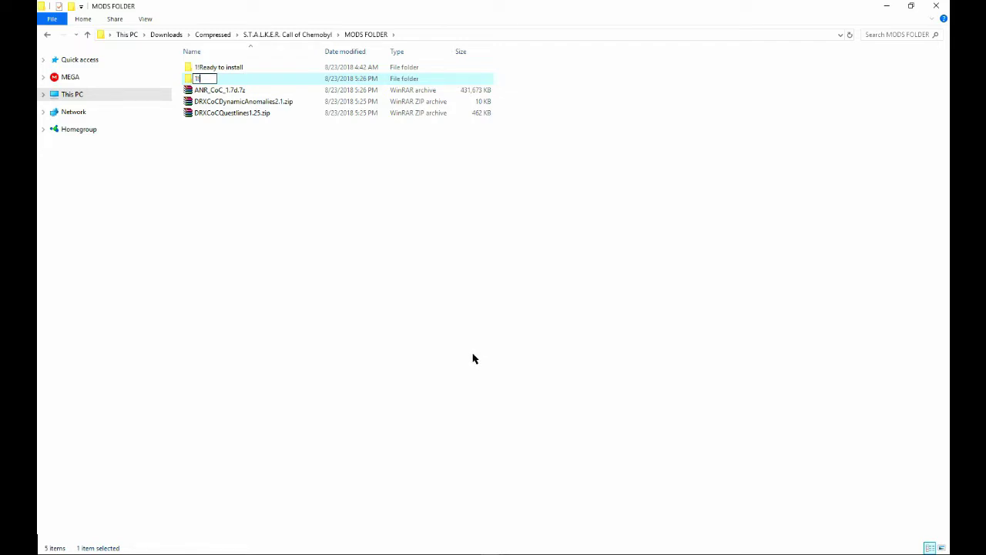
text(!ajogjhfa;oihf)
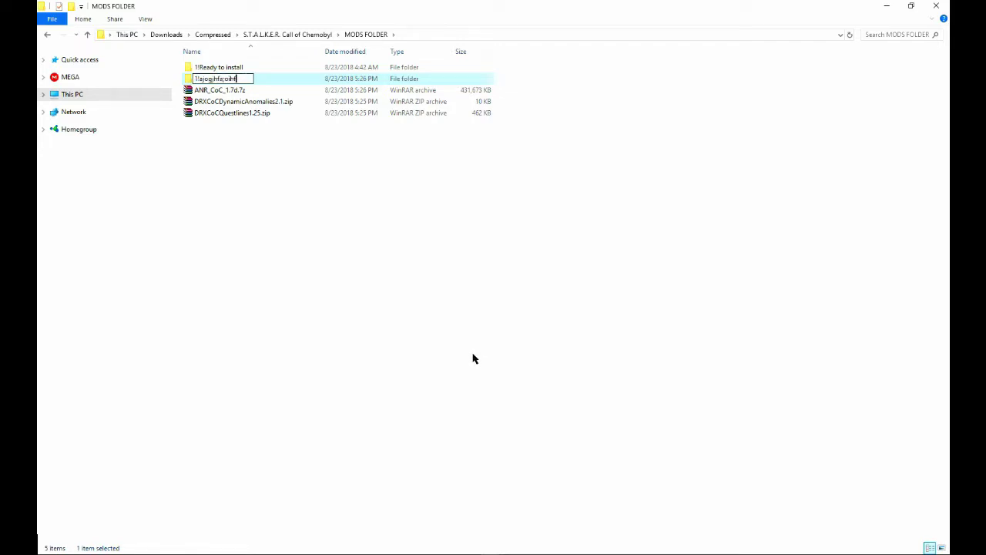
key(Return)
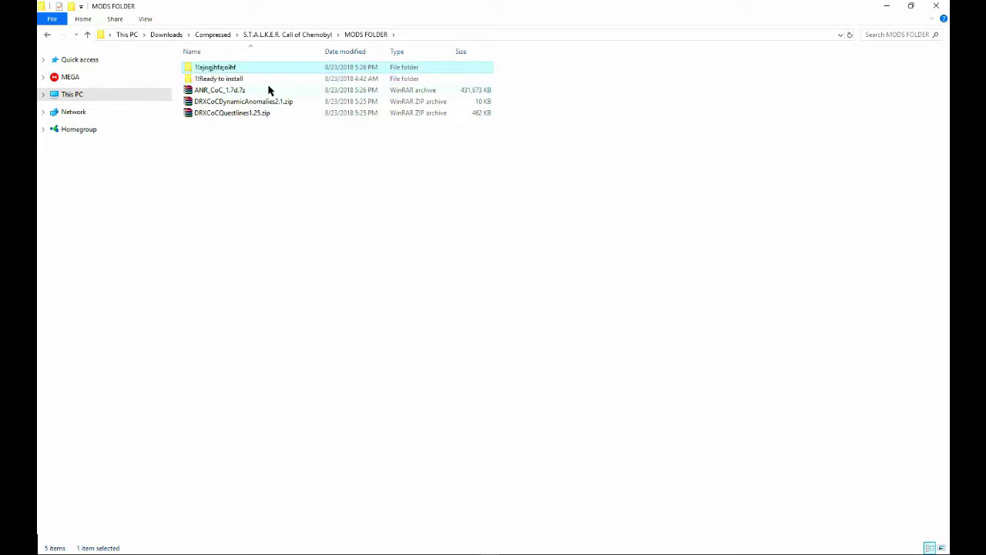
Extract ANR_CoC_1.7d.7z with 7-Zip into its own ANR_CoC_1.7d folder inside MODS FOLDER.
drag(242, 157, 203, 91)
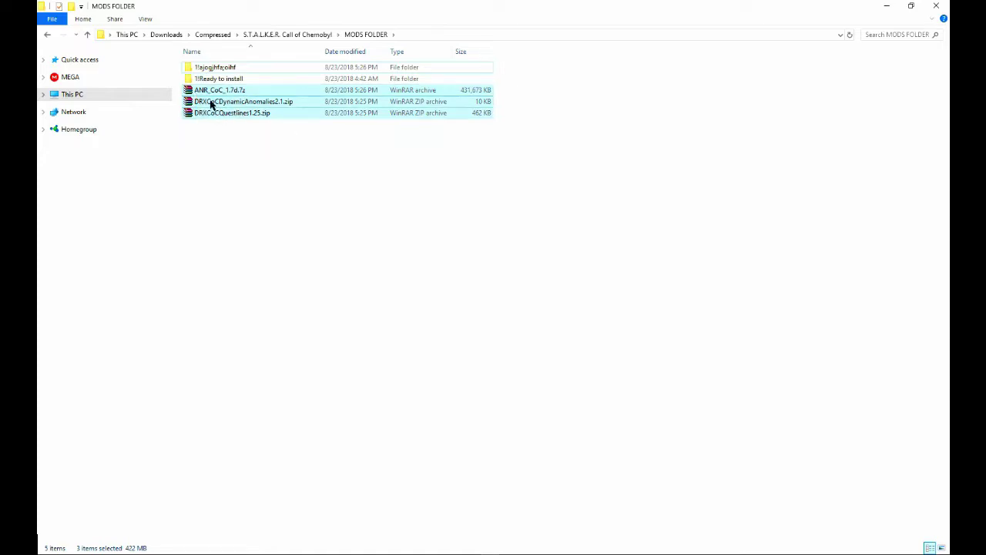
click(239, 151)
click(229, 90)
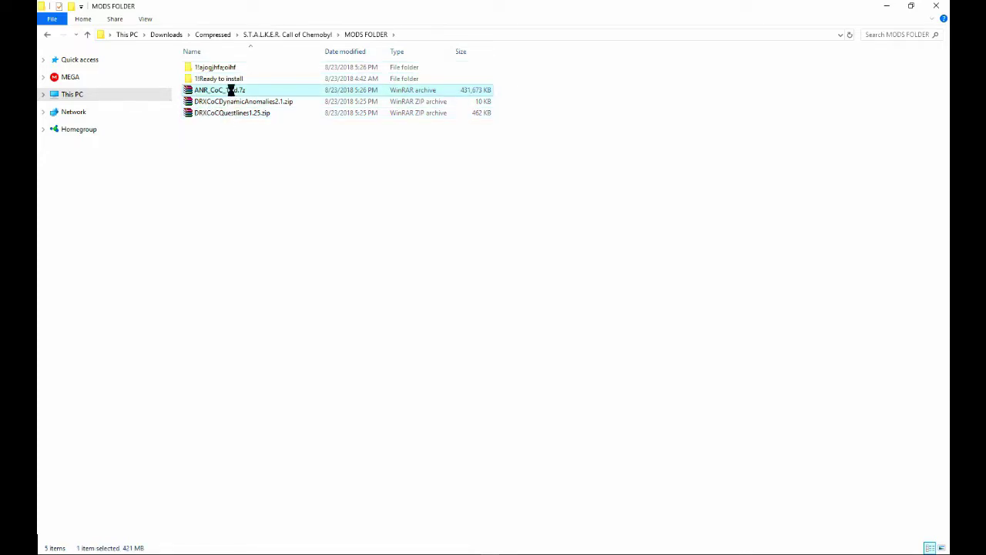
right_click(230, 90)
mouse_move(343, 122)
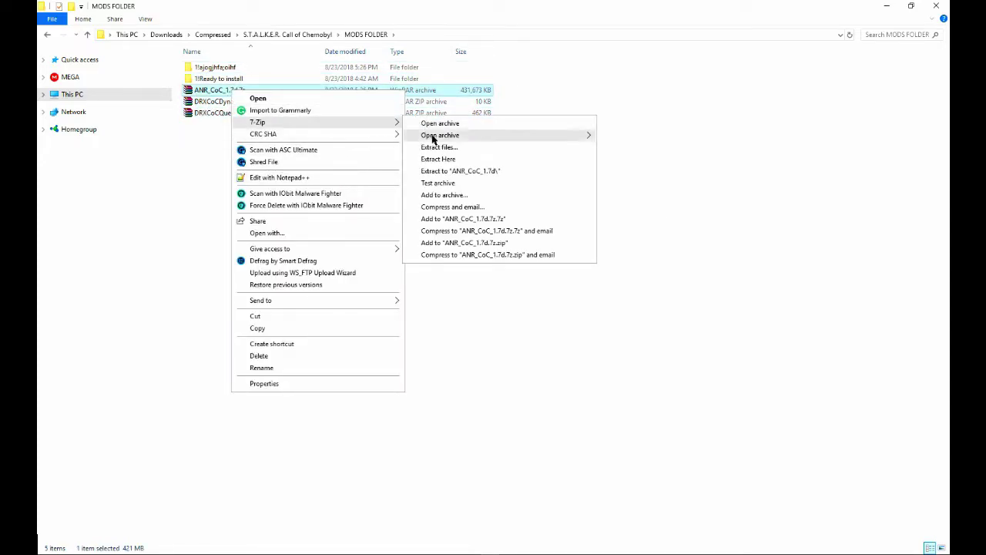
click(461, 173)
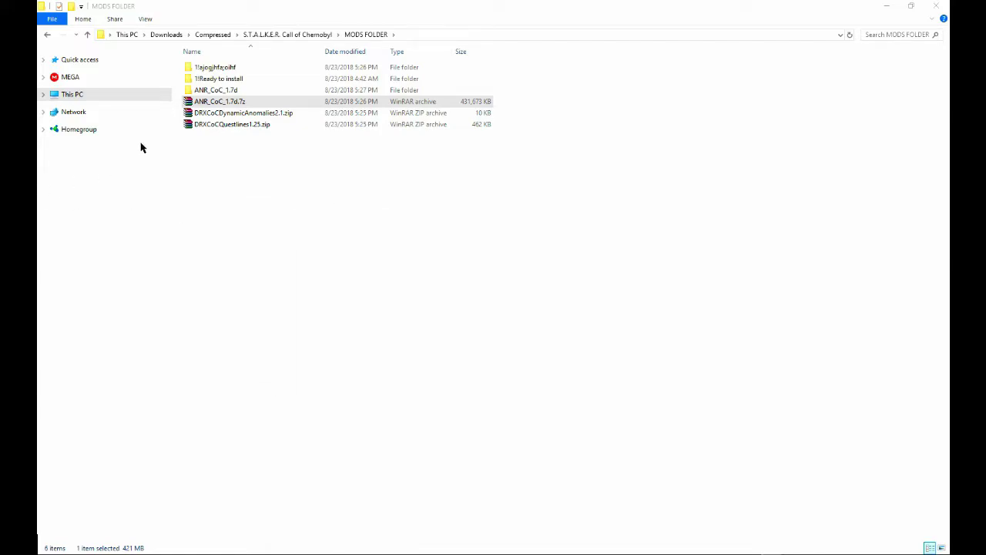
Extract DRXCoCDynamicAnomalies2.1.zip and DRXCoCQuestlines1.25.zip with 7-Zip, each into its own folder inside MODS FOLDER.
right_click(222, 115)
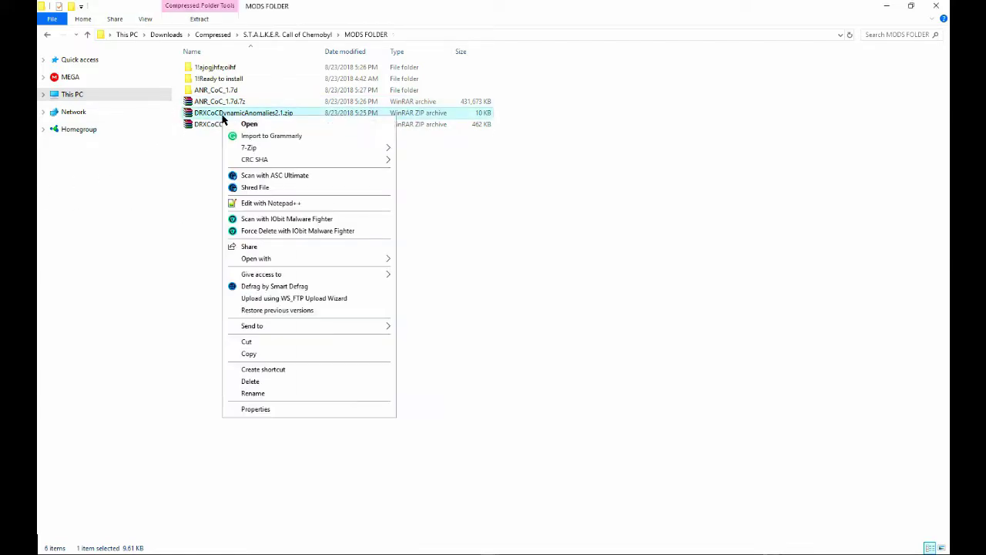
mouse_move(304, 146)
click(476, 198)
click(197, 124)
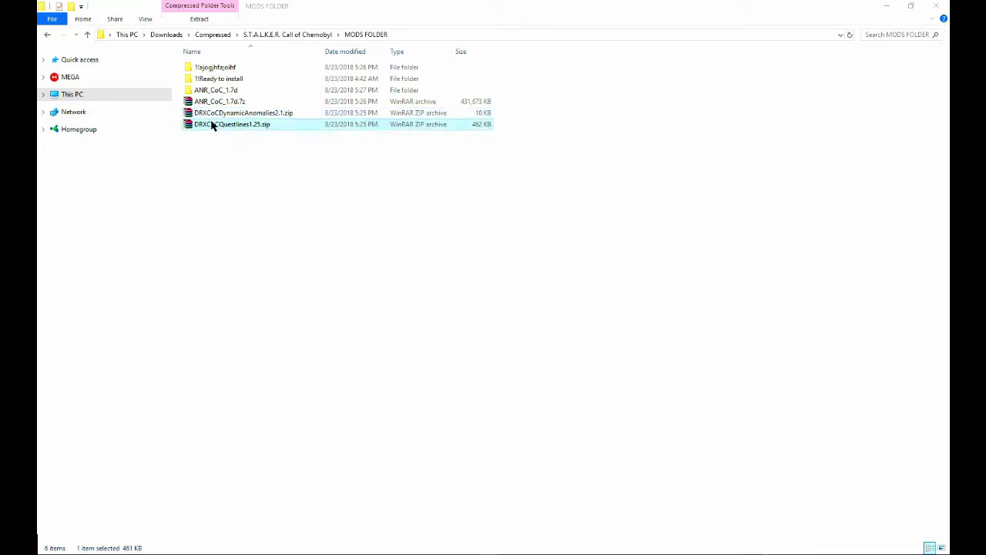
right_click(213, 123)
click(445, 203)
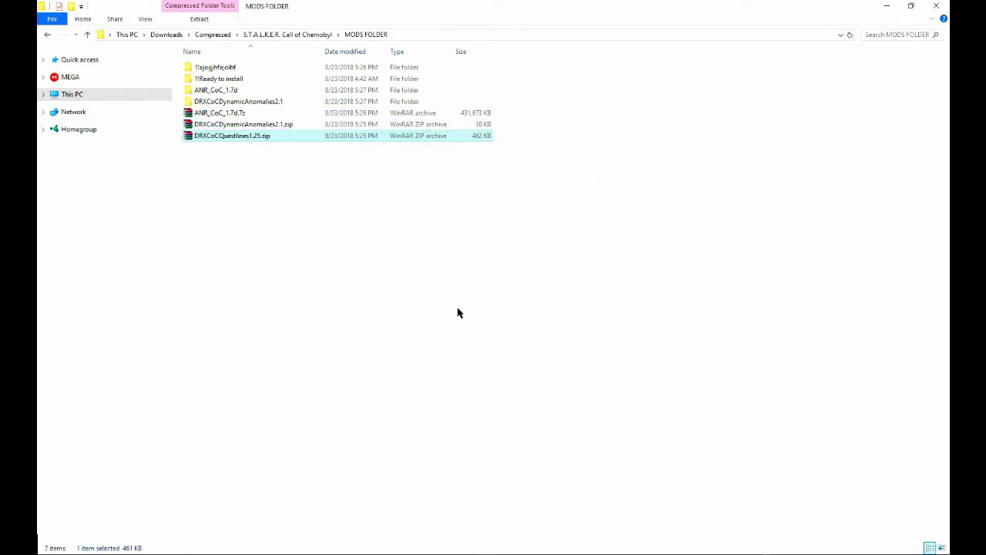
click(231, 80)
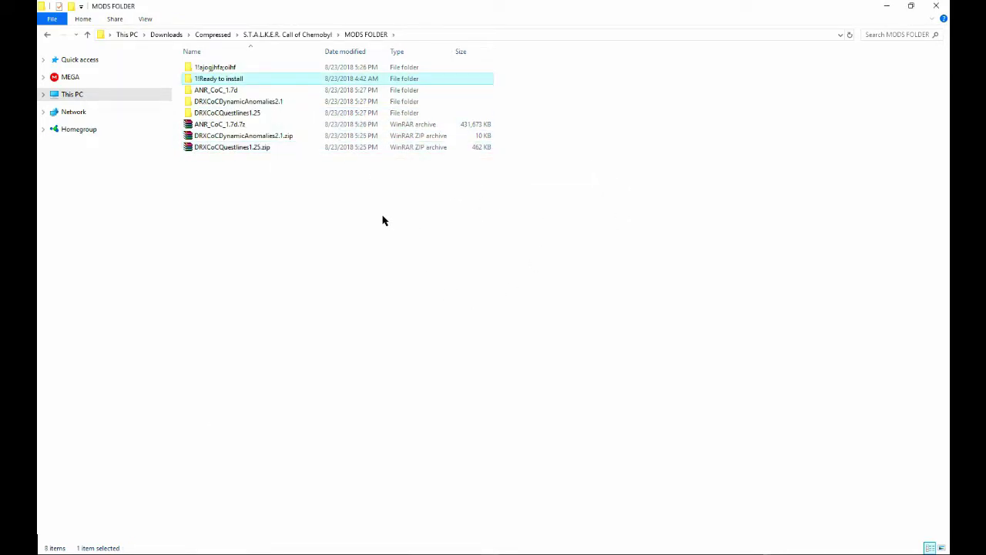
key(Delete)
key(Escape)
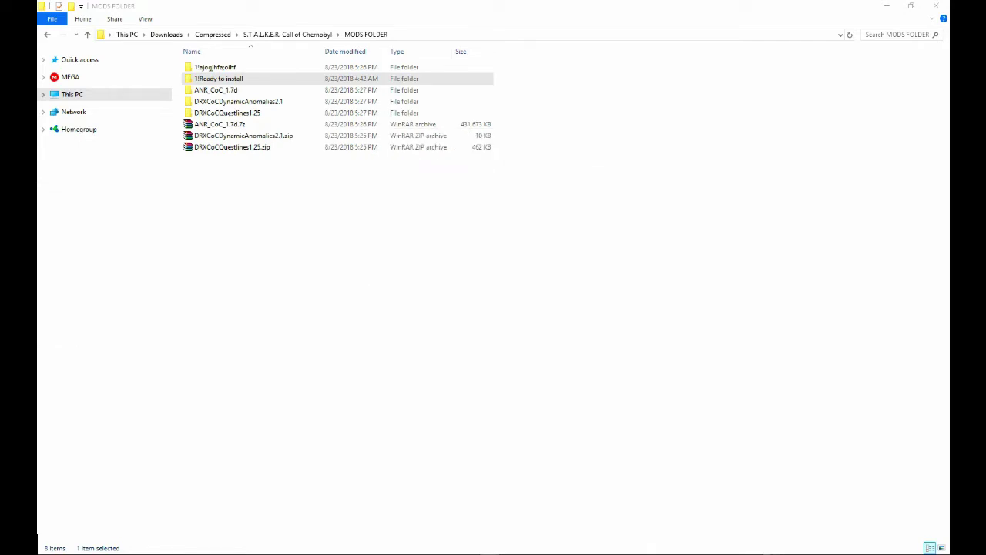
click(373, 208)
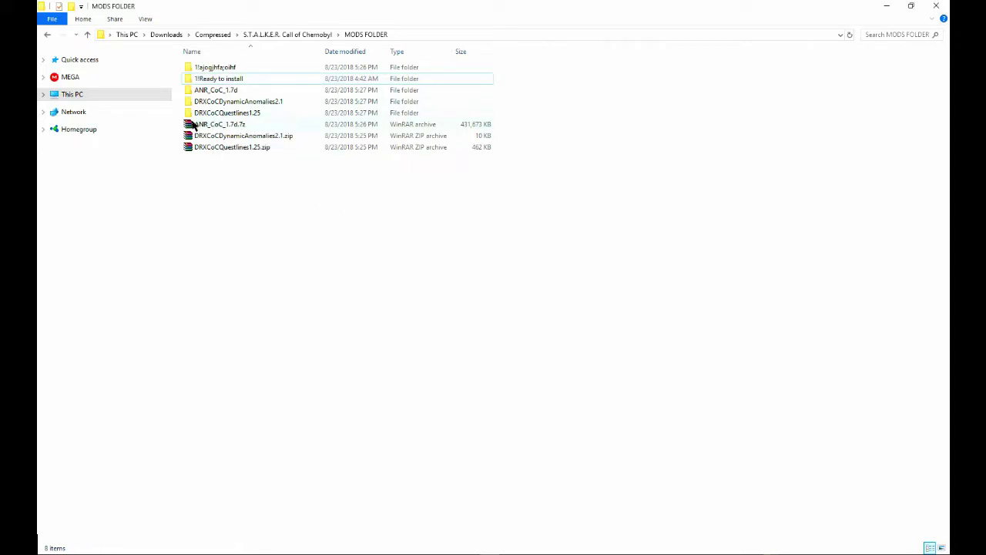
Open the 1!Ready to install folder to check its contents and return to MODS FOLDER.
double_click(220, 80)
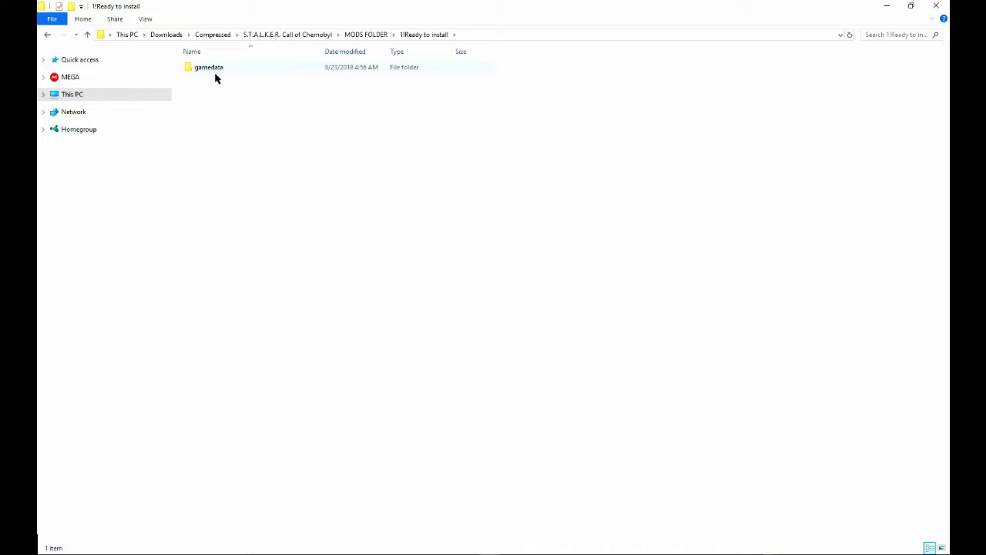
mouse_move(278, 144)
mouse_down()
mouse_move(239, 68)
mouse_move(187, 48)
mouse_move(219, 37)
mouse_move(258, 146)
mouse_move(214, 68)
mouse_move(266, 150)
mouse_up()
key(BackSpace)
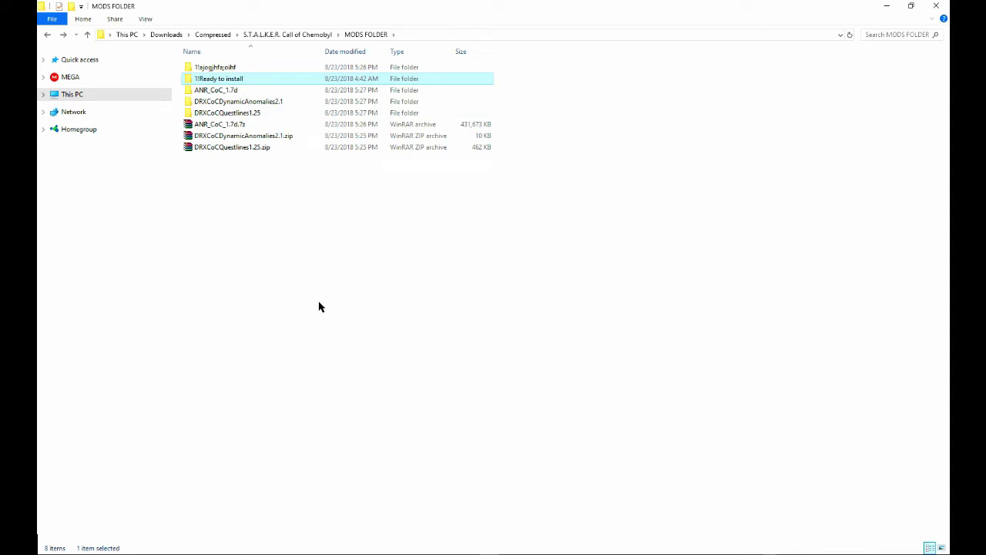
Delete the archives ANR_CoC_1.7d.7z, DRXCoCDynamicAnomalies2.1.zip and DRXCoCQuestlines1.25.zip from MODS FOLDER.
drag(224, 198, 219, 130)
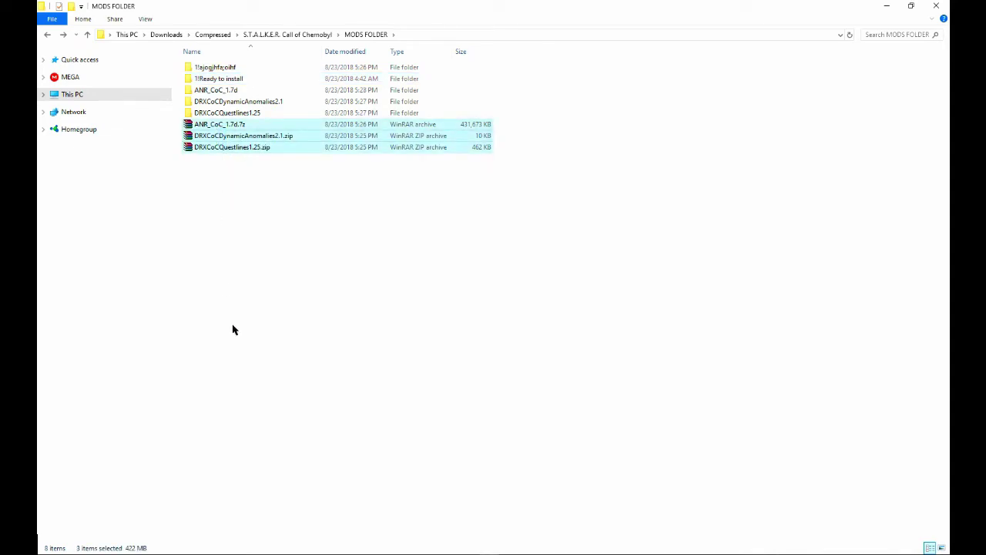
key(Delete)
key(Return)
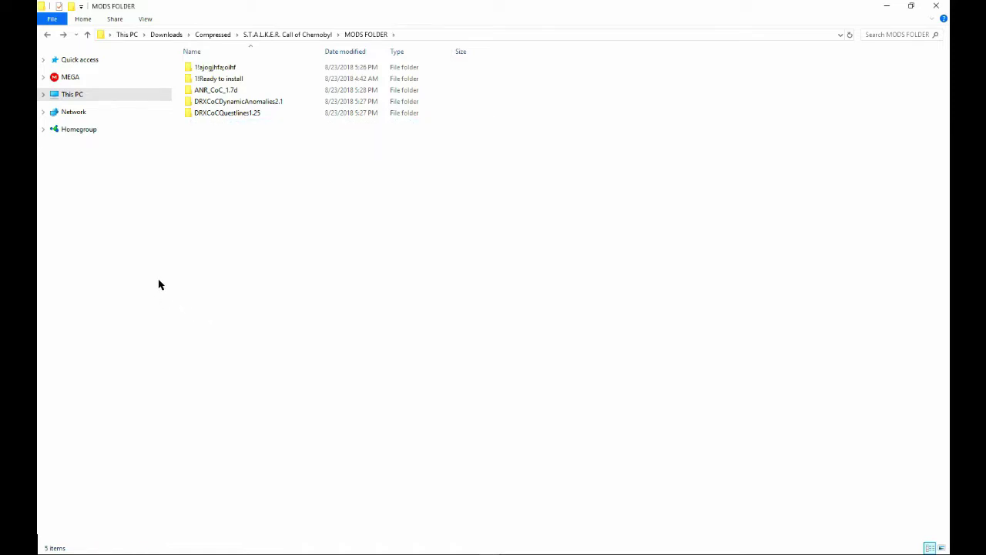
Check the contents of the extracted ANR_CoC_1.7d, DRXCoCDynamicAnomalies2.1 and DRXCoCQuestlines1.25 folders.
double_click(216, 90)
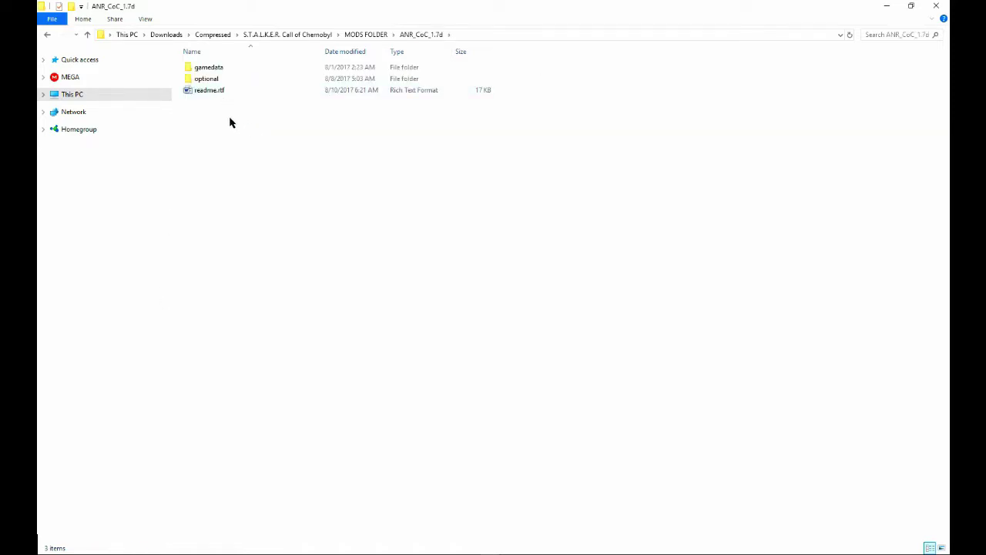
key(BackSpace)
double_click(242, 90)
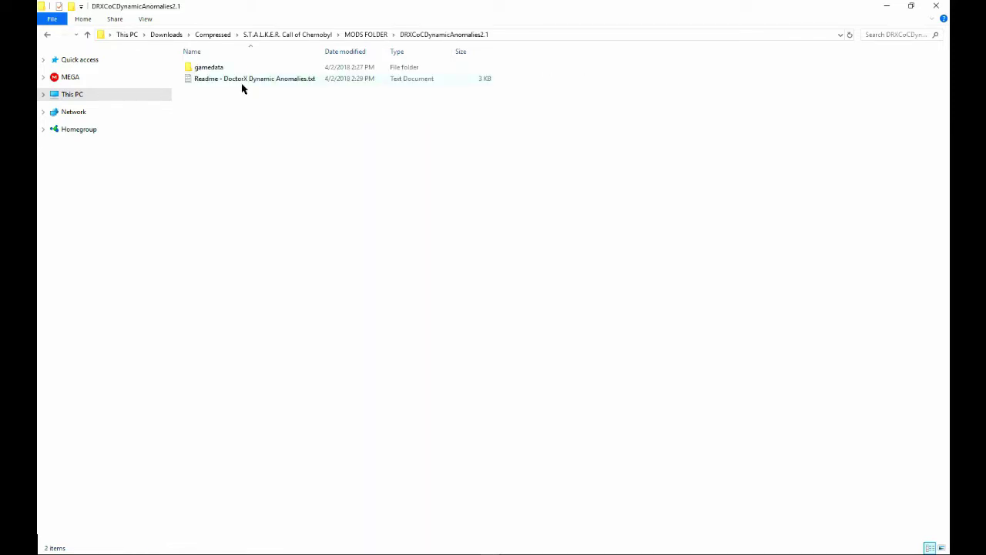
key(BackSpace)
double_click(246, 101)
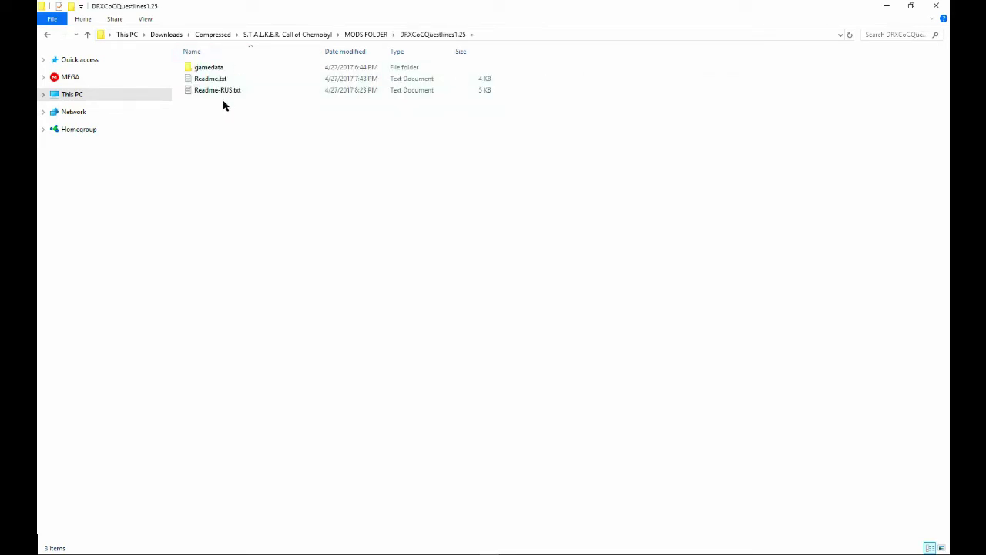
key(BackSpace)
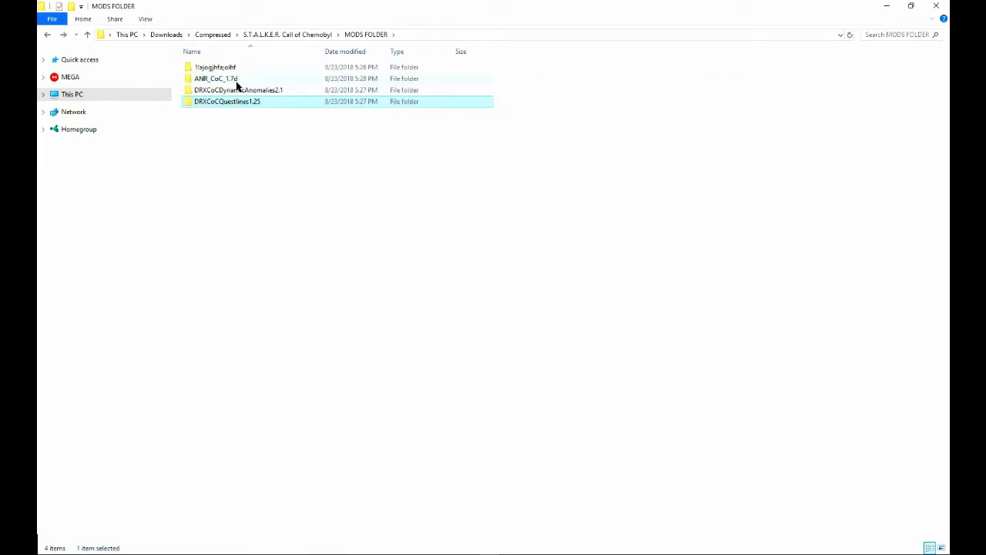
Delete readme.rtf from the ANR_CoC_1.7d folder.
drag(225, 158, 220, 82)
click(219, 169)
double_click(225, 79)
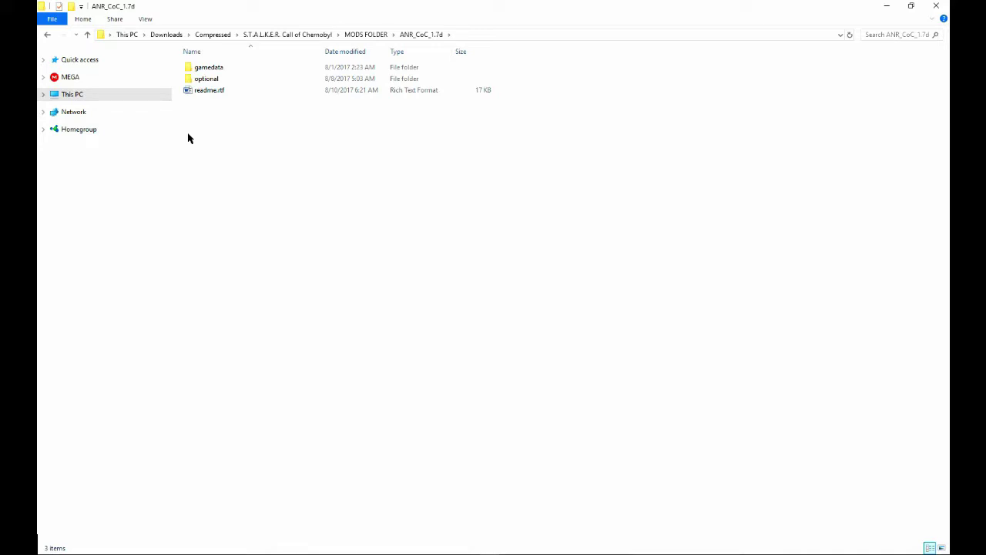
drag(268, 172, 222, 121)
click(229, 91)
key(Delete)
key(Return)
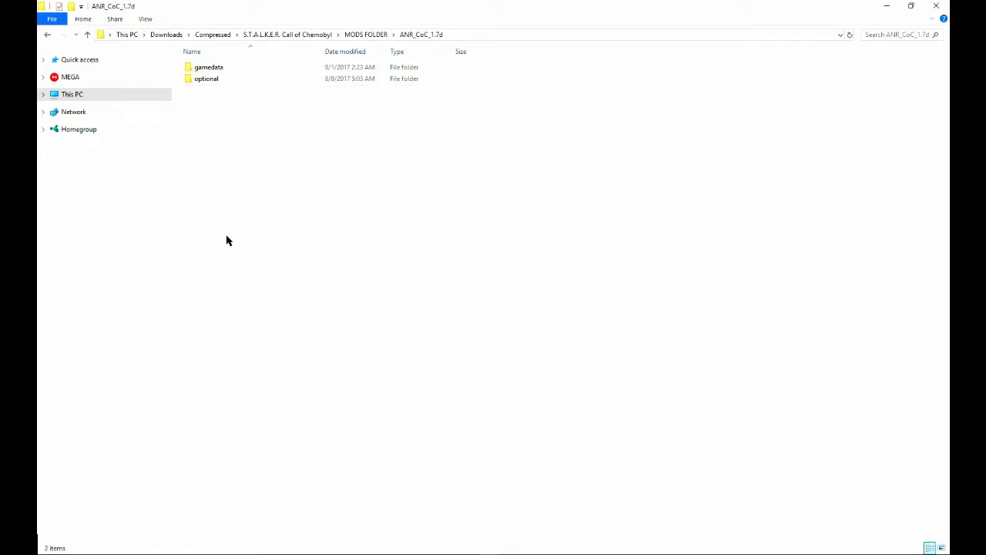
Copy the main gamedata folder from ANR_CoC_1.7d into the 1!ajogjhfa;oihf folder and return to MODS FOLDER.
click(219, 69)
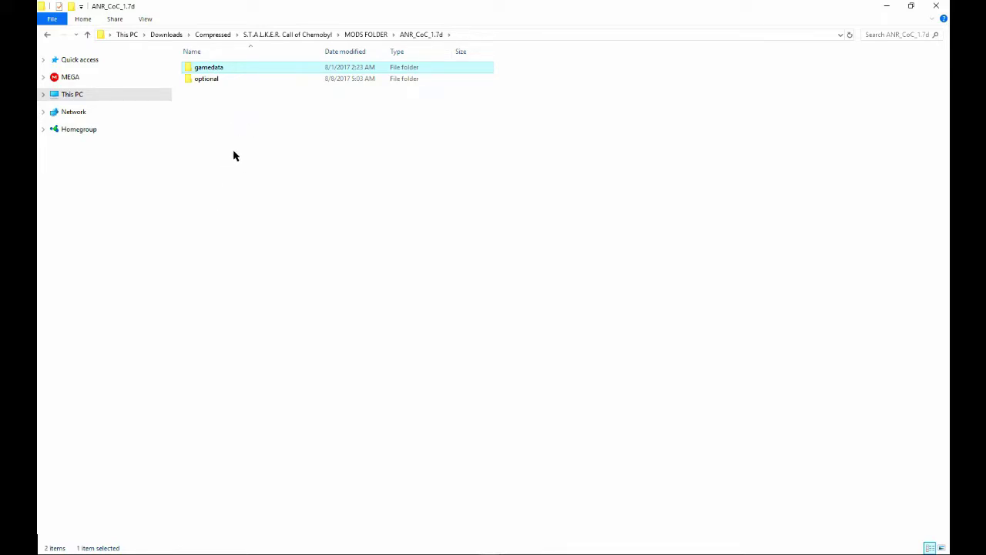
key(BackSpace)
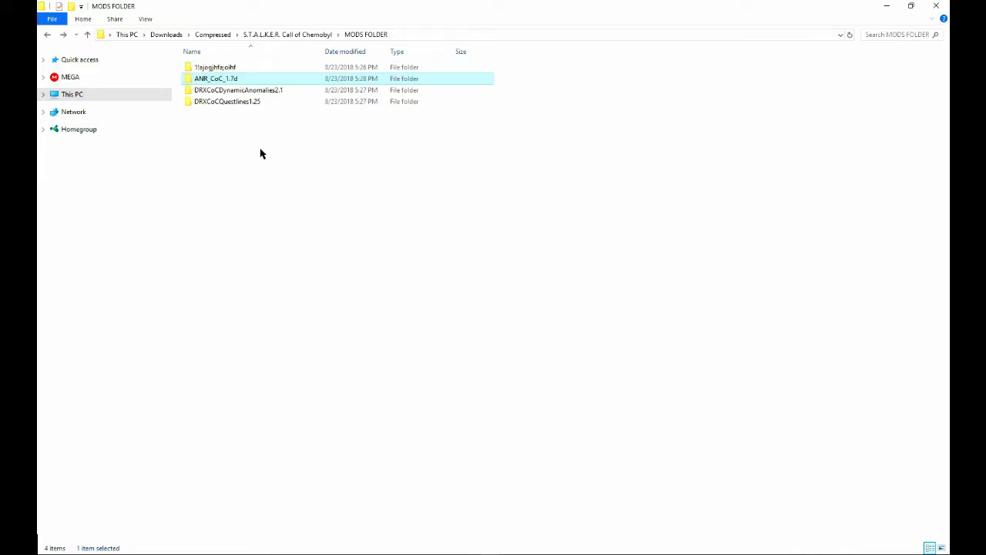
double_click(258, 68)
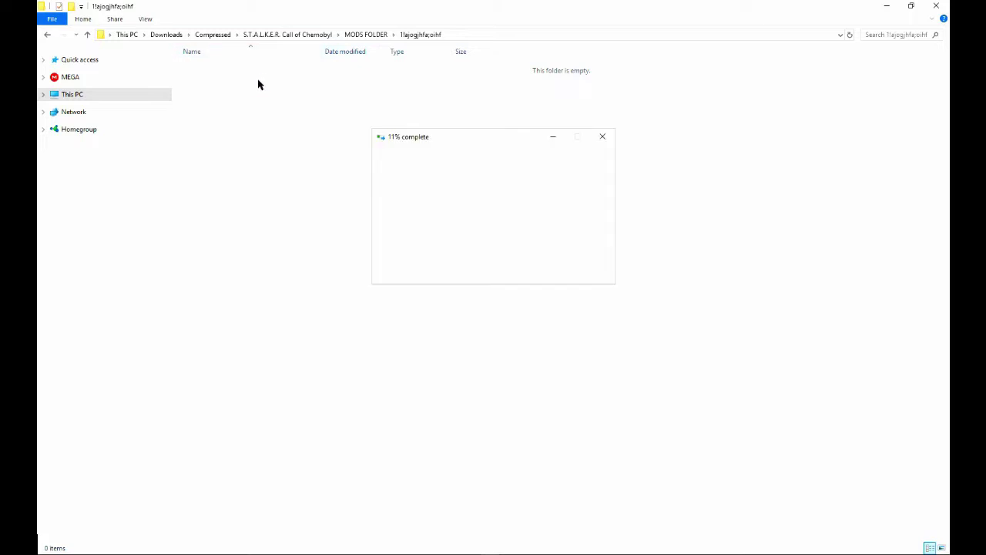
key(BackSpace)
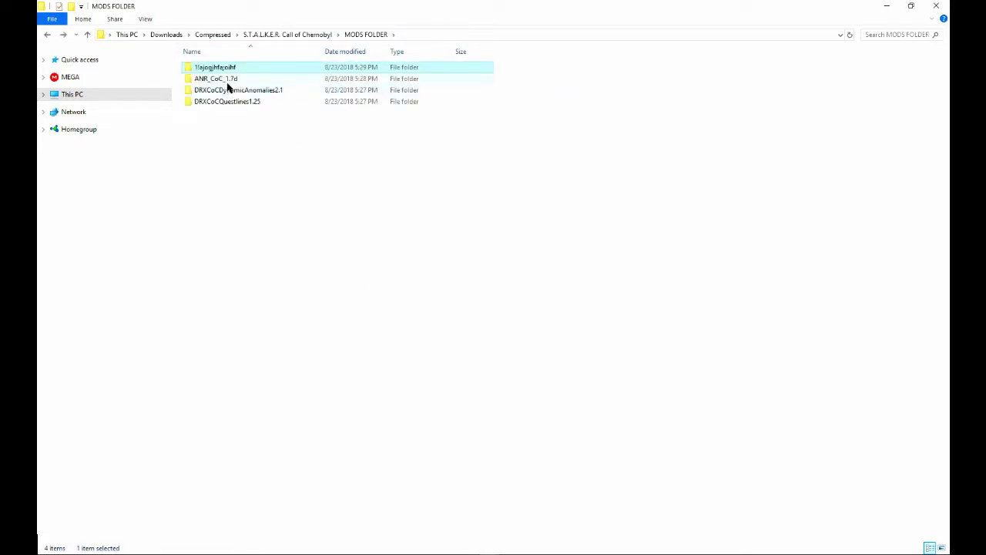
Copy the gamedata folder from ANR_CoC_1.7d's optional Enhanced ground details folder to the clipboard and check the main gamedata folder's contents.
double_click(227, 80)
double_click(208, 79)
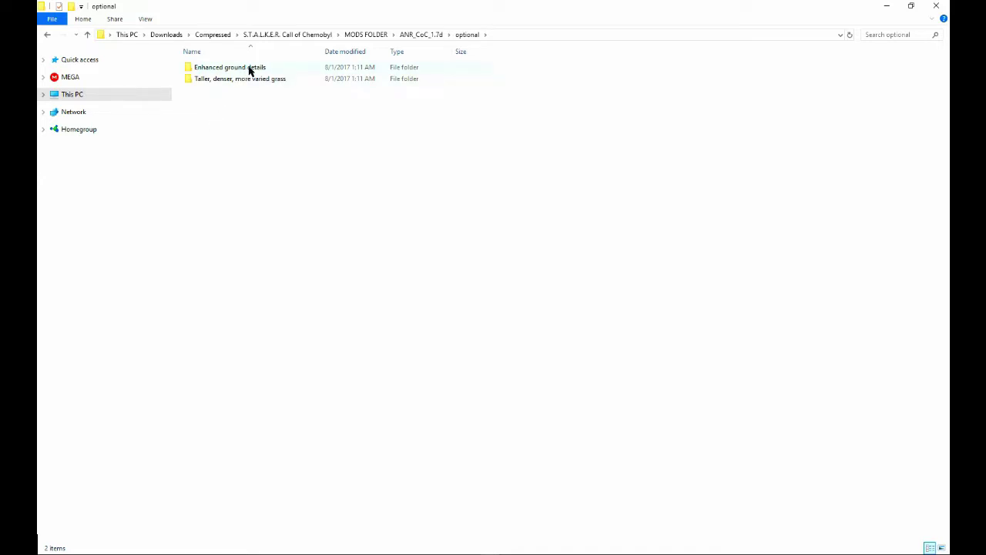
double_click(247, 68)
drag(293, 140, 206, 52)
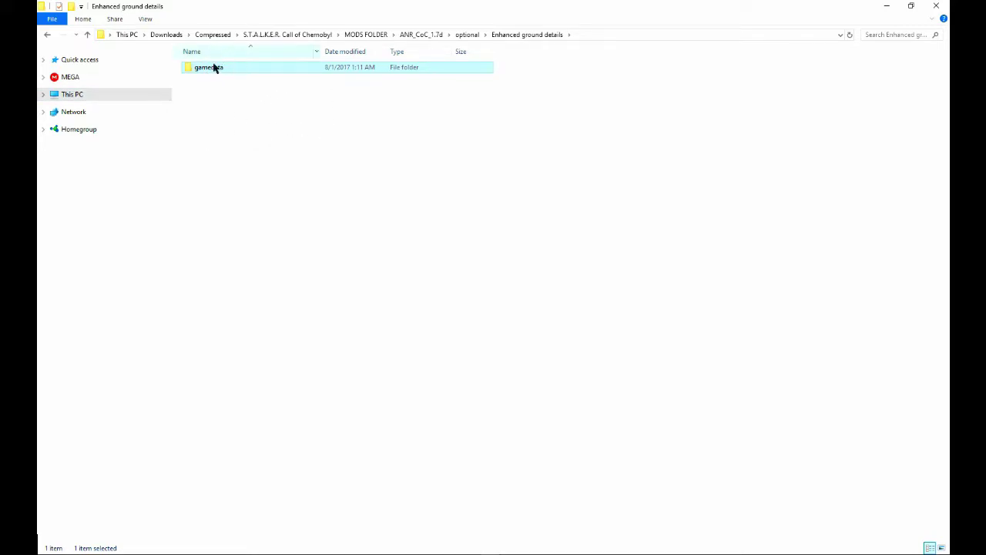
key(BackSpace)
key(BackSpace)
click(237, 67)
double_click(237, 67)
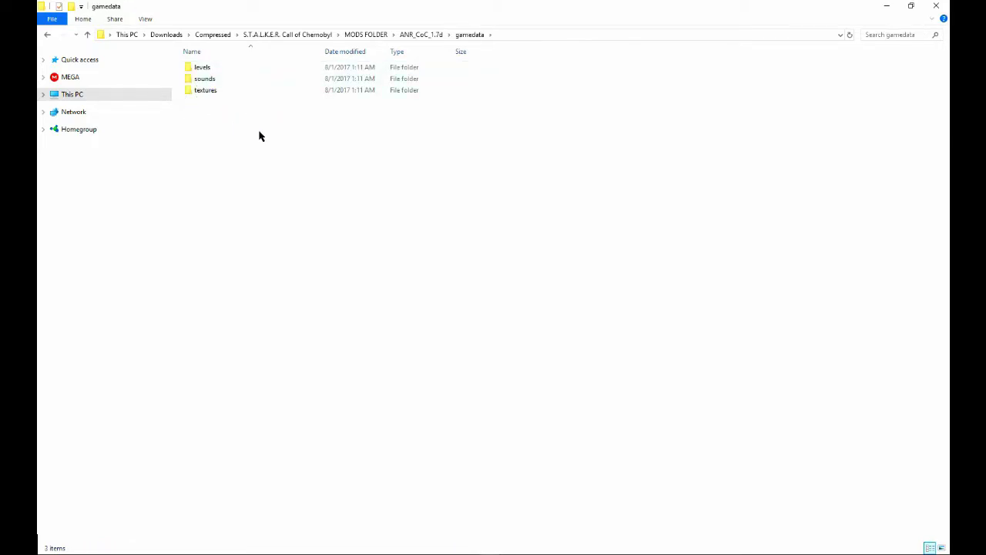
key(BackSpace)
key(BackSpace)
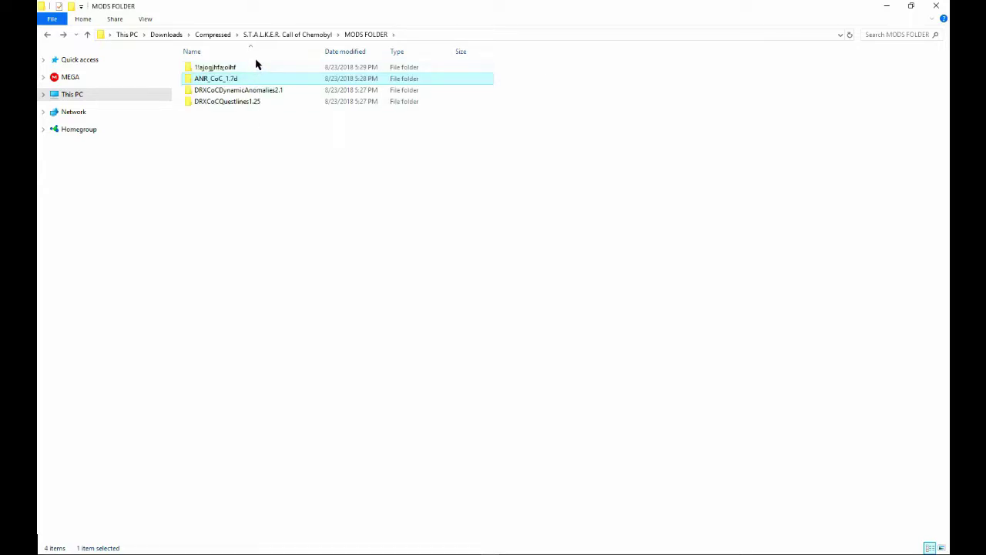
Paste the Enhanced ground details gamedata folder into 1!ajogjhfa;oihf, replacing the files with the same names.
double_click(247, 67)
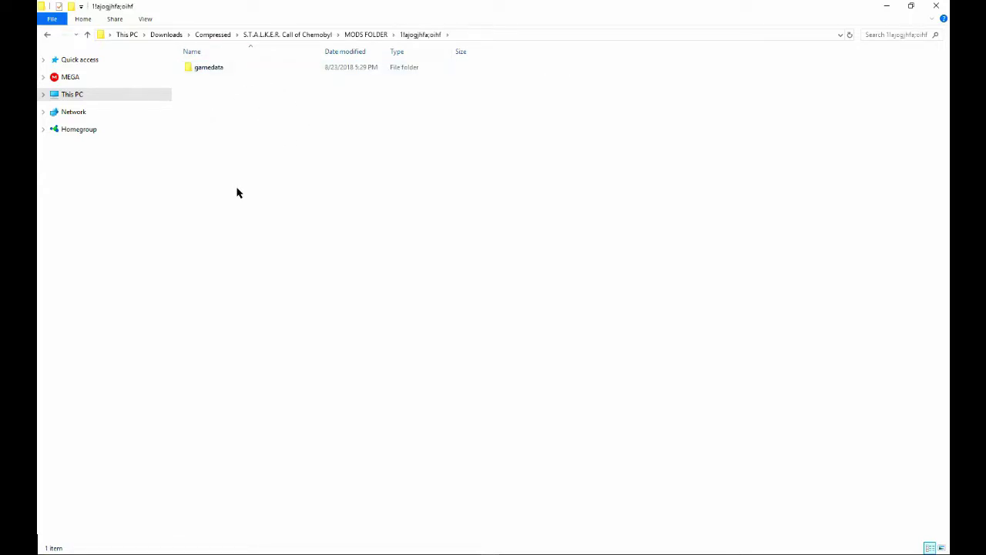
key(ctrl+v)
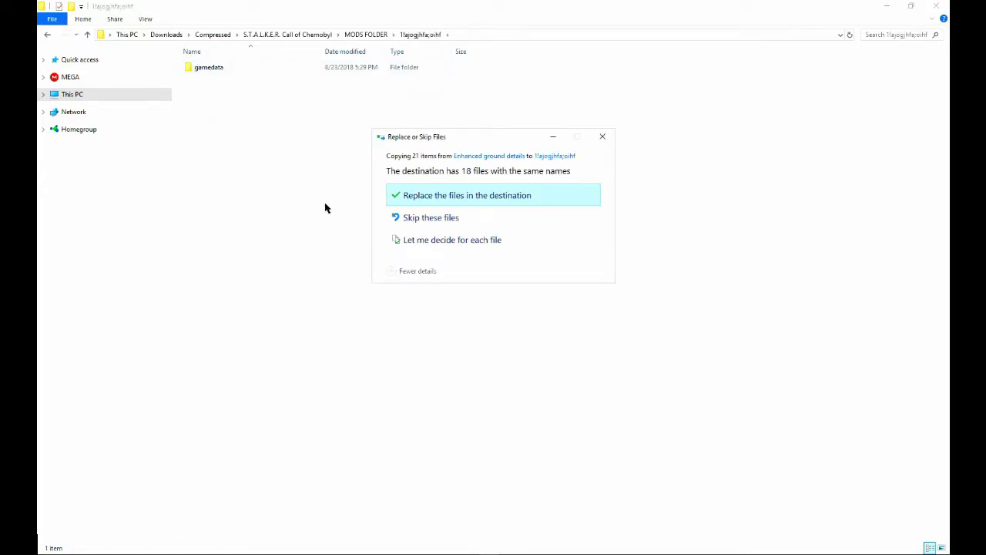
click(445, 202)
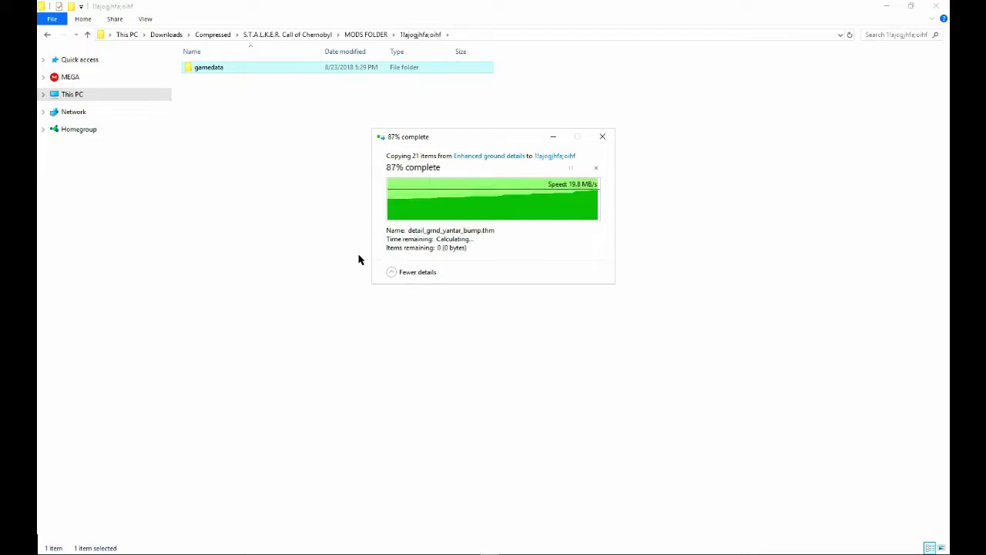
key(BackSpace)
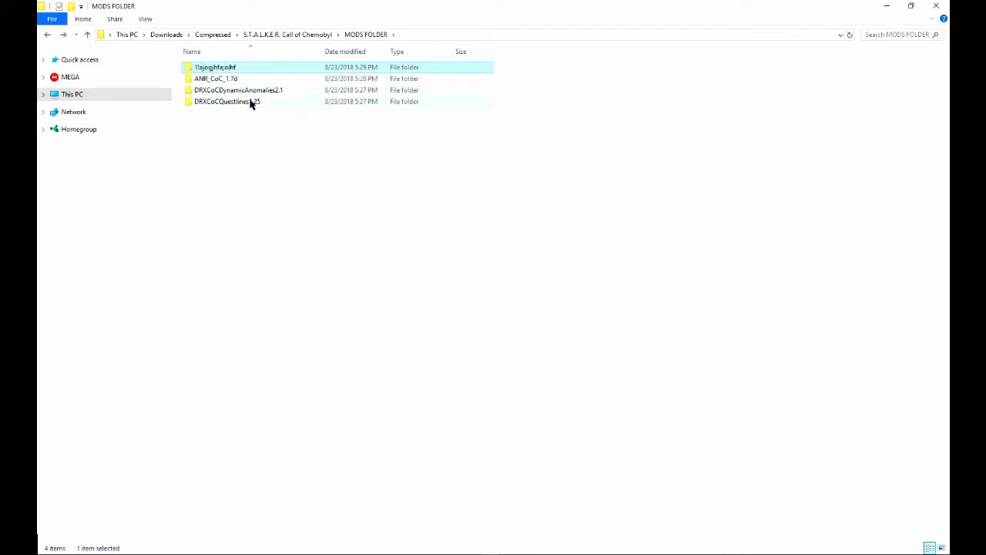
Recheck the contents of ANR_CoC_1.7d and delete that folder from MODS FOLDER.
double_click(240, 79)
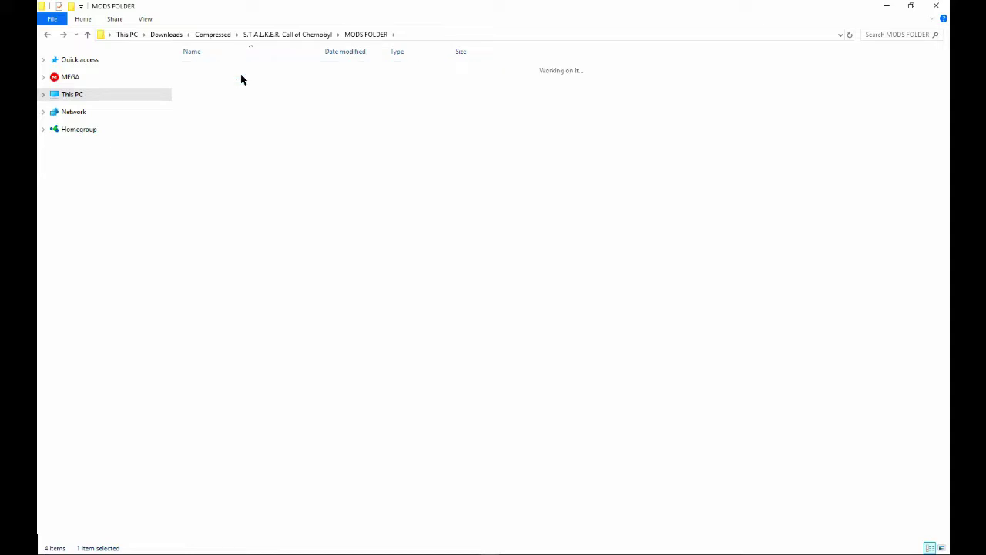
drag(336, 143, 237, 73)
click(257, 156)
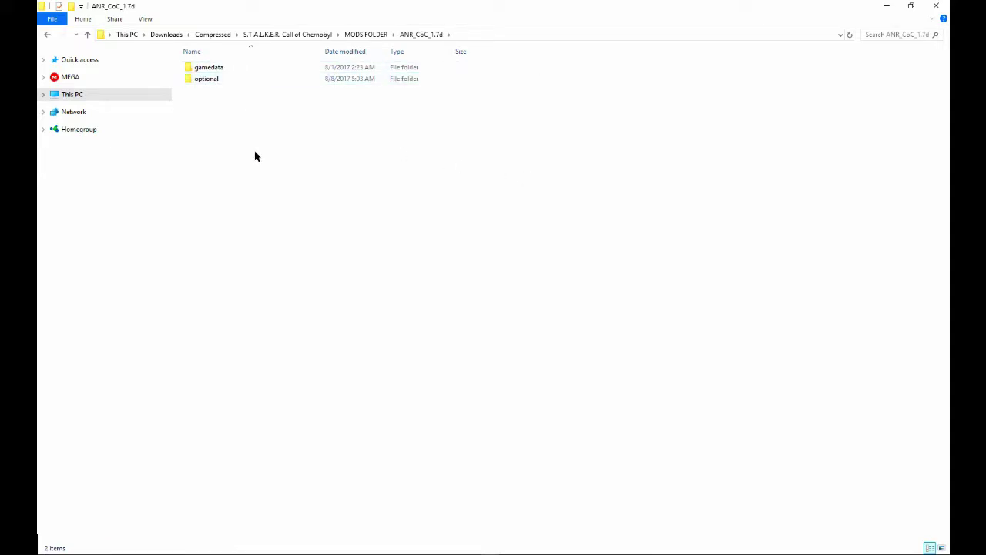
key(BackSpace)
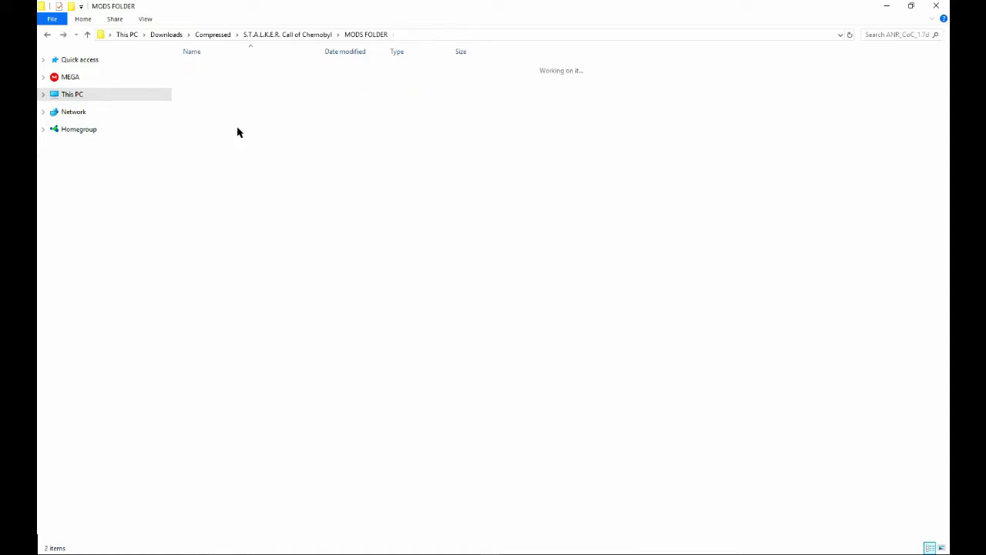
key(Delete)
key(Escape)
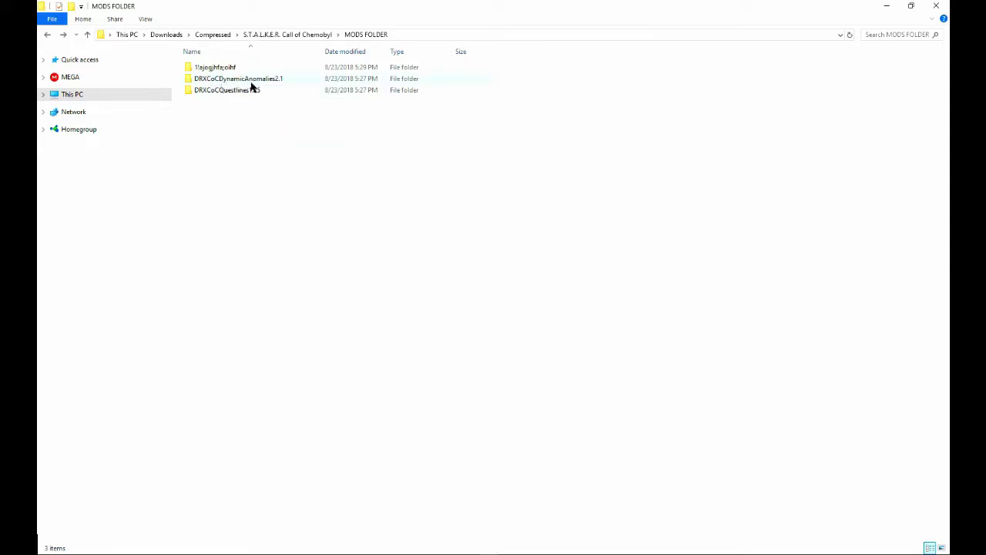
Open the DoctorX Dynamic Anomalies readme in DRXCoCDynamicAnomalies2.1 and read its installation instructions.
double_click(231, 80)
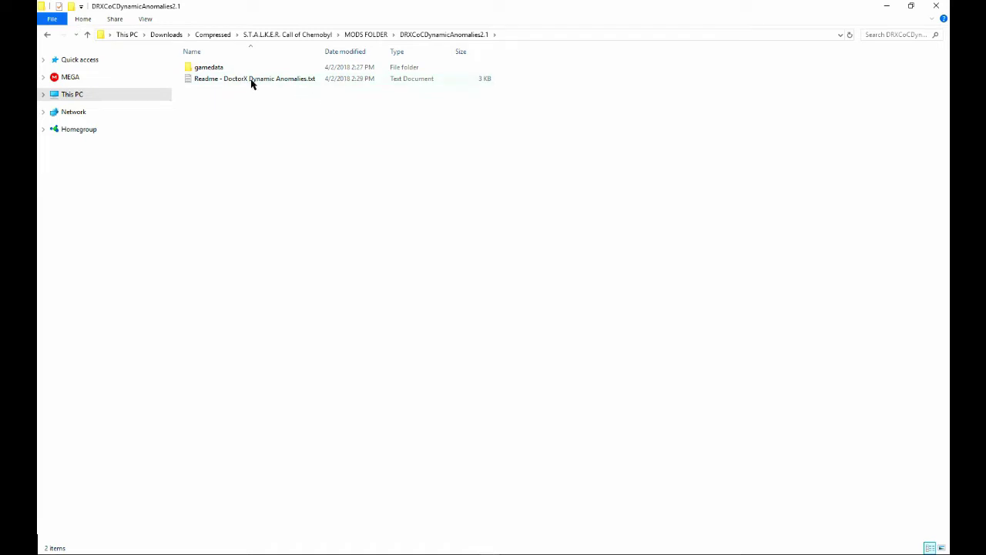
double_click(231, 79)
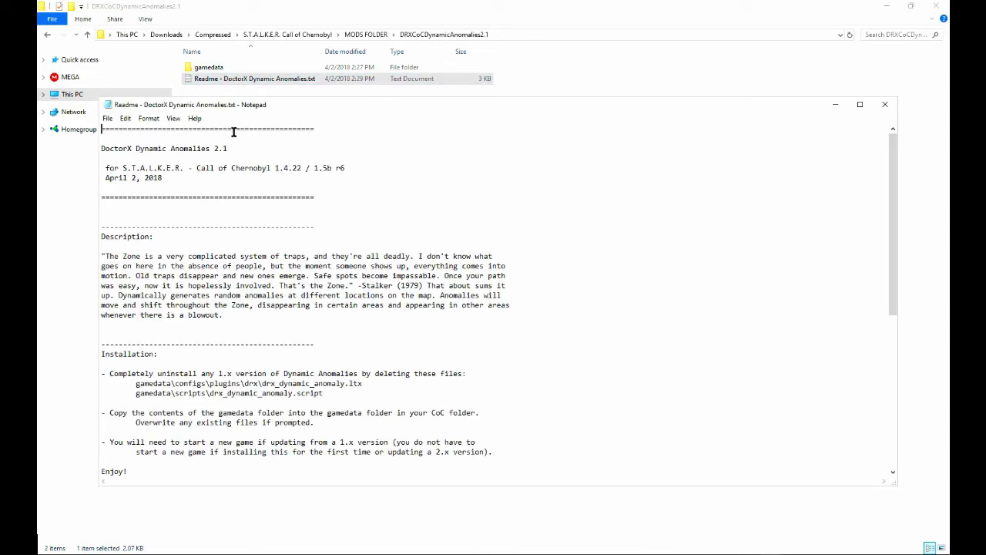
scroll(238, 255, down, 3)
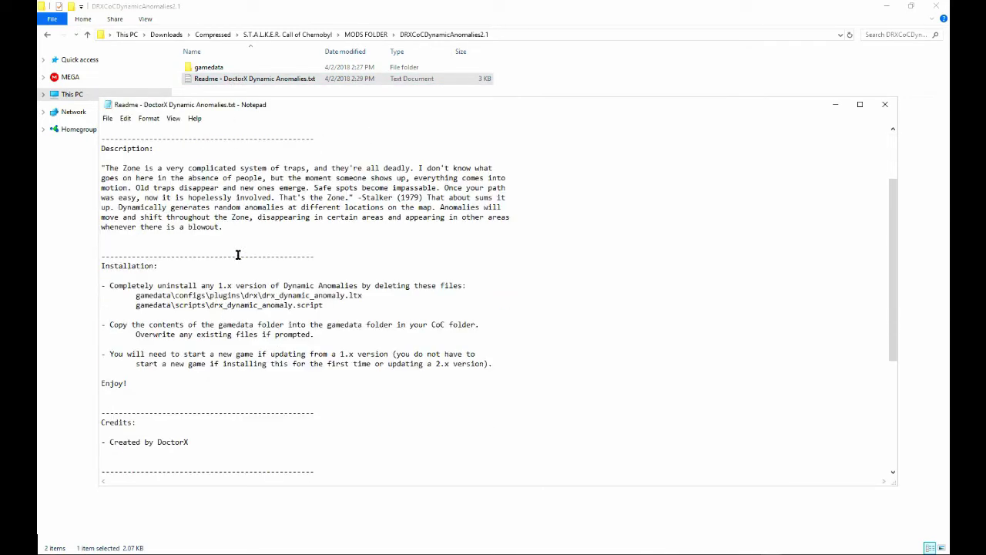
Look through the rest of the Dynamic Anomalies readme, including the installation notes, credits and changelog, and close it.
scroll(238, 256, down, 7)
scroll(238, 255, up, 7)
drag(467, 355, 190, 285)
click(475, 301)
scroll(474, 302, down, 7)
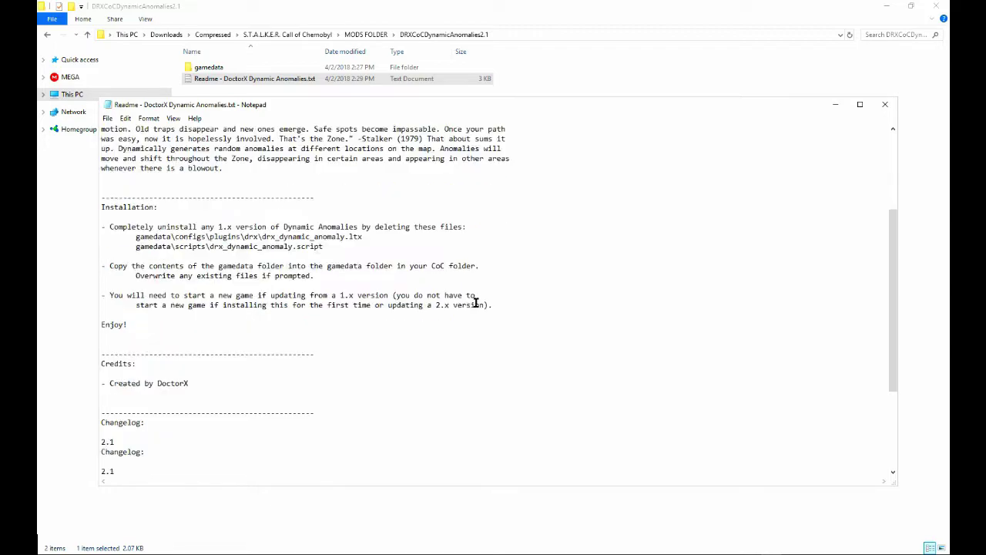
scroll(476, 303, up, 10)
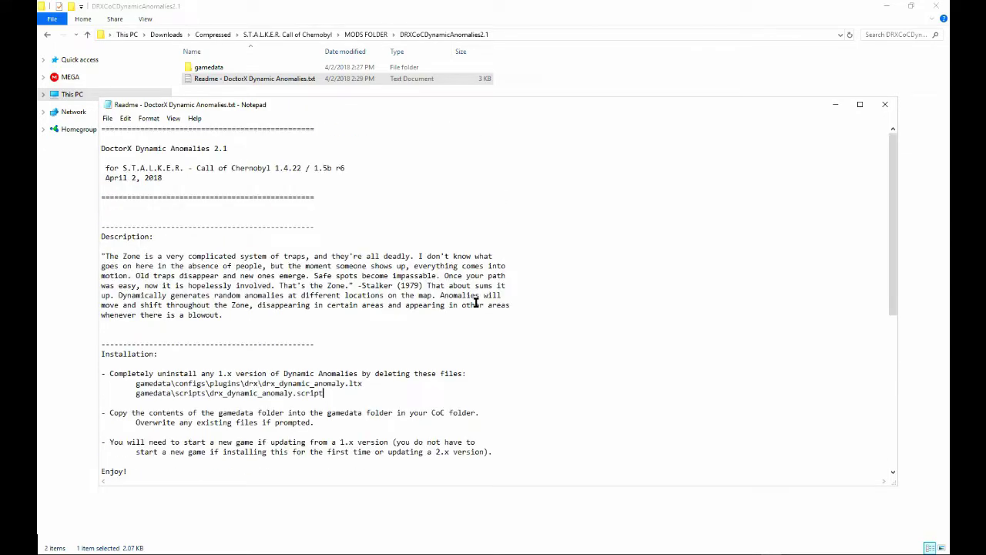
click(885, 110)
Open Readme.txt in DRXCoCQuestlines1.25, study the installation order for DoctorX addons, and return to MODS FOLDER.
key(BackSpace)
double_click(234, 90)
click(214, 80)
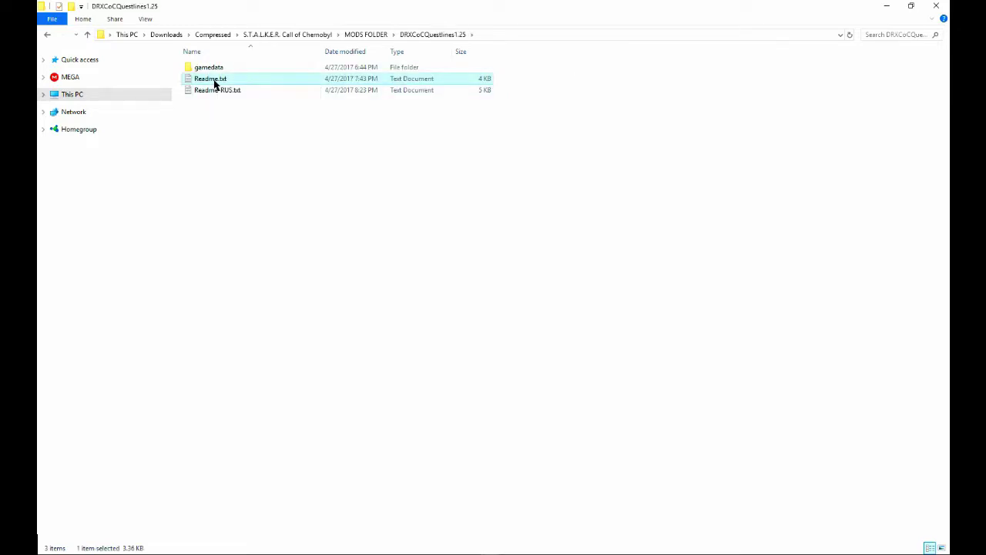
double_click(214, 82)
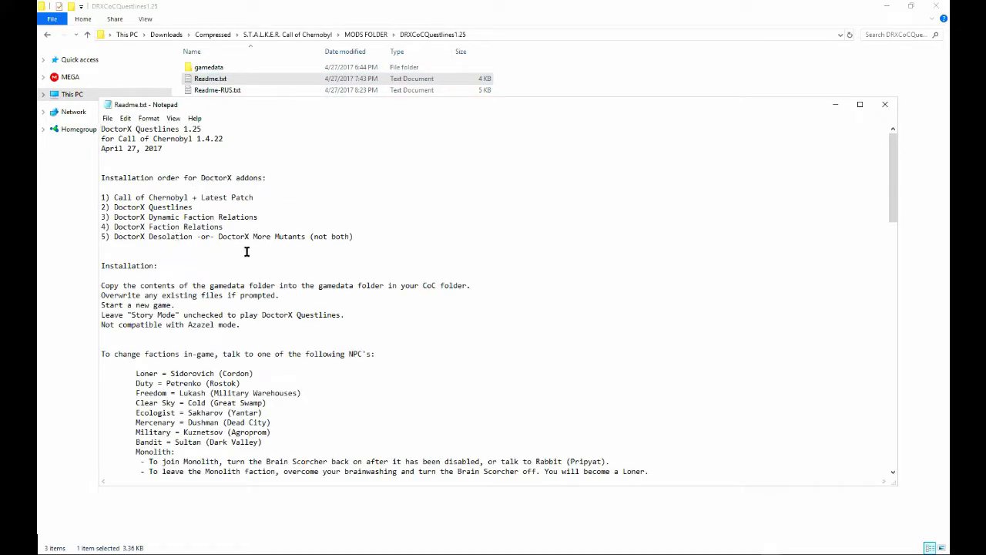
drag(388, 238, 88, 195)
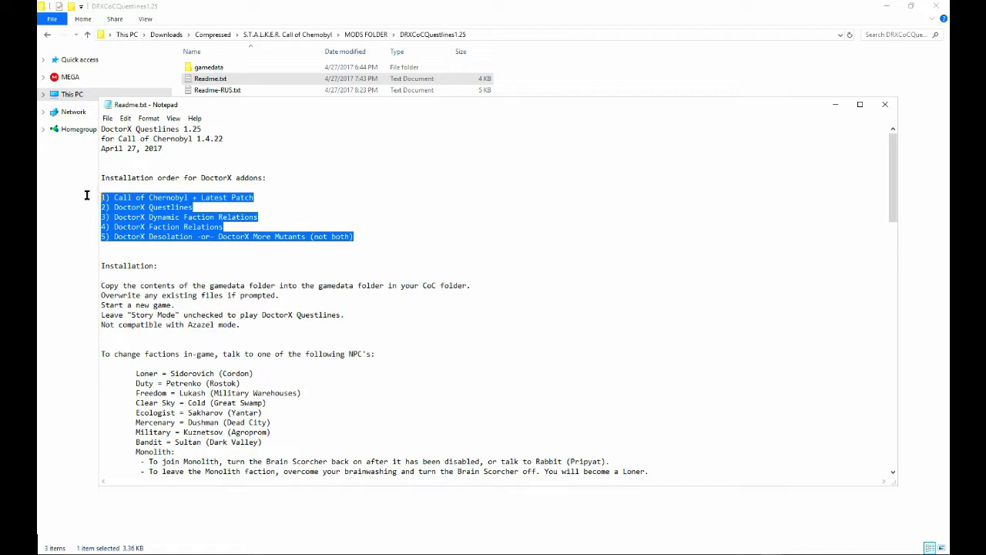
click(236, 216)
drag(210, 207, 116, 208)
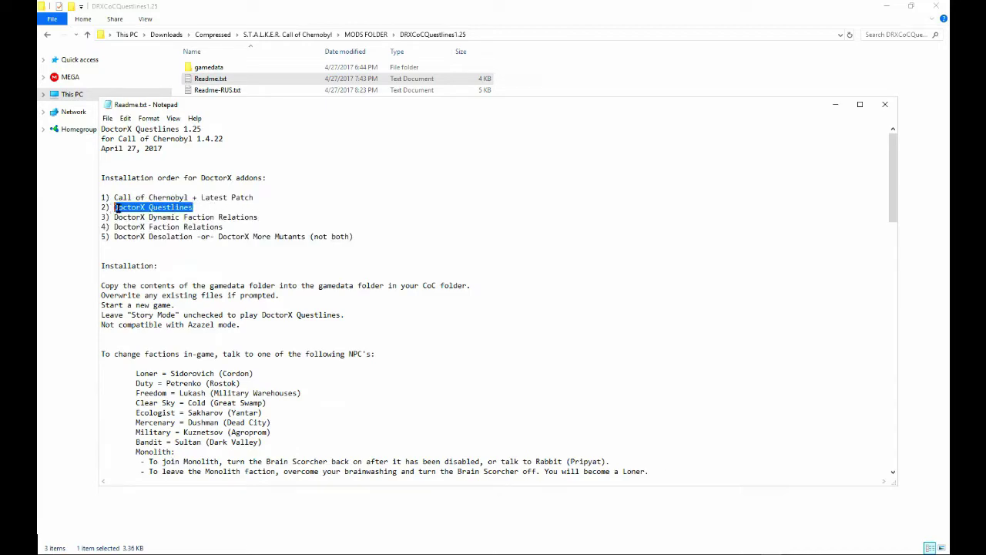
drag(283, 216, 165, 218)
drag(231, 227, 121, 230)
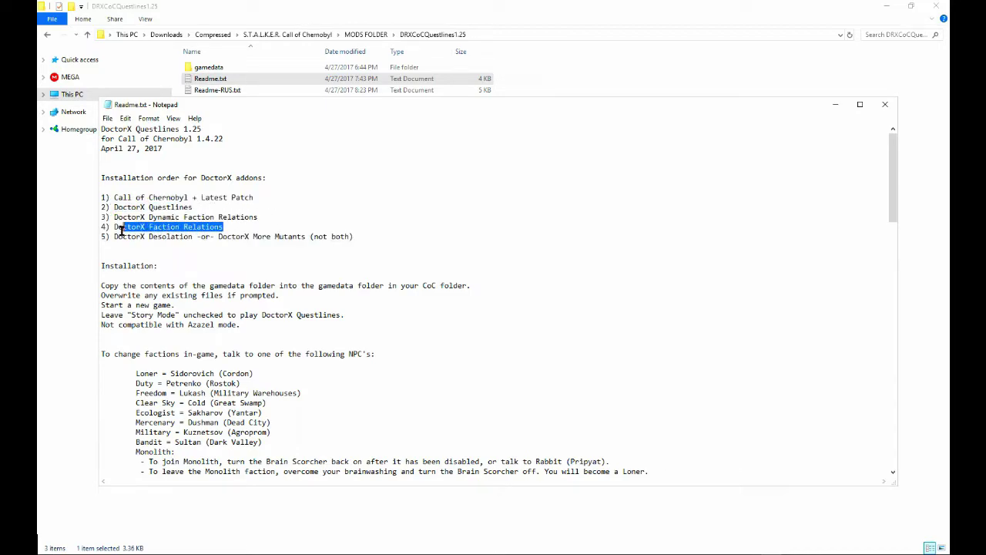
drag(356, 235, 163, 234)
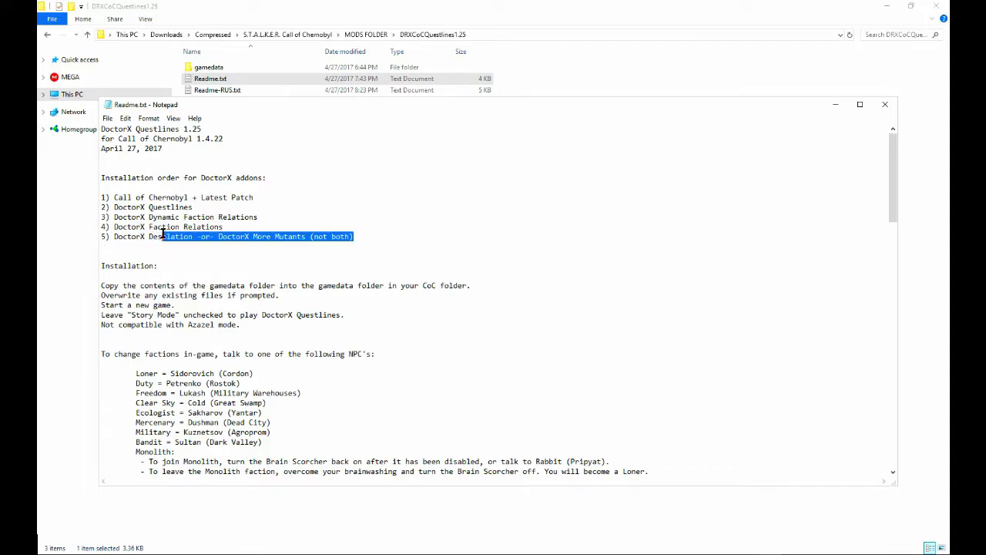
click(309, 217)
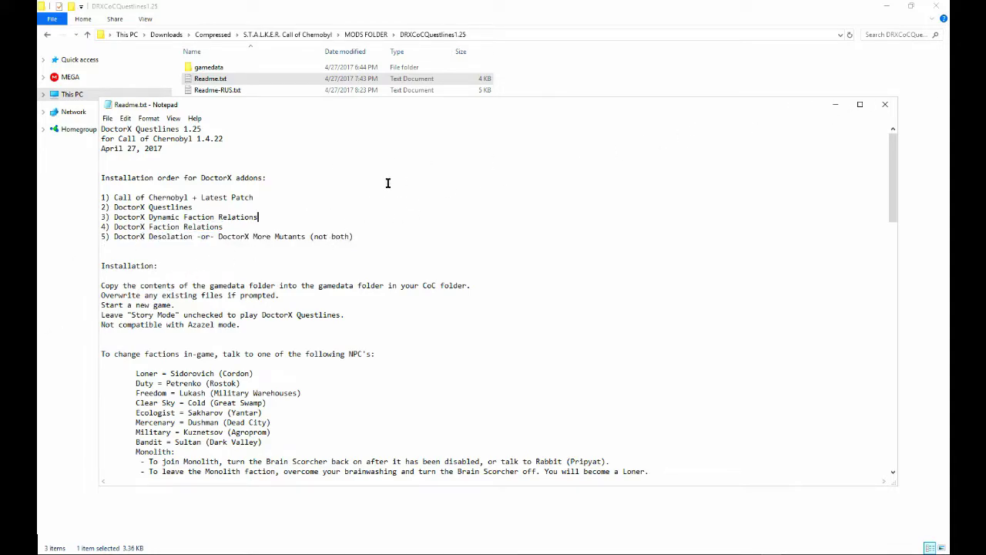
drag(417, 237, 102, 189)
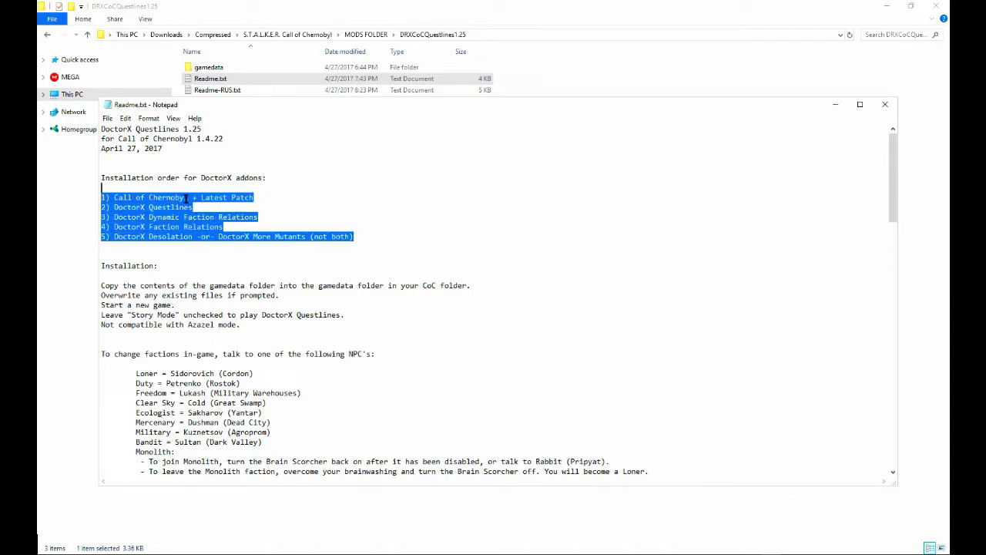
click(279, 197)
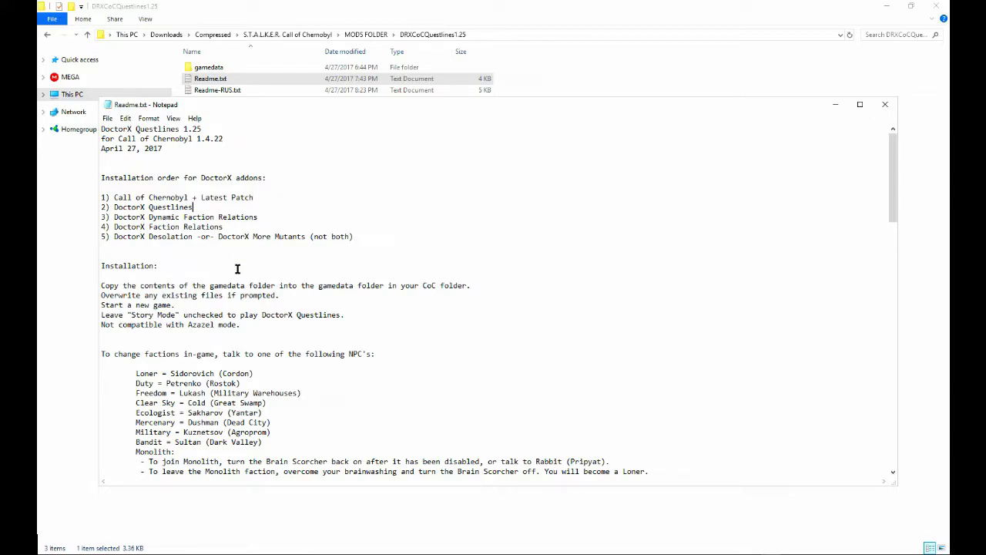
click(830, 105)
key(BackSpace)
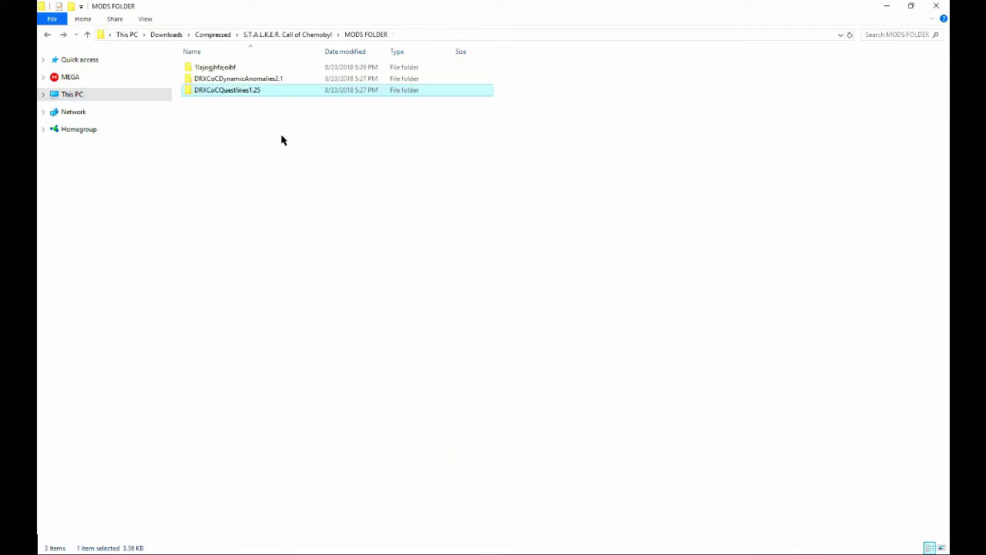
Reopen the DRXCoCQuestlines1.25 readme to recheck where DoctorX Questlines belongs in the installation order, and put the readme away.
click(268, 81)
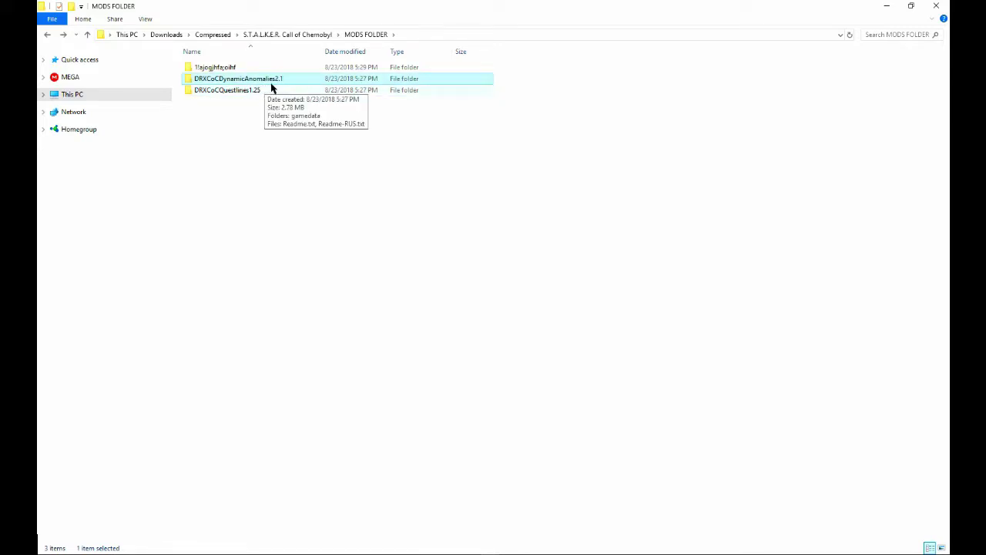
double_click(255, 93)
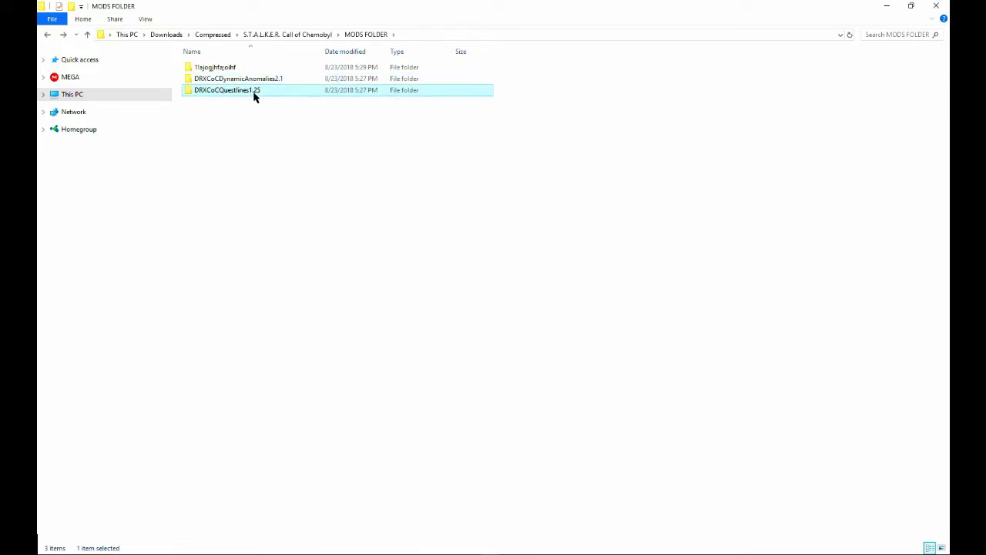
double_click(243, 80)
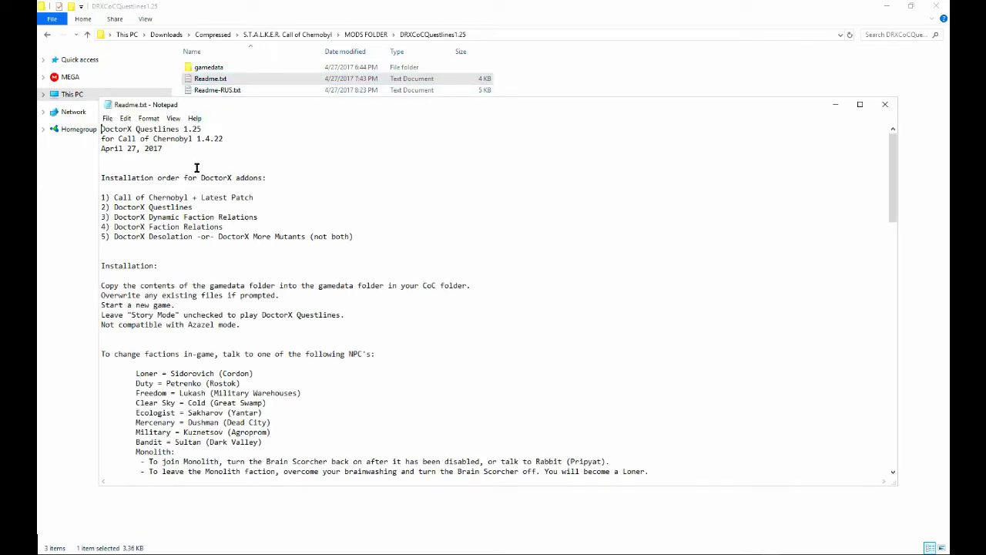
scroll(500, 227, down, 6)
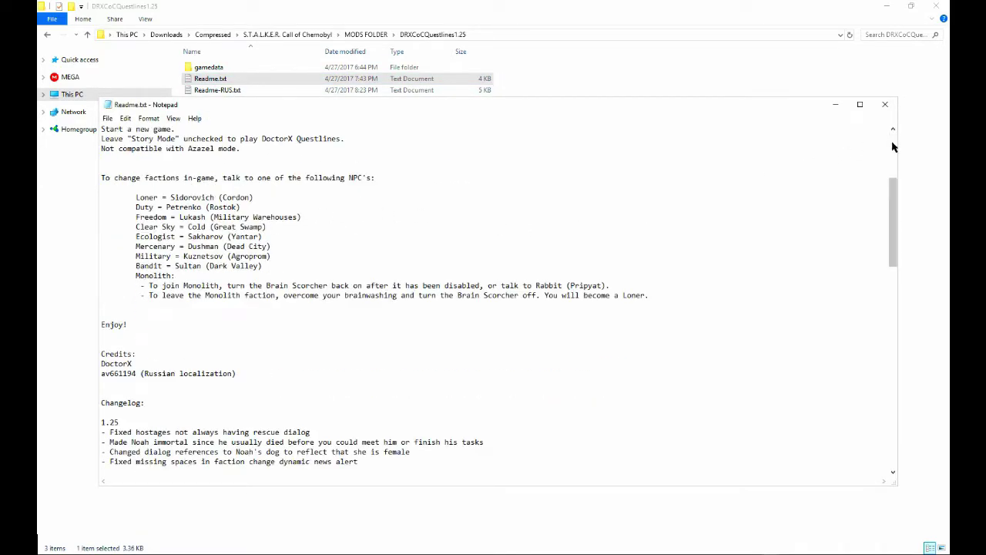
scroll(810, 226, up, 6)
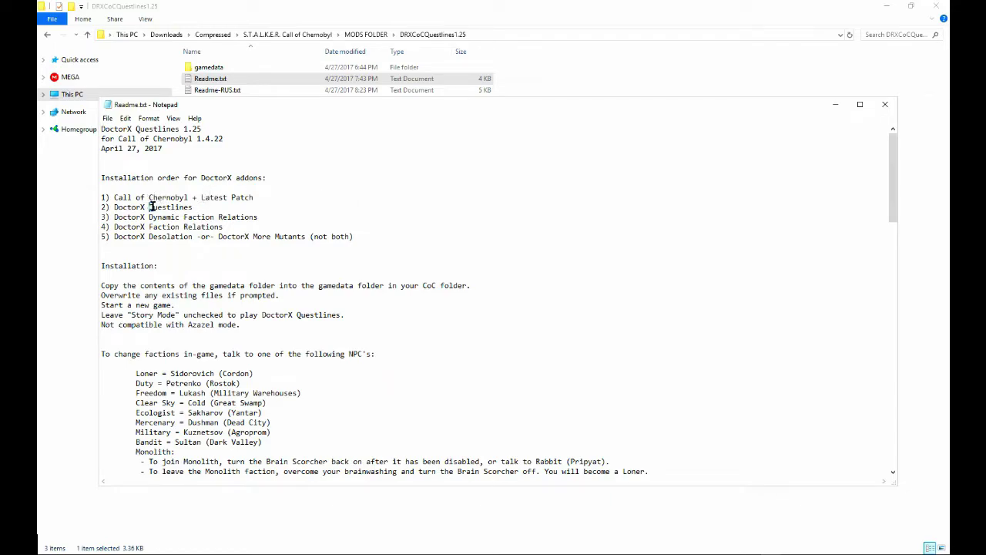
drag(149, 207, 199, 207)
click(410, 227)
click(834, 104)
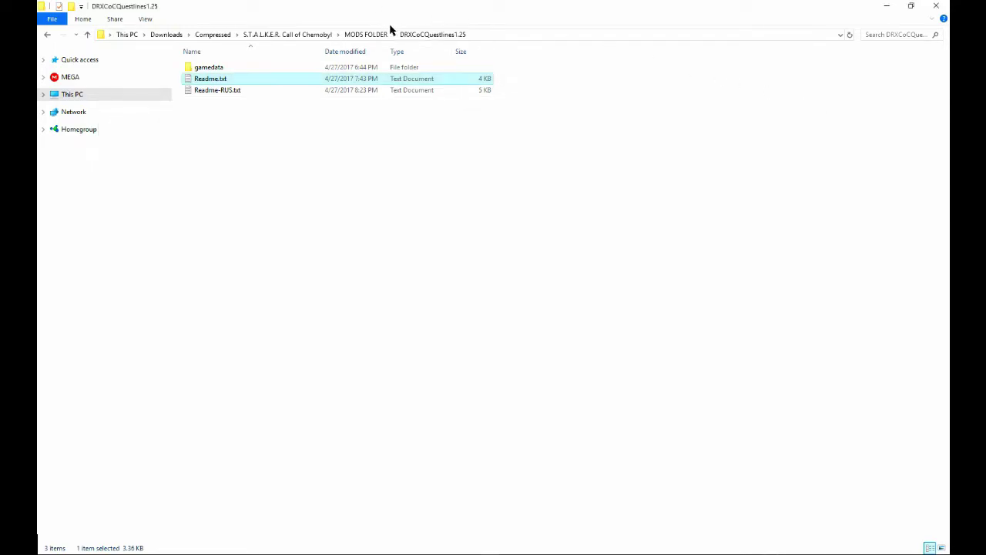
Copy the gamedata folder from DRXCoCQuestlines1.25 into 1!ajogjhfa;oihf, merging it with the existing gamedata folder, and return to MODS FOLDER.
click(223, 67)
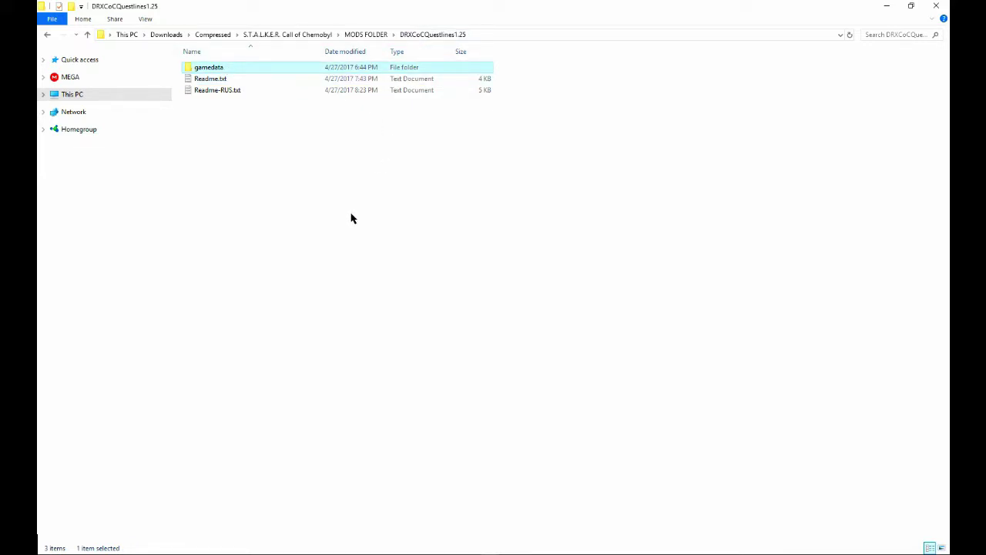
key(BackSpace)
click(271, 52)
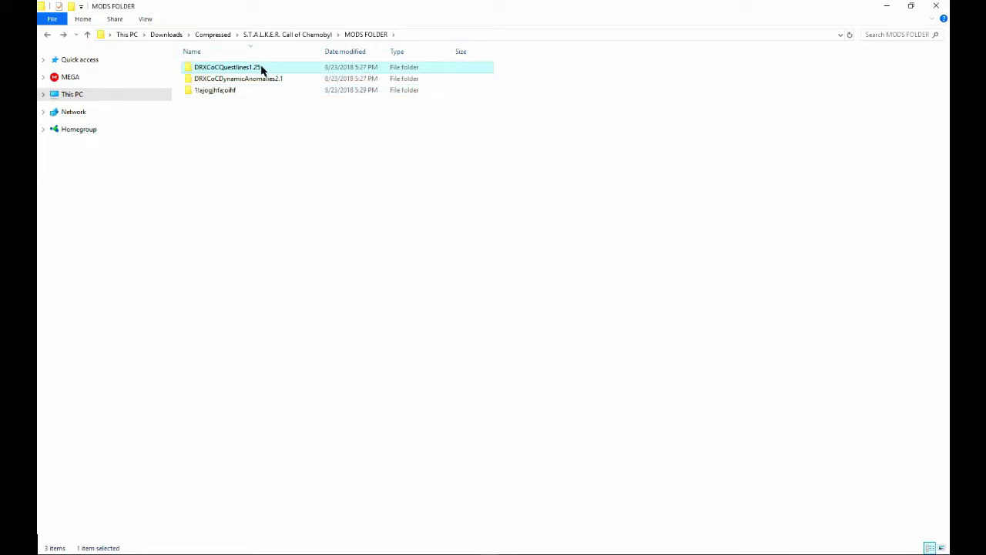
click(258, 53)
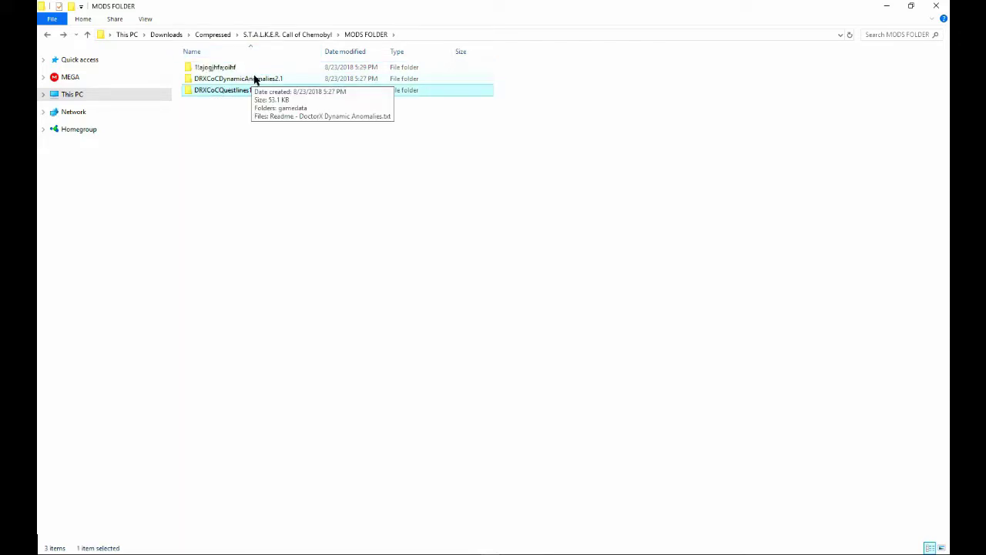
double_click(257, 76)
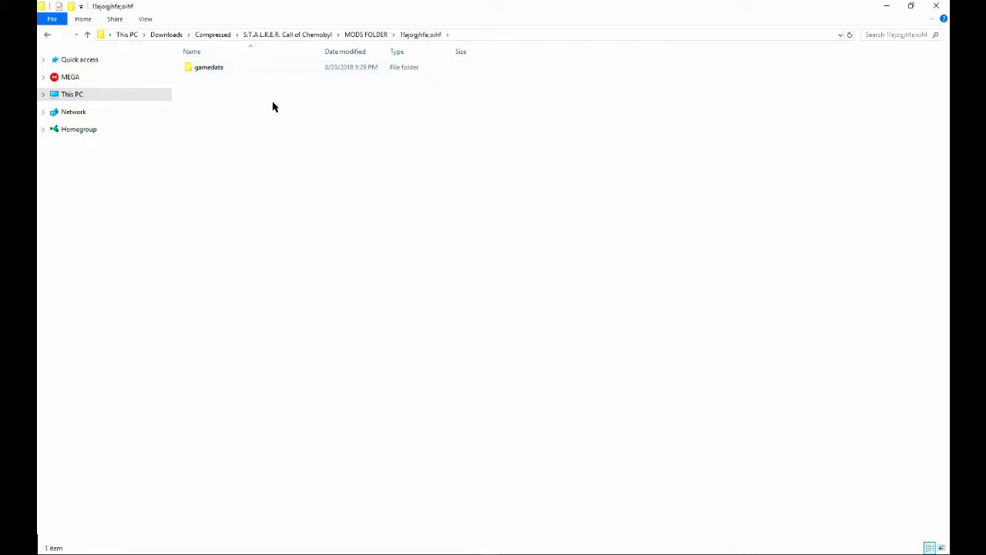
key(ctrl+v)
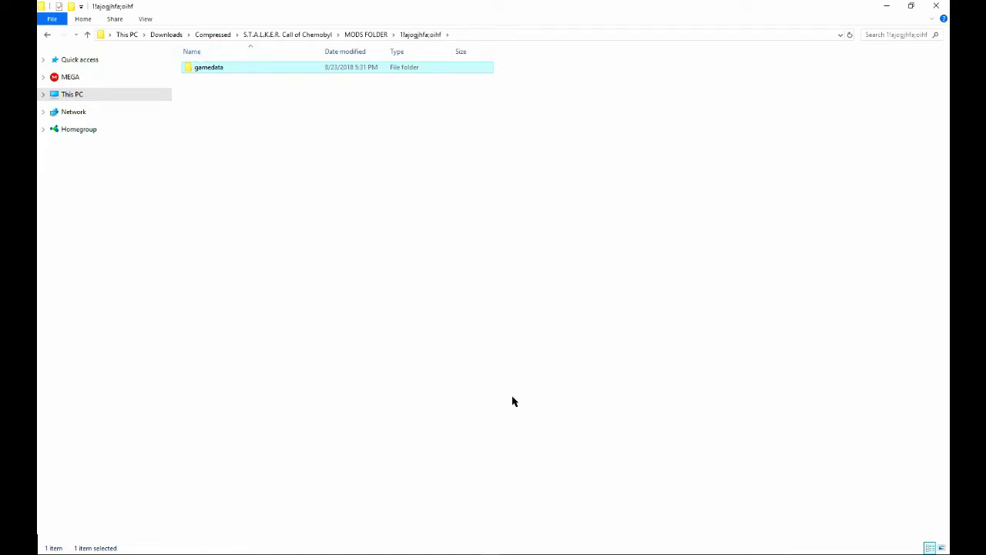
click(312, 154)
key(ctrl+v)
key(BackSpace)
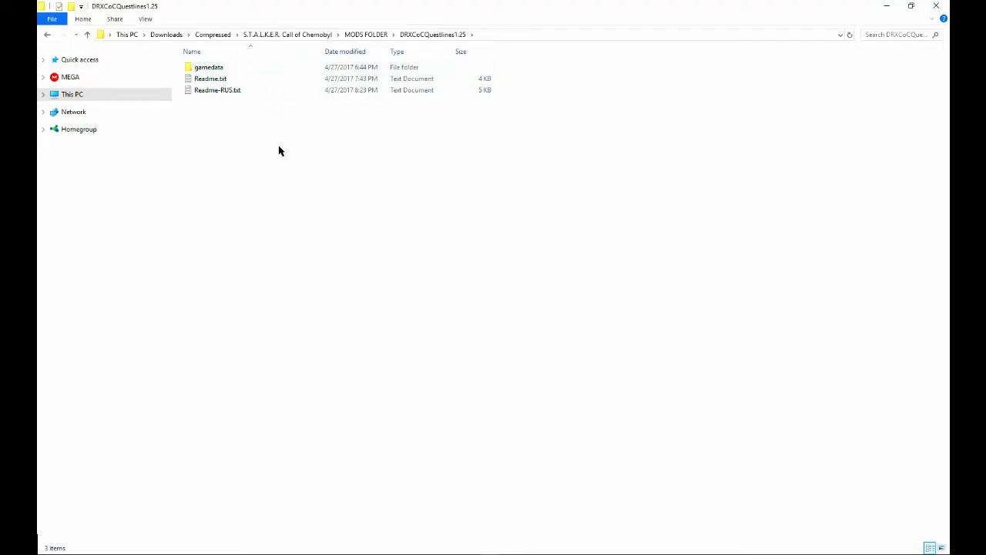
key(BackSpace)
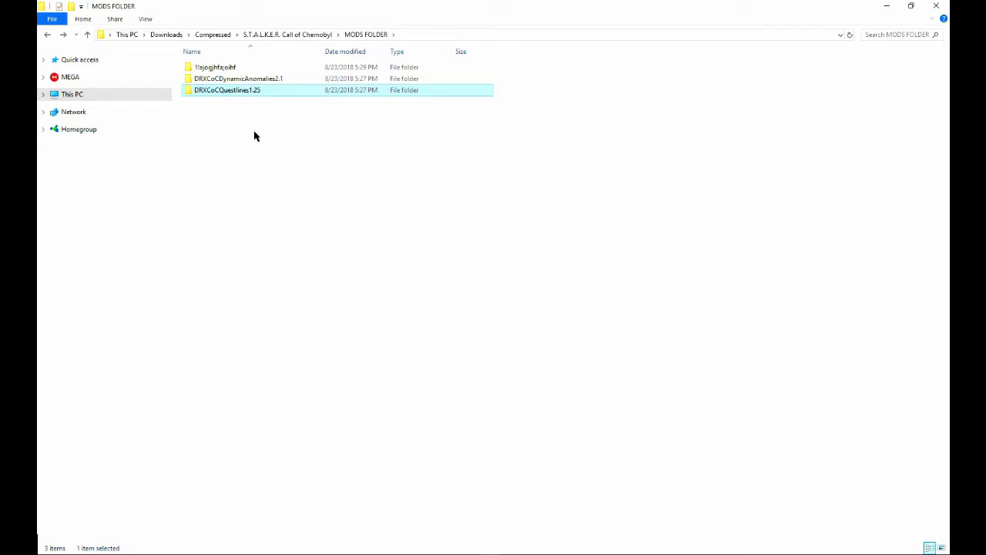
Reopen the readme in DRXCoCDynamicAnomalies2.1, reread its description and installation instructions, and close it.
double_click(243, 80)
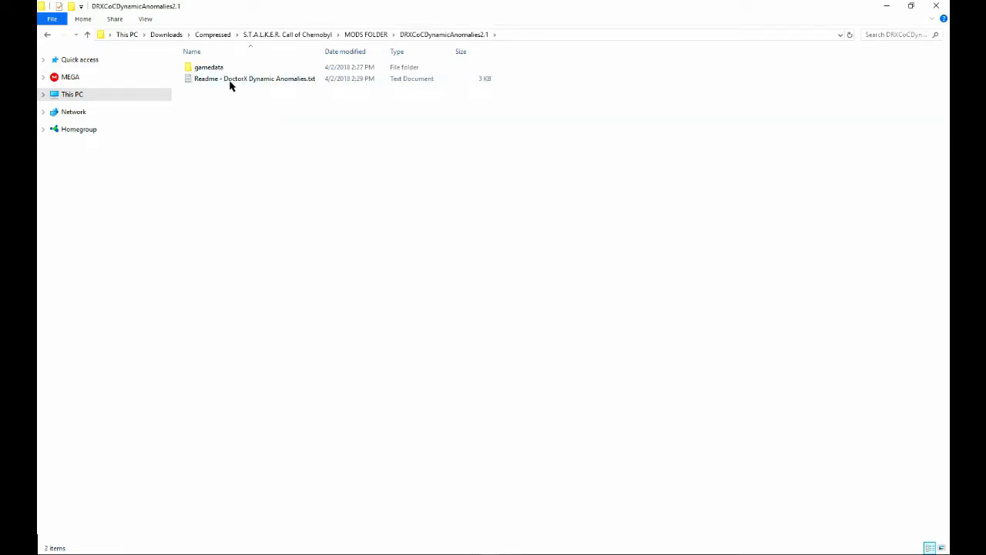
double_click(219, 80)
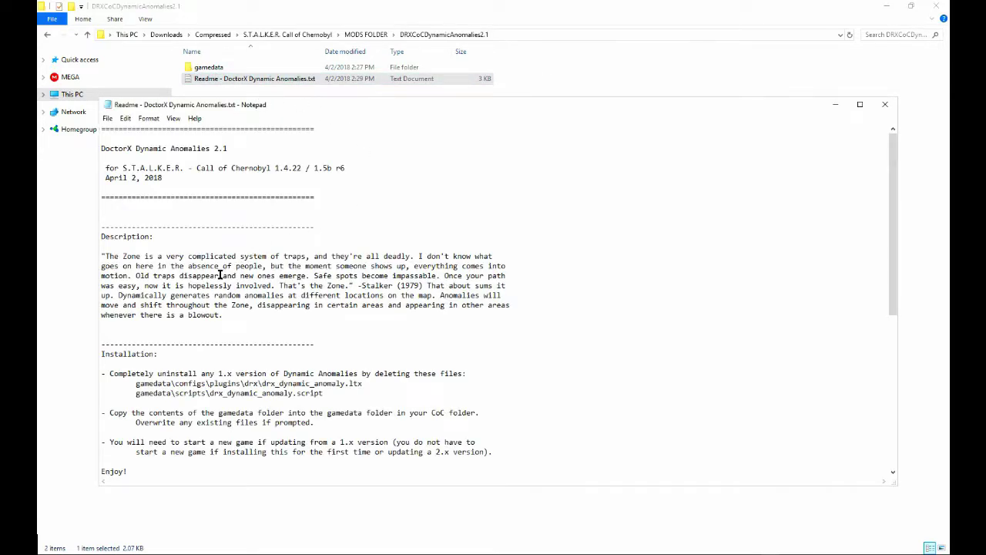
drag(223, 314, 101, 266)
scroll(228, 315, down, 4)
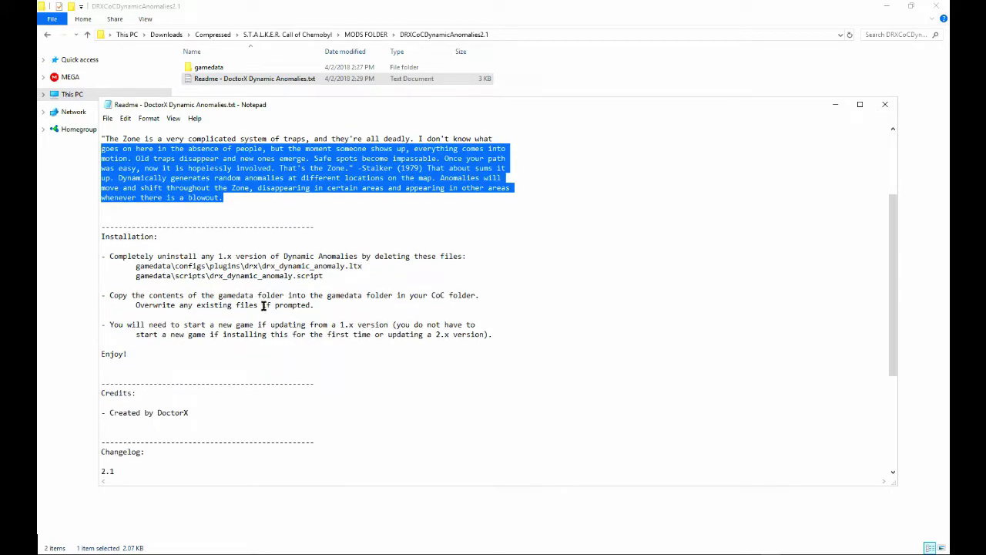
drag(519, 332, 70, 236)
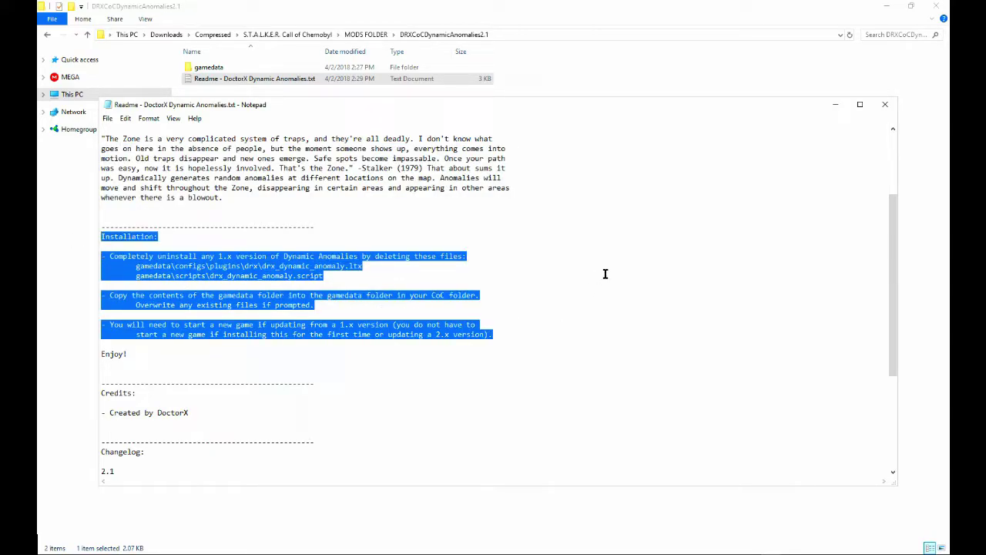
click(725, 182)
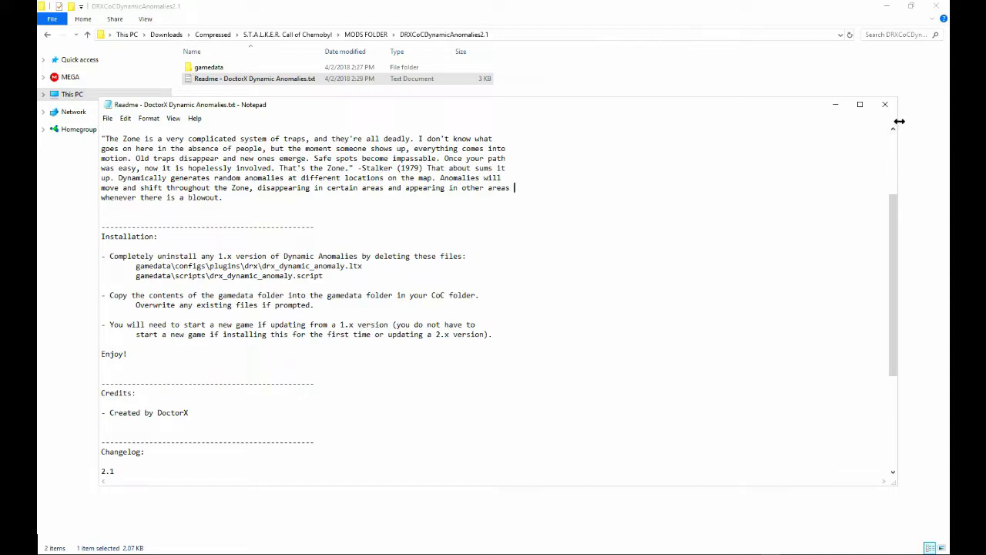
drag(213, 323, 284, 327)
click(637, 329)
click(880, 105)
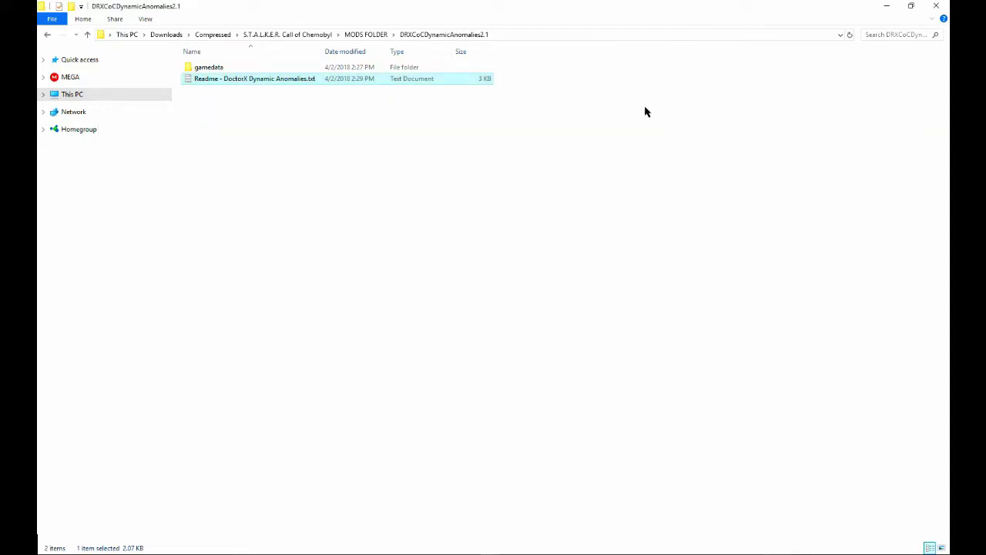
Try to copy the gamedata folder from DRXCoCDynamicAnomalies2.1 into 1!ajogjhfa;oihf, call off the file replacement, and return to MODS FOLDER.
click(231, 68)
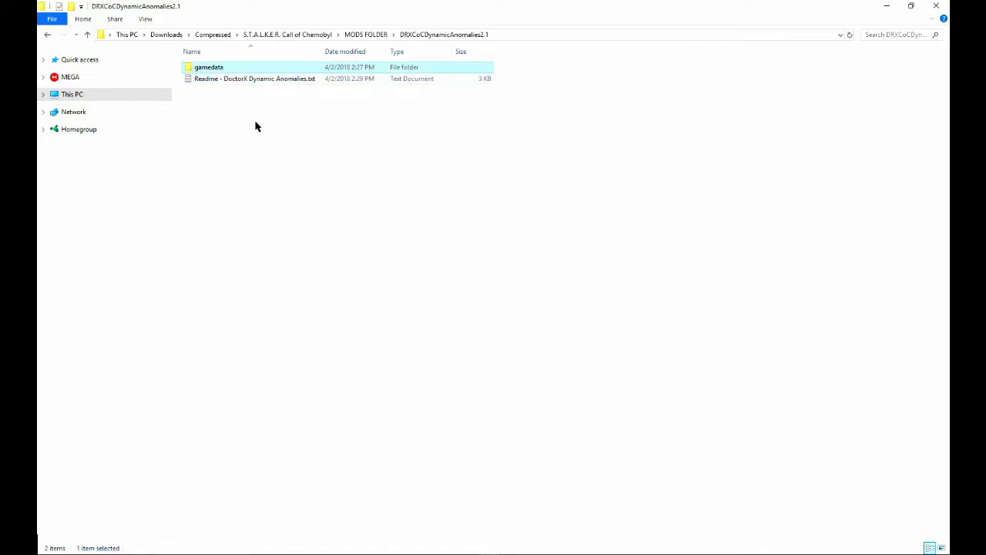
key(BackSpace)
double_click(280, 67)
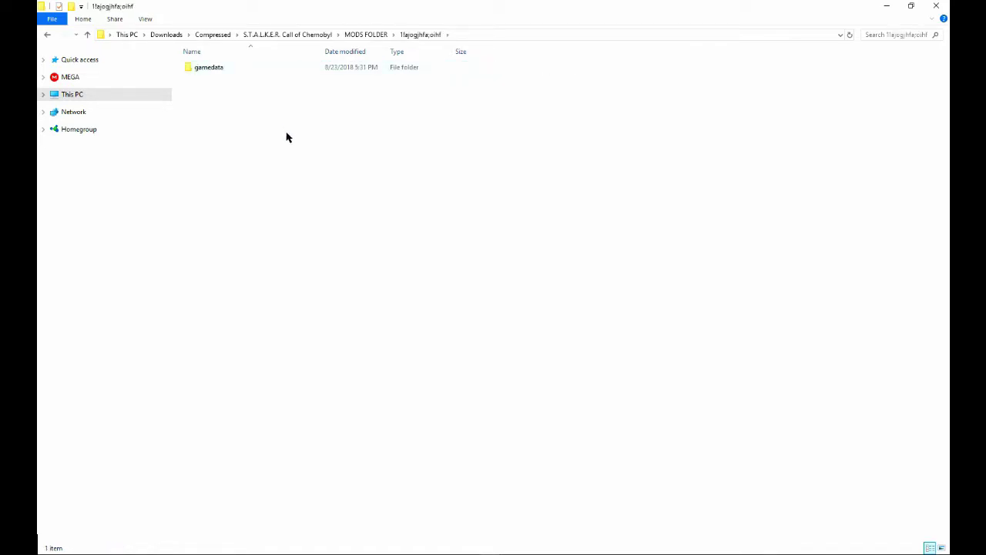
key(Down)
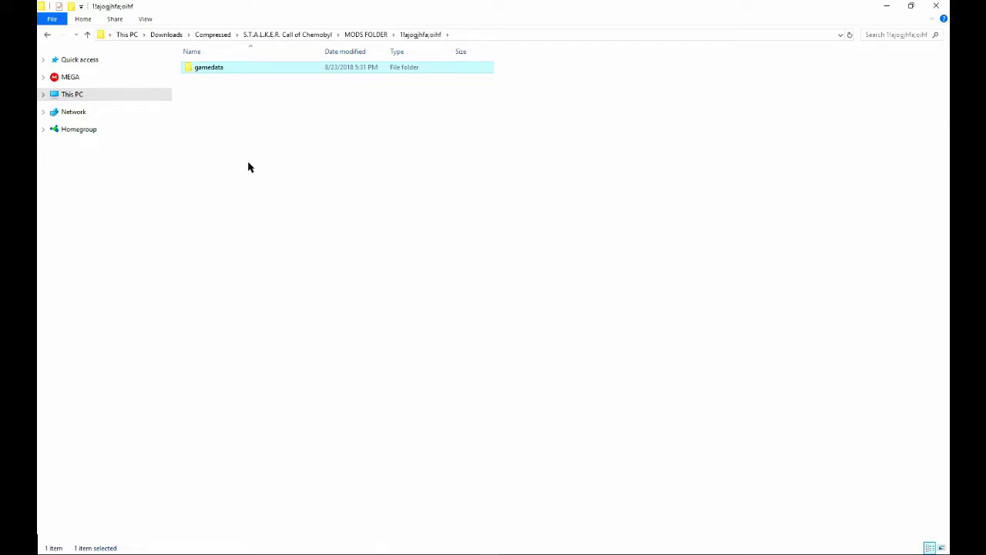
right_click(358, 232)
click(405, 307)
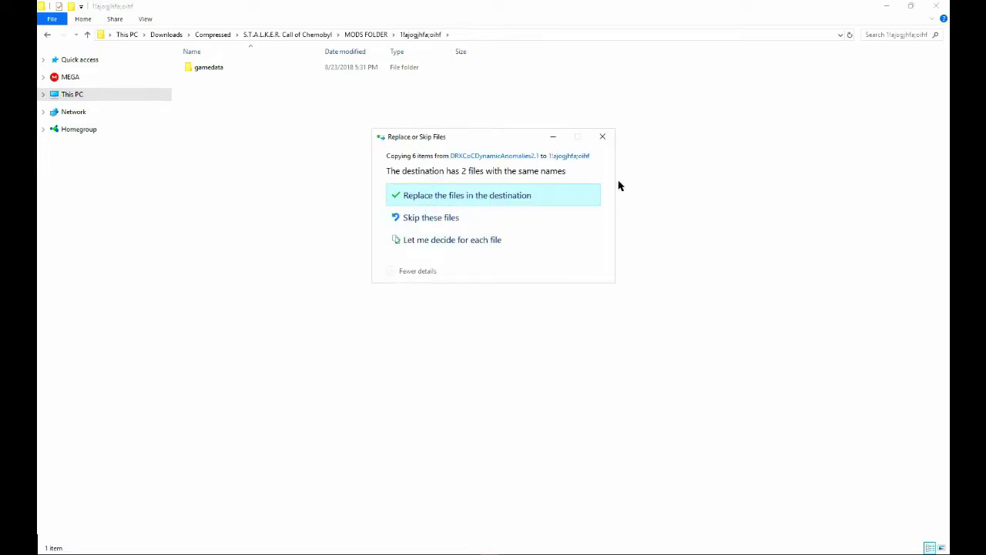
click(602, 137)
key(BackSpace)
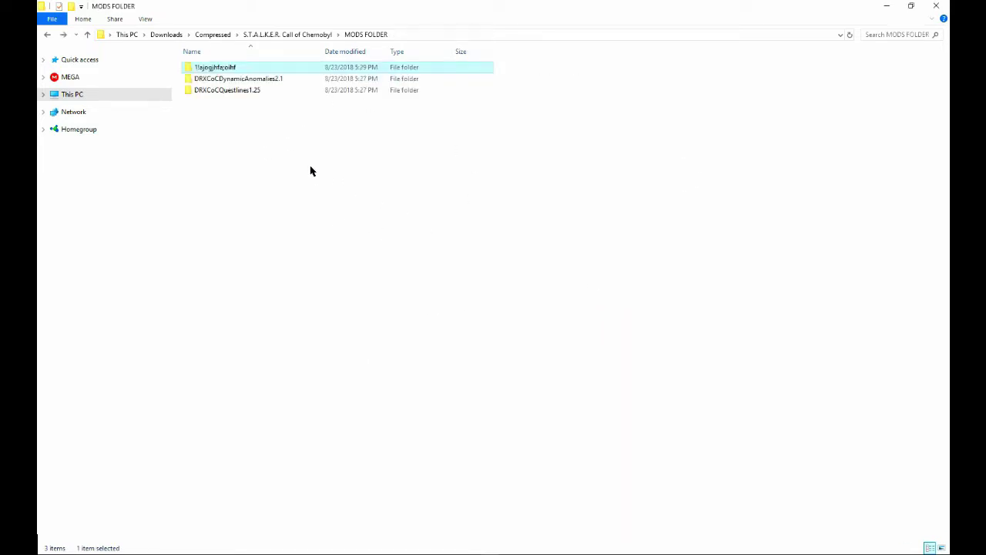
Delete the DRXCoCDynamicAnomalies2.1 and DRXCoCQuestlines1.25 folders from MODS FOLDER, retrying the deletion of the folder in use.
drag(276, 147, 230, 78)
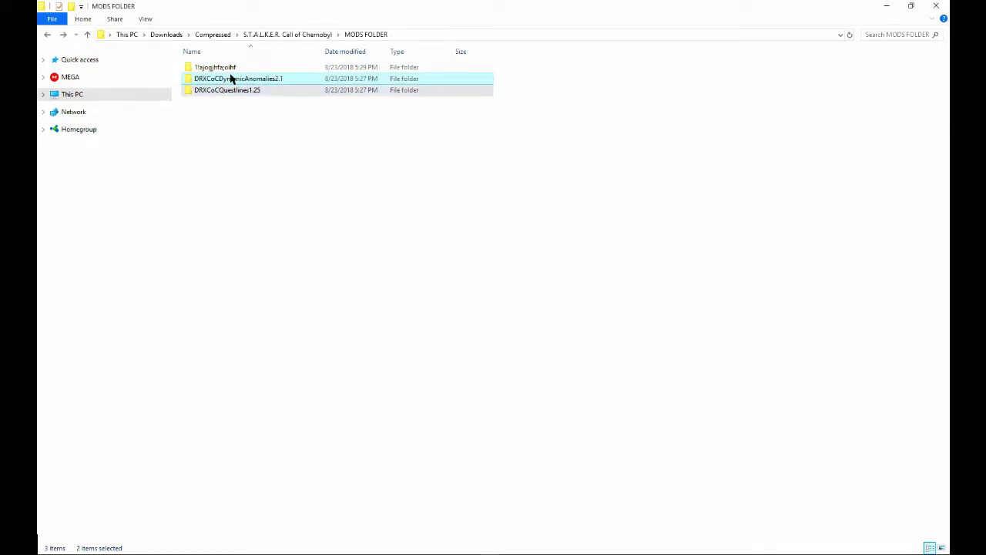
key(Delete)
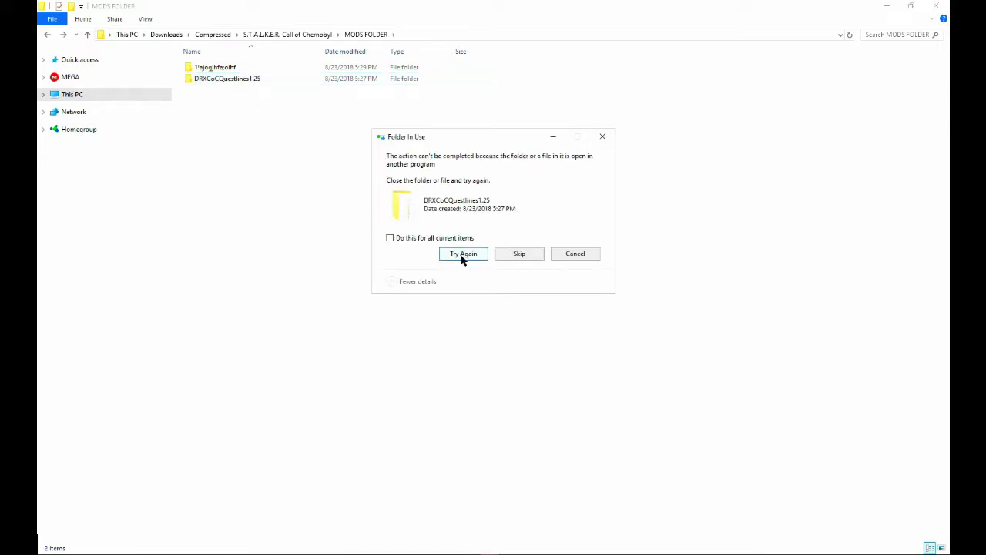
click(463, 257)
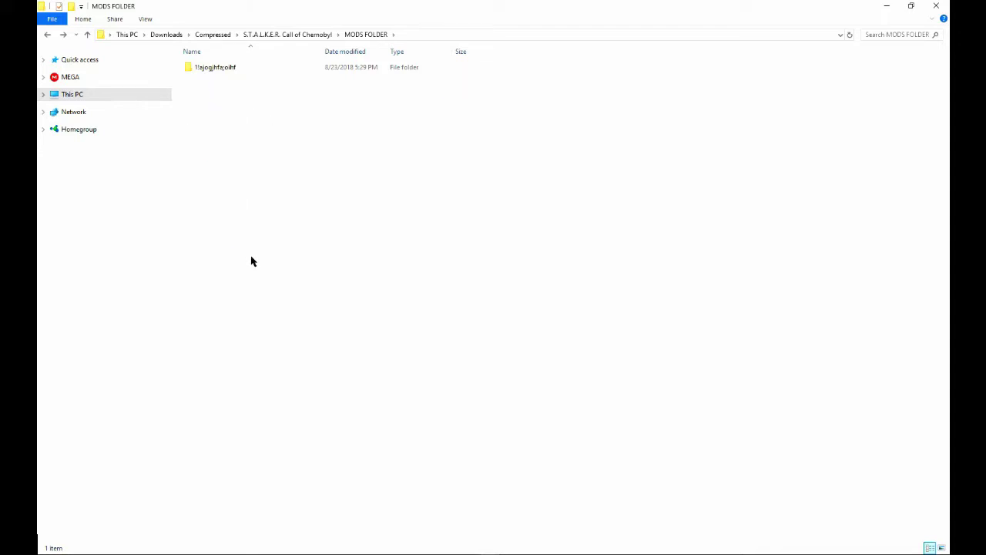
Check the merged gamedata folder inside 1!ajogjhfa;oihf, and go back up to the S.T.A.L.K.E.R. Call of Chernobyl folder.
double_click(219, 69)
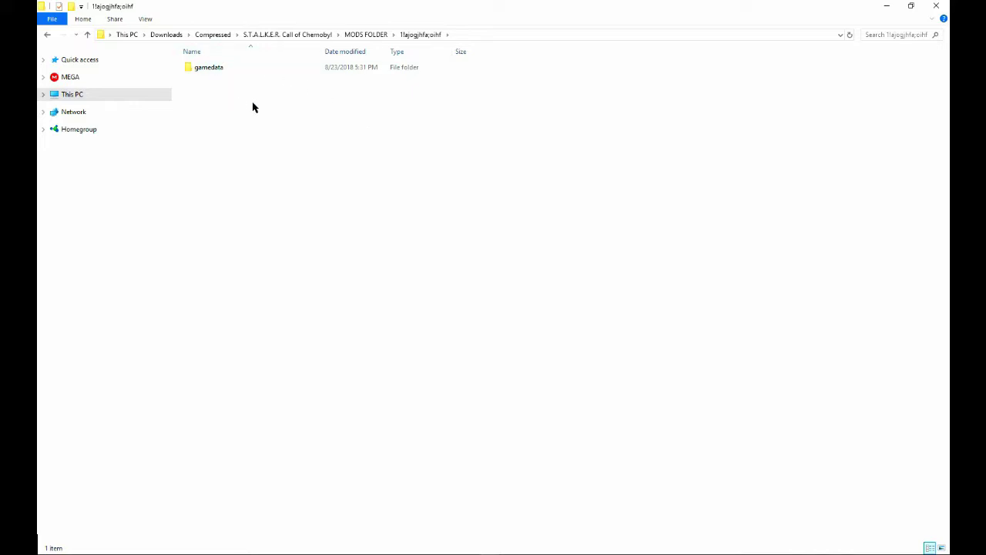
key(BackSpace)
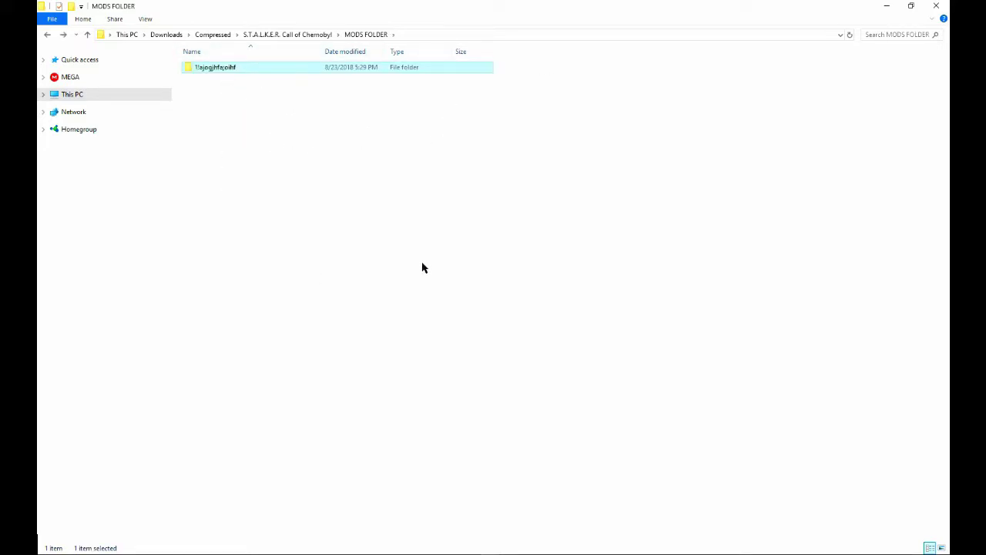
double_click(220, 68)
drag(325, 152, 174, 64)
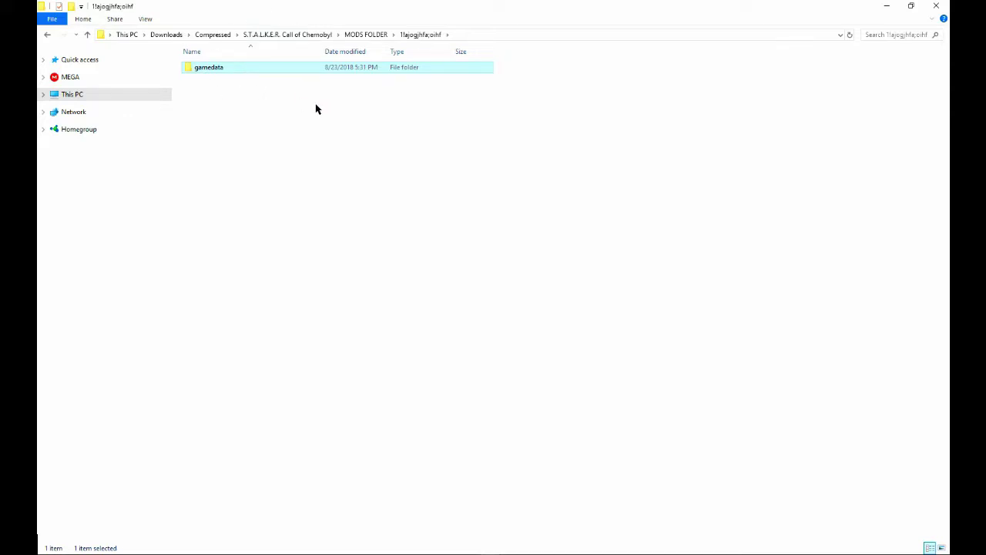
key(BackSpace)
key(BackSpace)
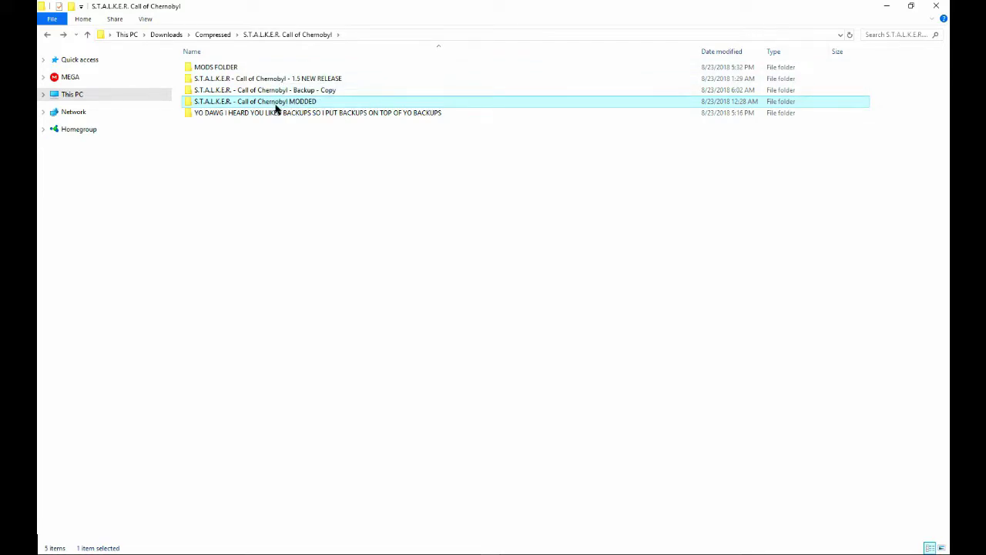
Inspect the S.T.A.L.K.E.R. - Call of Chernobyl MODDED folder as the paste destination for gamedata, and return to the parent folder.
click(290, 80)
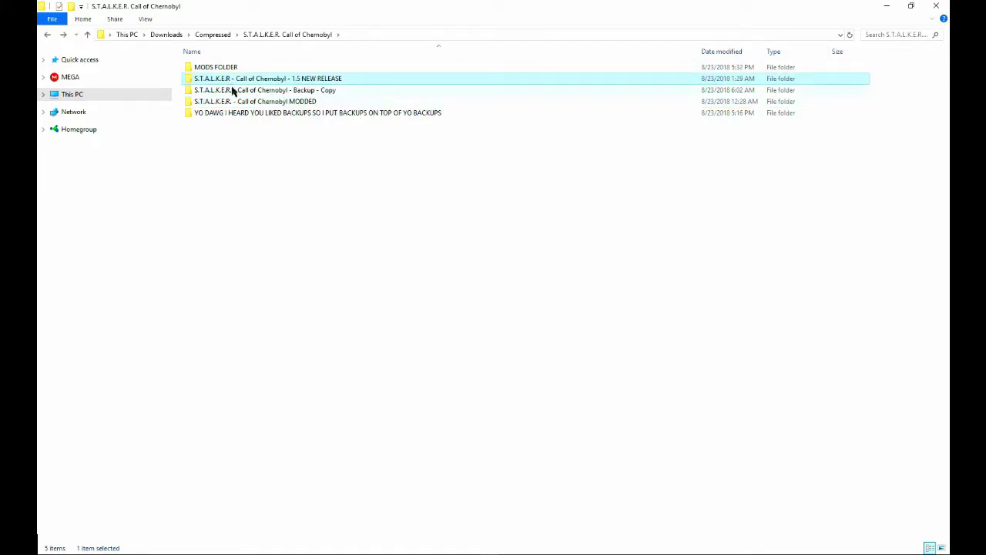
click(304, 101)
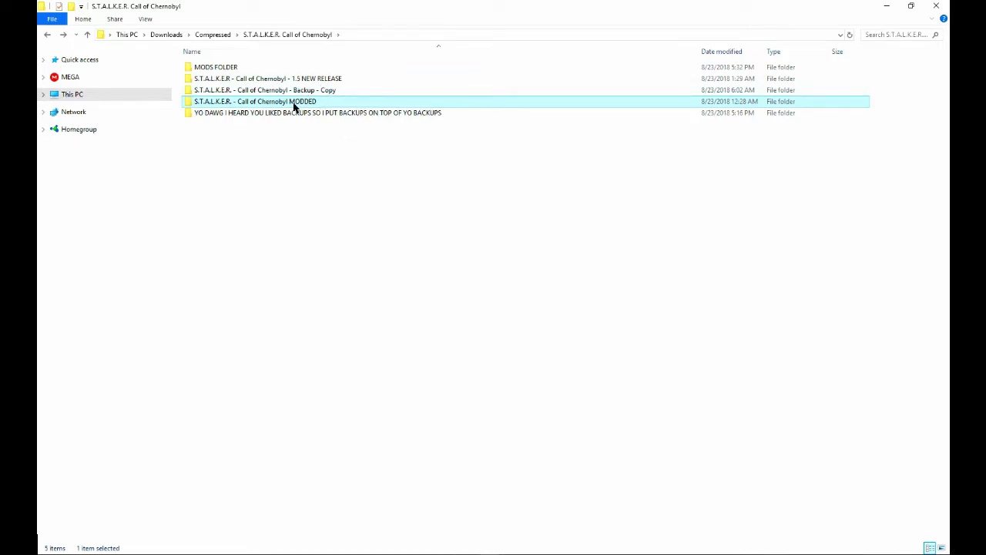
right_click(295, 107)
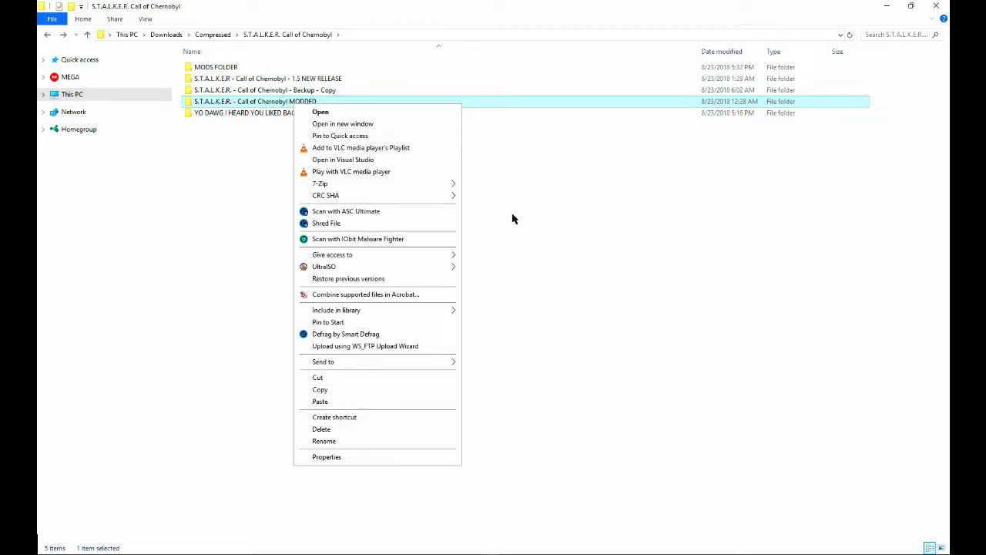
click(350, 154)
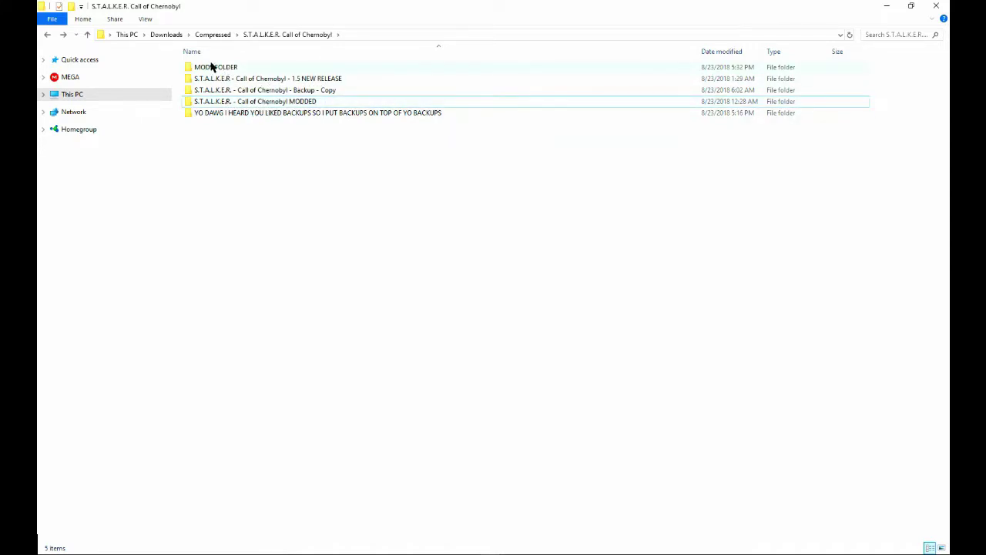
double_click(287, 103)
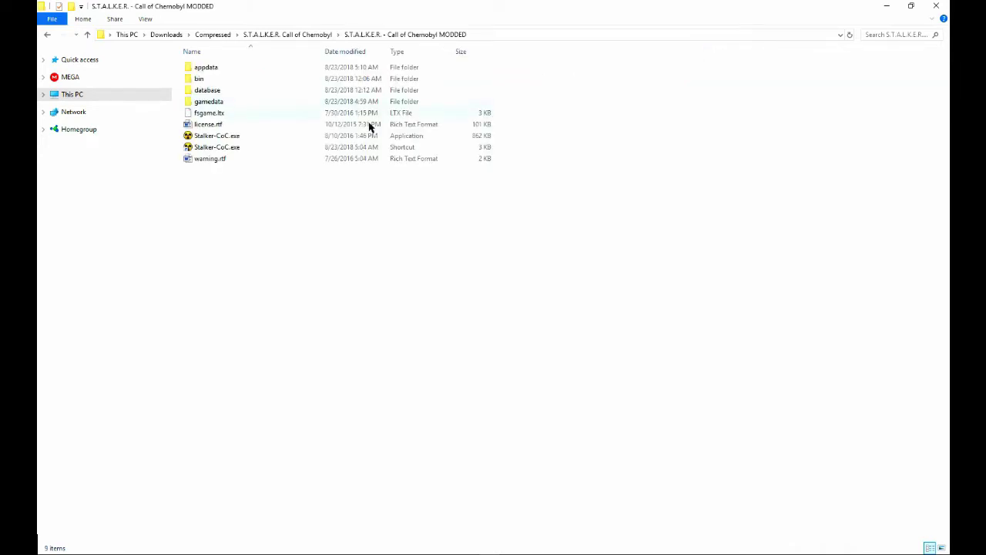
right_click(221, 248)
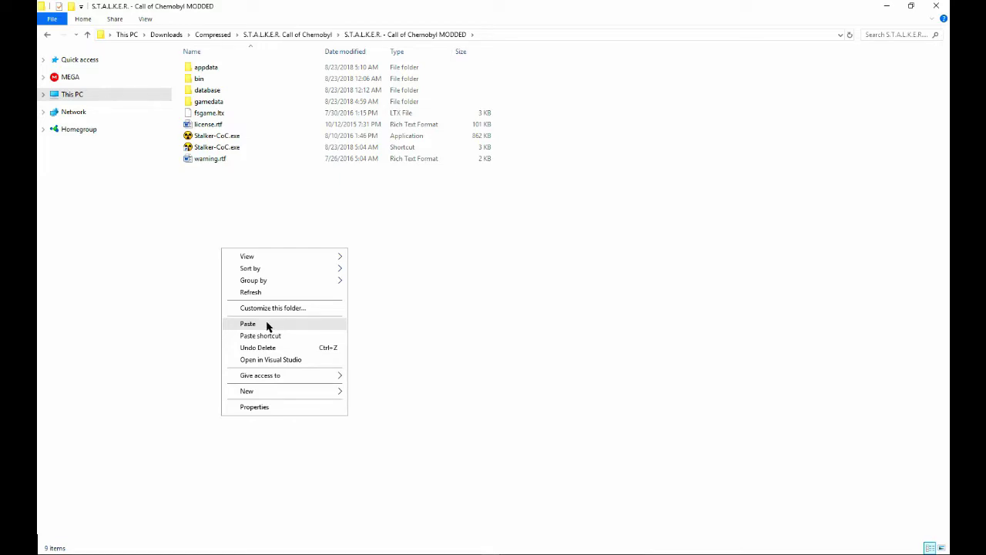
click(471, 326)
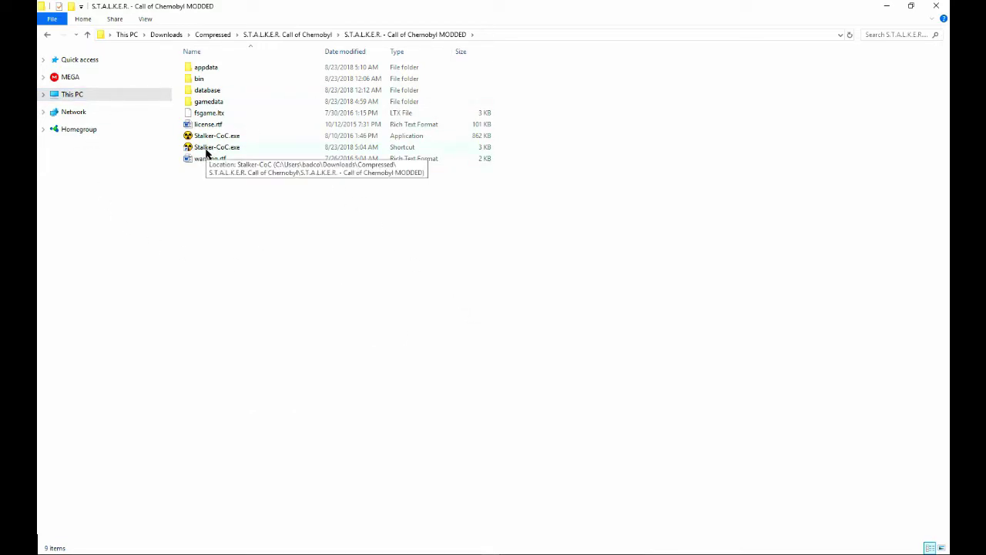
key(BackSpace)
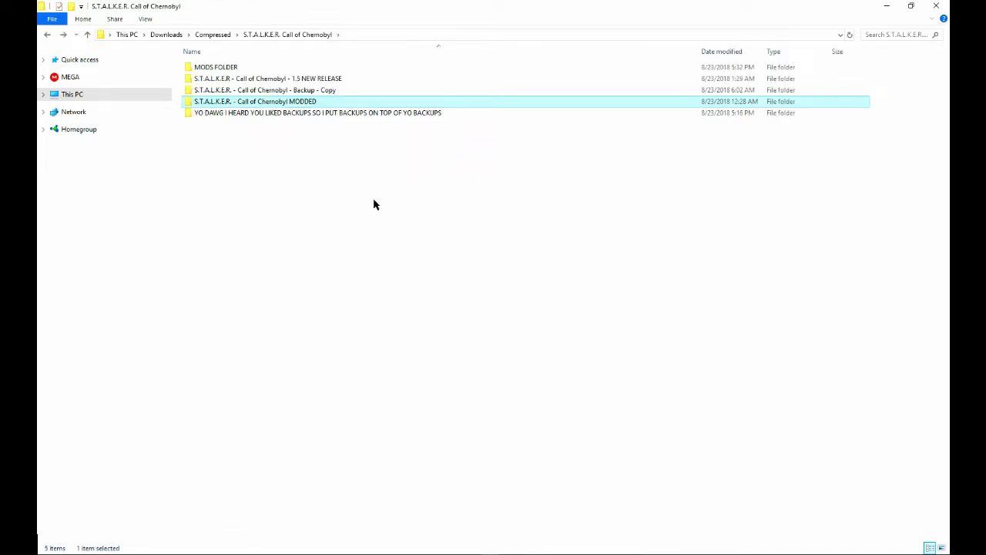
click(220, 72)
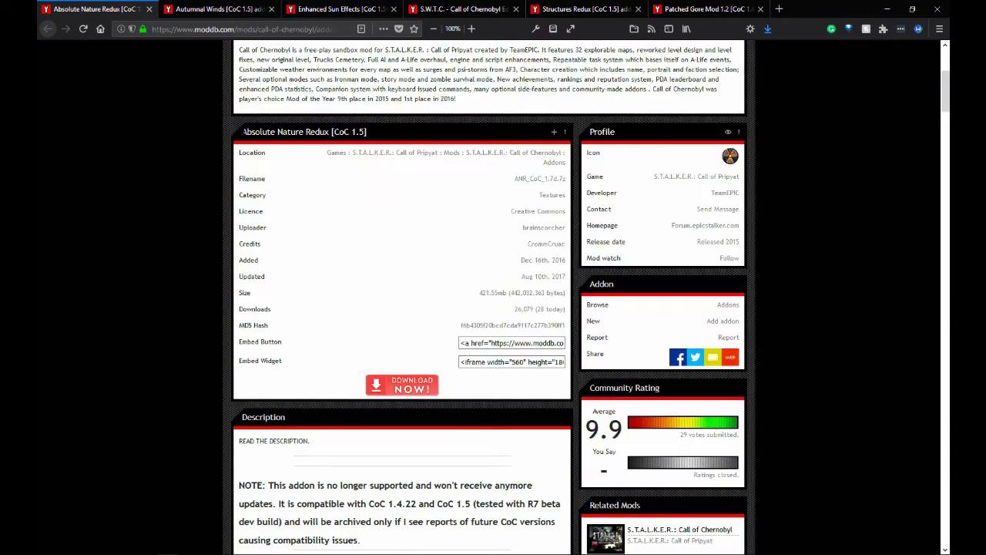
Switch to the browser and review the ModDB addon pages from Absolute Nature Redux to Patched Gore Mod 1.2, highlighting addon titles.
drag(242, 131, 330, 142)
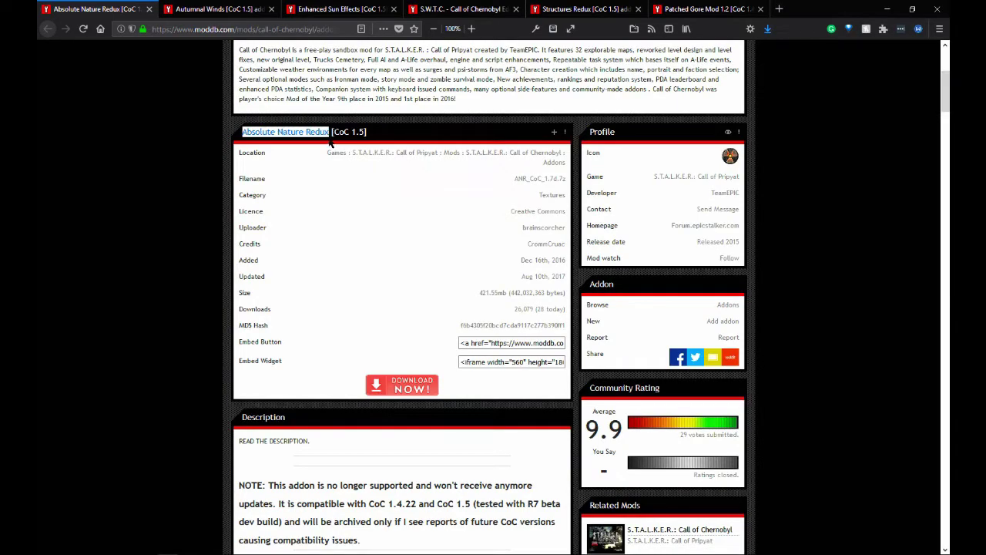
click(220, 11)
drag(242, 132, 306, 144)
click(339, 10)
drag(242, 82, 322, 96)
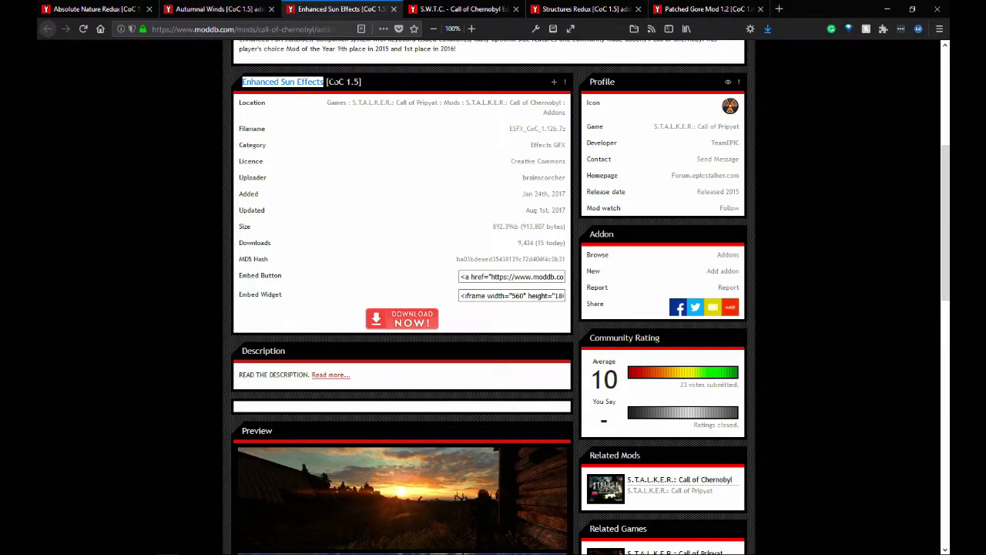
click(462, 9)
click(577, 9)
scroll(248, 242, up, 4)
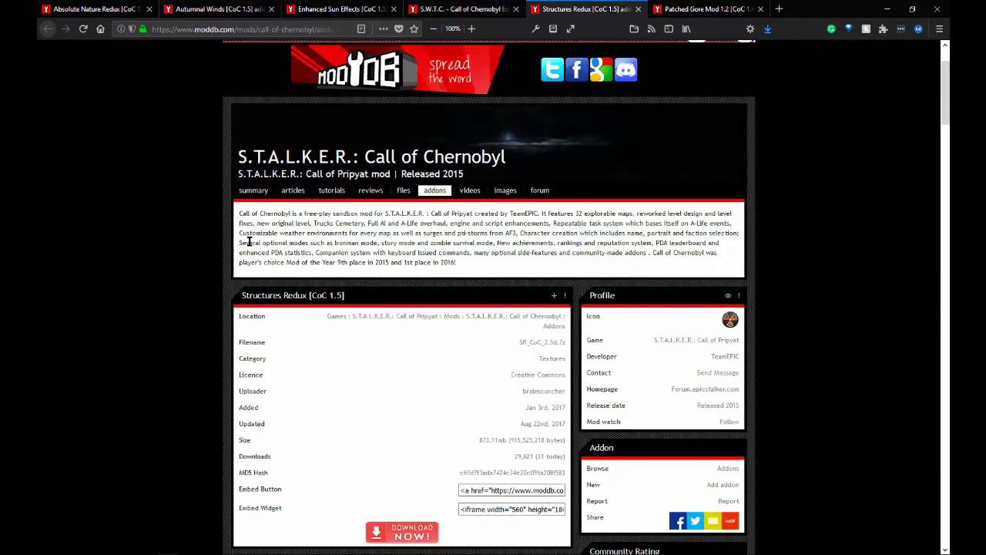
drag(242, 296, 309, 296)
click(665, 11)
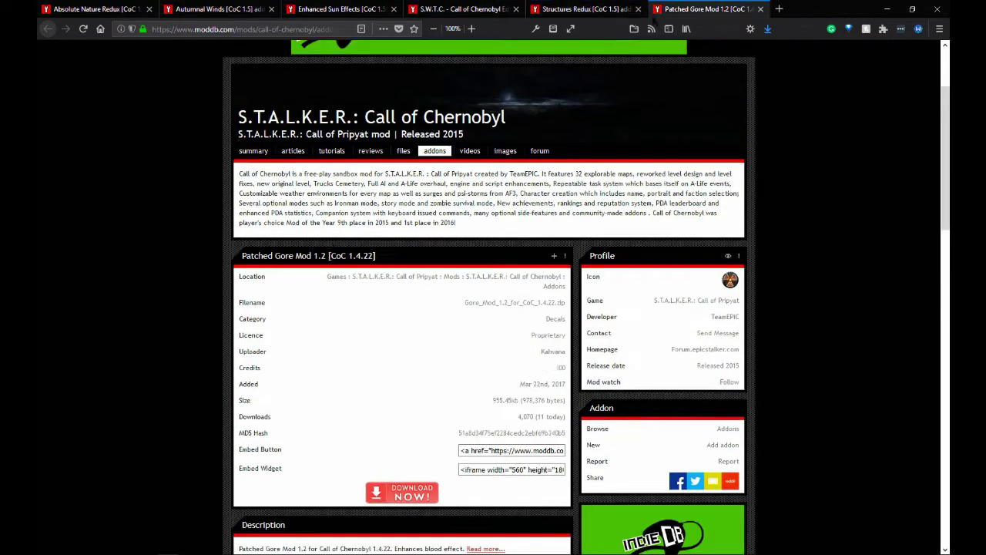
drag(231, 261, 307, 256)
Go through the open addon pages again, starting from Absolute Nature Redux and ending with Patched Gore Mod 1.2.
click(96, 10)
click(241, 133)
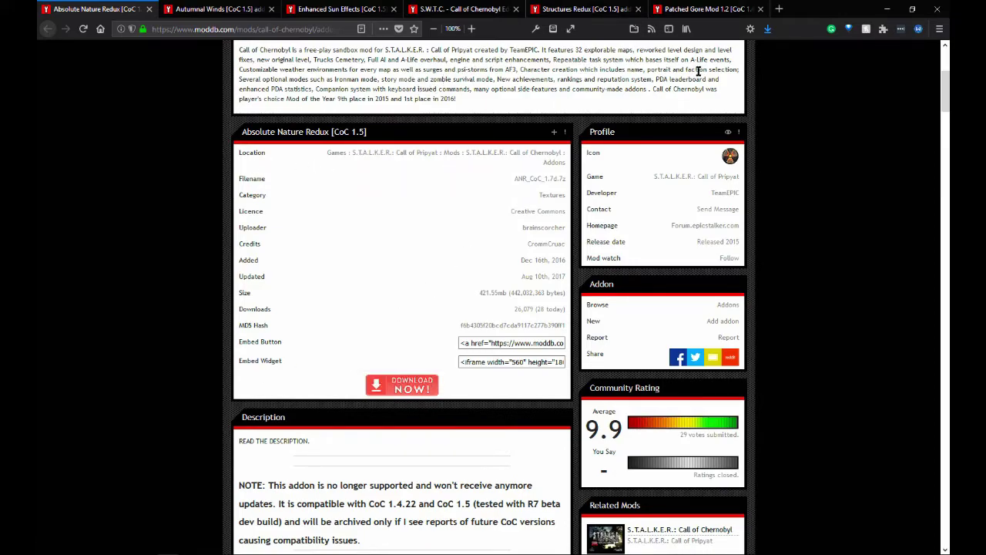
click(215, 9)
click(339, 8)
click(463, 8)
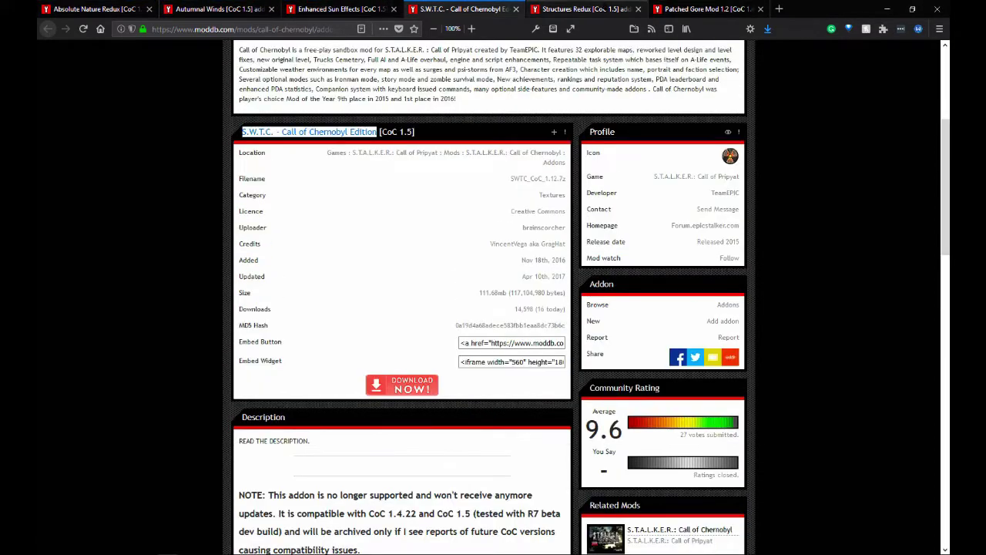
click(705, 8)
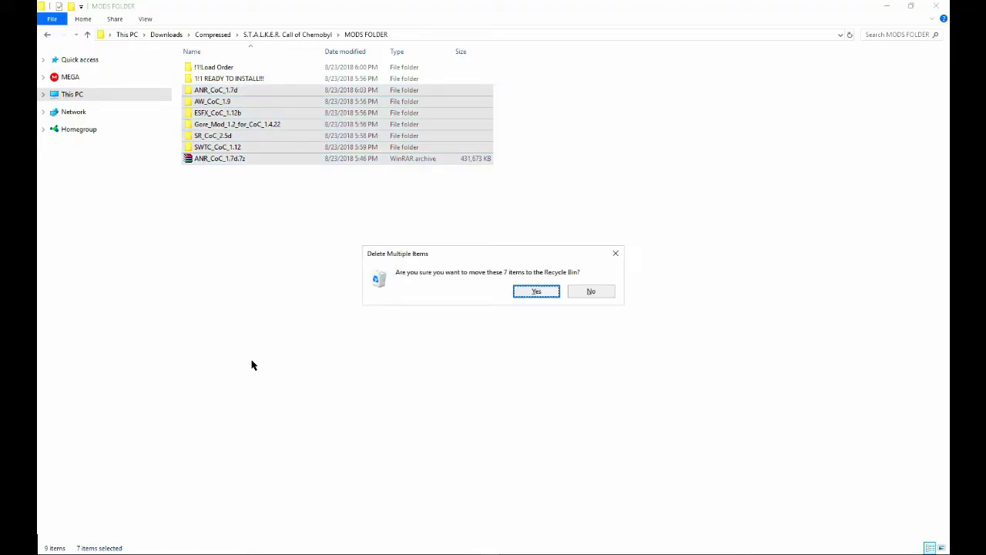
In File Explorer, confirm recycling the six extracted addon folders and ANR_CoC_1.7d.7z from MODS FOLDER, and minimize the progress window.
key(Return)
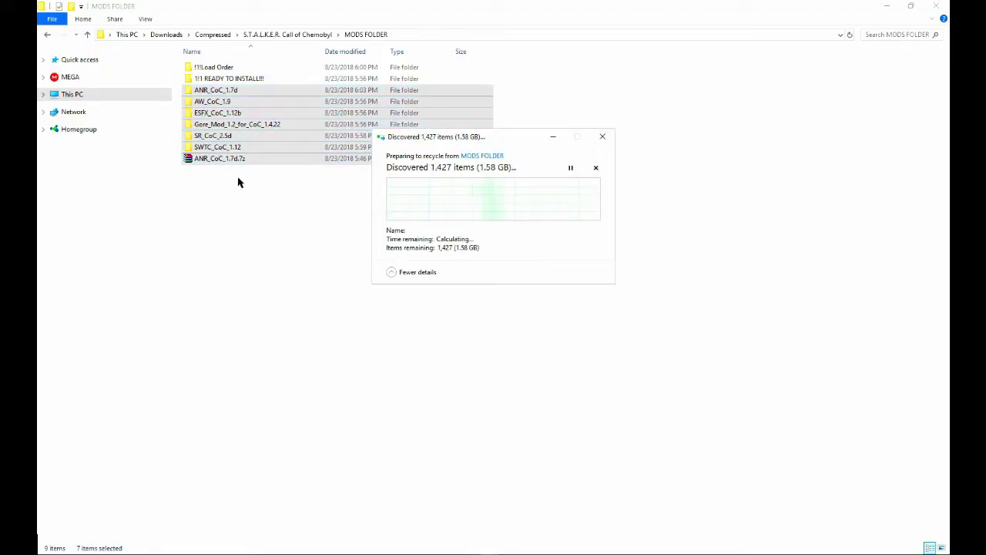
click(552, 138)
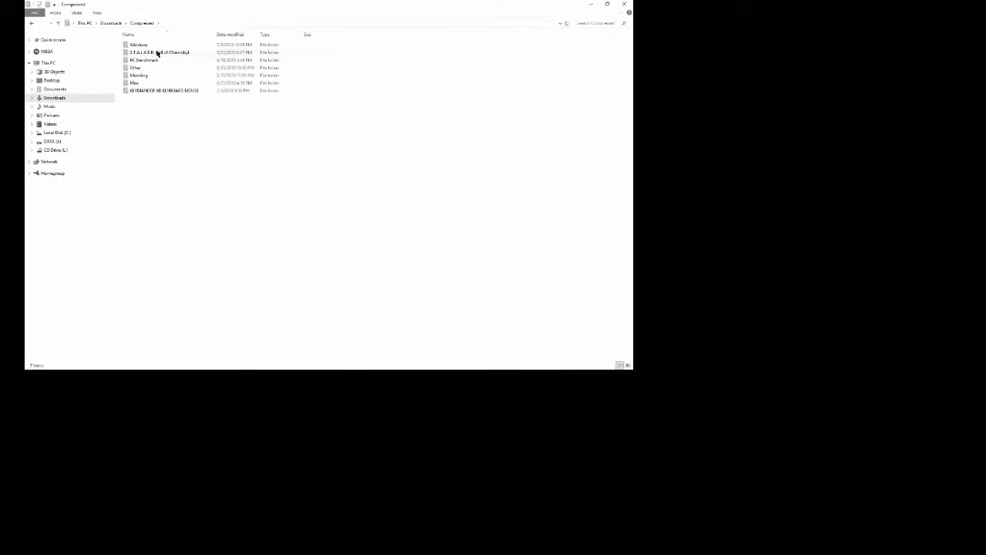
Go to MODS FOLDER within S.T.A.L.K.E.R. Call of Chernobyl, create a folder with the default name New folder, and open it.
double_click(158, 52)
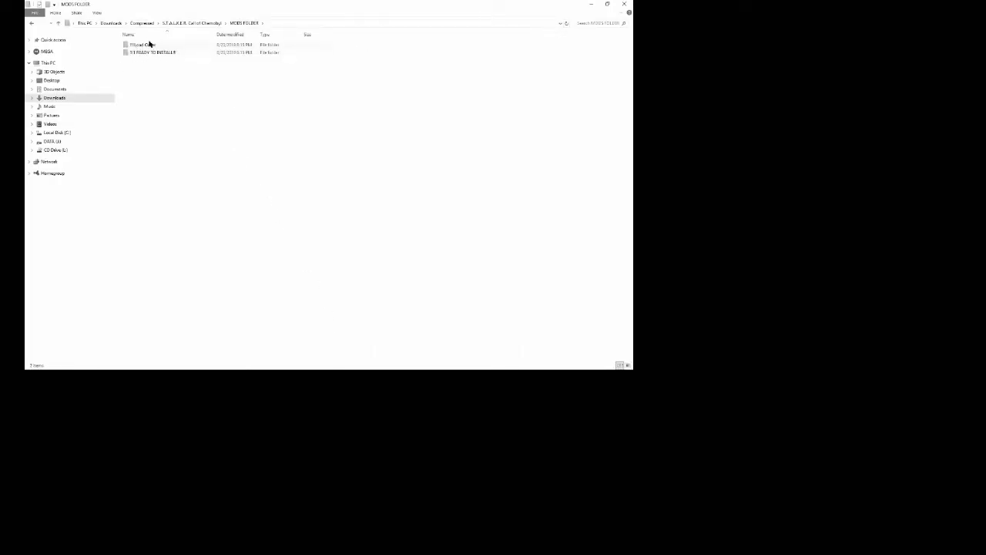
drag(168, 77, 145, 39)
right_click(163, 76)
click(266, 158)
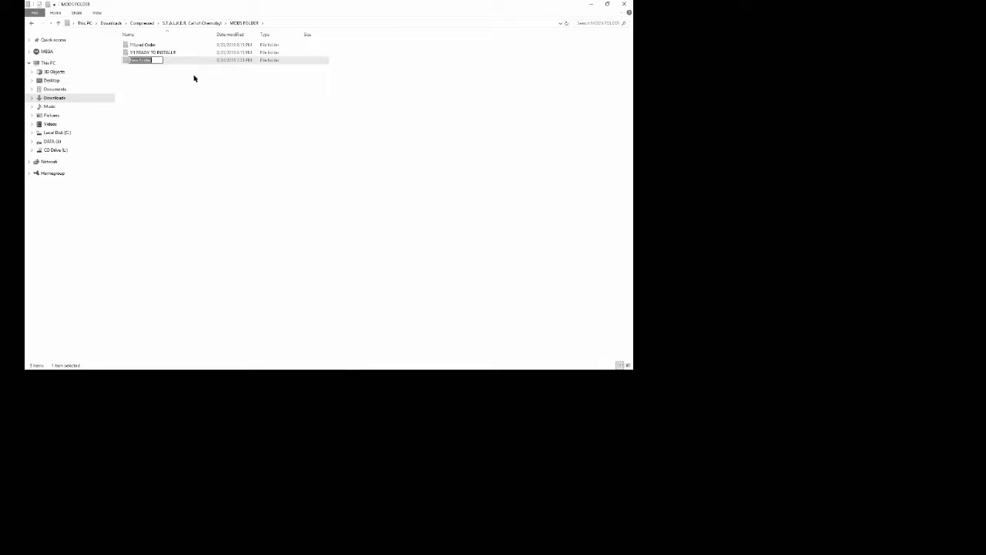
key(Return)
key(Return)
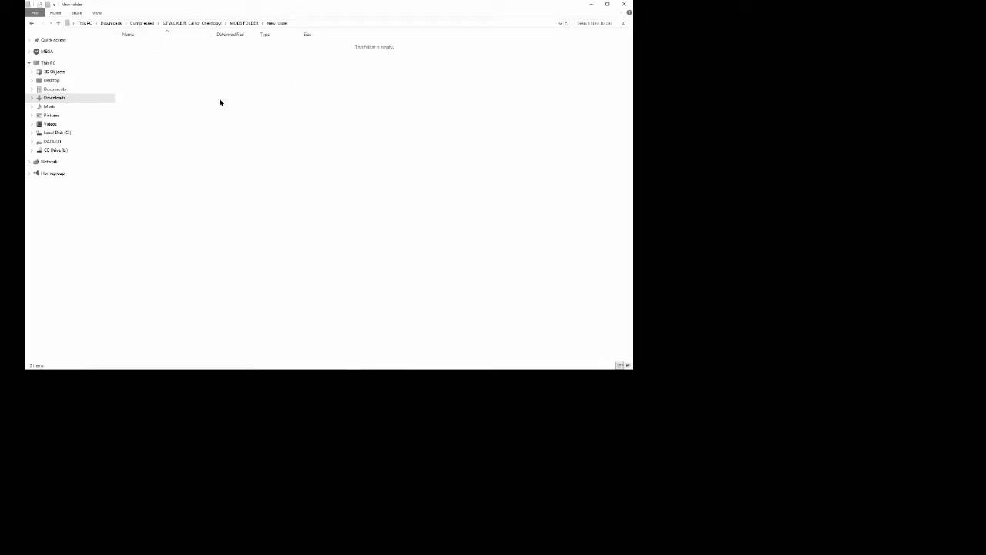
right_click(219, 103)
mouse_move(280, 195)
click(319, 198)
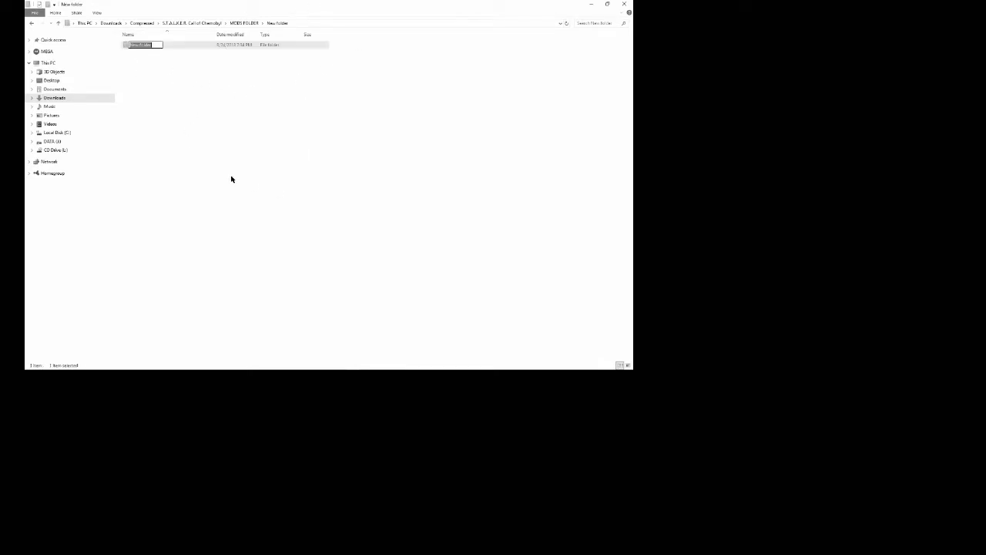
text(43432)
right_click(218, 169)
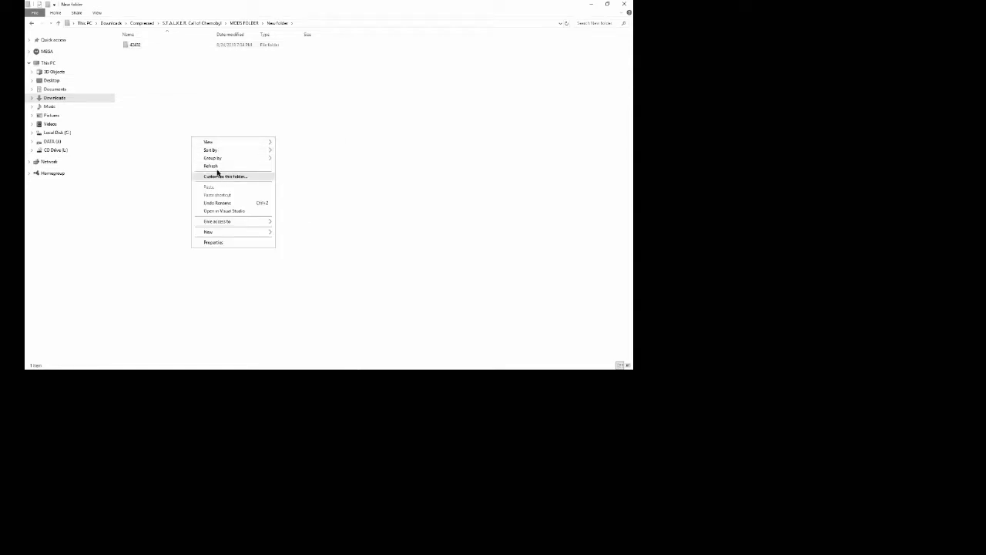
mouse_move(252, 232)
click(289, 232)
text(3568)
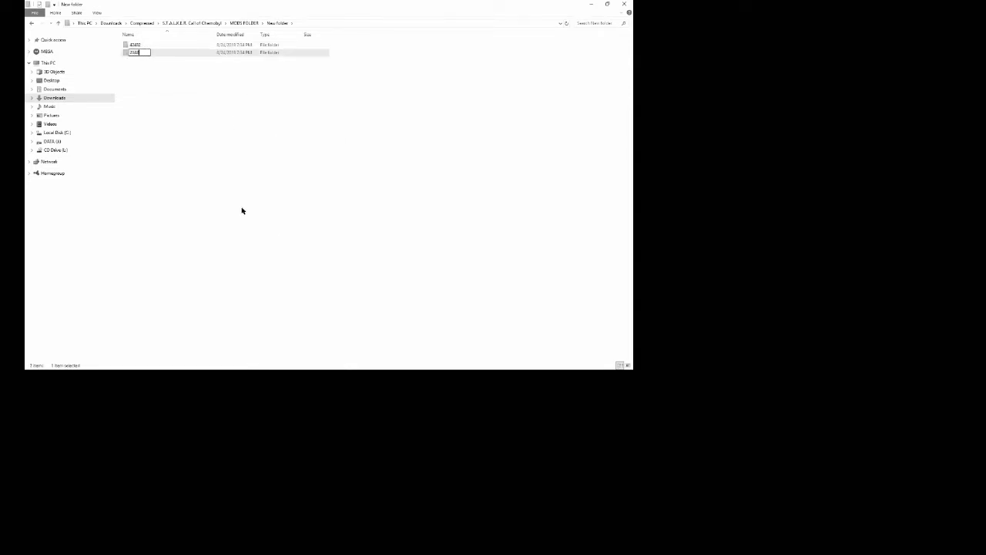
drag(154, 122, 131, 38)
key(Delete)
Create a folder named Load order inside New folder.
right_click(170, 100)
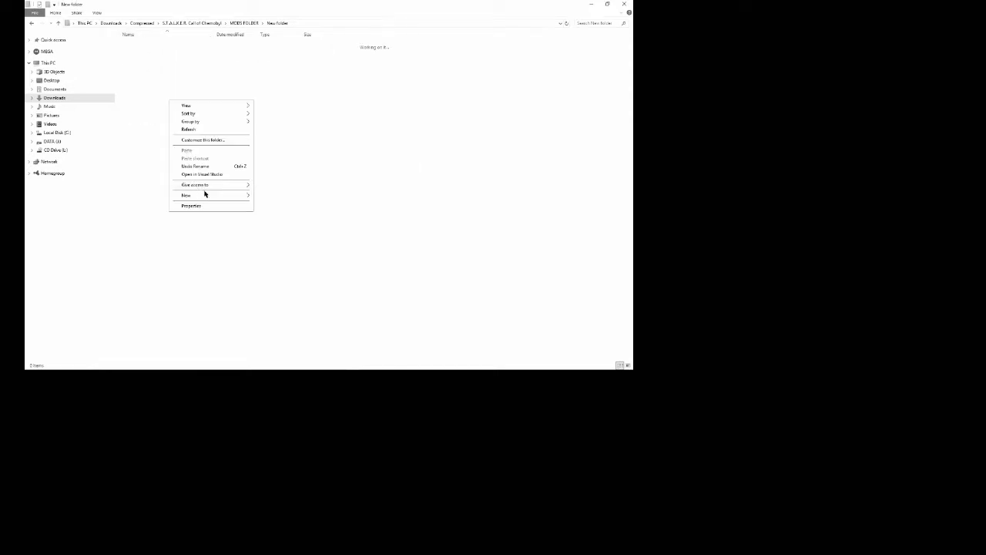
mouse_move(224, 195)
click(269, 197)
key(BackSpace)
text(Load)
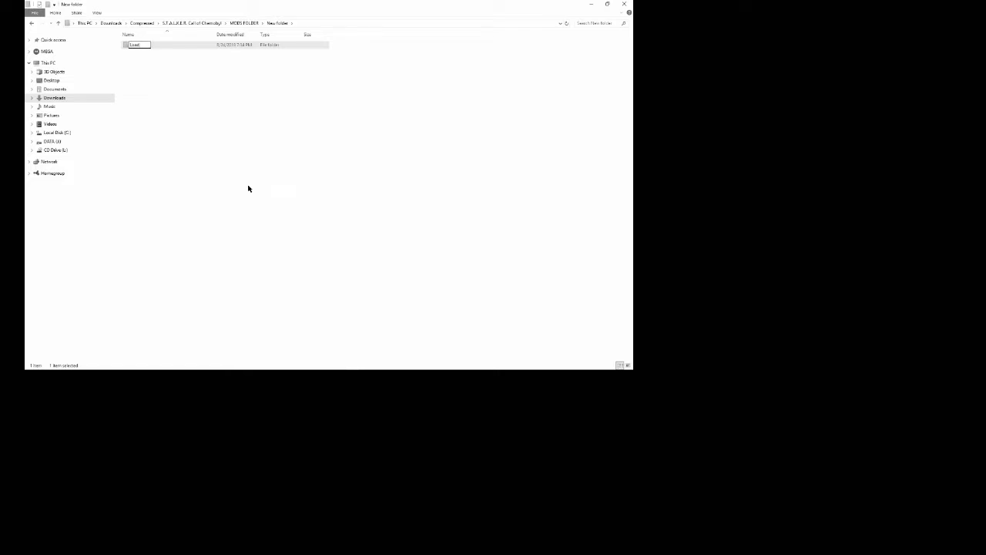
text( order)
key(Return)
Create three more placeholder folders with arbitrary names alongside the Load order folder.
right_click(200, 106)
click(299, 201)
text(mods)
key(Return)
right_click(286, 208)
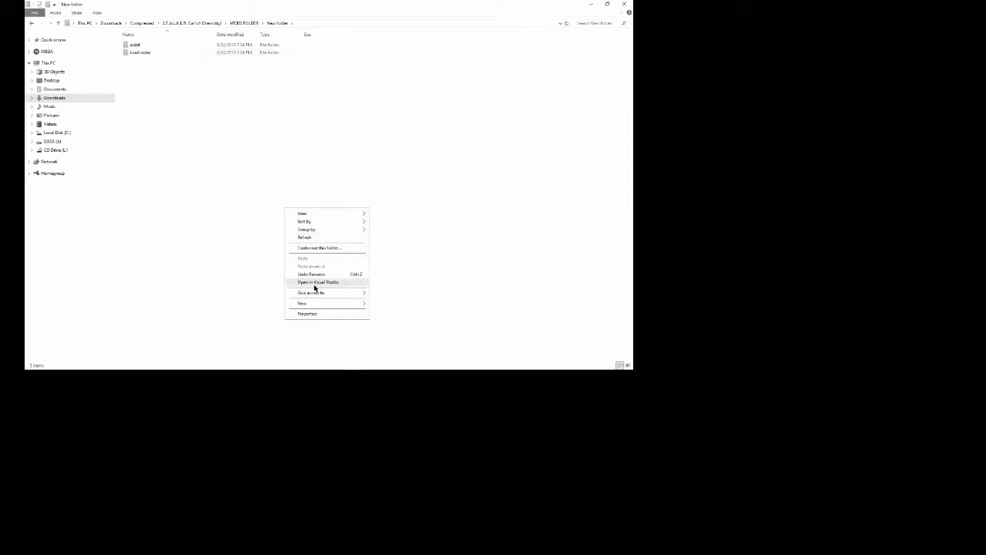
click(389, 305)
text(afdsdgf)
key(Return)
right_click(186, 139)
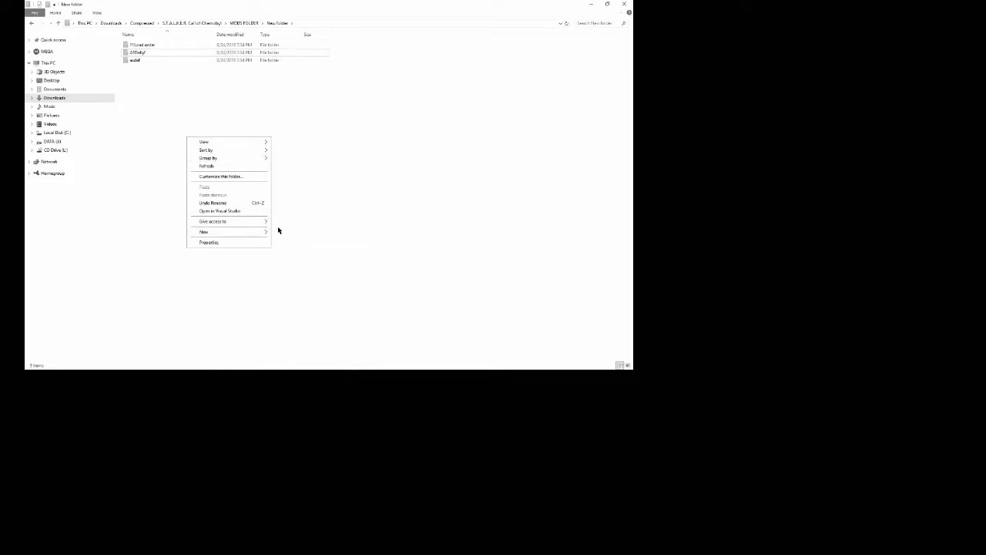
click(299, 234)
text(asdfg)
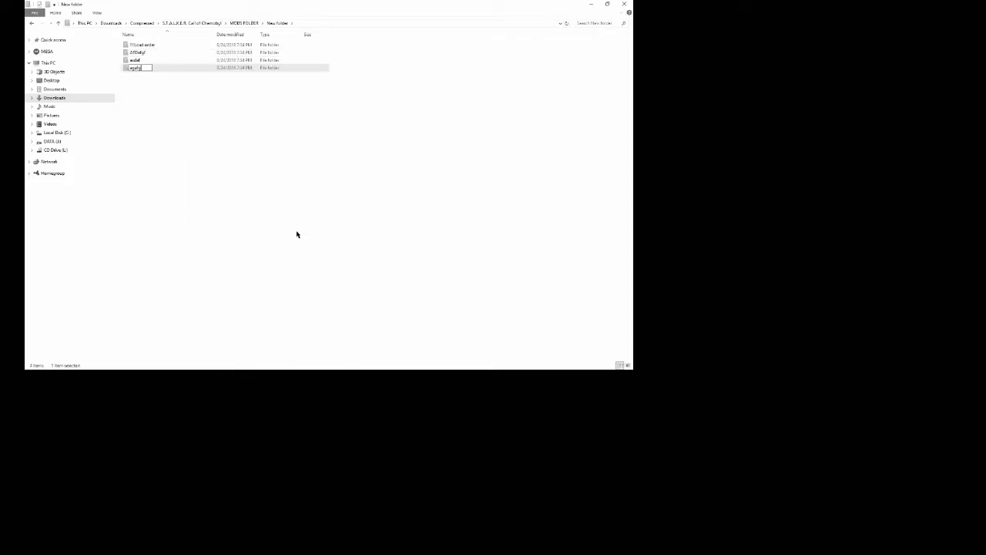
key(Return)
Rename the first two placeholder folders listed below the Load order folder as 1 and 2.
drag(152, 110, 158, 48)
click(155, 46)
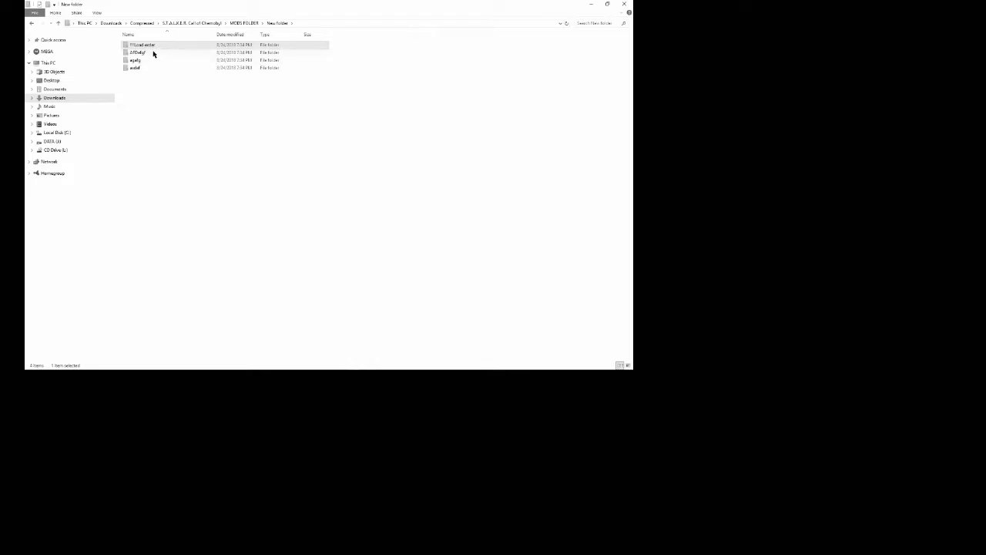
right_click(146, 52)
click(181, 299)
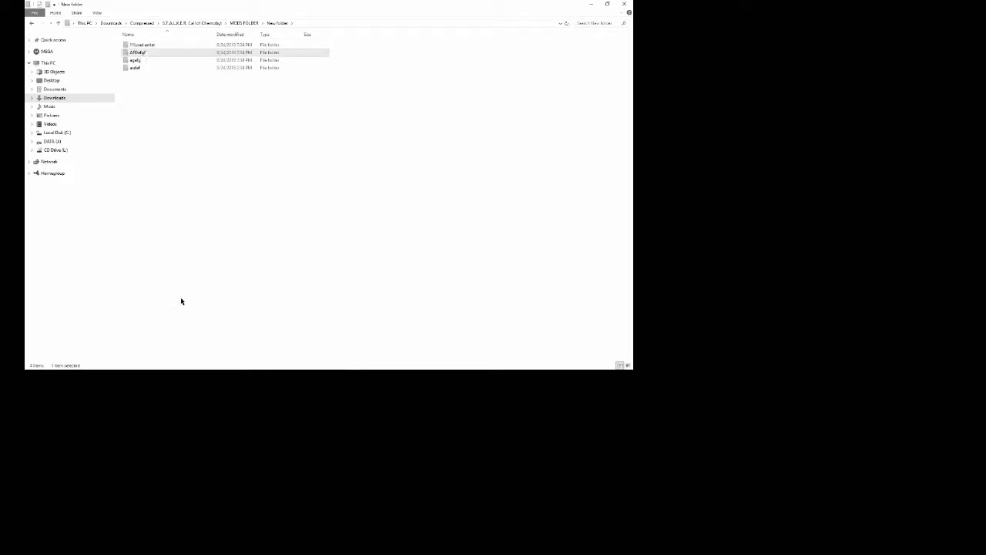
text(1)
key(Return)
right_click(136, 60)
click(158, 310)
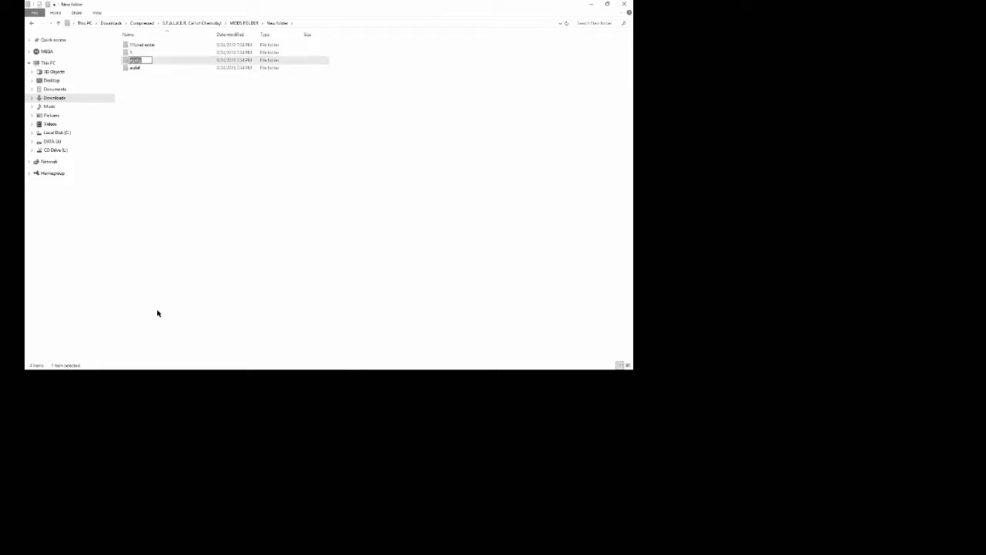
text(2)
key(Return)
ctrl+click(174, 67)
drag(174, 67, 140, 61)
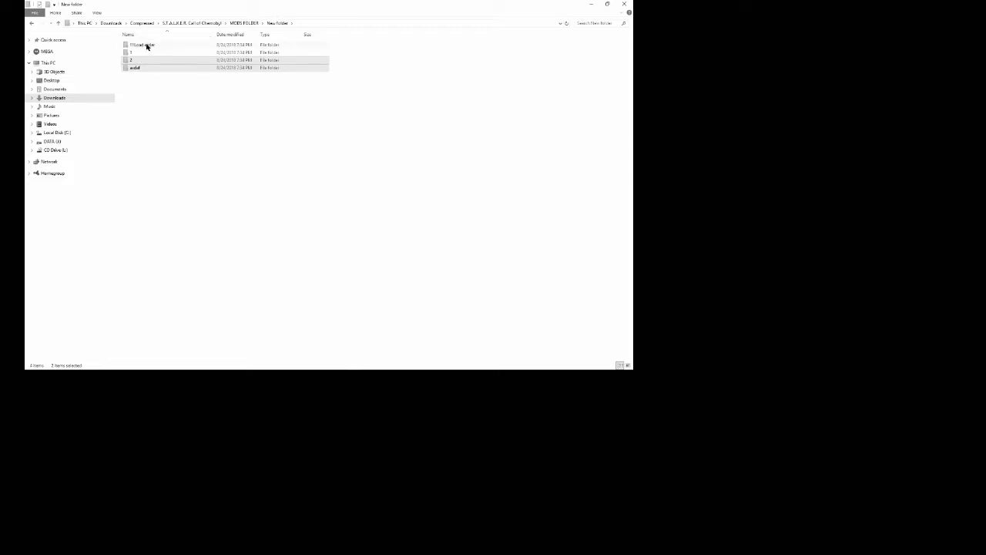
click(154, 111)
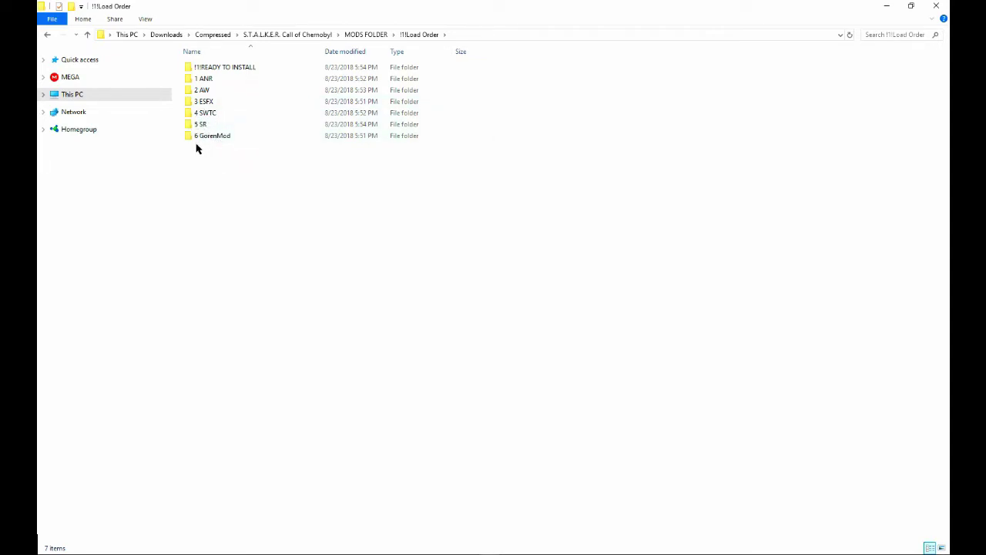
Rename the 6 GorenMod folder as 6 Gore Mod.
right_click(225, 136)
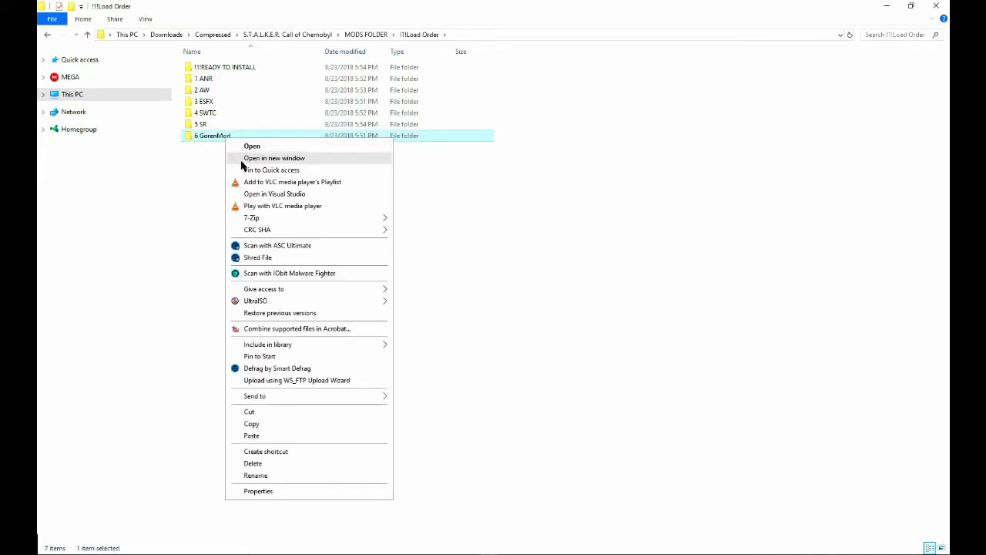
click(259, 475)
key(End)
key(Left)
key(Left)
key(Left)
key(BackSpace)
drag(225, 205, 199, 82)
click(229, 224)
mouse_move(238, 197)
mouse_down()
mouse_move(224, 57)
mouse_move(238, 197)
mouse_up()
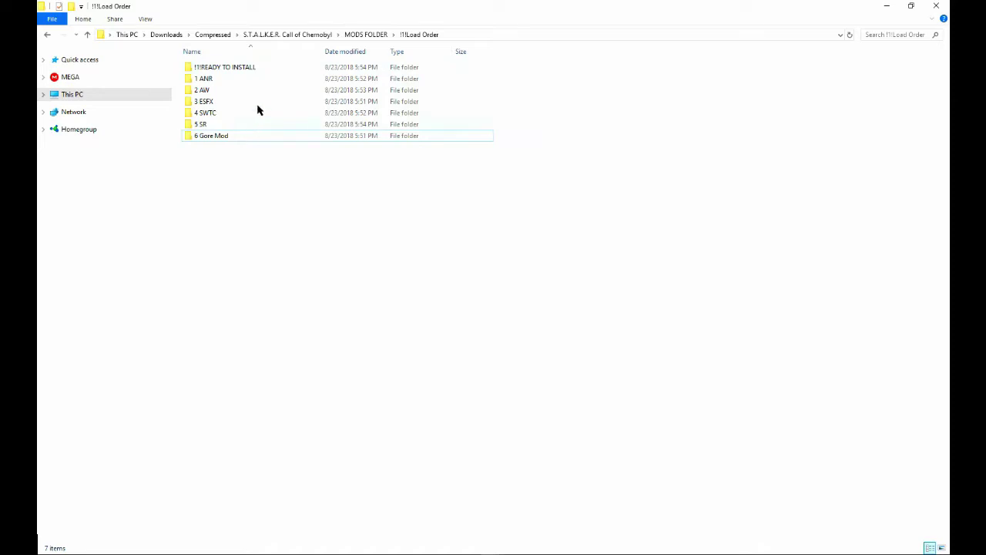
drag(279, 234, 233, 9)
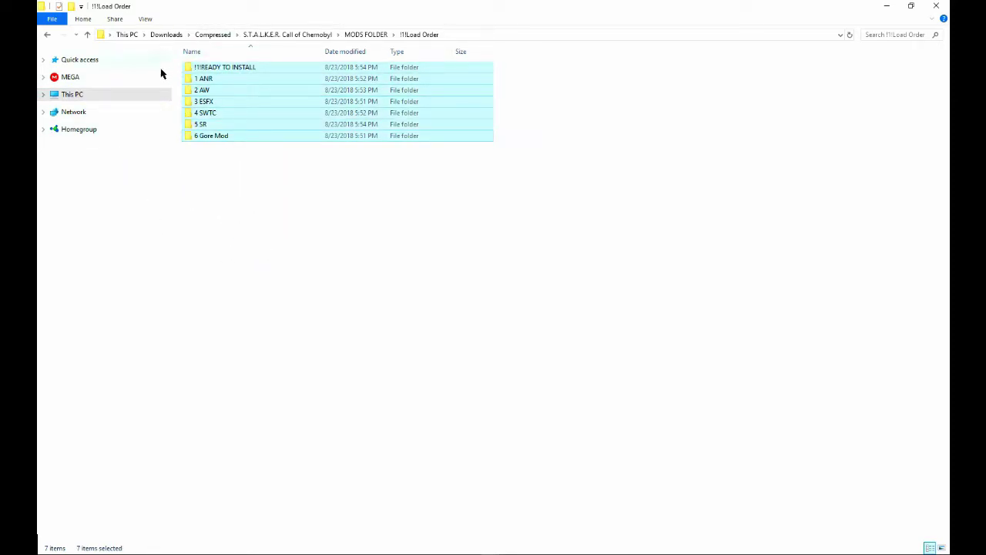
click(254, 162)
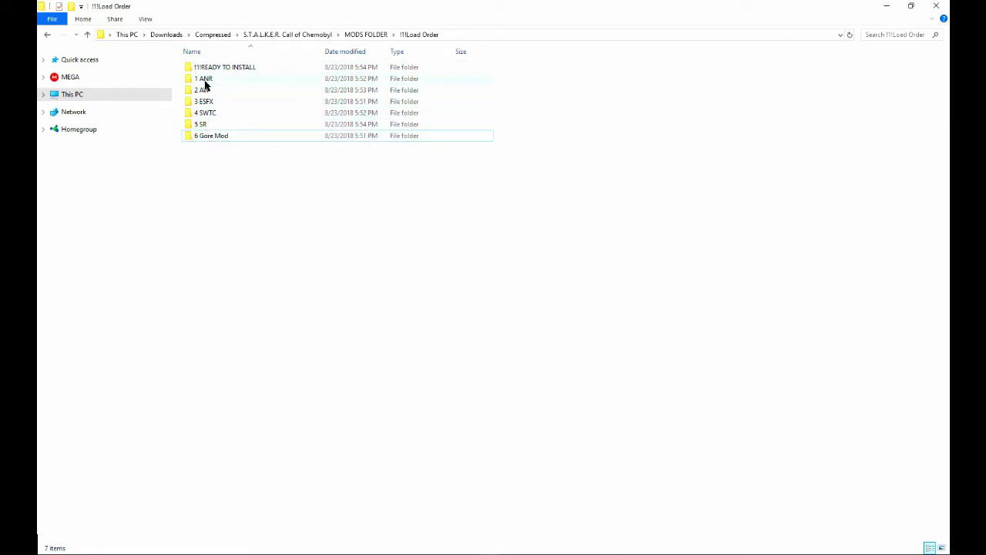
mouse_move(205, 85)
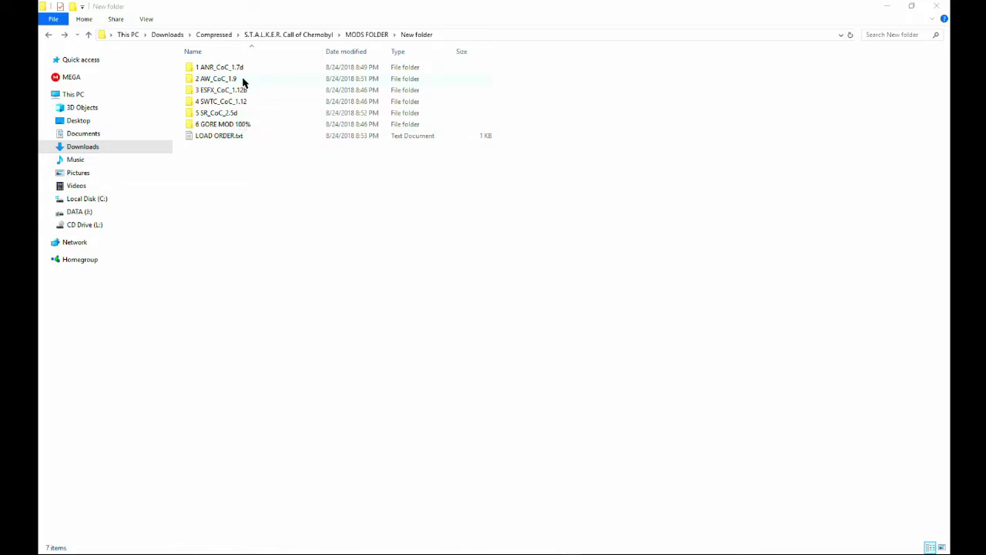
Open LOAD ORDER.txt and highlight the listed load order from SR through ESFX.
double_click(217, 137)
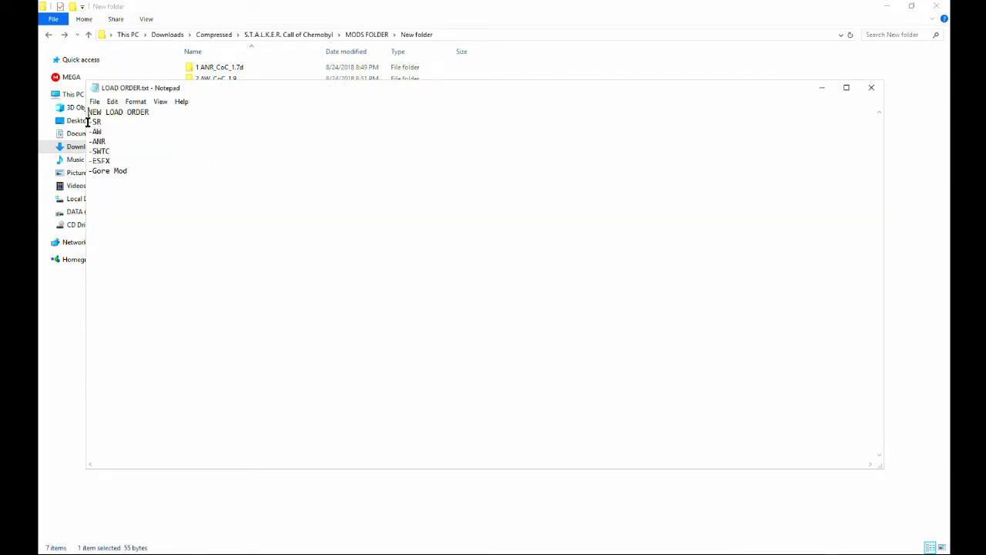
drag(90, 124, 117, 163)
click(124, 162)
Renumber the ANR and ESFX folders as 3 ANR_CoC_1.7d and 5 ESFX_CoC_1.12b.
click(206, 68)
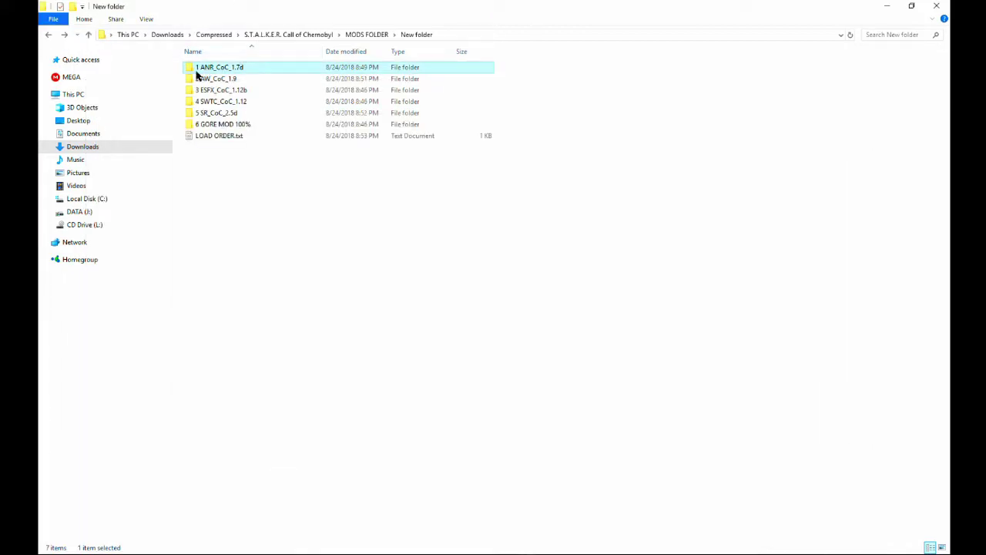
click(216, 69)
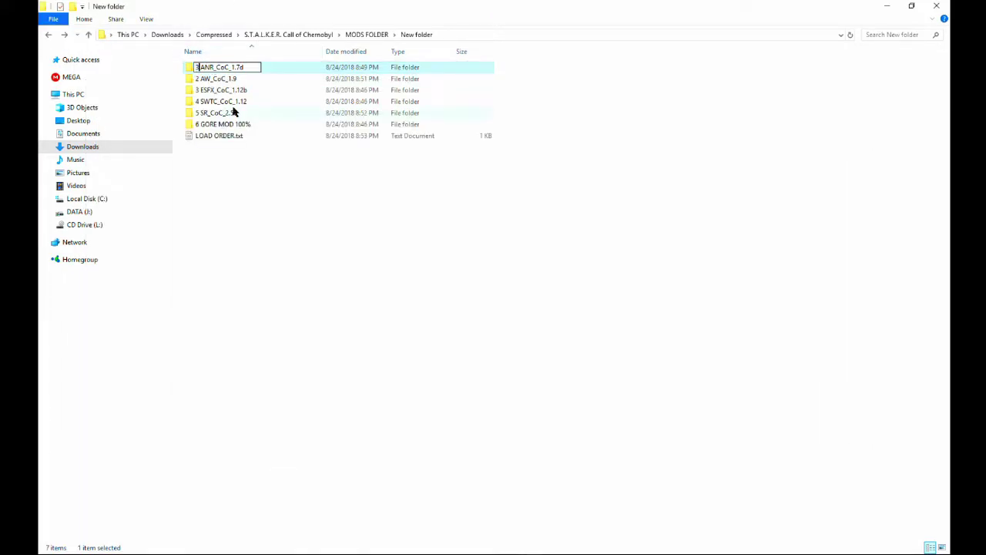
text(3)
key(Tab)
key(Left)
key(Right)
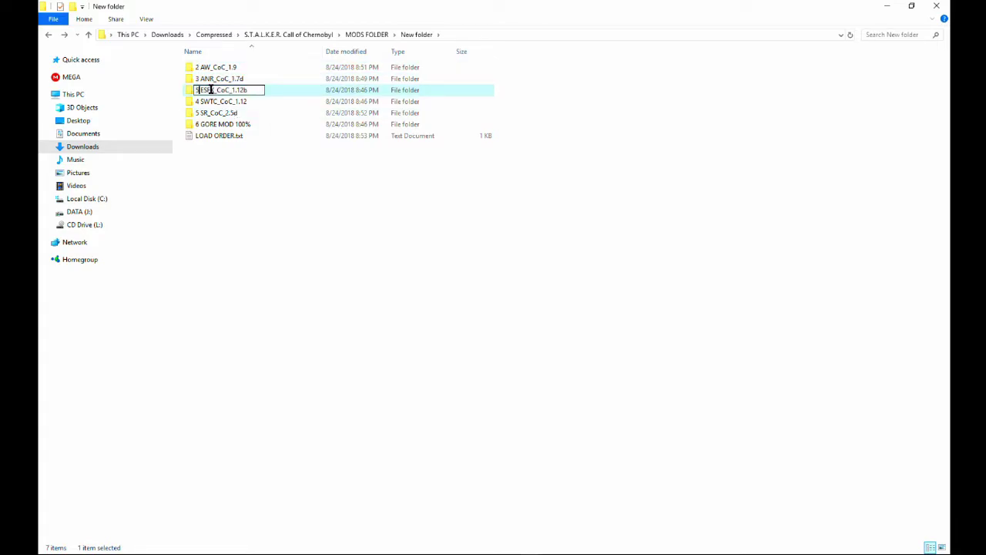
text(5)
key(Return)
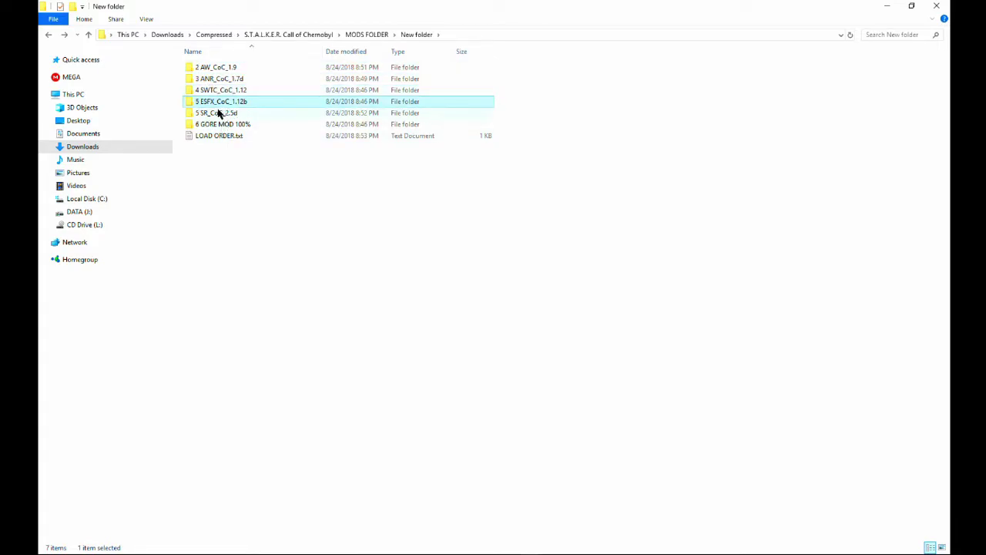
Renumber the SR folder as 1 SR_CoC_2.5d and go through the numbered folders to check their order.
click(218, 113)
key(F2)
key(Left)
key(Right)
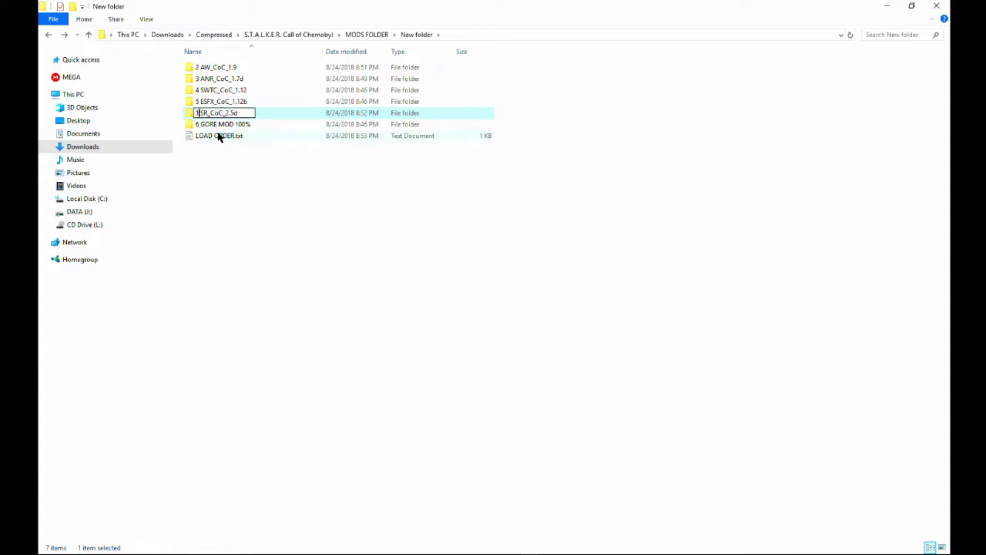
text(1)
key(Return)
key(Down)
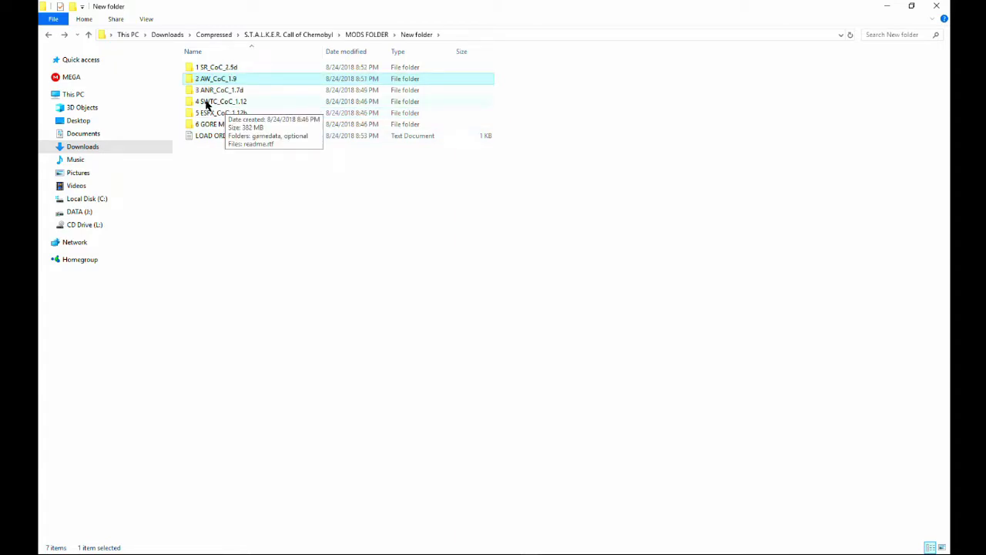
key(Down)
key(Down)
key(Down)
key(Down)
click(217, 194)
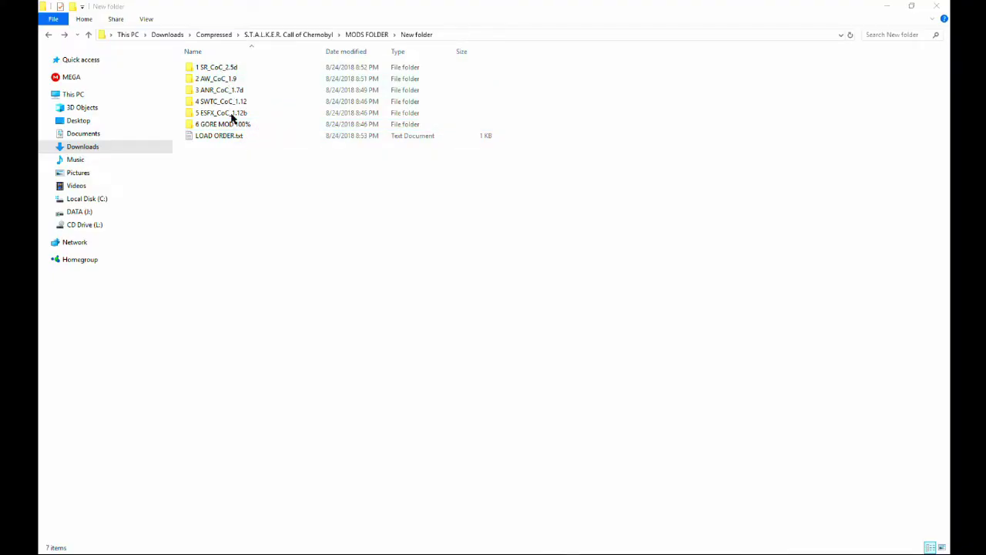
Create a folder named !1! Load Order beside the numbered addon folders.
right_click(321, 279)
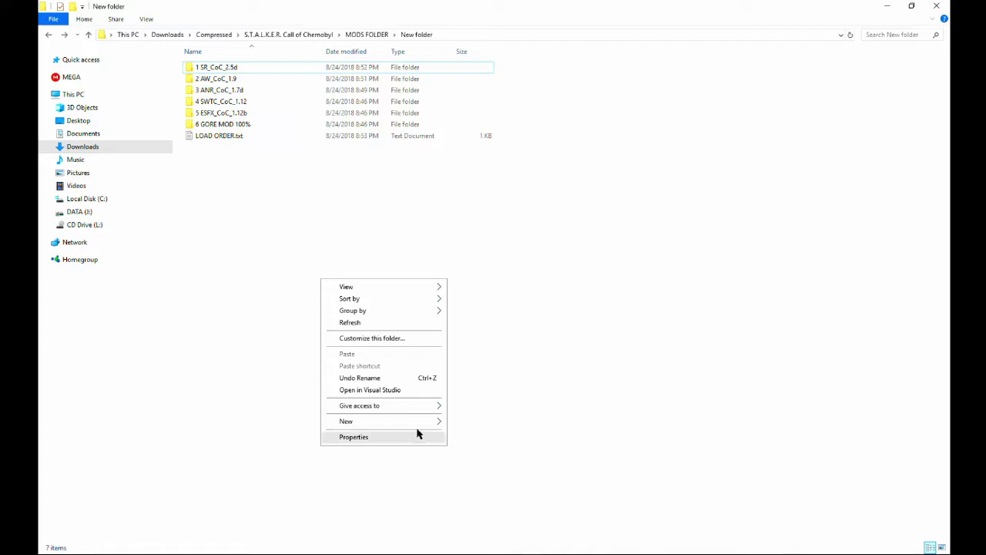
mouse_move(385, 420)
click(466, 214)
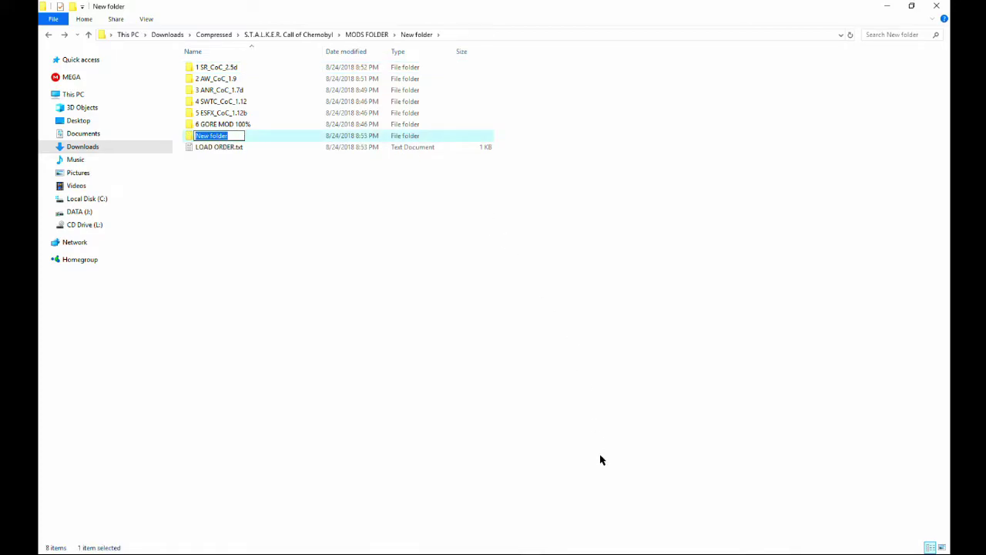
text(!!! Load Order)
key(Return)
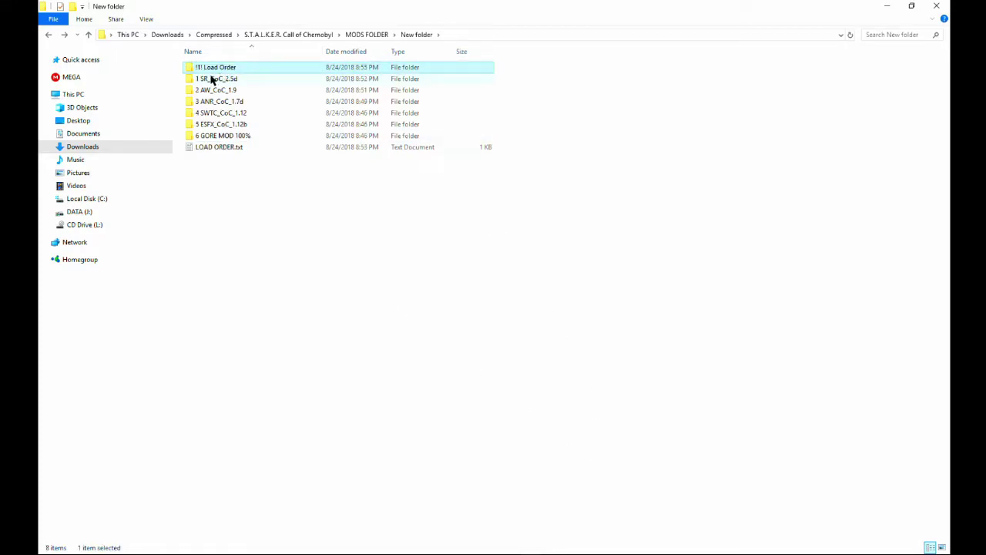
Move readme.rtf in the 1 SR_CoC_2.5d folder to the Recycle Bin.
double_click(214, 80)
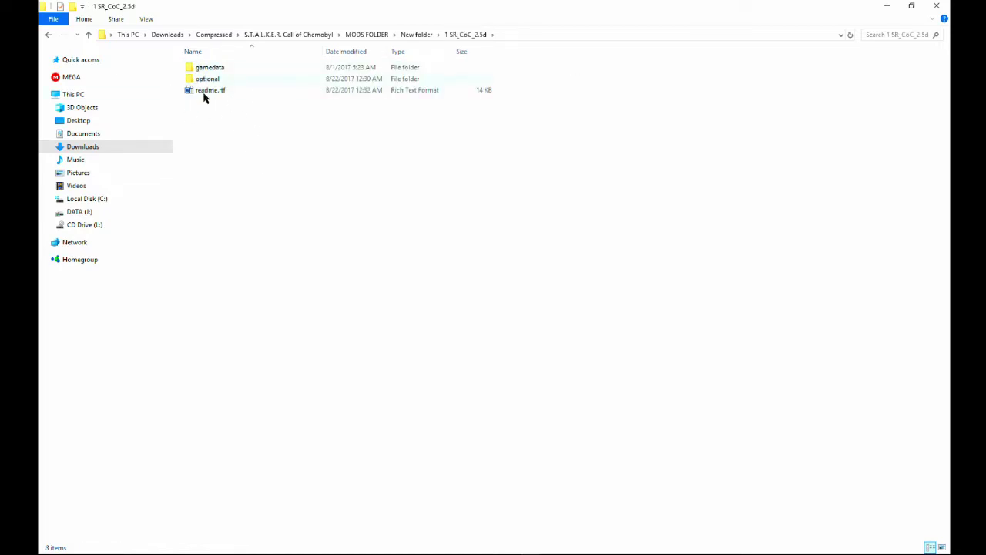
click(213, 95)
key(Delete)
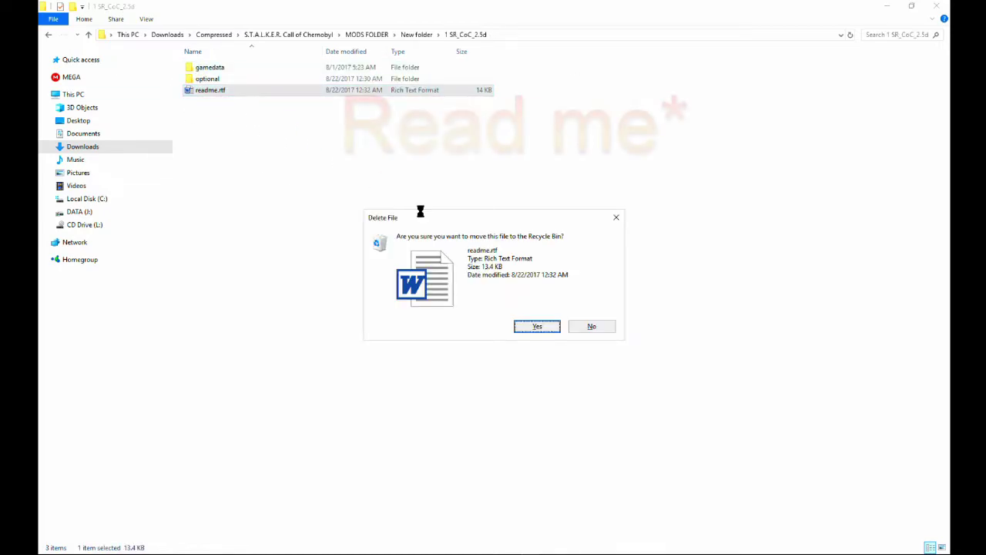
key(Return)
Copy the gamedata folder from 1 SR_CoC_2.5d into the !1! Load Order folder.
double_click(255, 69)
key(BackSpace)
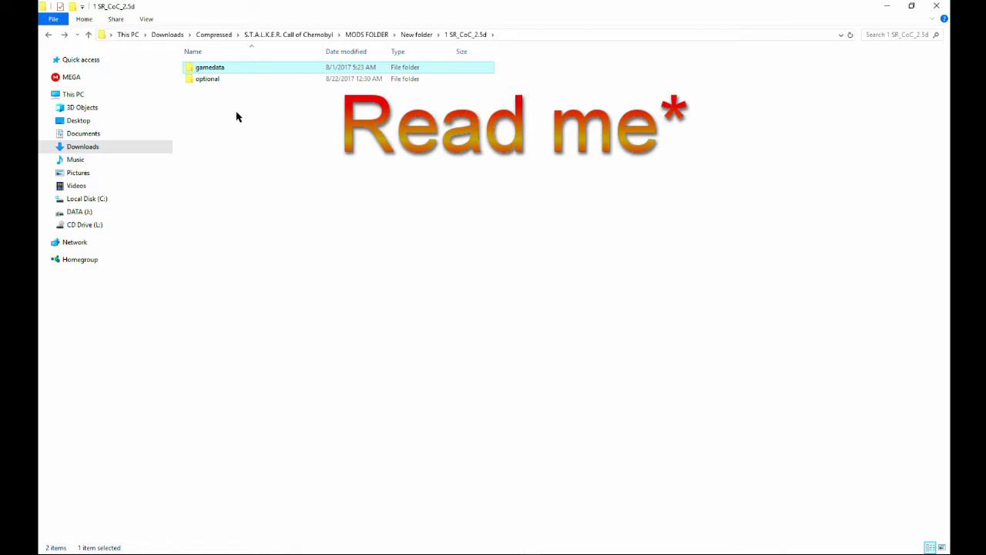
key(ctrl+c)
key(BackSpace)
double_click(221, 67)
key(ctrl+v)
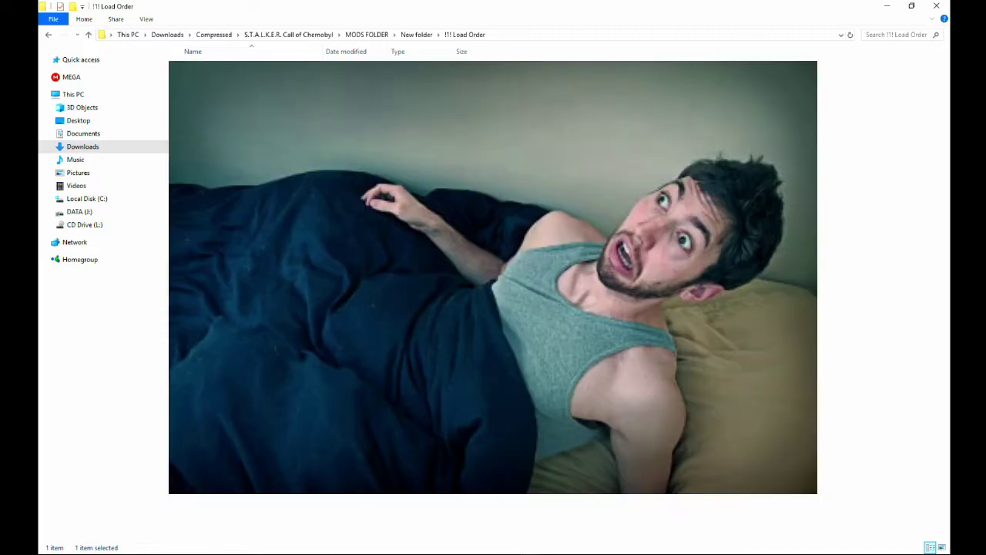
Copy the Plank fix gamedata folder from 1 SR_CoC_2.5d's optional folder into !1! Load Order, replacing the existing files.
key(BackSpace)
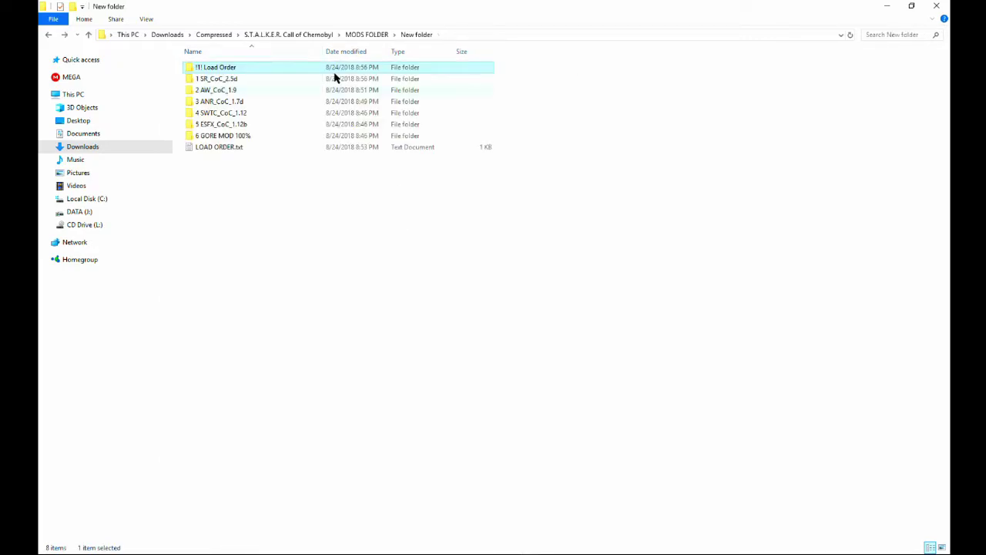
double_click(227, 80)
click(228, 82)
double_click(228, 83)
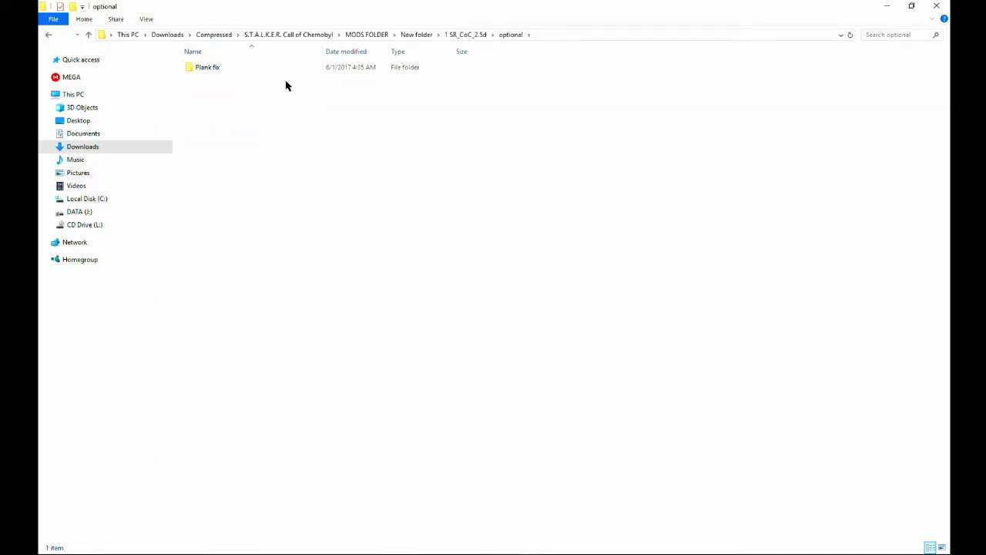
click(216, 74)
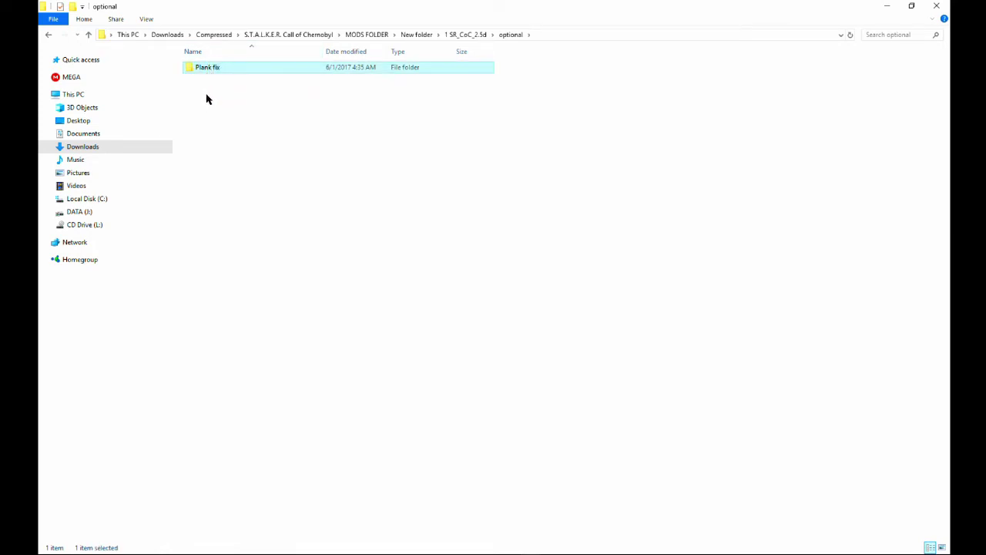
click(231, 77)
double_click(231, 69)
key(BackSpace)
key(BackSpace)
key(BackSpace)
double_click(226, 69)
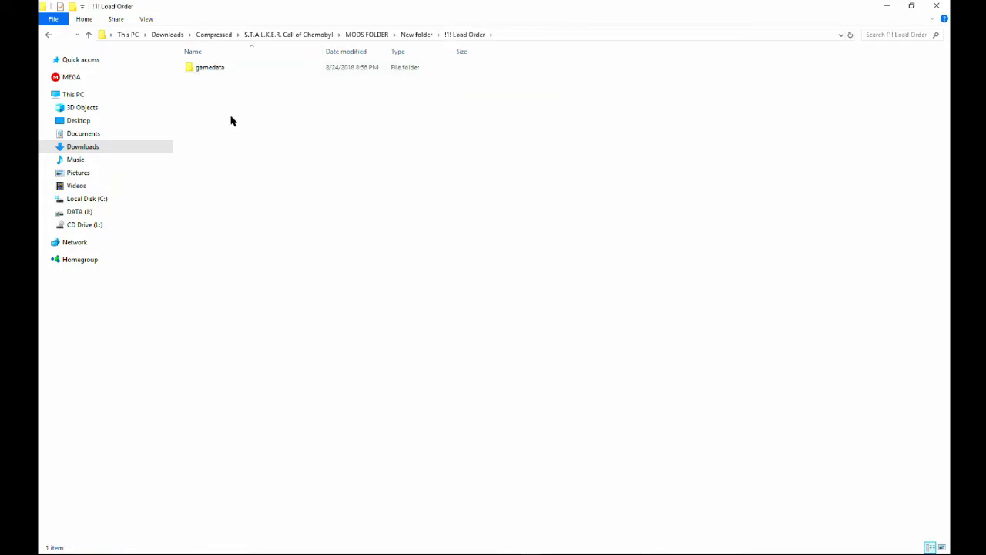
key(ctrl+v)
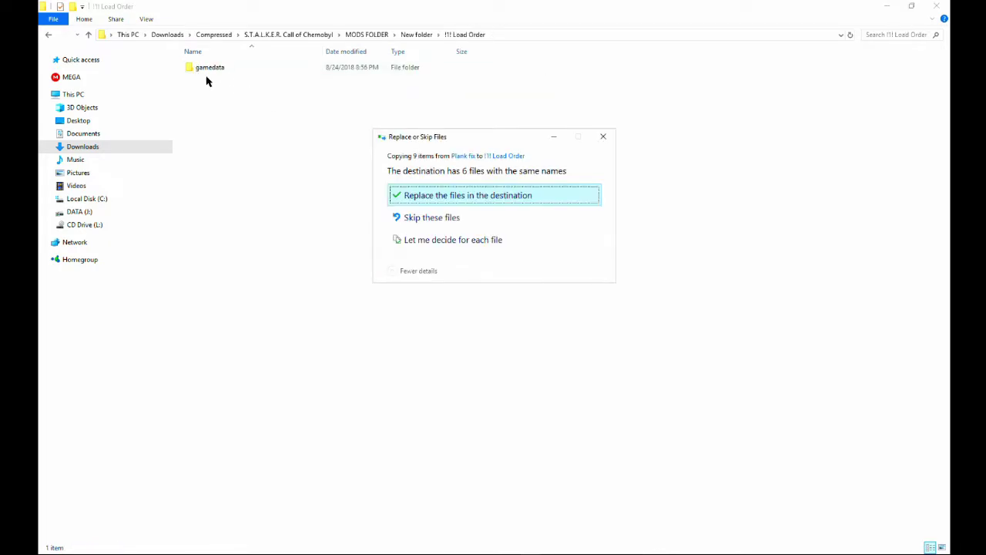
click(476, 196)
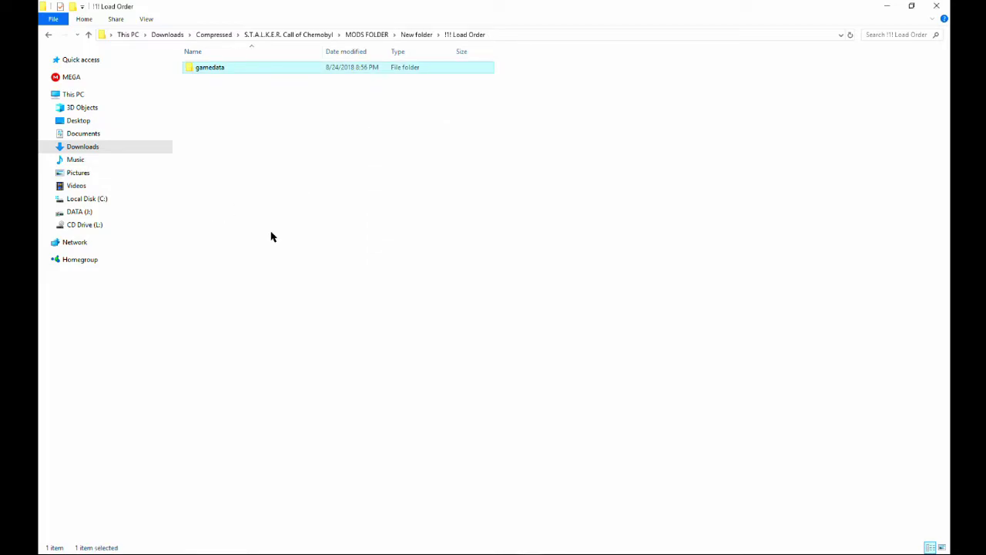
Delete readme.rtf from the 2 AW_CoC_1.9 folder and pick out its gamedata folder for copying.
key(BackSpace)
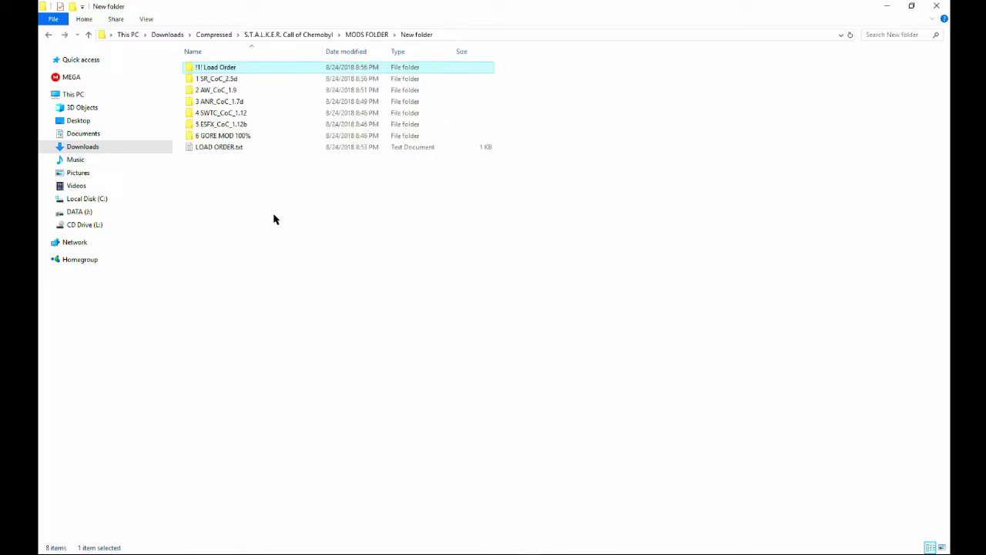
double_click(216, 89)
click(220, 92)
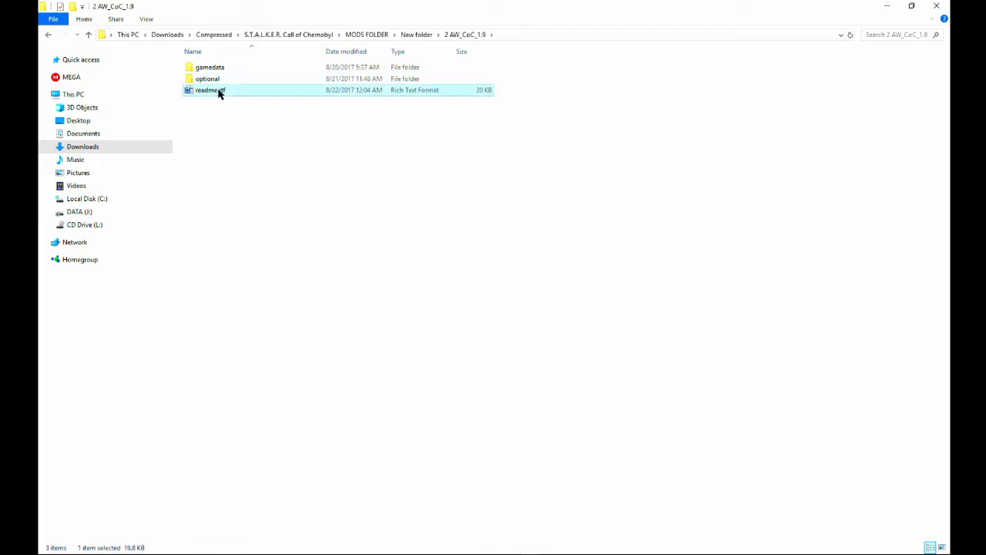
key(Delete)
double_click(208, 68)
key(BackSpace)
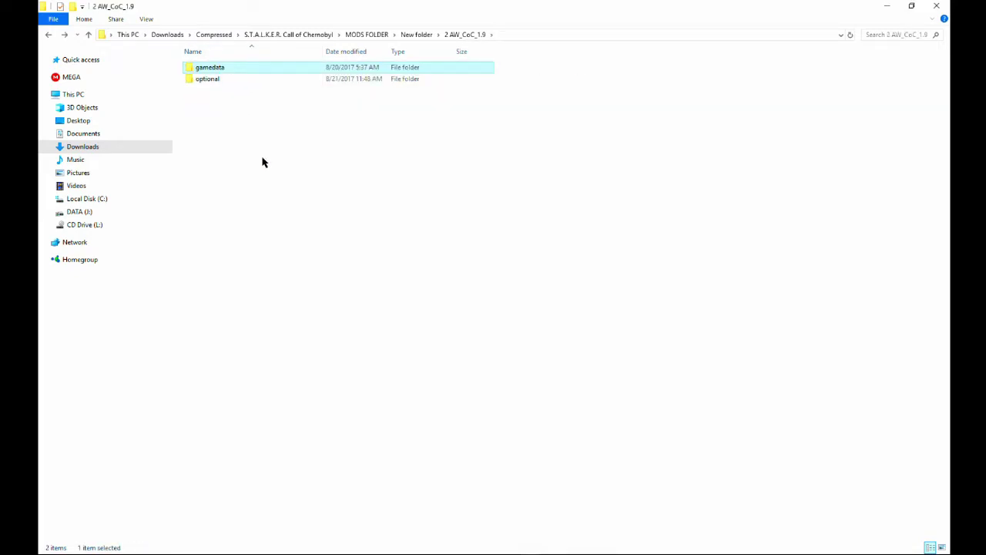
Merge the gamedata folder from 3 ANR_CoC_1.7d into !1! Load Order, replacing the files with the same names.
key(BackSpace)
double_click(235, 68)
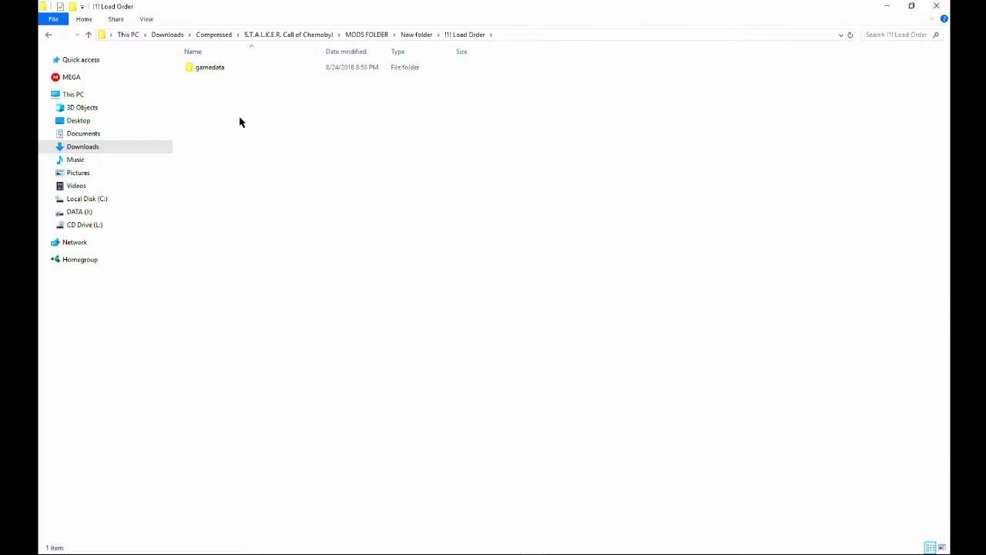
key(ctrl+v)
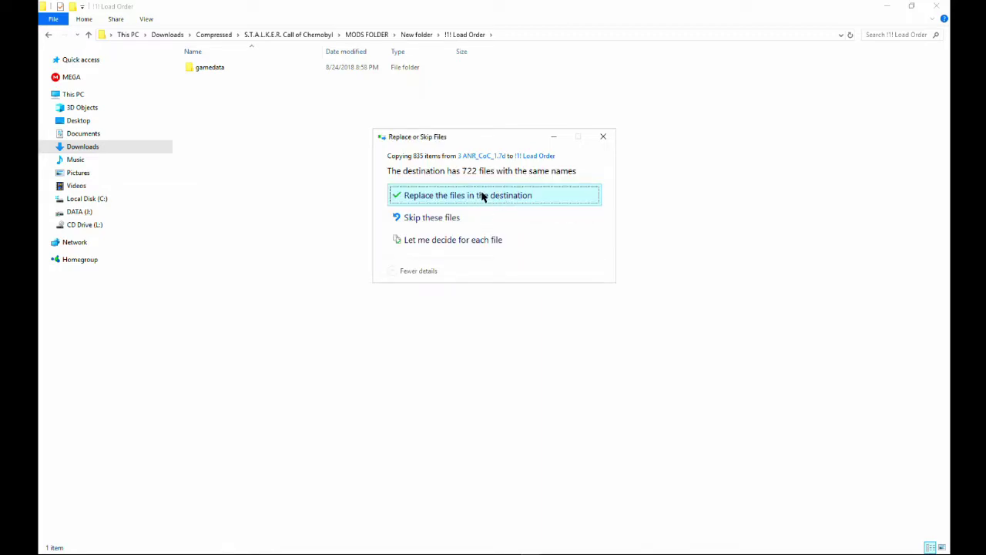
click(470, 195)
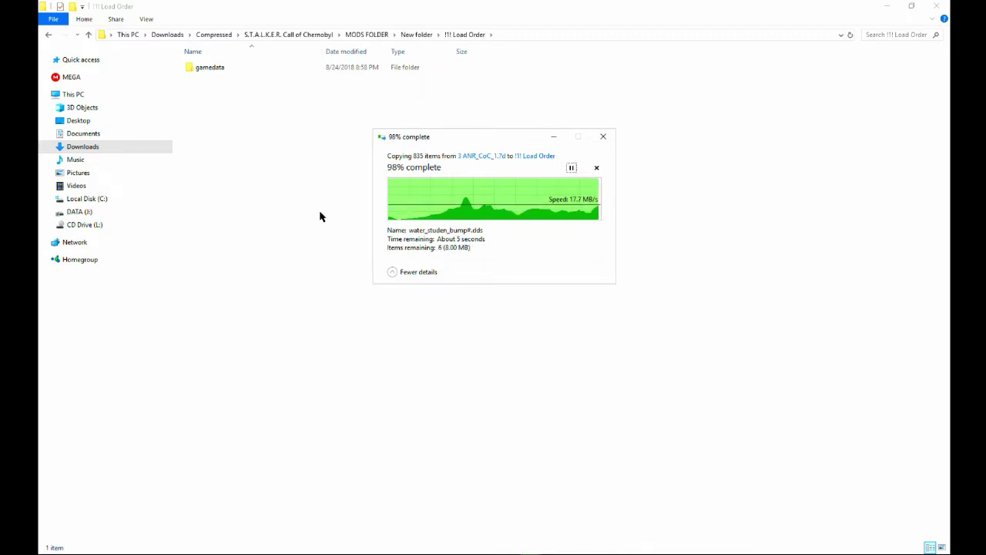
Copy the Enhanced ground details gamedata folder from 3 ANR_CoC_1.7d's optional folder into !1! Load Order, replacing the existing files.
key(BackSpace)
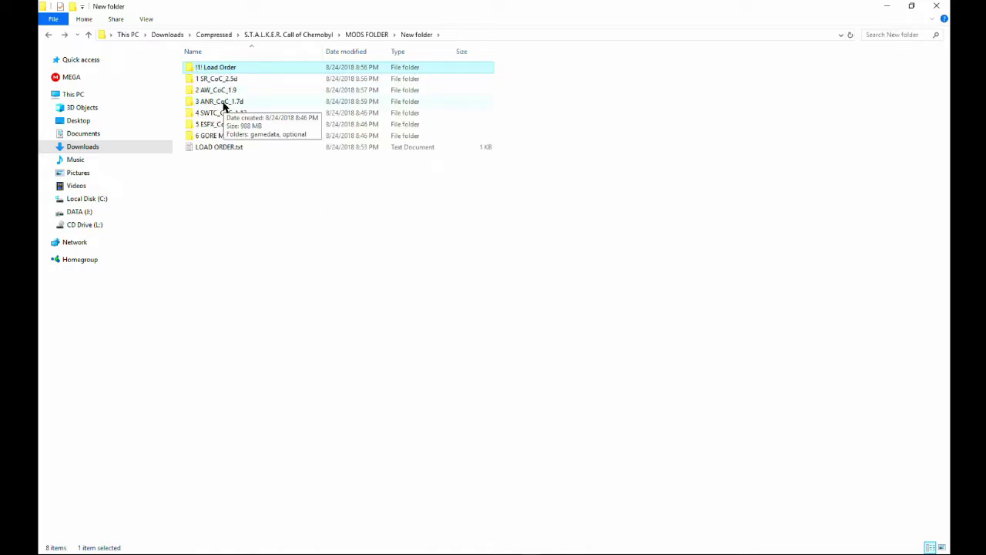
double_click(221, 114)
key(BackSpace)
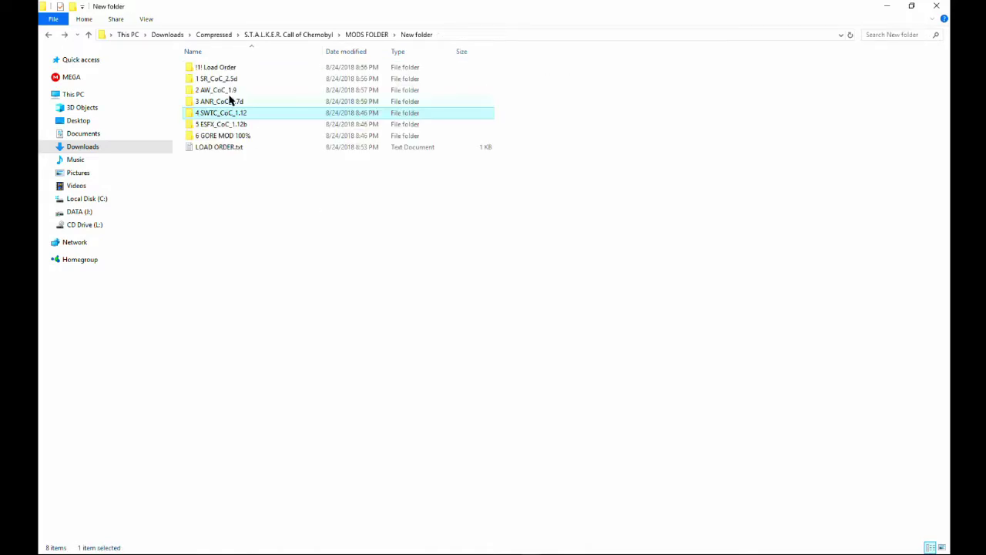
double_click(223, 101)
double_click(215, 78)
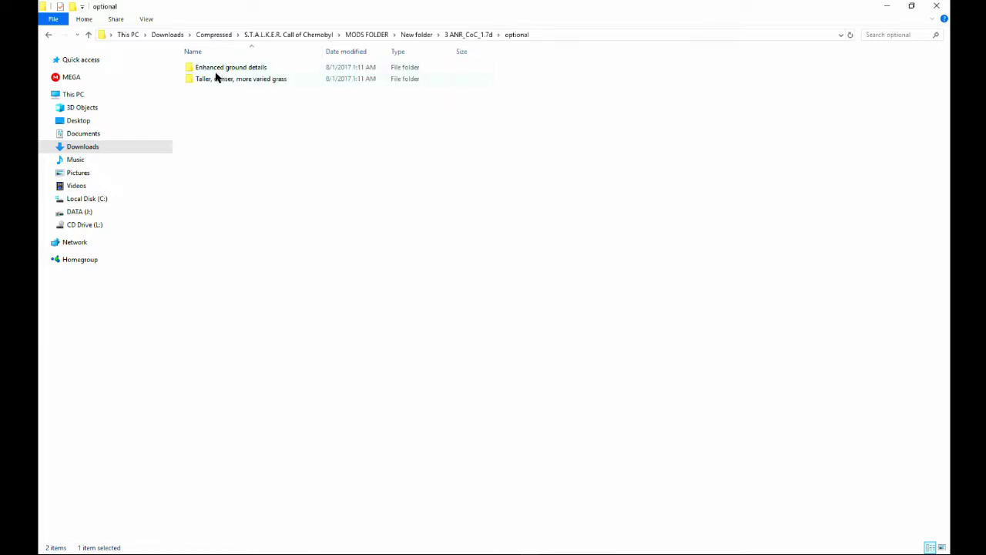
double_click(224, 68)
click(223, 68)
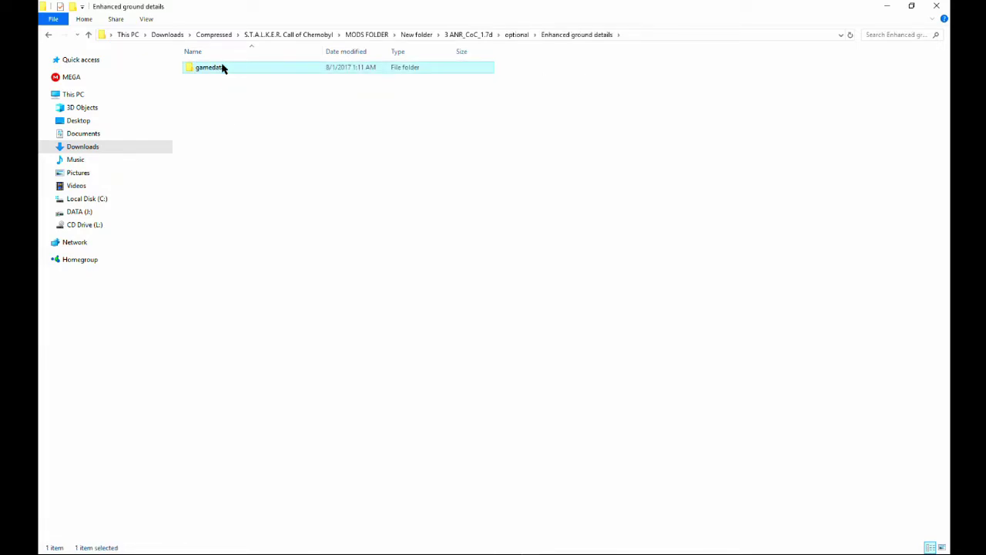
key(BackSpace)
key(BackSpace)
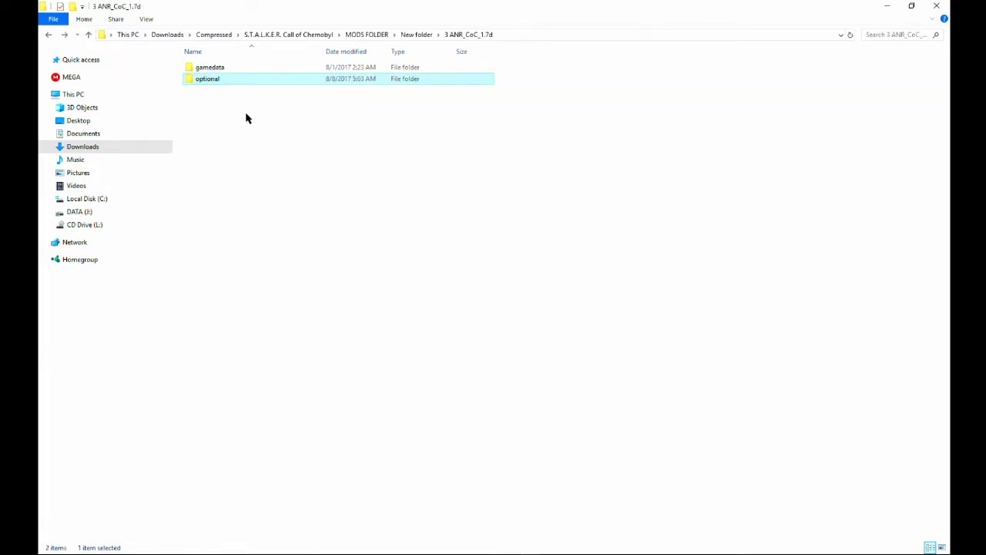
key(BackSpace)
double_click(228, 68)
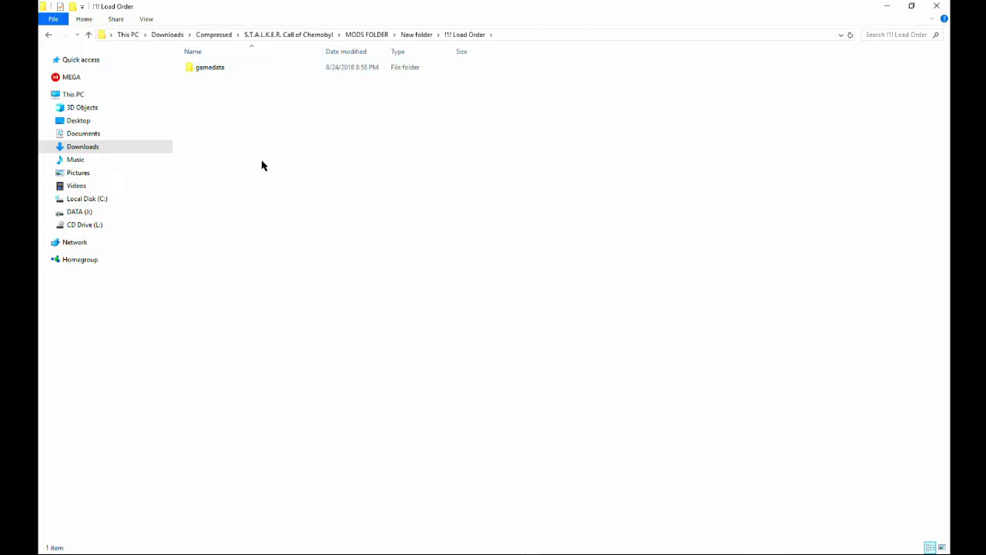
key(ctrl+v)
click(433, 194)
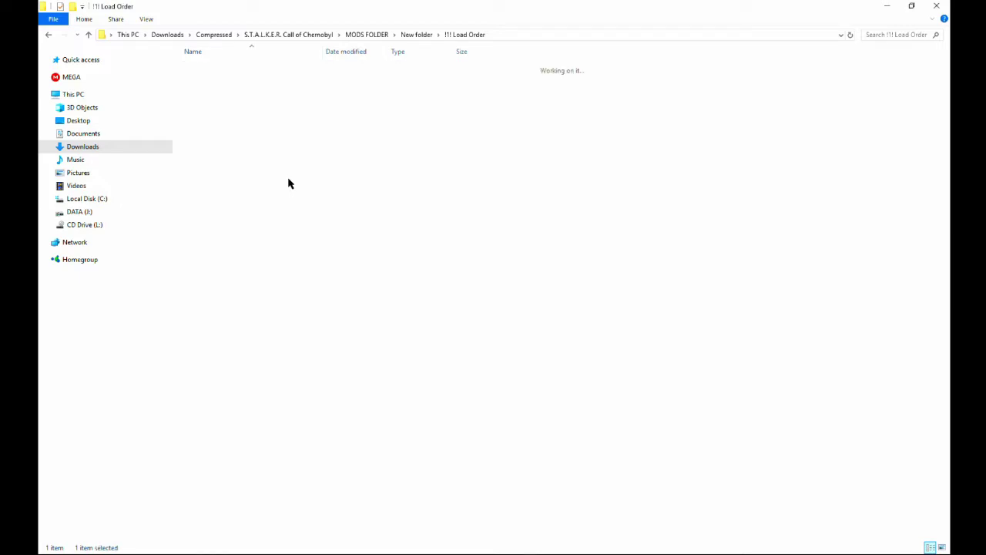
Delete readme.rtf from the 4 SWTC_CoC_1.12 folder.
key(BackSpace)
key(BackSpace)
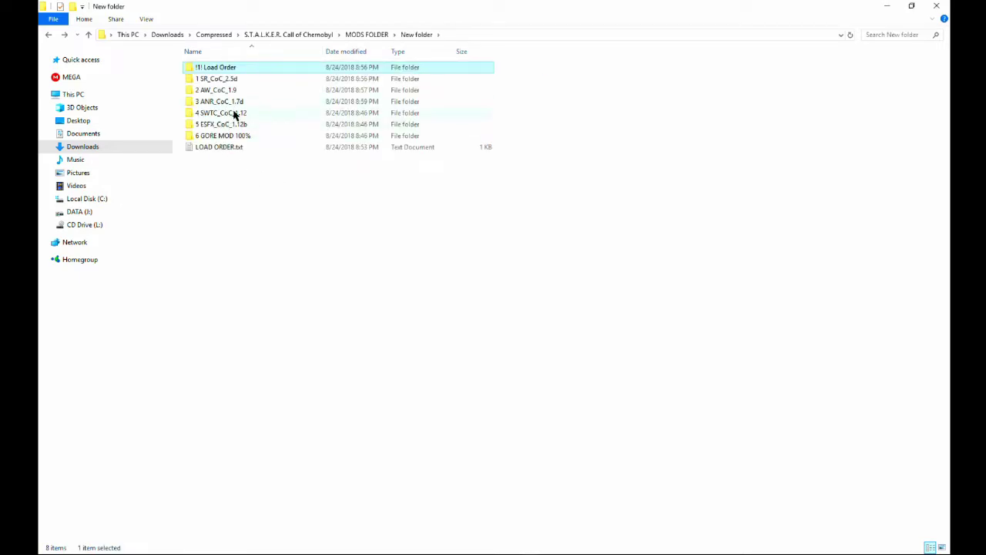
click(224, 113)
double_click(224, 113)
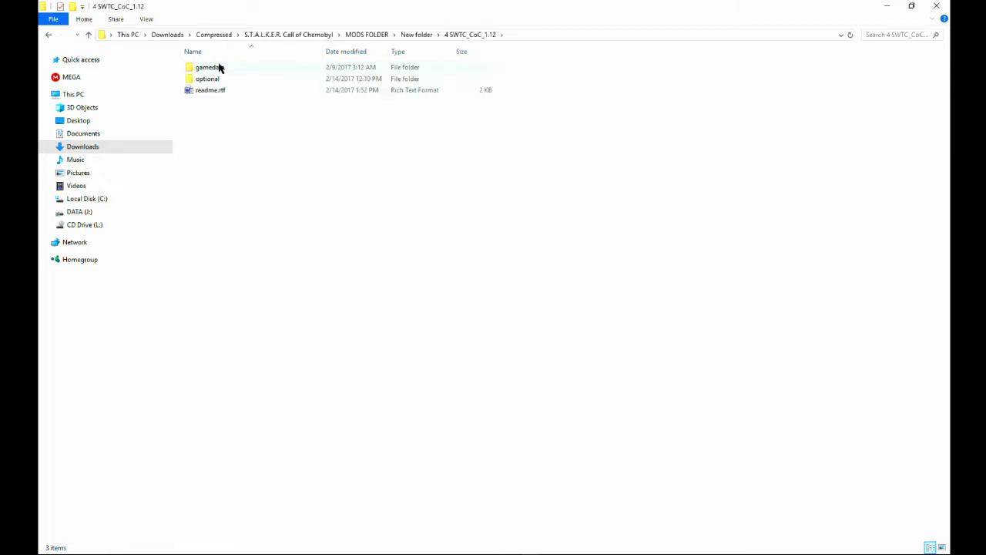
click(216, 91)
key(Delete)
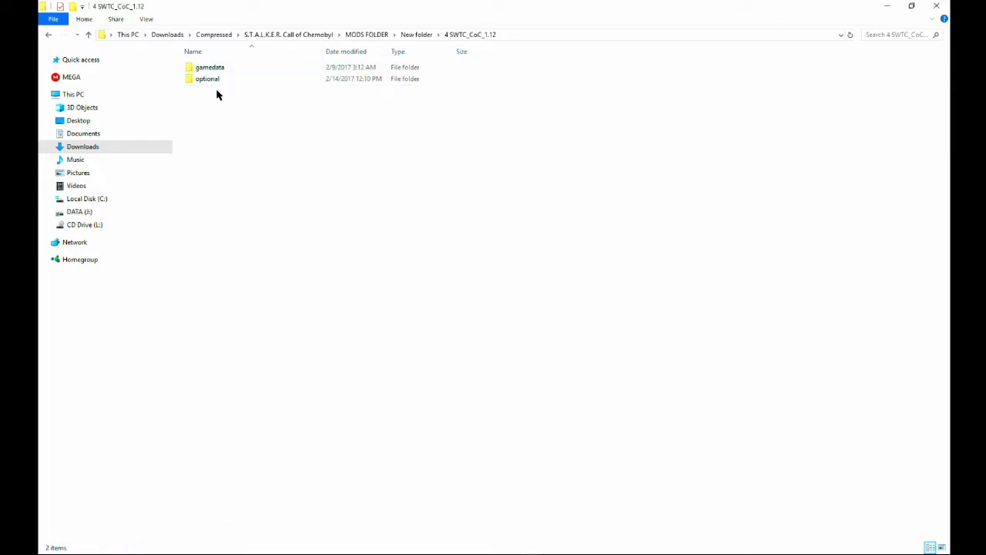
Copy the gamedata folder from 4 SWTC_CoC_1.12 into !1! Load Order, replacing the existing files.
click(233, 67)
key(BackSpace)
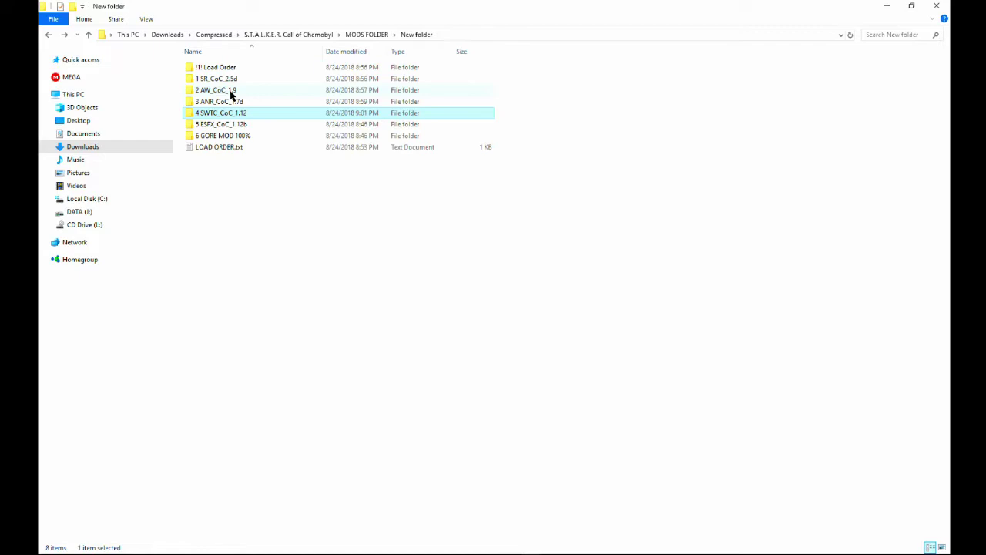
double_click(223, 67)
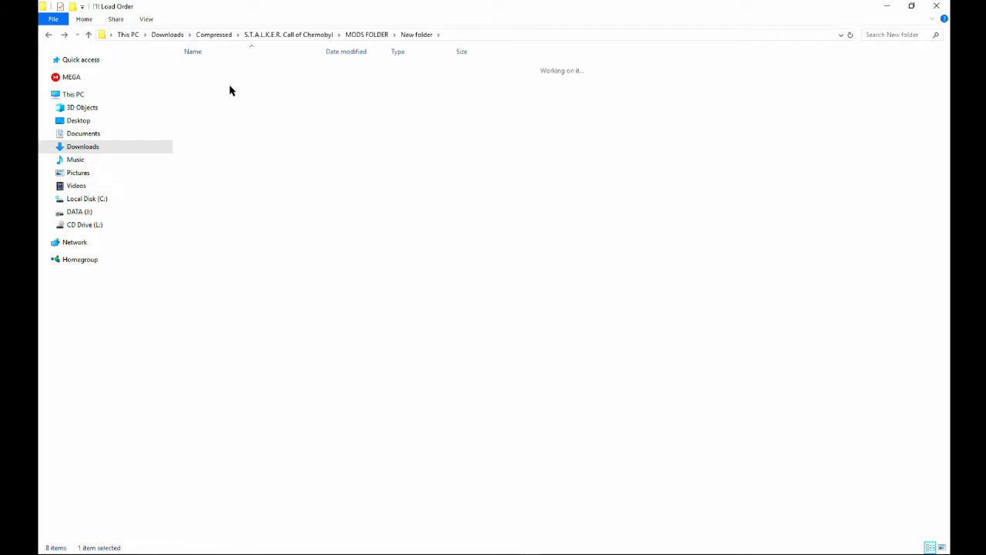
key(ctrl+v)
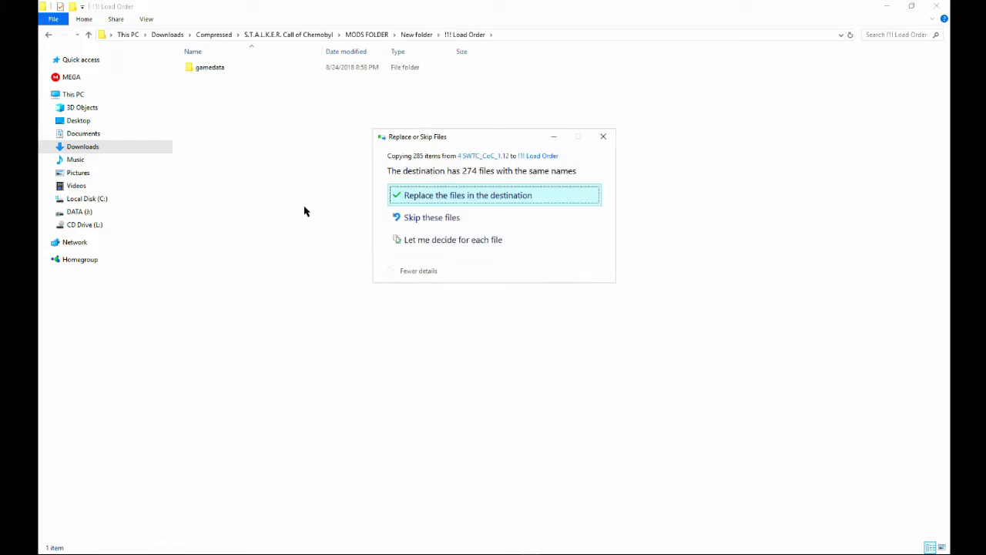
click(418, 199)
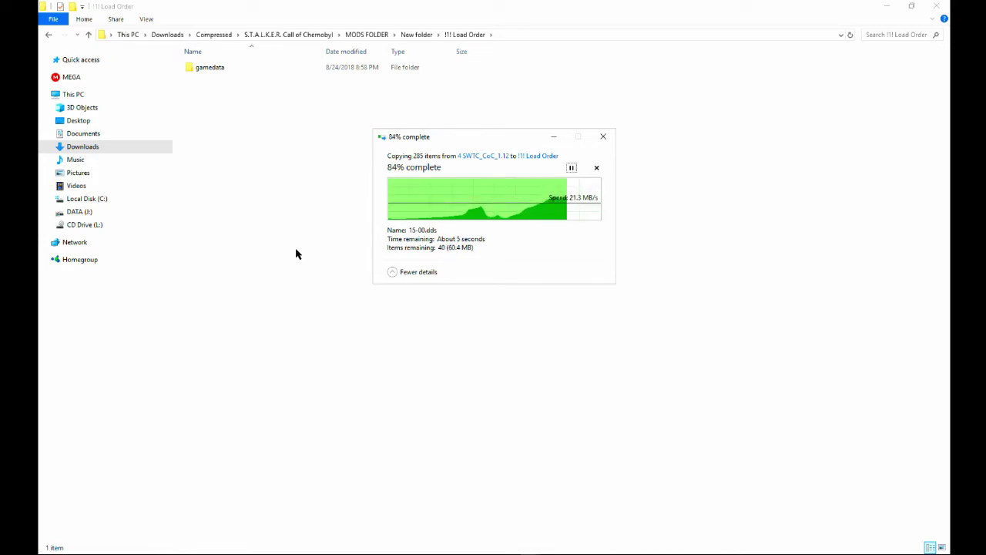
Copy the slight Atmosphere haze layer gamedata folder from 4 SWTC_CoC_1.12's optional folder into !1! Load Order, replacing the existing files.
key(BackSpace)
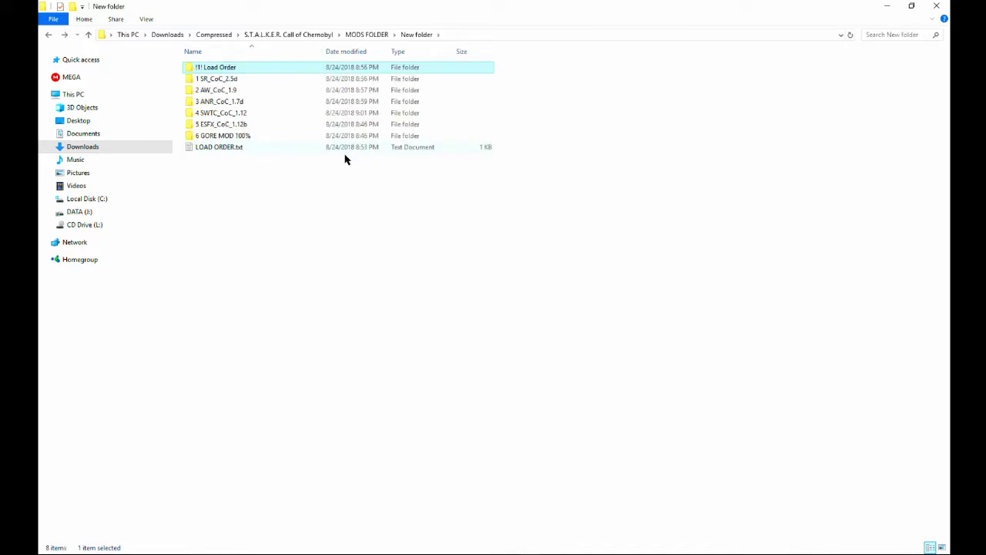
double_click(222, 116)
double_click(238, 80)
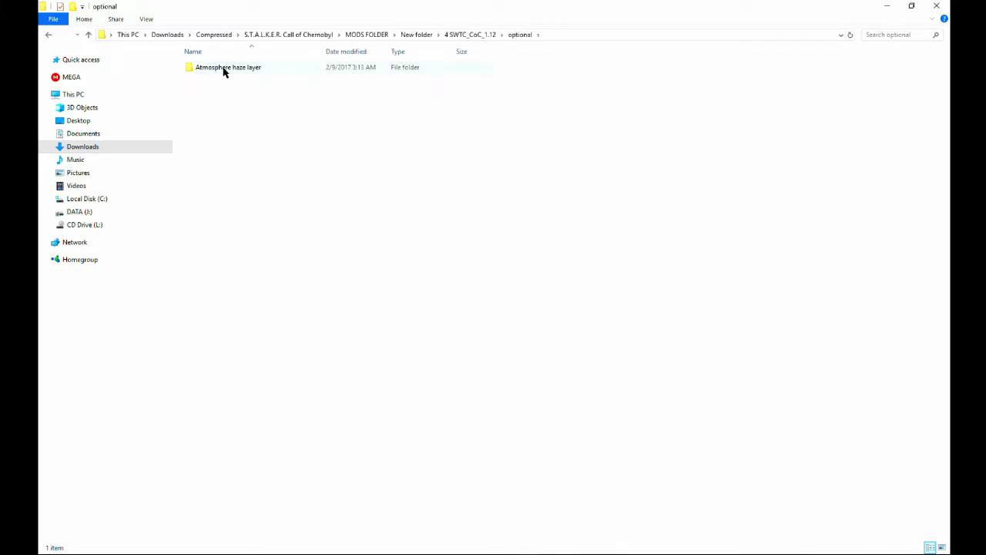
double_click(255, 72)
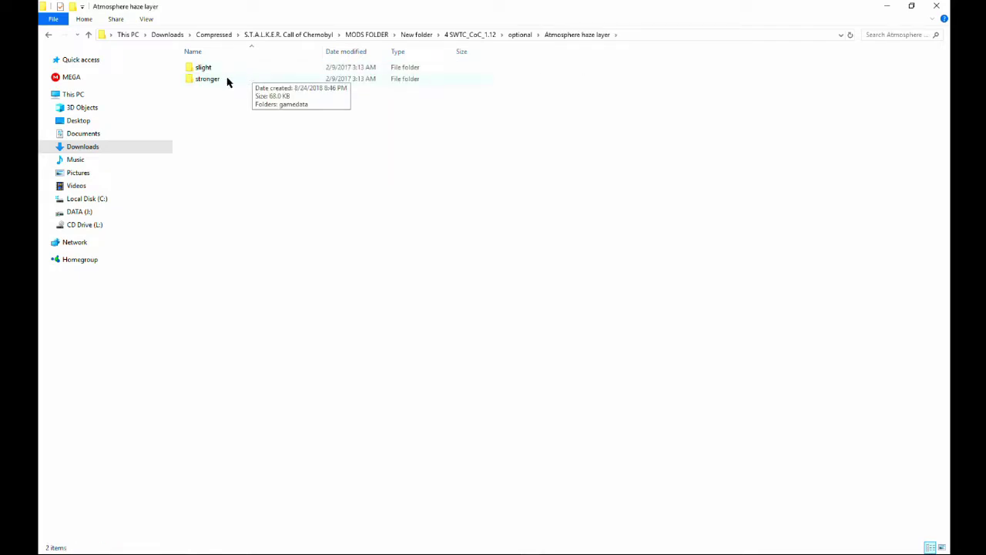
click(237, 71)
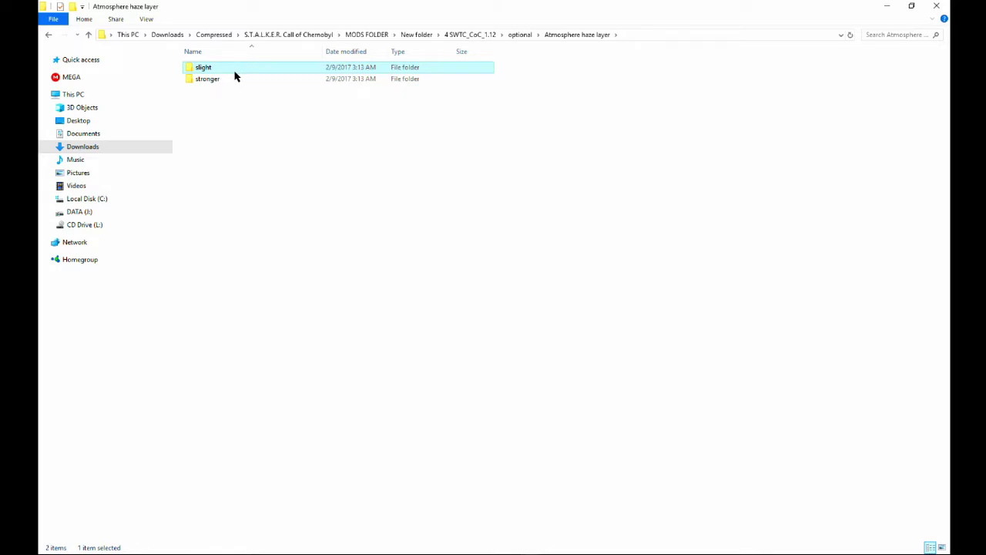
double_click(239, 71)
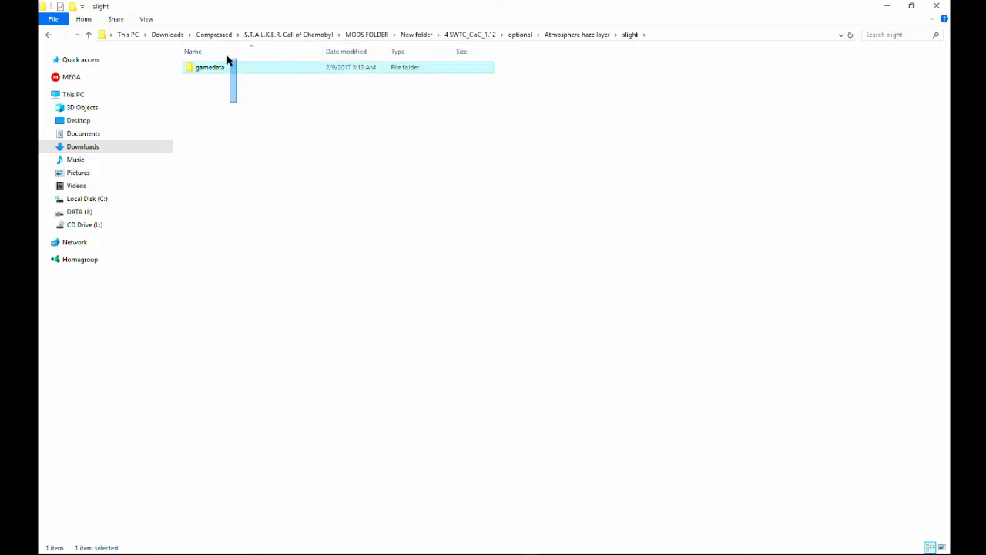
key(BackSpace)
key(BackSpace)
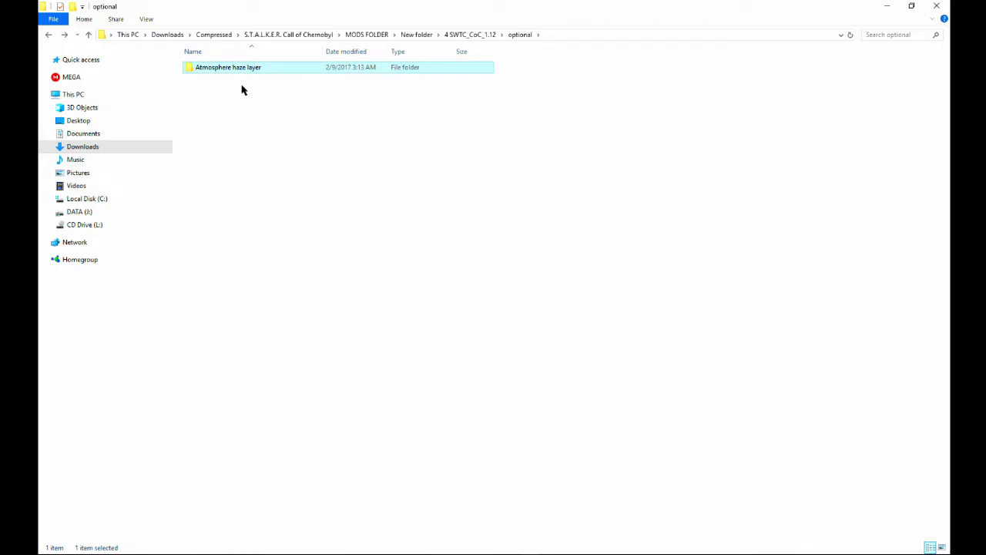
key(BackSpace)
key(BackSpace)
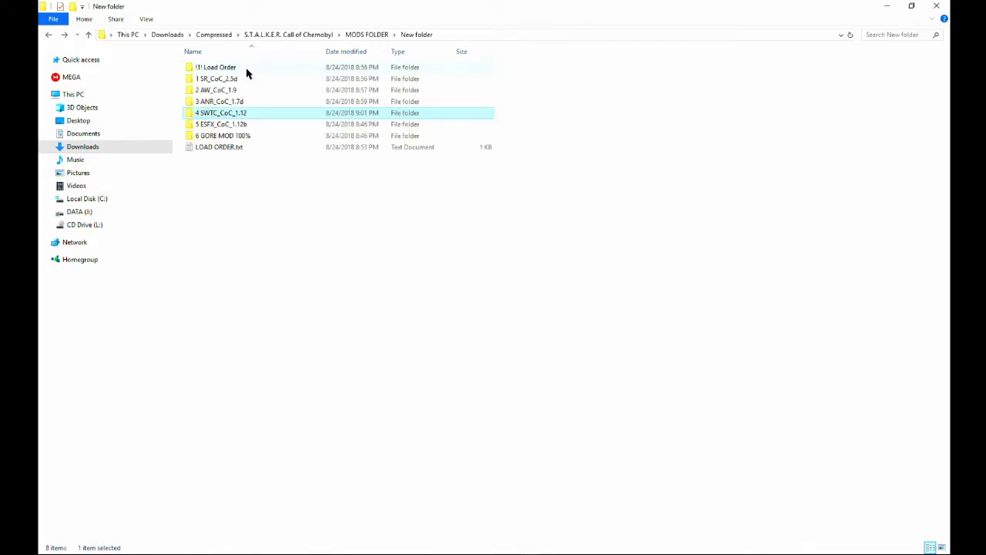
double_click(247, 69)
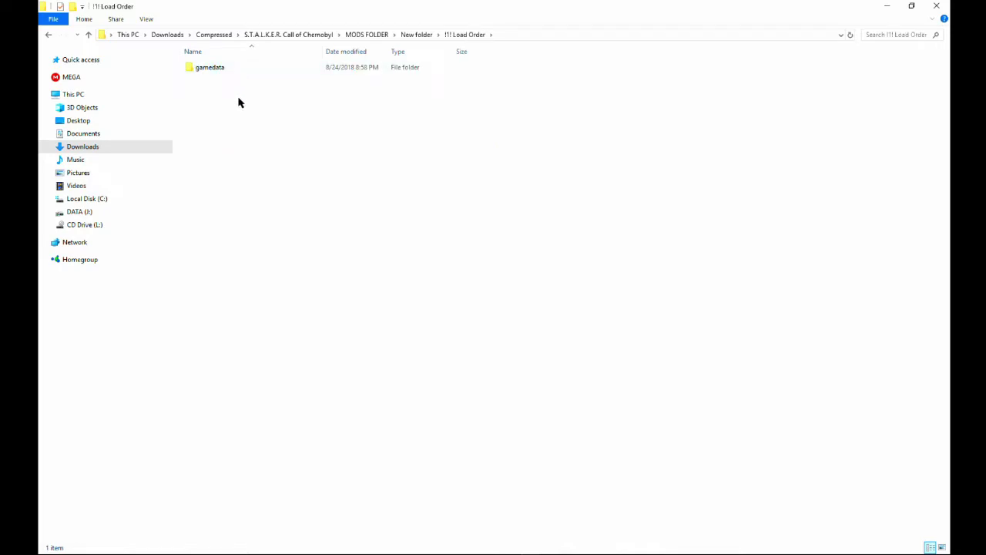
key(ctrl+v)
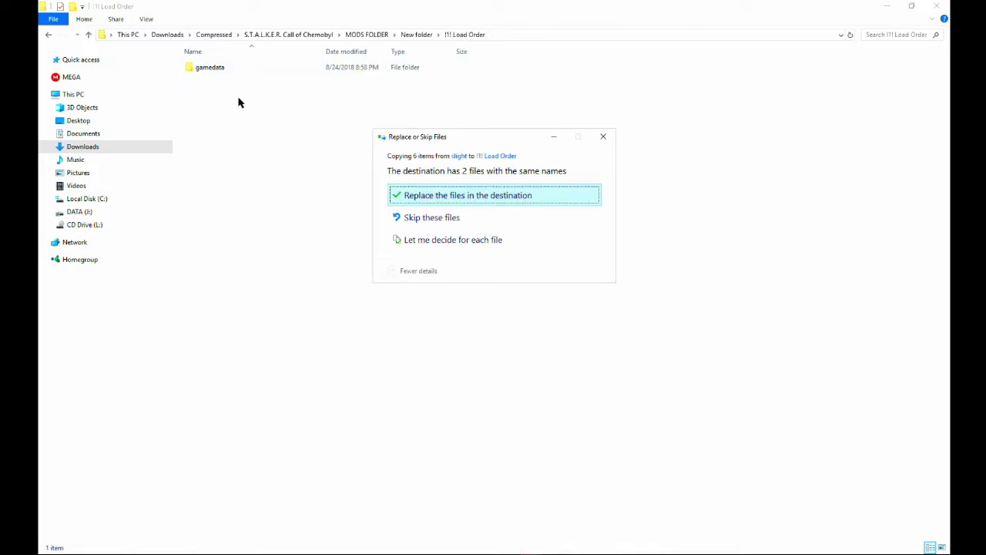
click(504, 202)
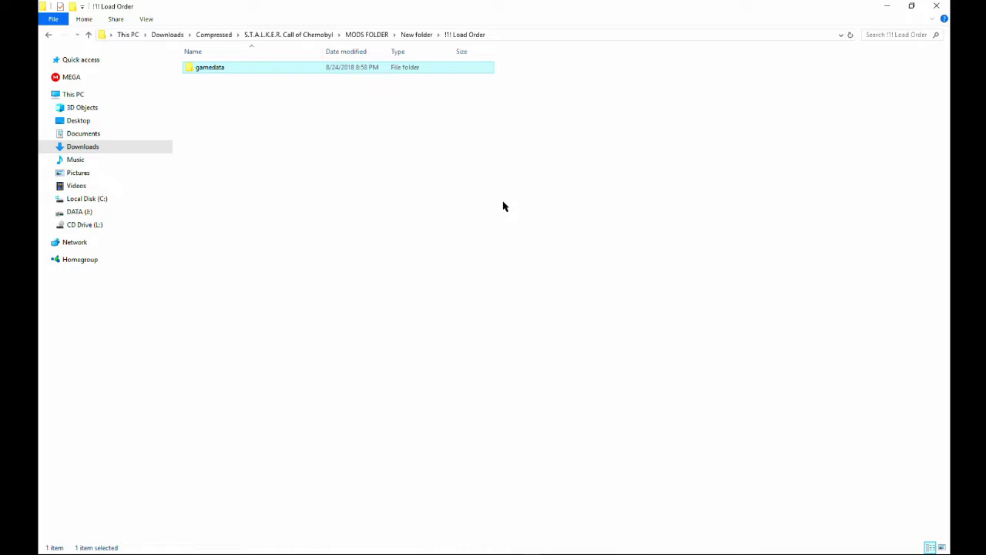
Delete readme.rtf from the 5 ESFX_CoC_1.12b folder.
key(BackSpace)
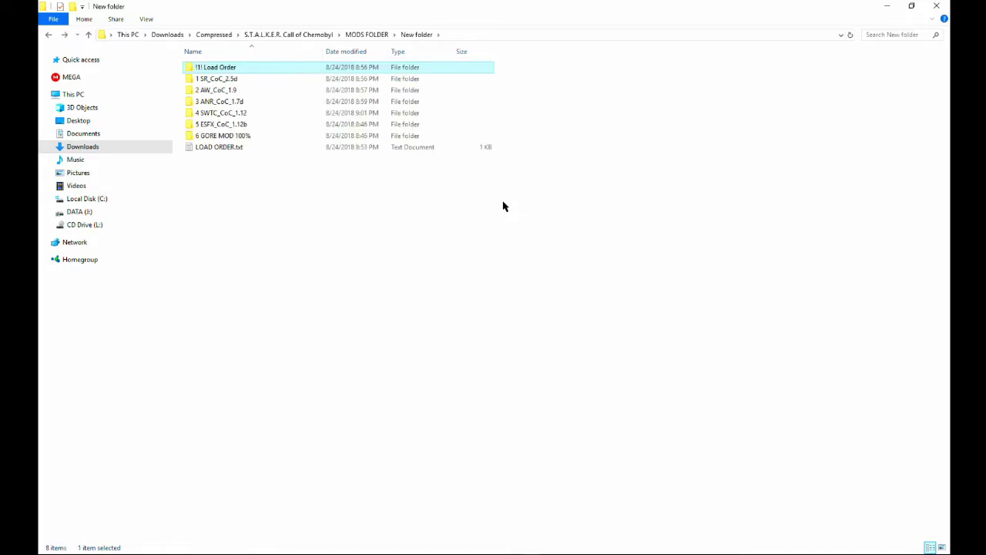
double_click(238, 123)
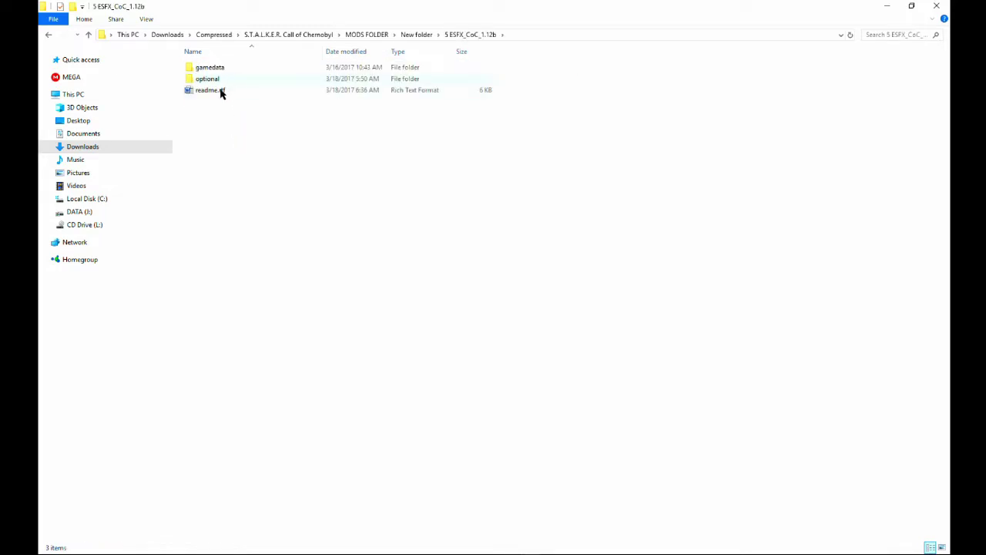
click(218, 94)
key(Delete)
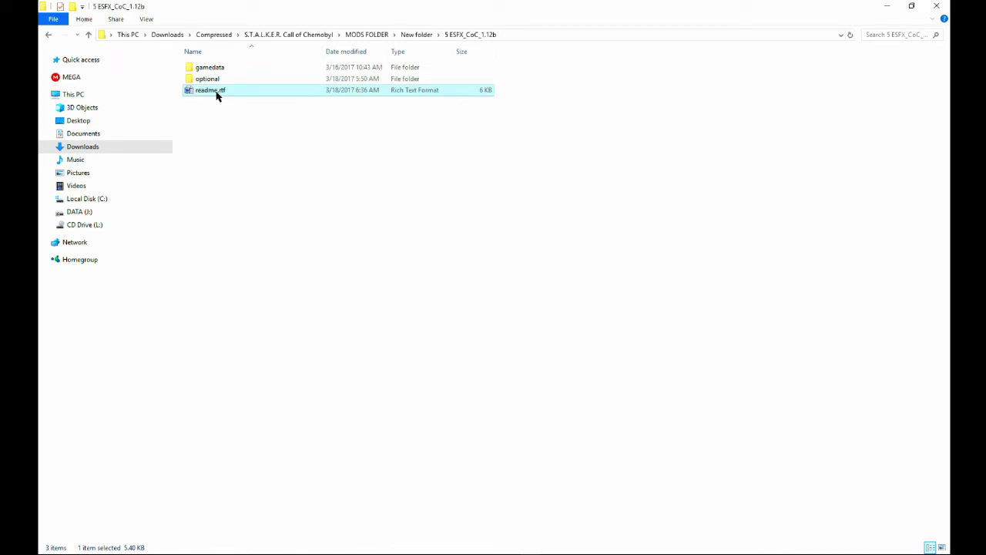
Copy the gamedata folder from 5 ESFX_CoC_1.12b into !1! Load Order.
click(220, 69)
double_click(219, 69)
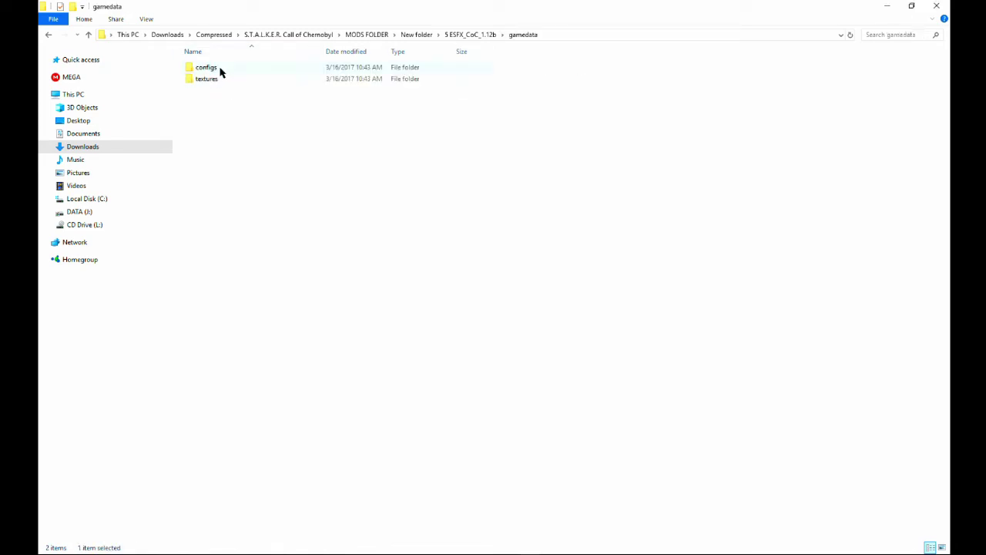
key(alt+Left)
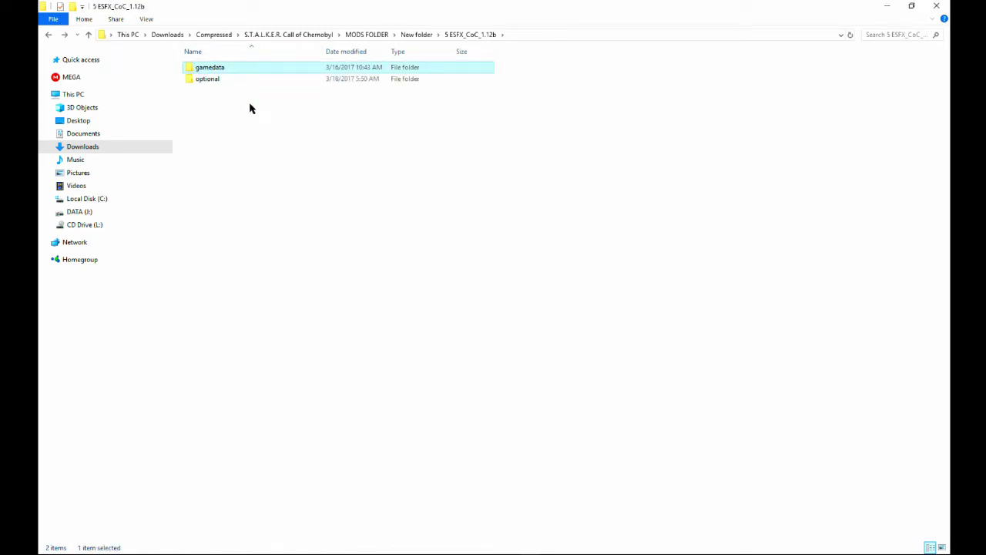
key(alt+Left)
key(alt+Left)
key(alt+Right)
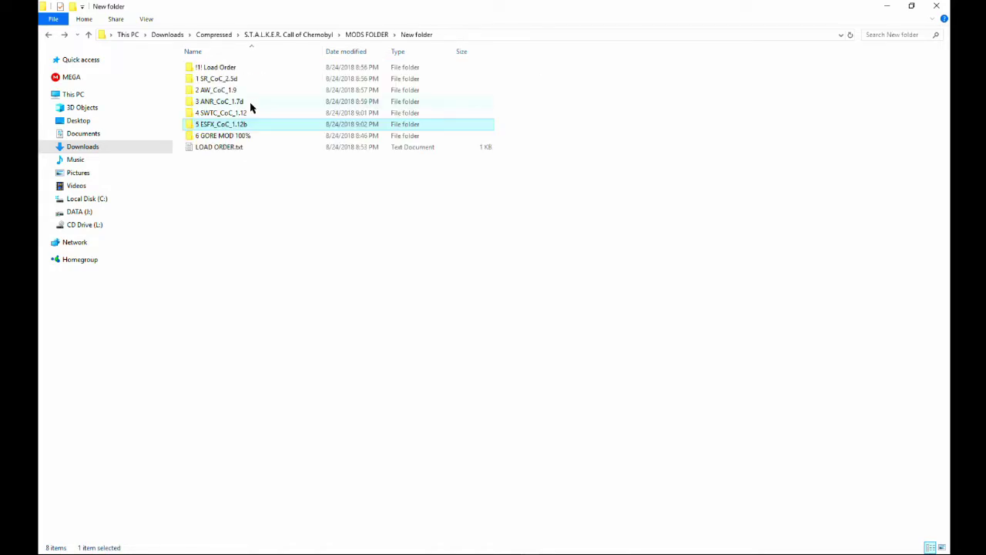
double_click(222, 125)
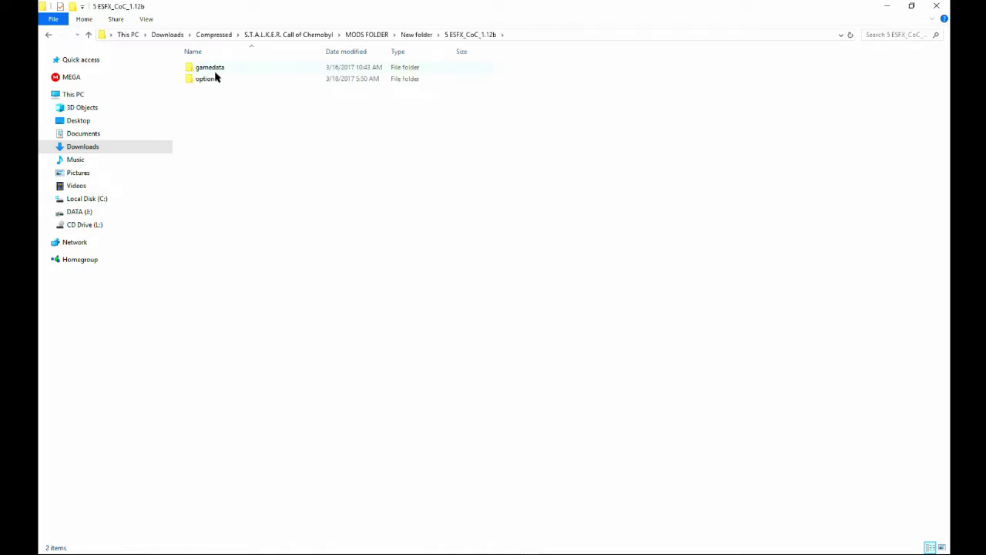
click(210, 71)
key(alt+Left)
double_click(221, 68)
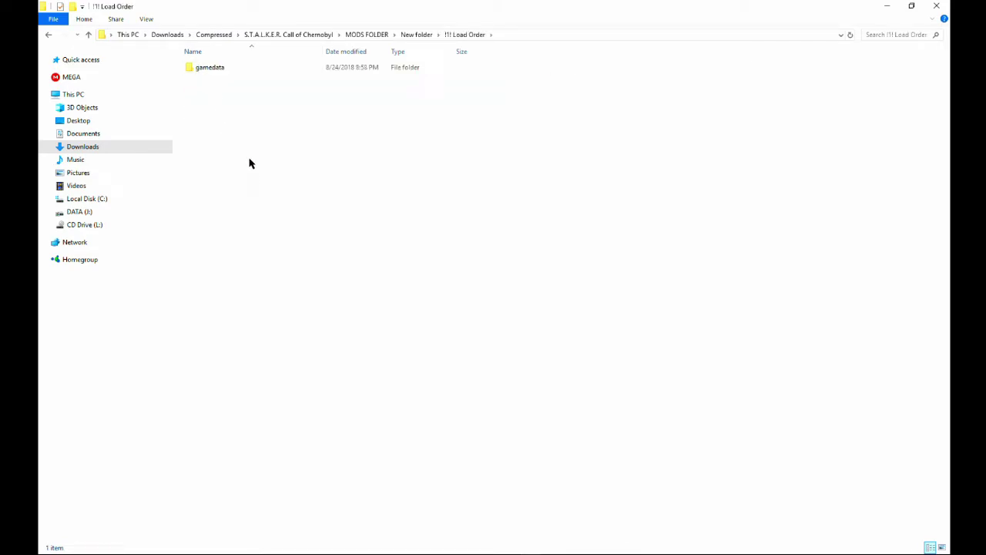
click(232, 67)
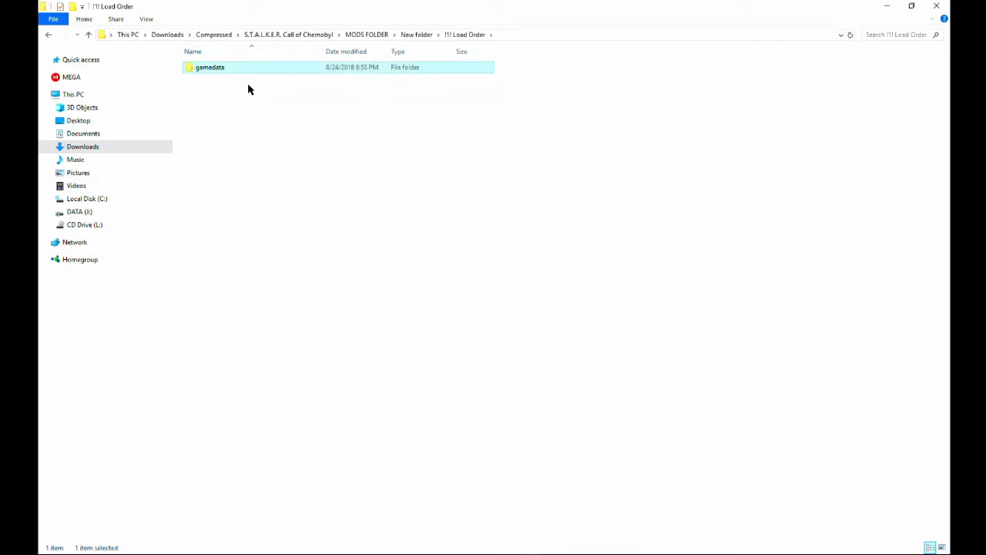
key(alt+Left)
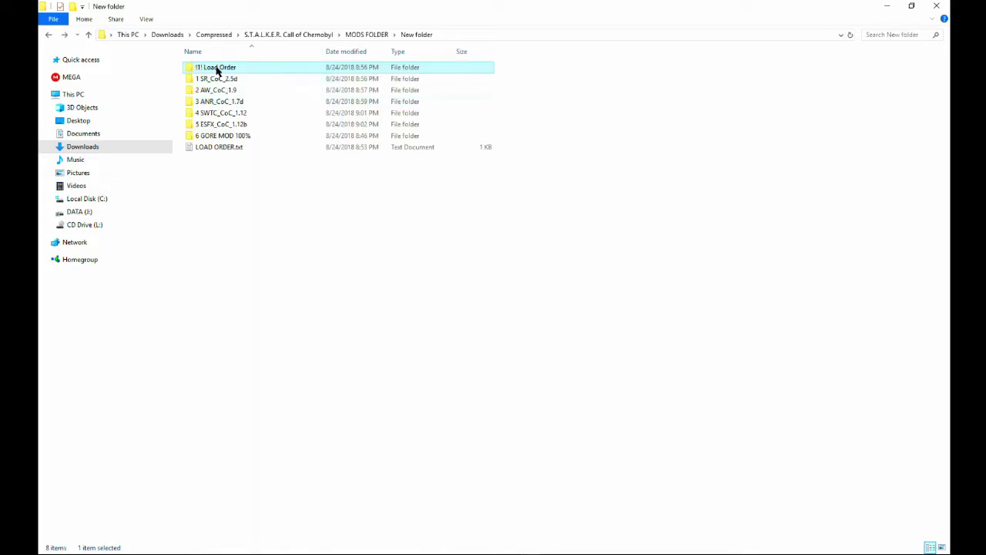
click(216, 137)
double_click(218, 136)
key(alt+Left)
Copy the AF3 sun fix gamedata folder from 5 ESFX_CoC_1.12b's optional folder into !1! Load Order.
double_click(222, 124)
double_click(216, 81)
double_click(237, 69)
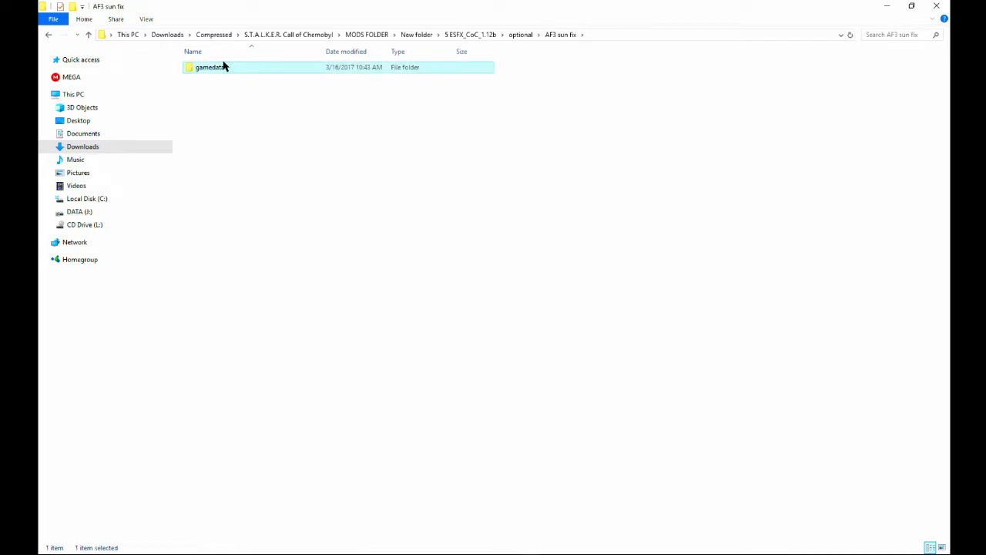
key(BackSpace)
key(BackSpace)
key(BackSpace)
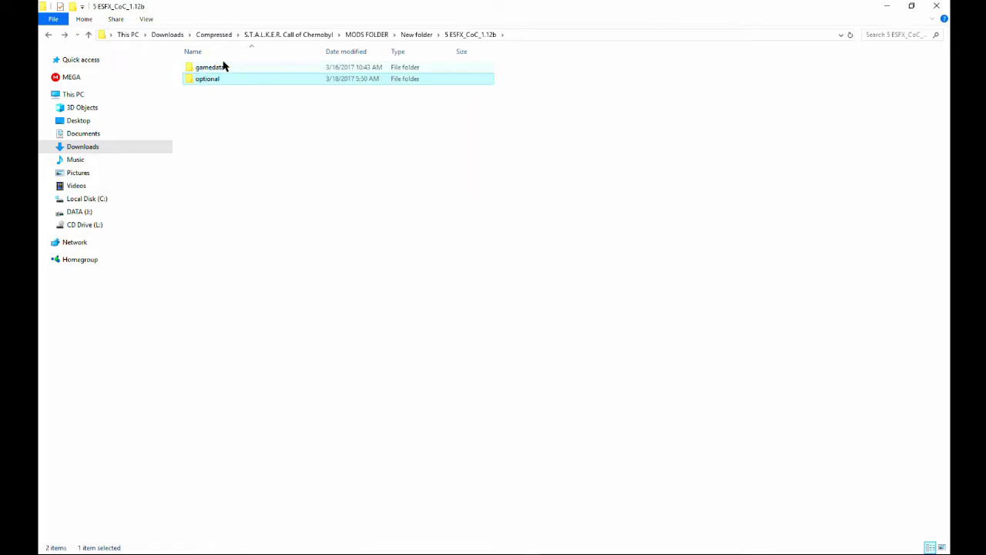
Paste the AF3 sun fix files into the !1! Load Order folder, replacing the existing files.
double_click(224, 67)
key(ctrl+v)
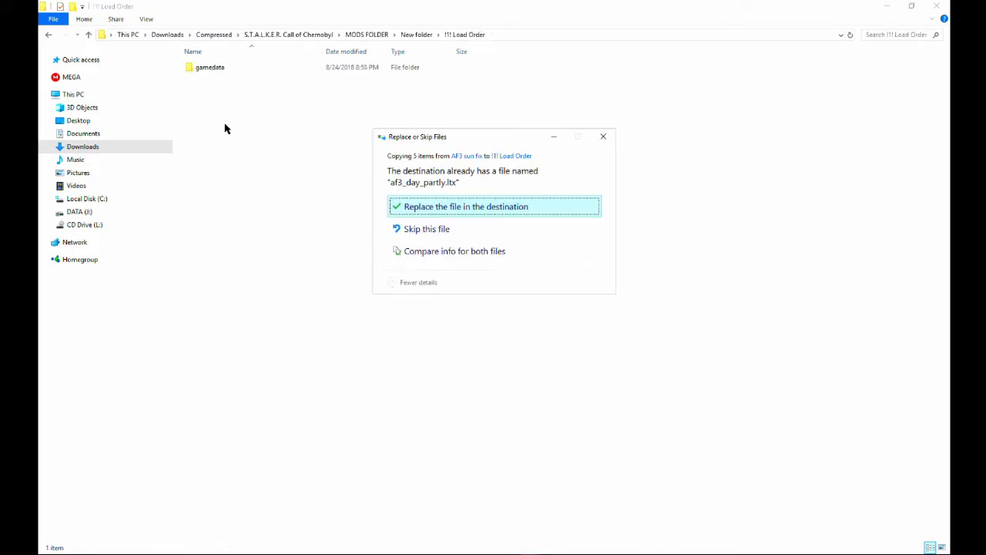
click(436, 205)
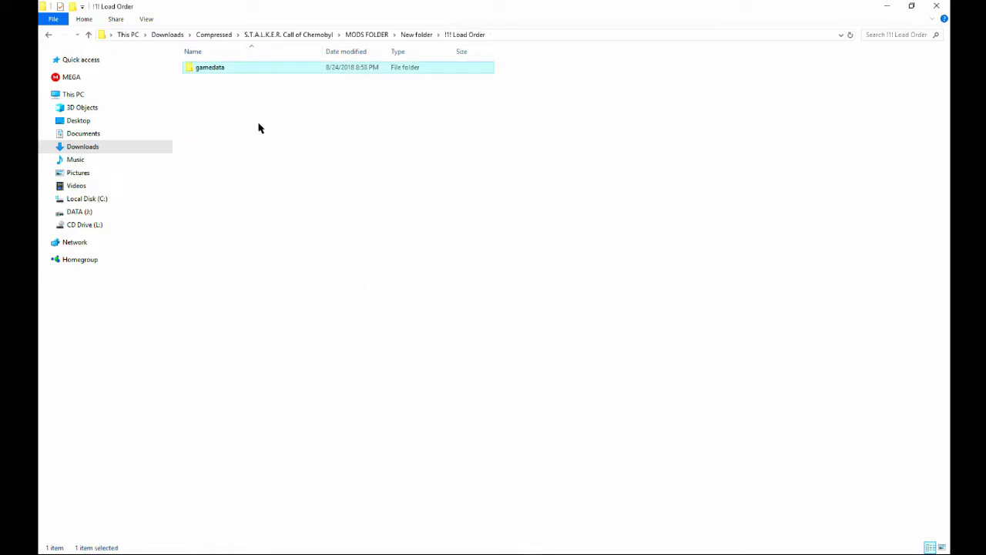
Look through the optional folder of 5 ESFX_CoC_1.12b, including disable lens flares, and return to the list of mod folders.
key(BackSpace)
double_click(222, 124)
double_click(224, 79)
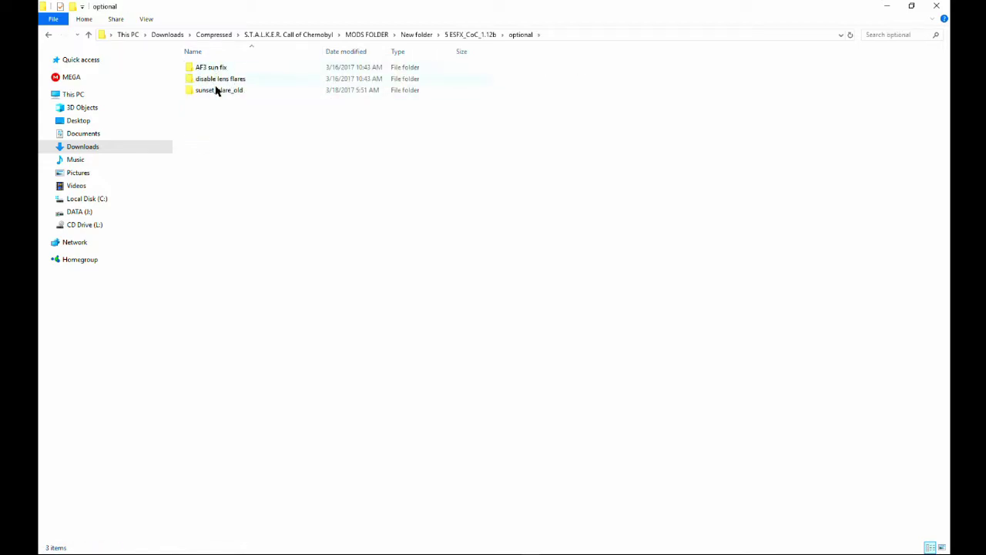
double_click(236, 80)
key(BackSpace)
key(BackSpace)
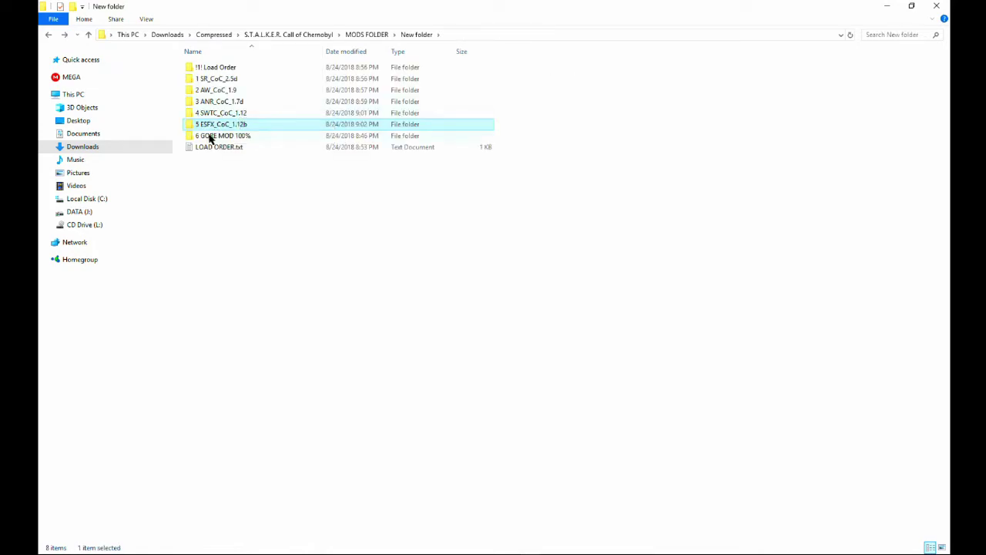
Examine the gamedata folder in 6 GORE MOD 100% and the matching gamedata folder in !1! Load Order.
double_click(265, 135)
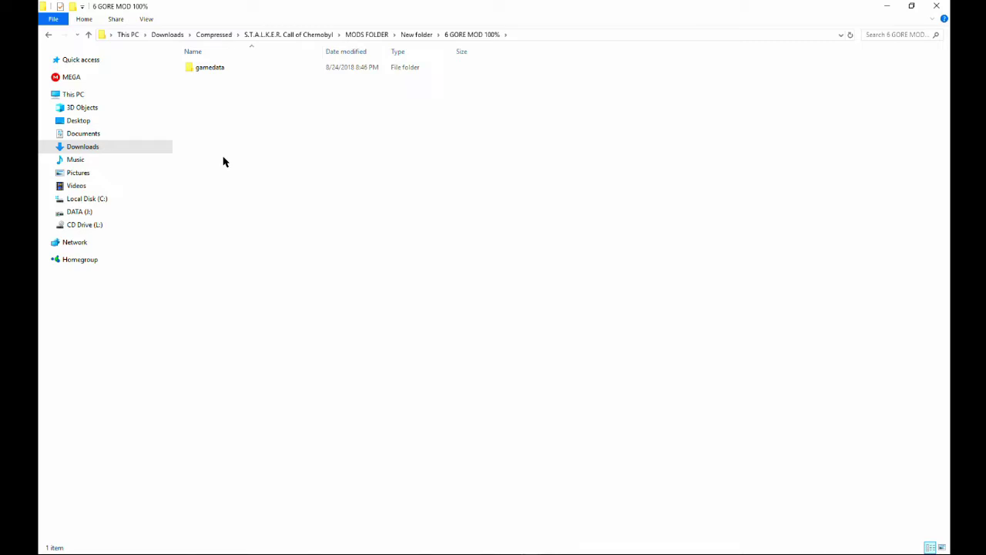
drag(223, 161, 252, 59)
double_click(246, 71)
key(BackSpace)
key(BackSpace)
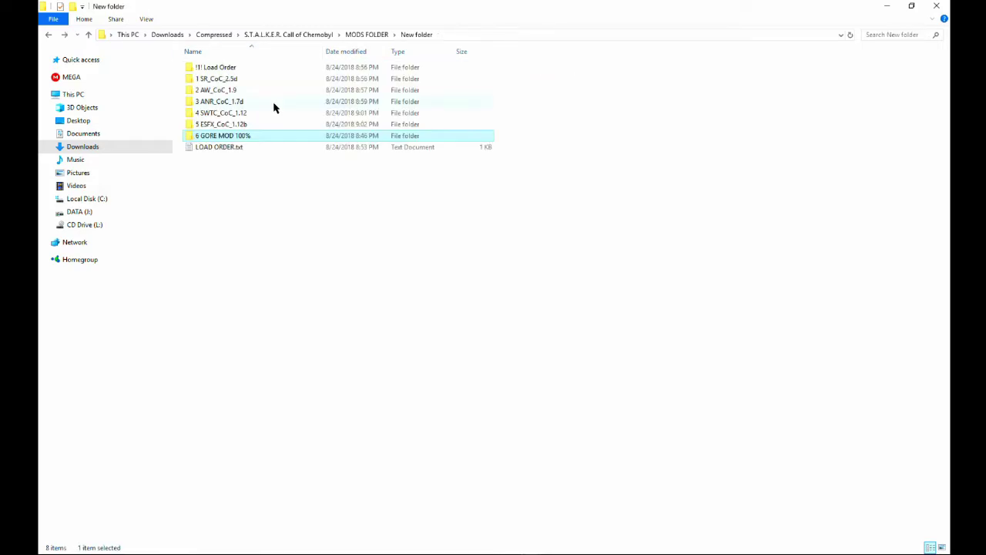
double_click(247, 137)
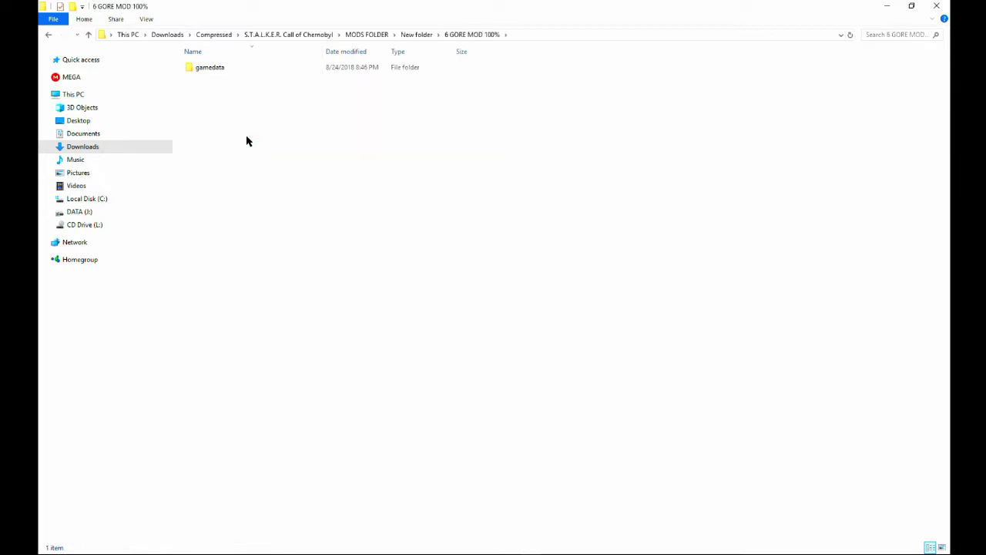
click(209, 66)
key(BackSpace)
double_click(220, 68)
click(213, 64)
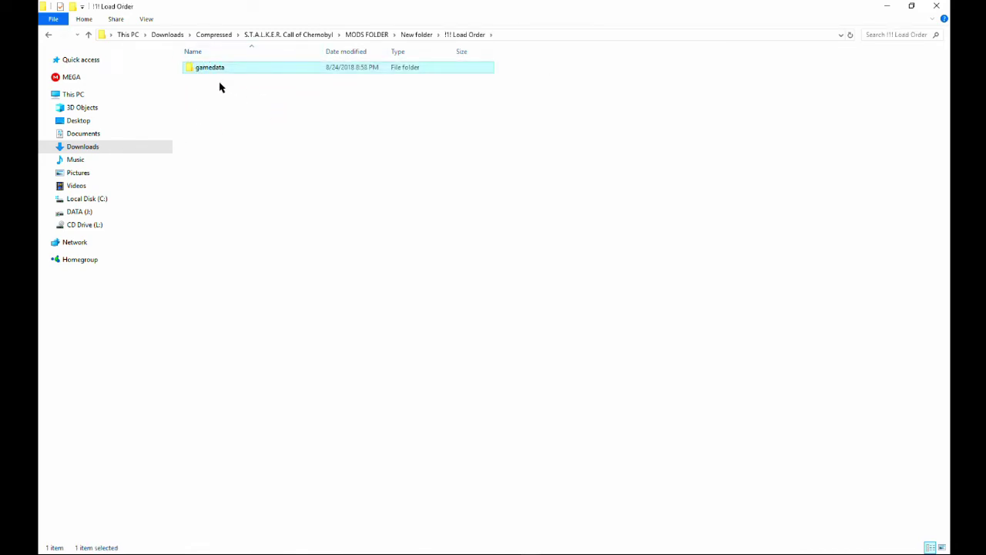
Delete the six numbered mod folders, from 1 SR_CoC_2.5d to 6 GORE MOD 100%, keeping !1! Load Order and LOAD ORDER.txt.
key(BackSpace)
click(230, 136)
shift+click(228, 79)
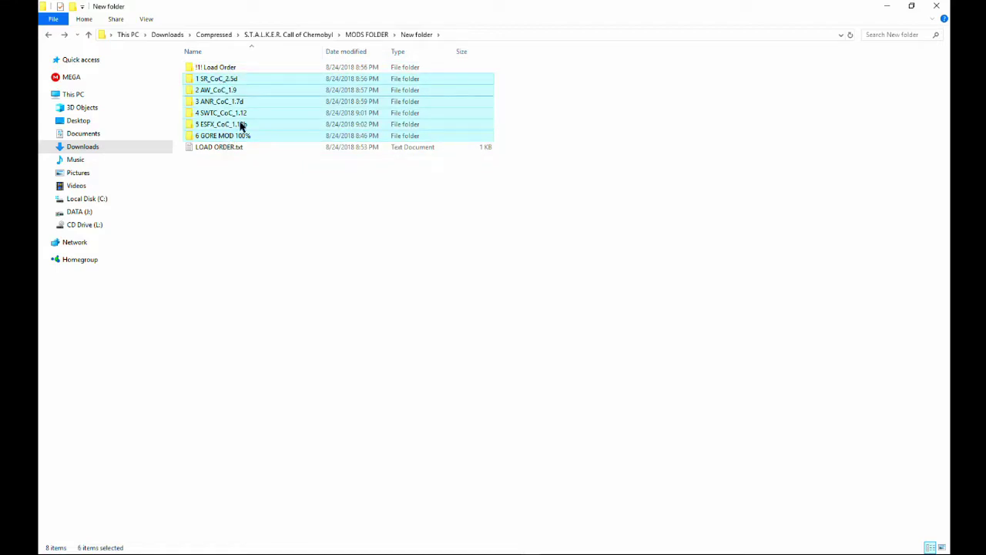
key(Delete)
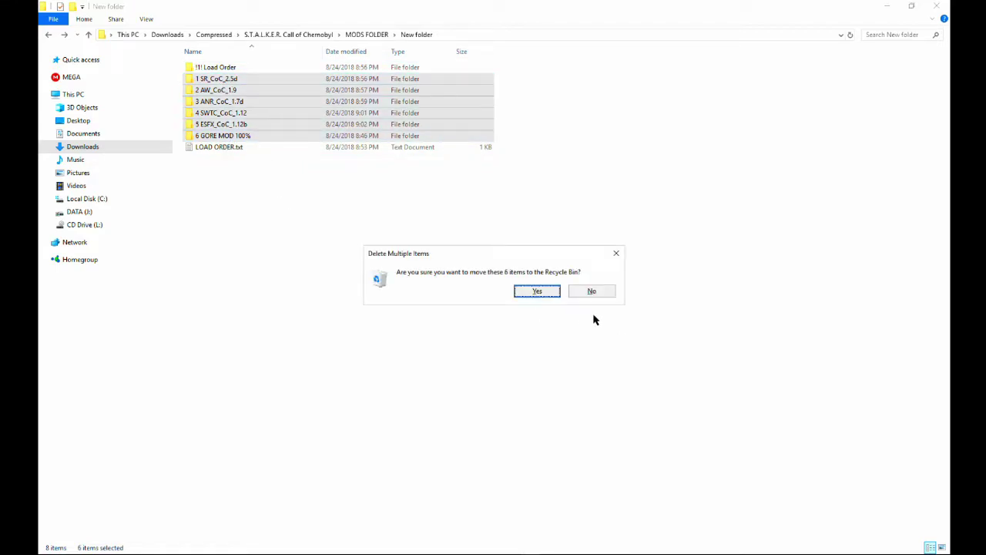
click(529, 292)
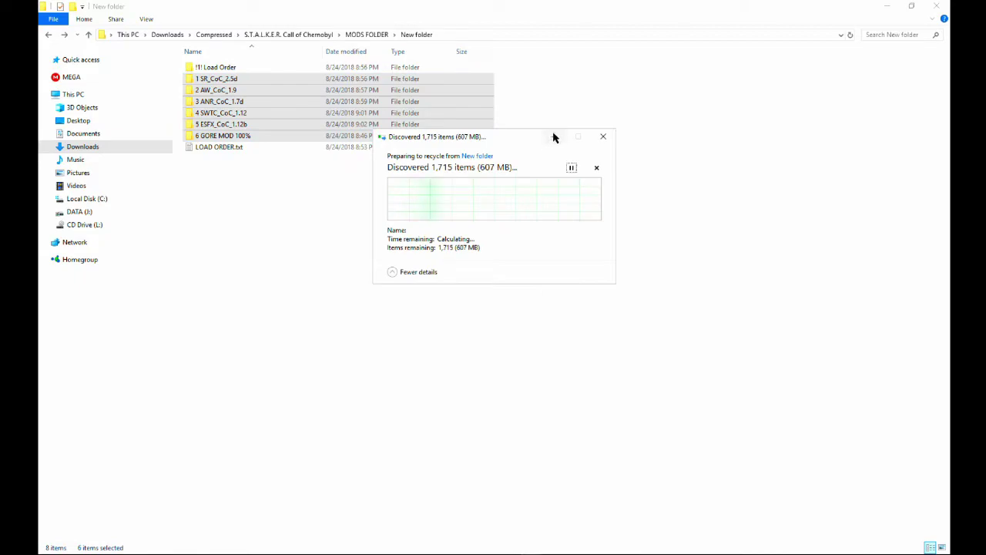
Check the !1! Load Order folder, and open the 1!1 READY TO INSTALL!!! folder within MODS FOLDER.
click(233, 67)
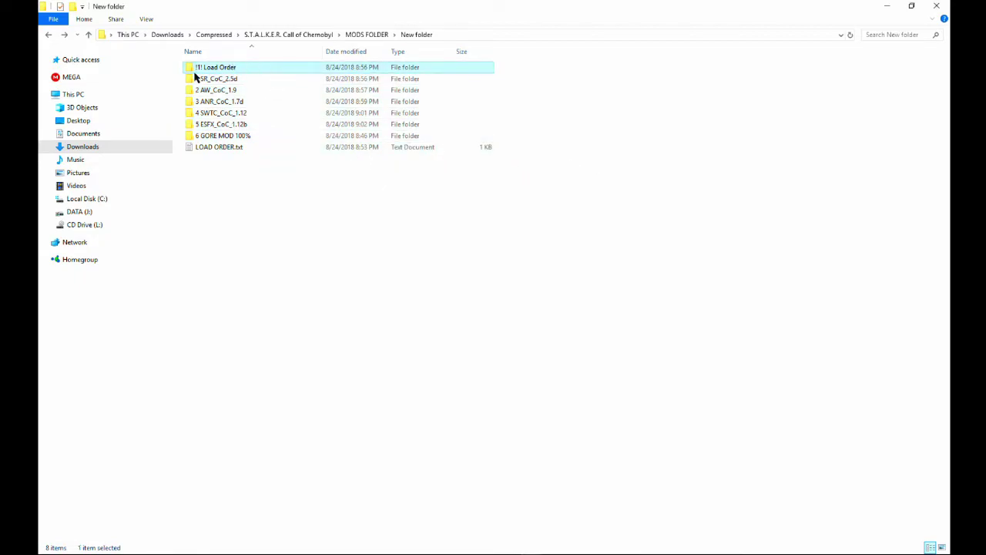
double_click(233, 71)
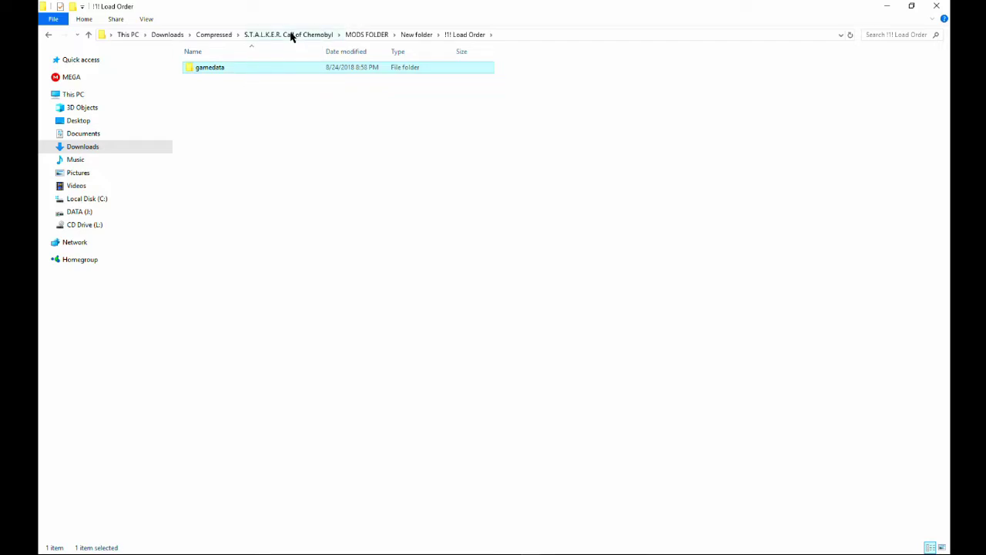
click(329, 35)
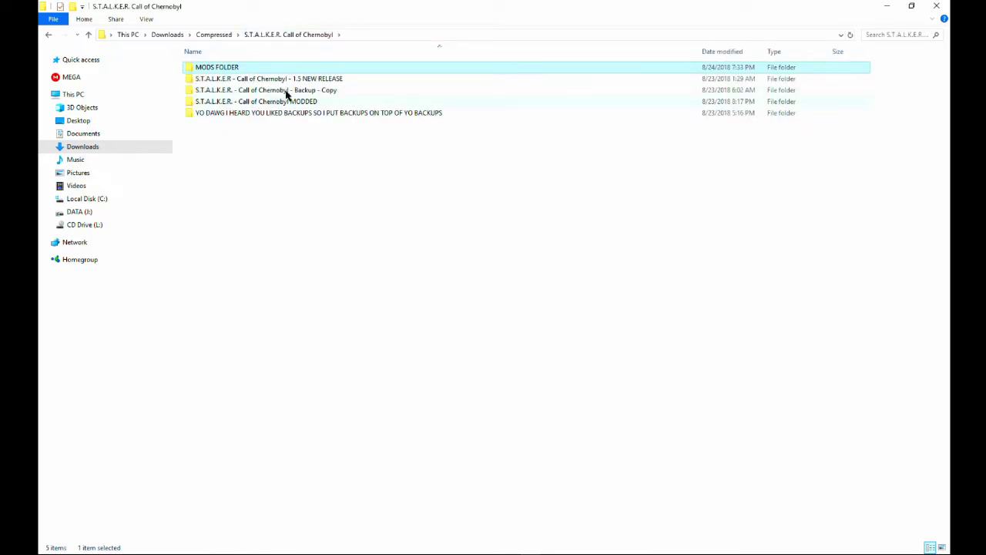
double_click(283, 68)
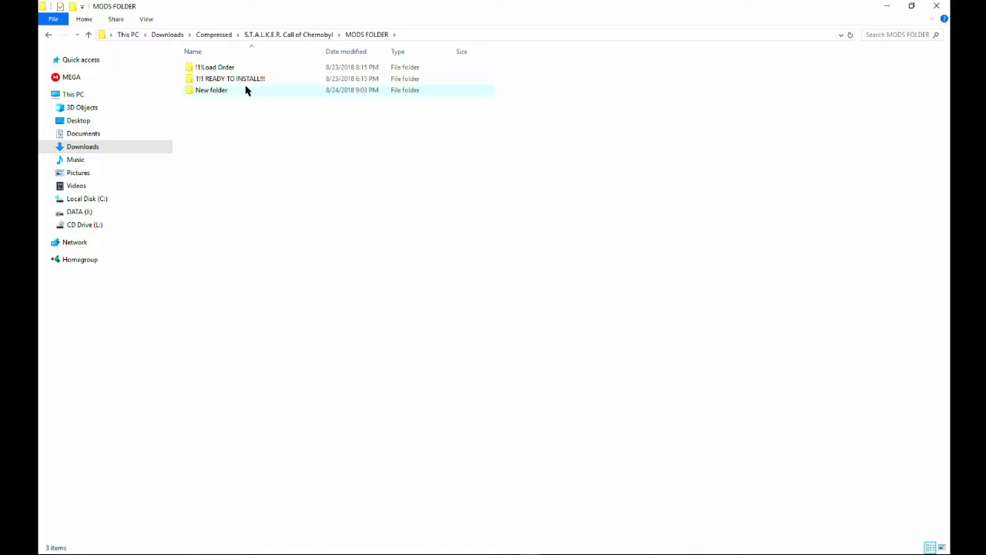
double_click(247, 79)
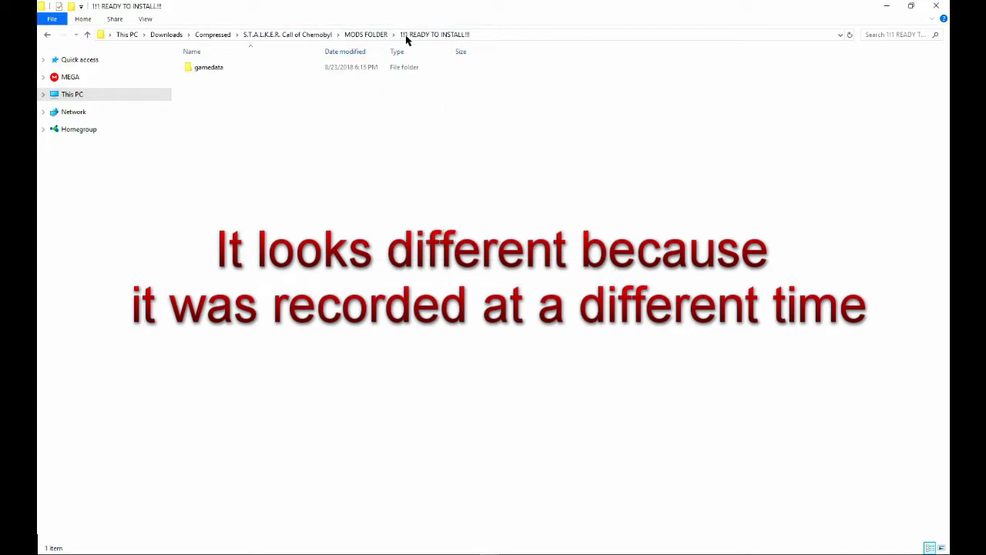
Delete the folders DONE 1 through DONE 6 from the !1!Load Order folder in MODS FOLDER.
click(377, 35)
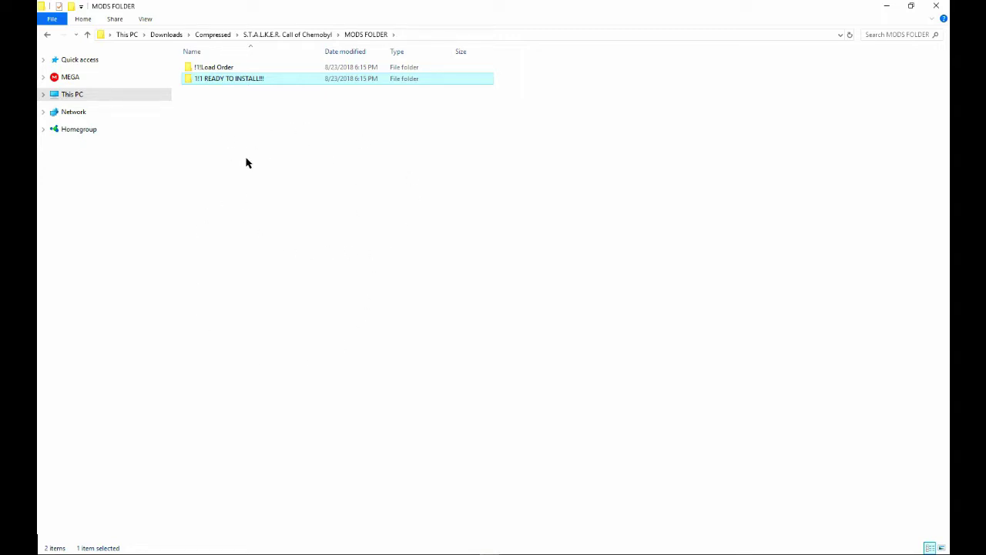
double_click(208, 68)
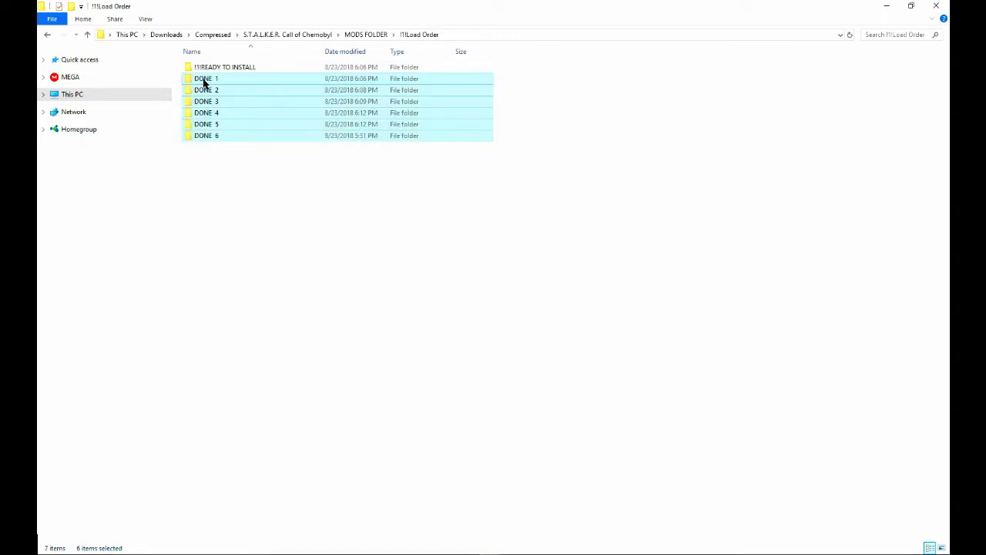
key(Delete)
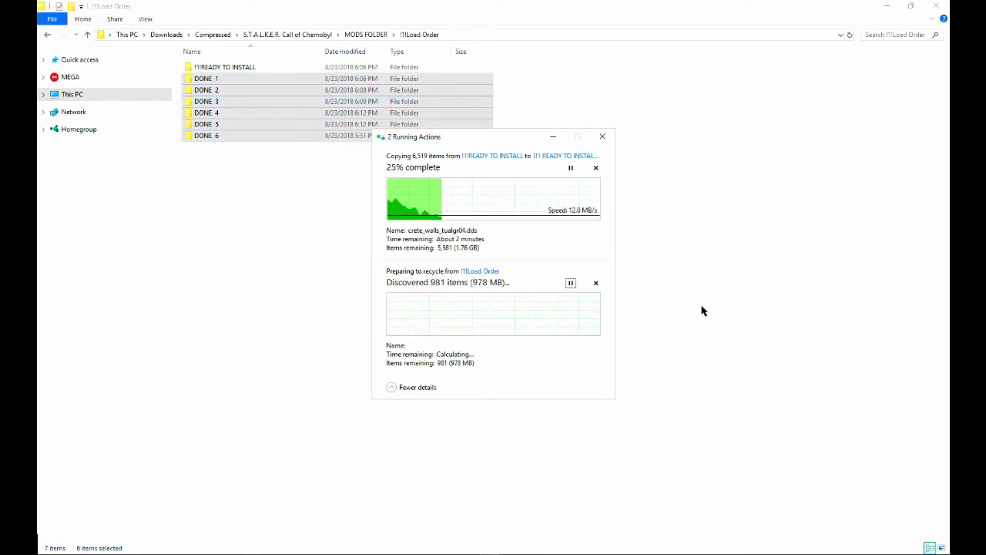
click(685, 257)
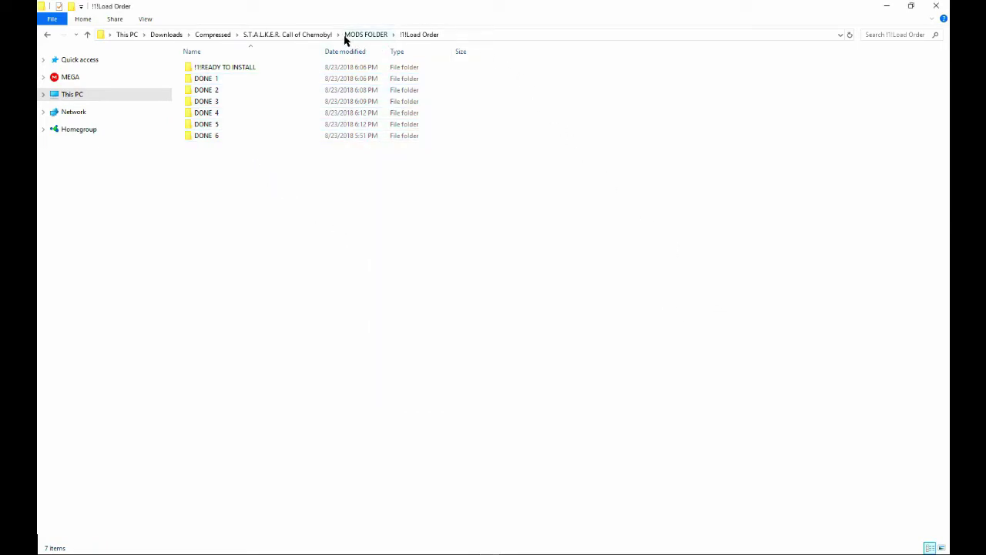
Inspect the !1!READY TO INSTALL folder inside !1!Load Order and check the progress of the running copy and recycle operations.
double_click(235, 67)
drag(259, 123, 266, 154)
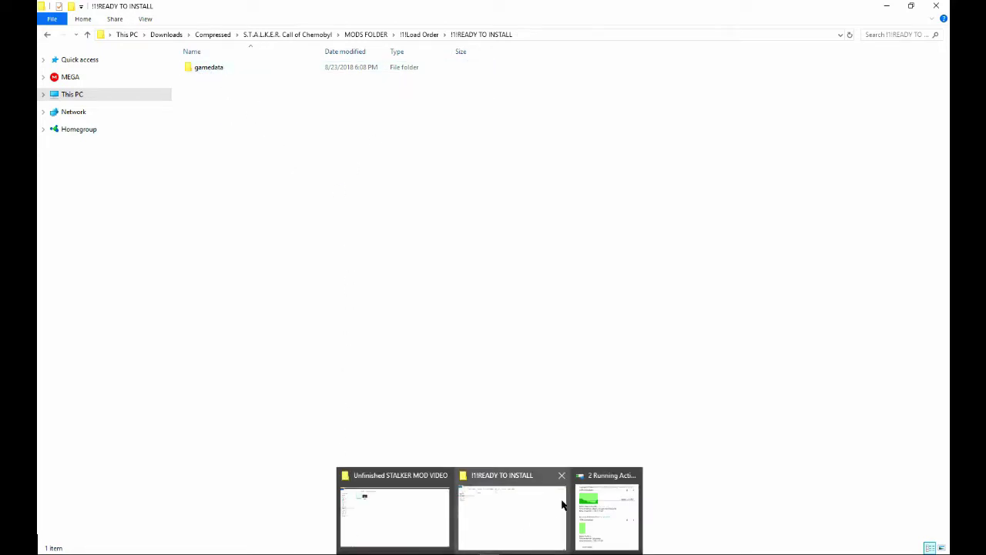
click(605, 511)
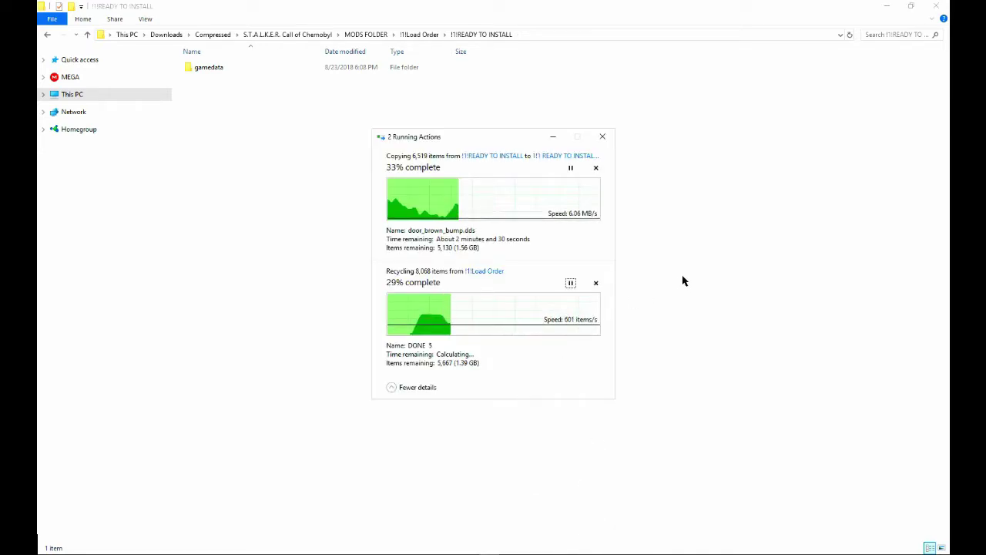
click(696, 155)
click(47, 34)
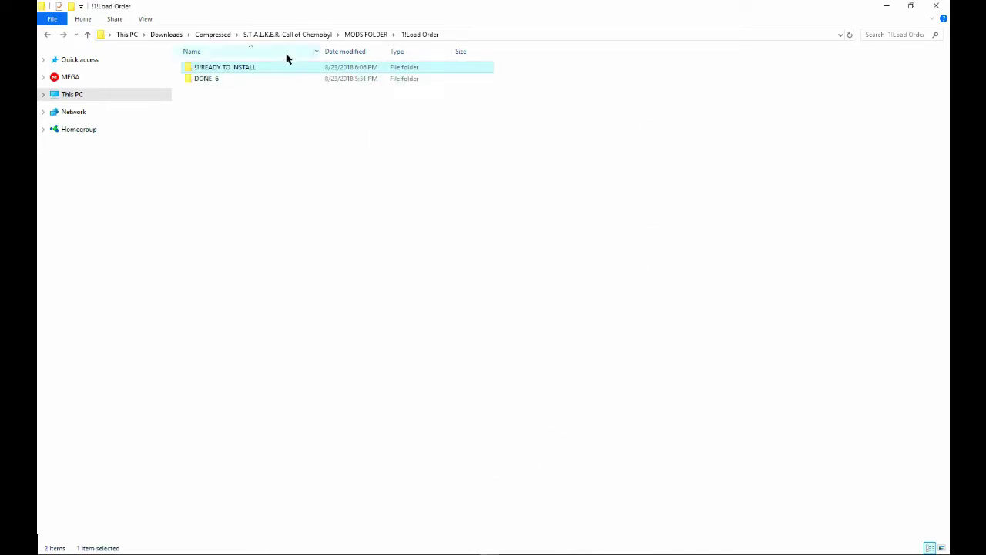
Open the S.T.A.L.K.E.R. - Call of Chernobyl MODDED folder and locate its gamedata folder.
click(353, 35)
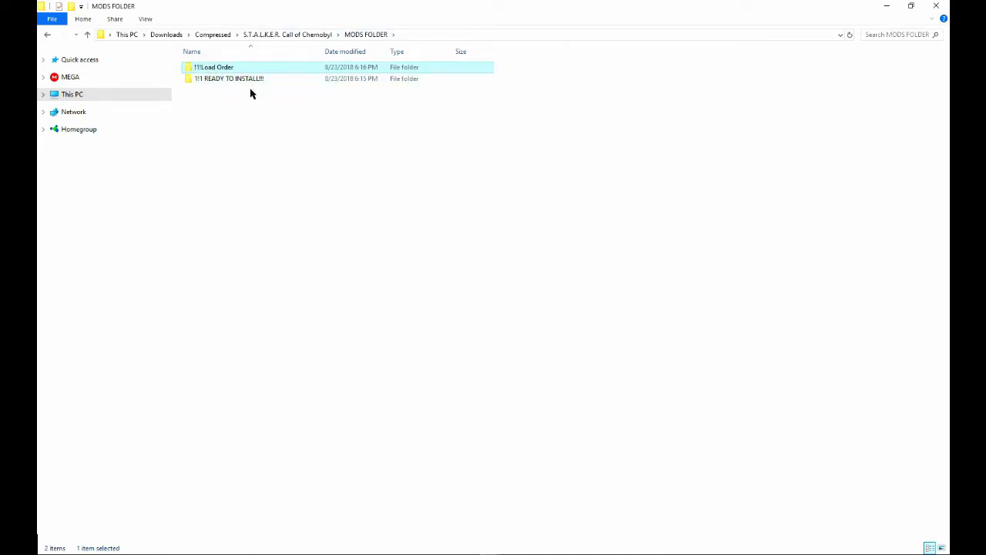
click(288, 35)
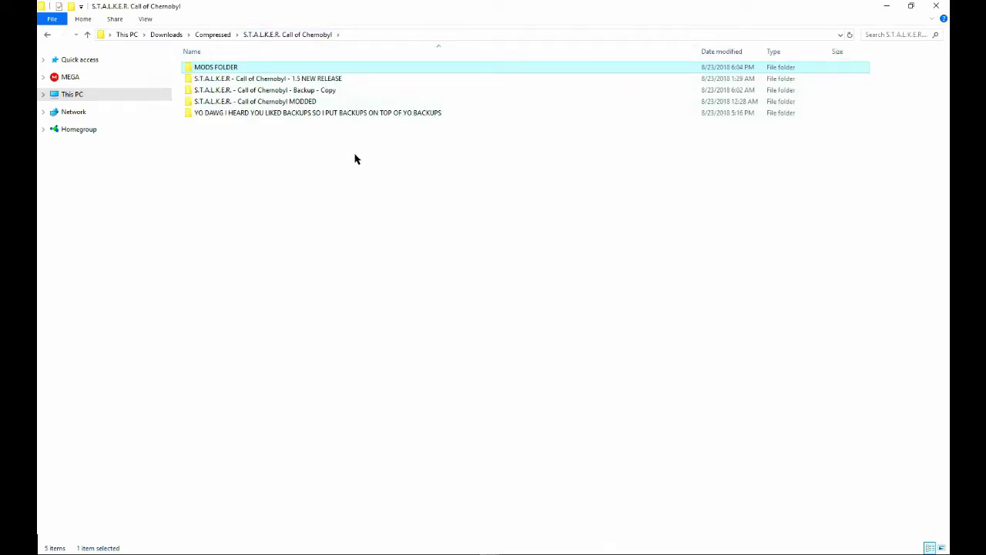
double_click(290, 103)
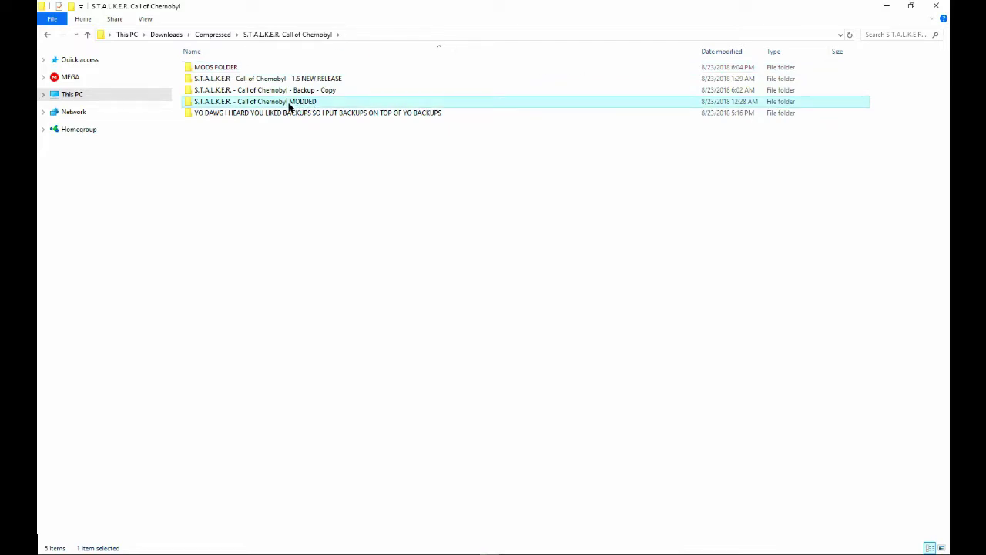
click(214, 112)
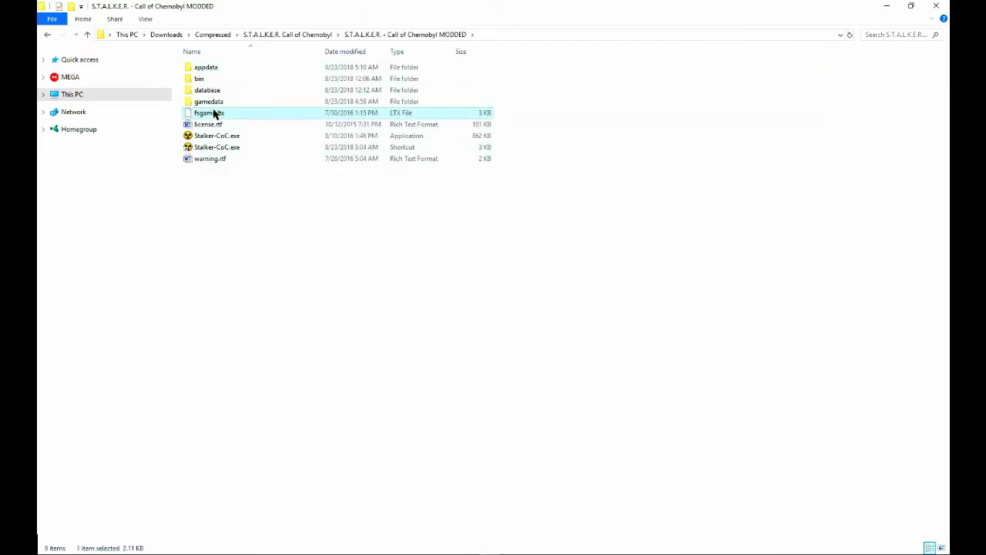
click(221, 104)
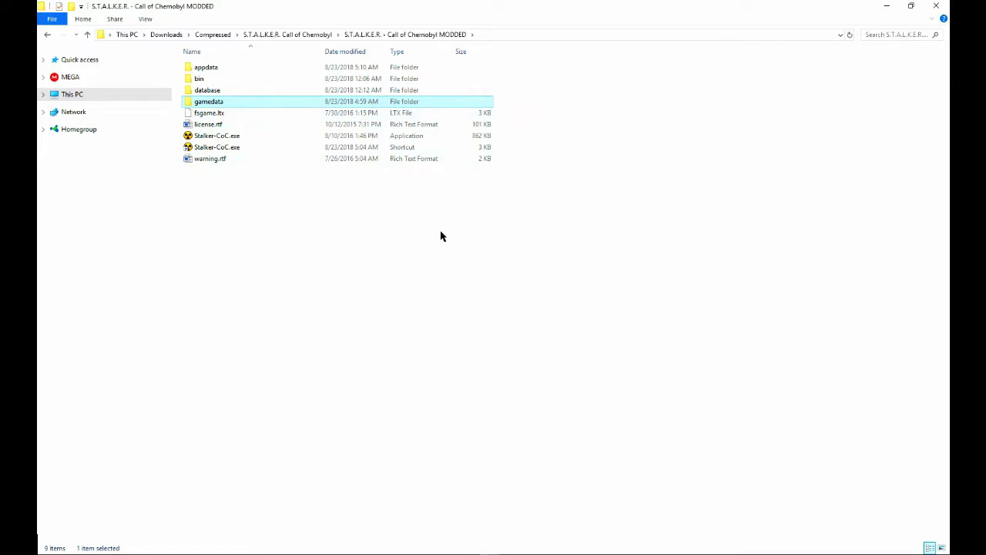
Return to MODS FOLDER and check what remains in its !1!Load Order folder.
key(BackSpace)
double_click(220, 68)
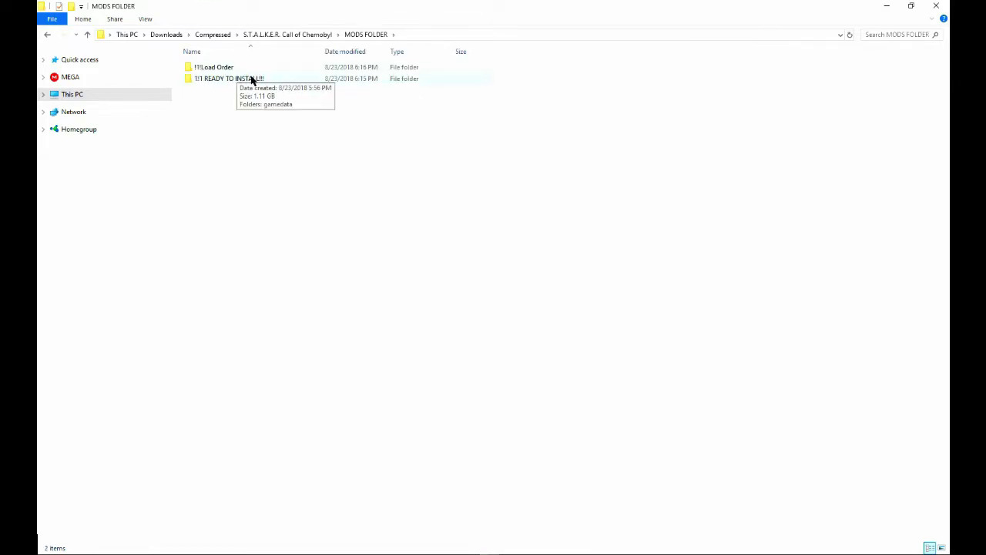
double_click(238, 68)
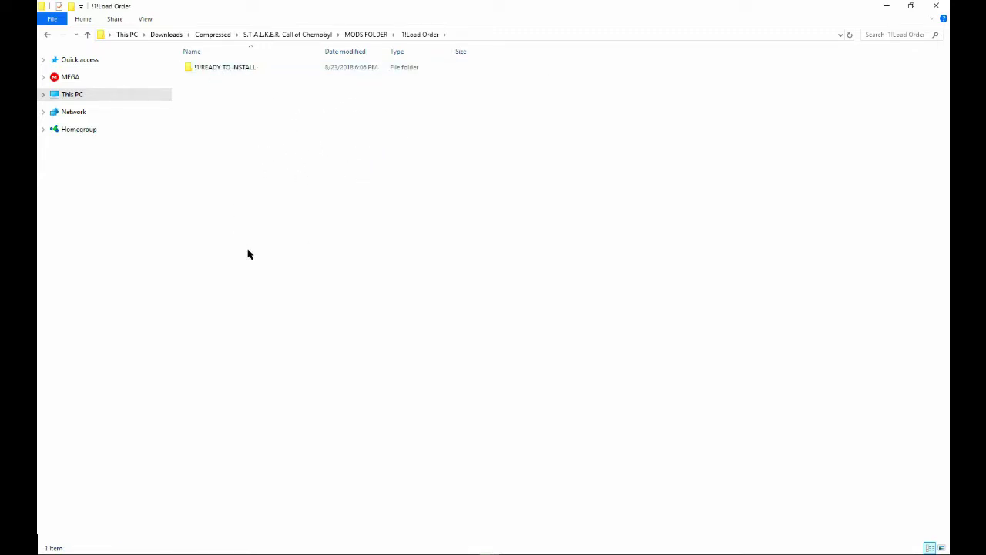
key(alt+Left)
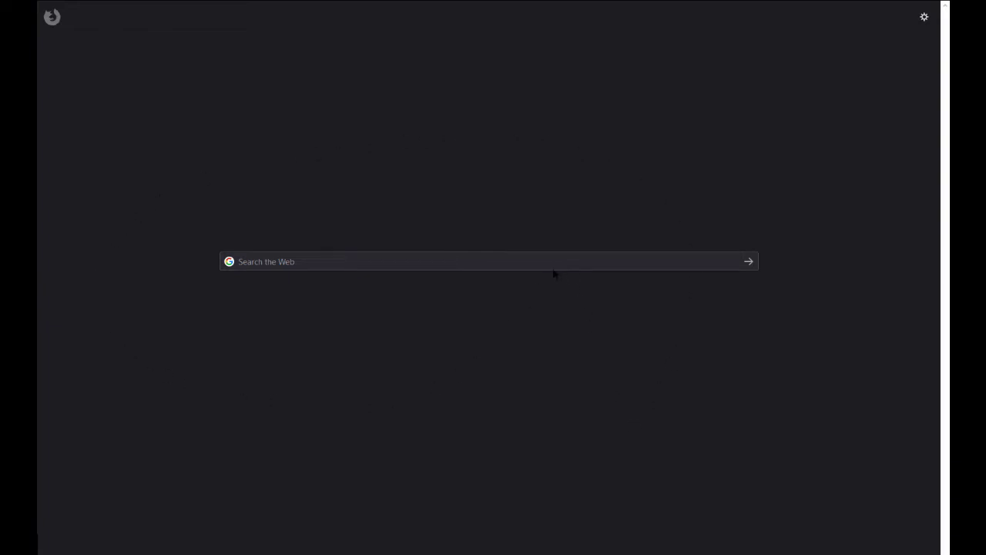
Switch to Firefox and look through the open ModDB addon pages, ending on More Fast Travel Locations v15 with its download popup closed.
mouse_move(352, 1)
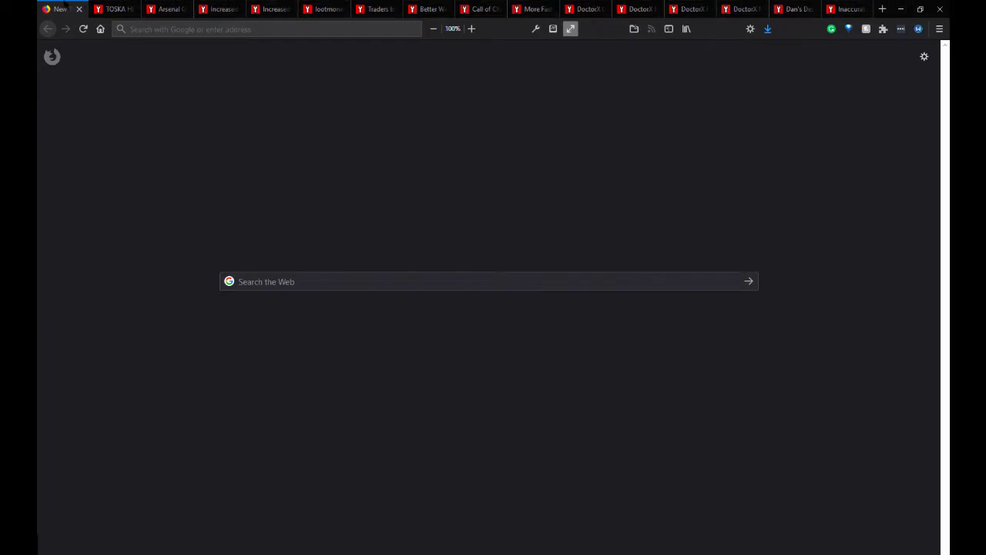
click(114, 8)
click(169, 9)
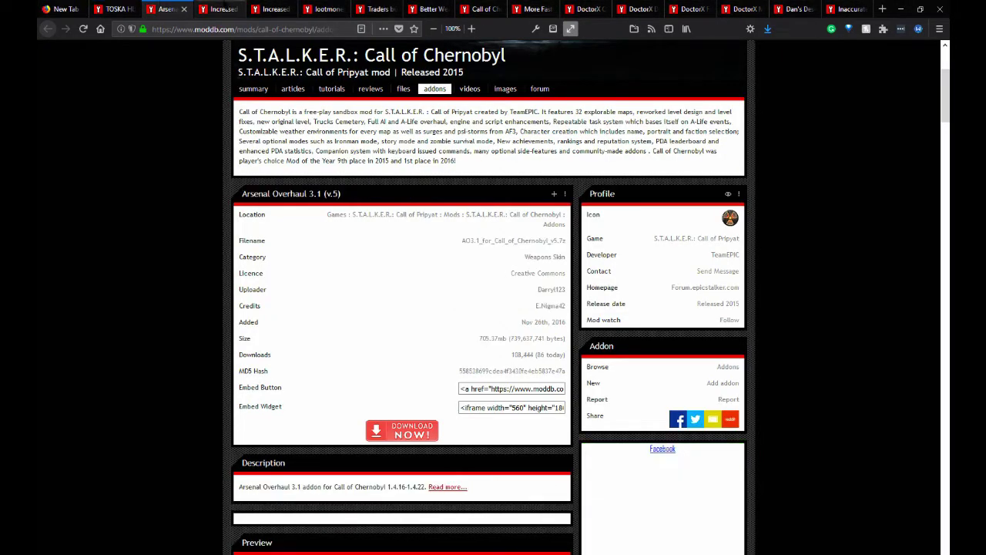
click(223, 8)
click(275, 8)
click(324, 8)
click(376, 6)
click(430, 6)
click(490, 6)
click(541, 6)
click(589, 6)
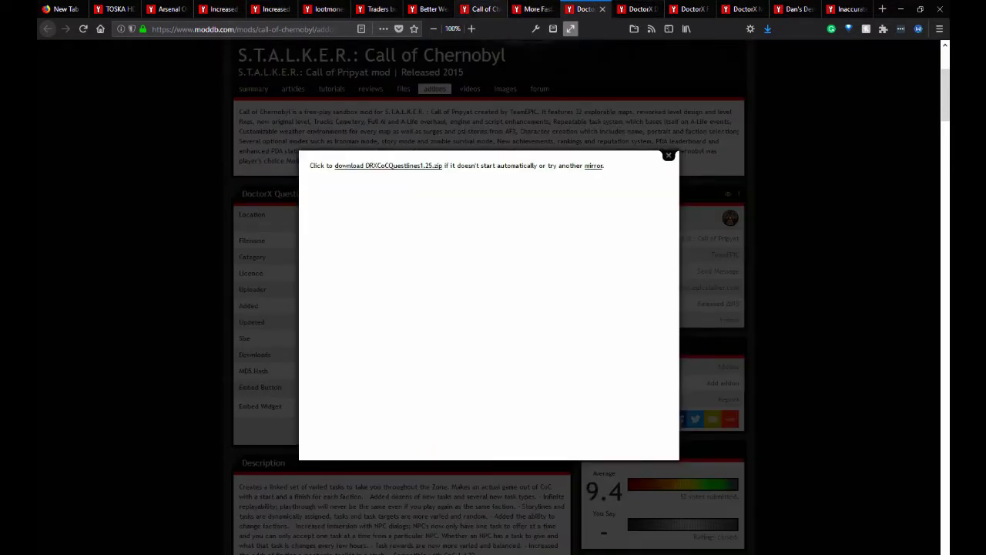
click(534, 7)
click(668, 137)
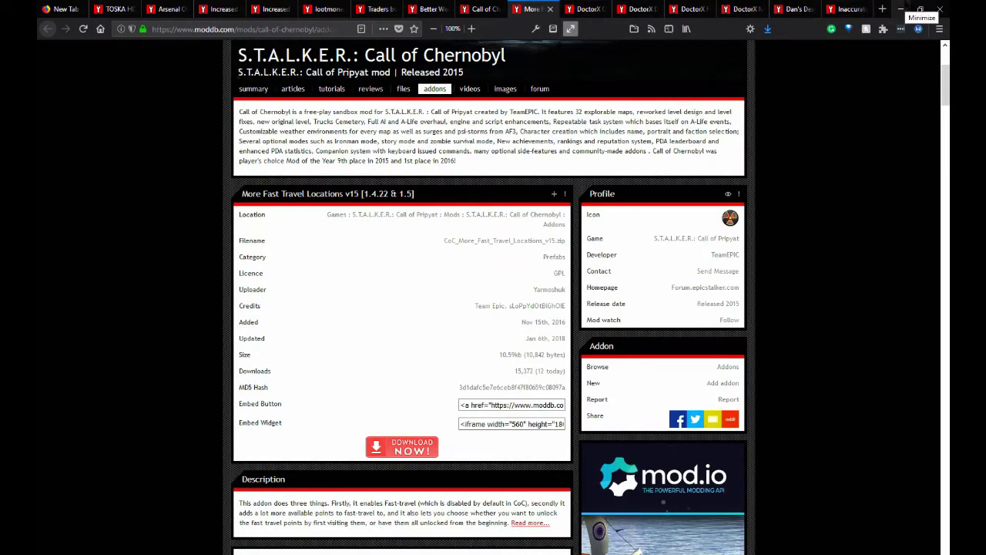
Switch back to the !1!Load Order folder, extract 3 100kg.zip into its own 3 100kg folder, and delete the archive.
click(901, 9)
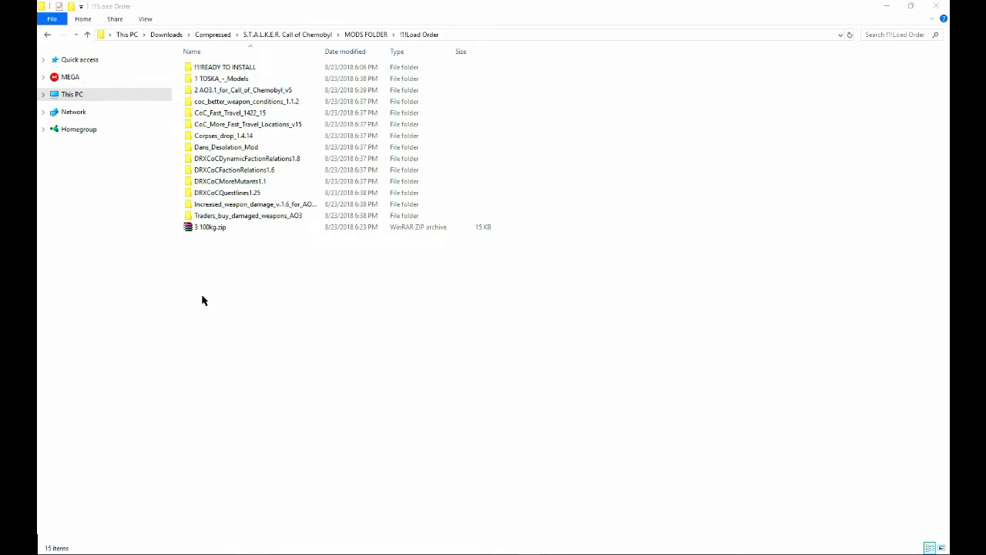
click(216, 228)
right_click(217, 228)
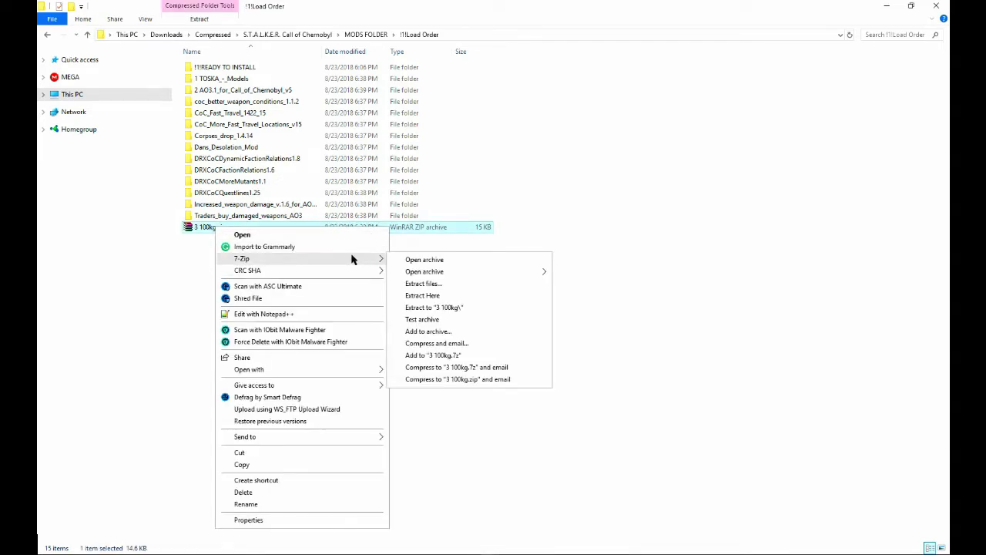
mouse_move(367, 259)
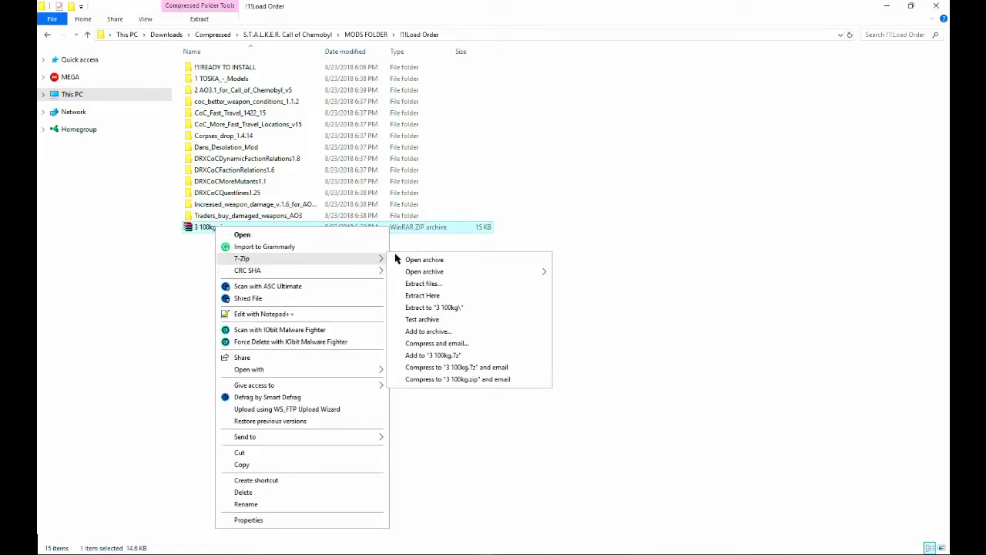
click(461, 311)
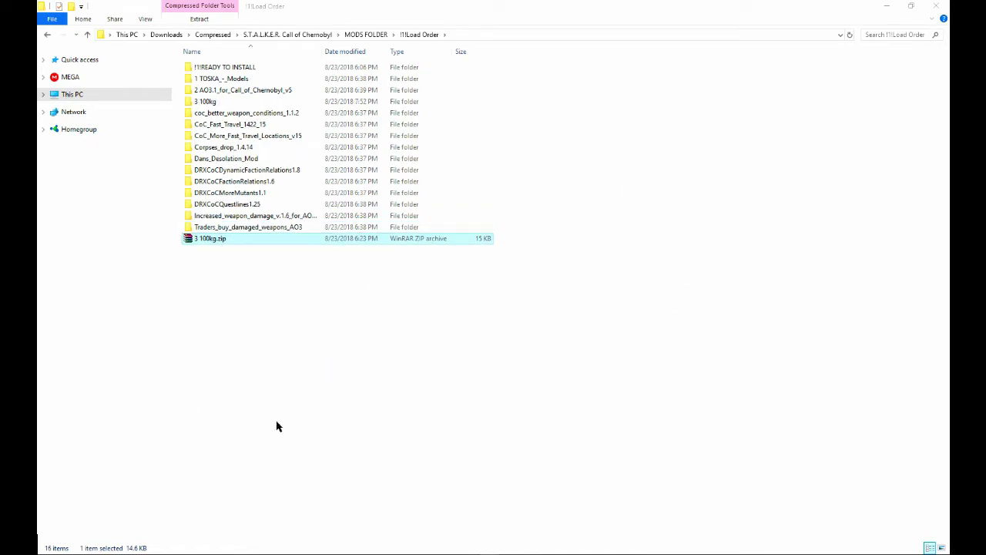
key(Delete)
key(Return)
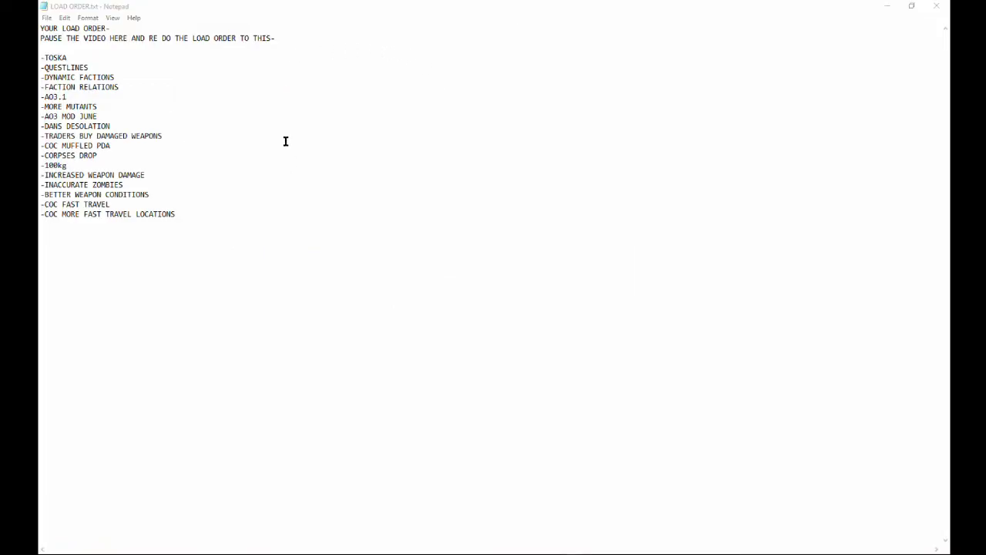
Review the mod sequence in LOAD ORDER.txt from TOSKA to COC MORE FAST TRAVEL LOCATIONS and the numbered mod folders in !1!Load Order.
drag(42, 58, 179, 229)
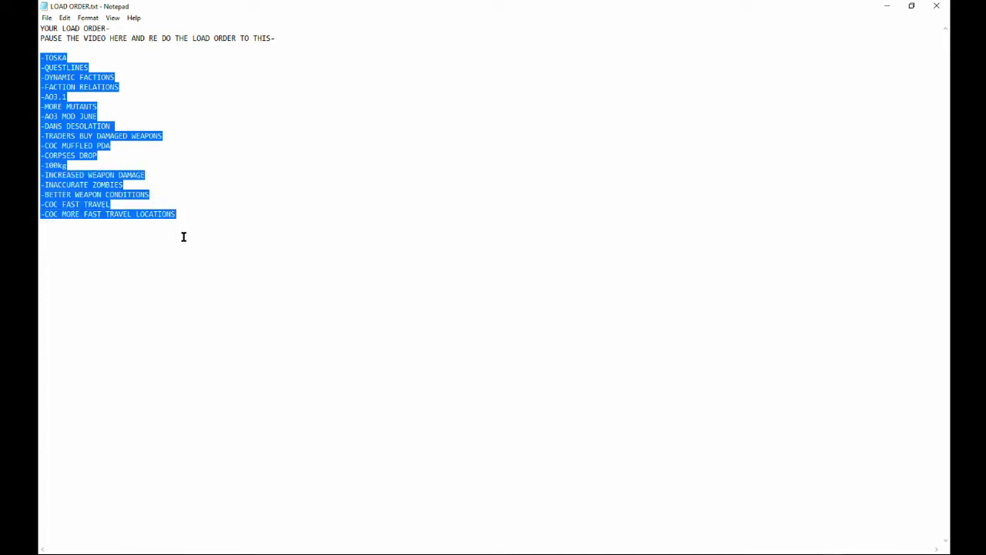
click(183, 236)
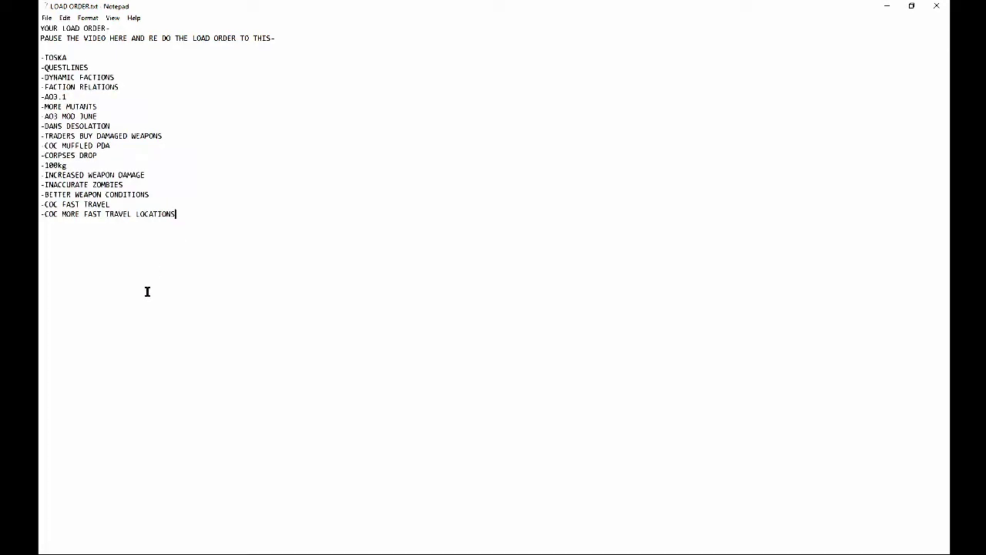
drag(42, 54, 167, 289)
click(187, 281)
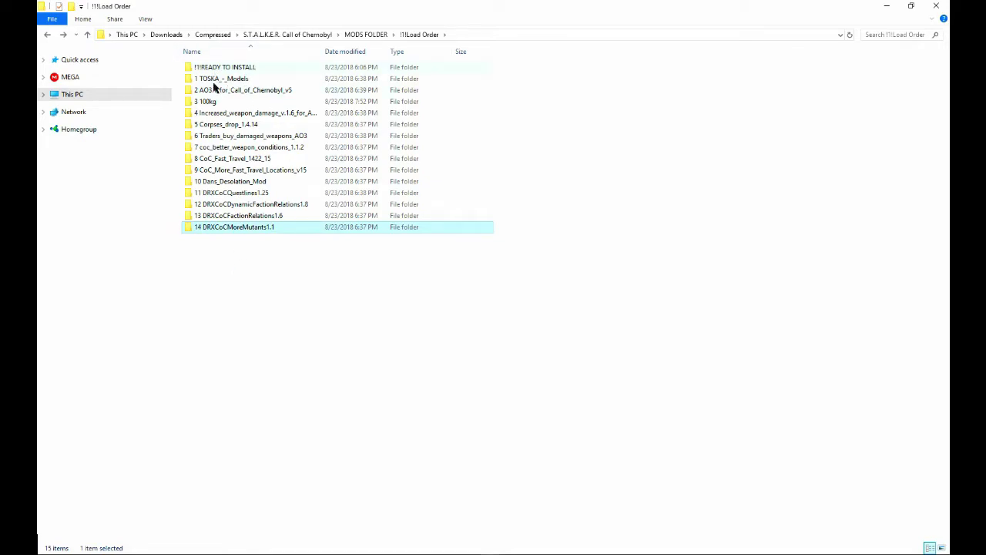
drag(278, 347, 246, 76)
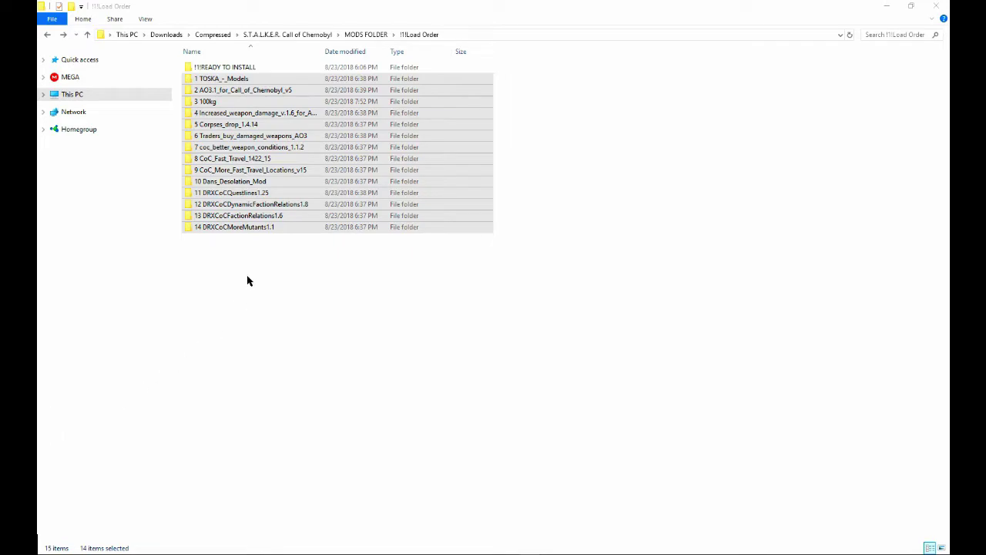
drag(254, 319, 290, 288)
key(alt+Up)
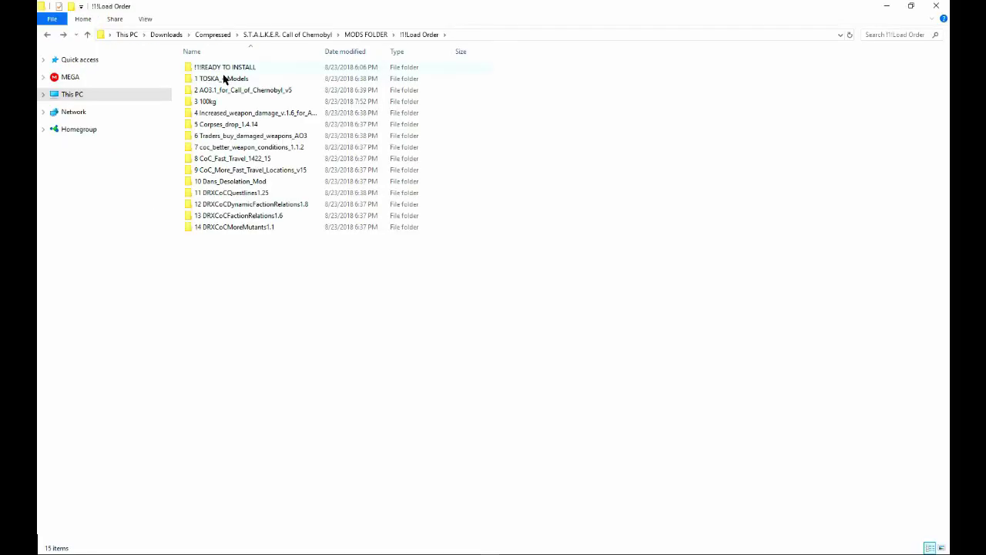
Read README.txt in the TOSKA - Models folder inside 1 TOSKA_-_Models, and delete it together with Contact.txt.
double_click(218, 76)
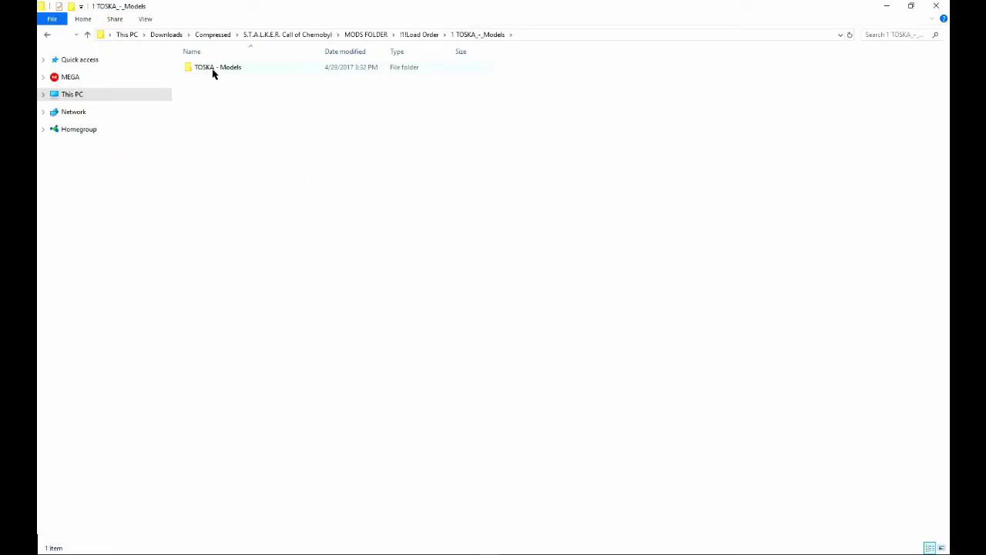
double_click(214, 69)
double_click(211, 90)
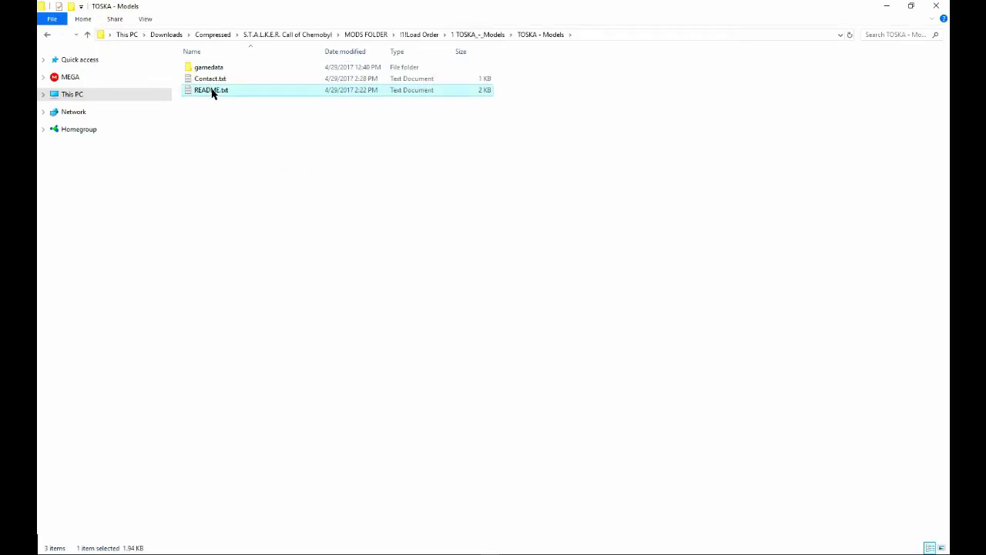
scroll(276, 252, right, 3)
scroll(267, 255, left, 3)
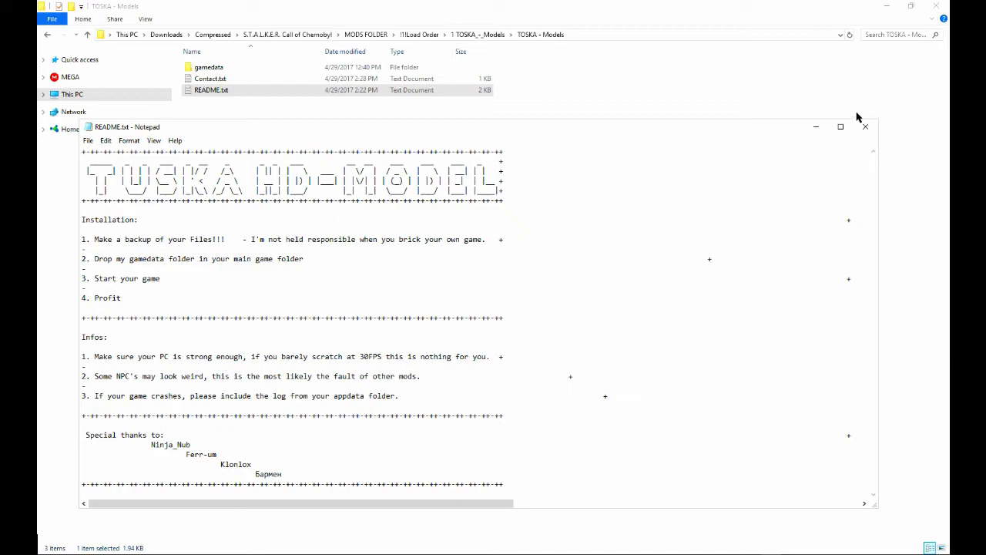
click(865, 127)
ctrl+click(207, 82)
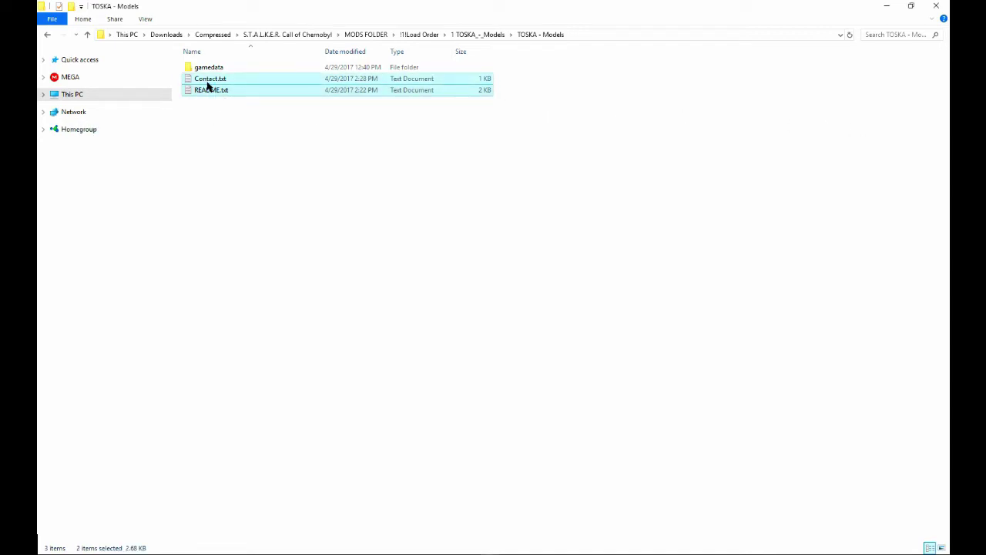
key(Delete)
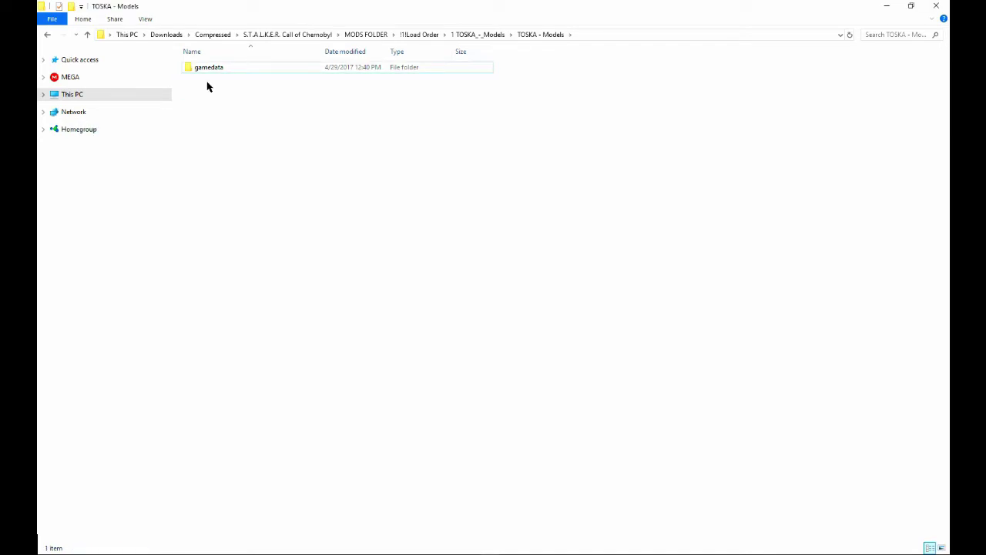
Copy the TOSKA gamedata folder into !1!READY TO INSTALL, check it there, and return to !1!Load Order.
click(198, 70)
key(BackSpace)
key(BackSpace)
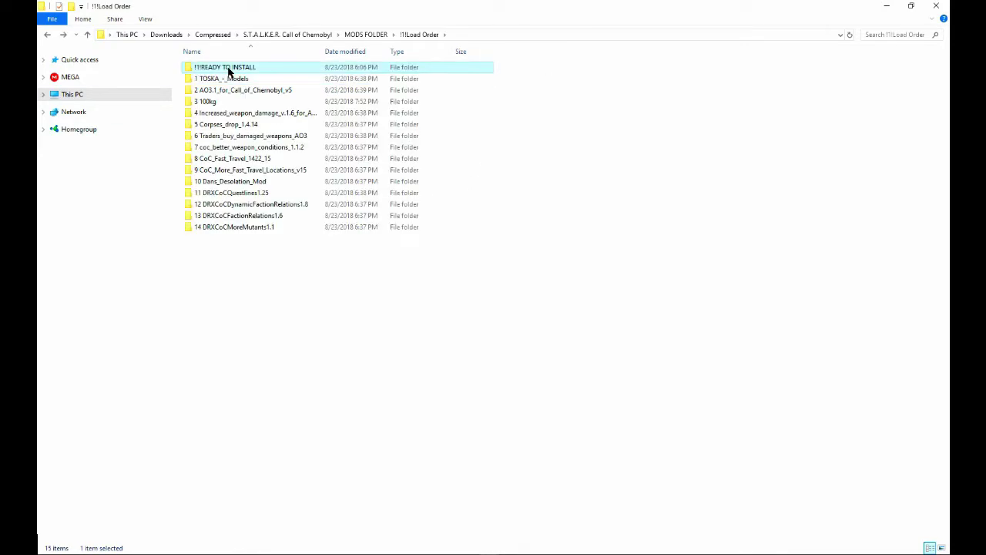
double_click(224, 67)
key(ctrl+v)
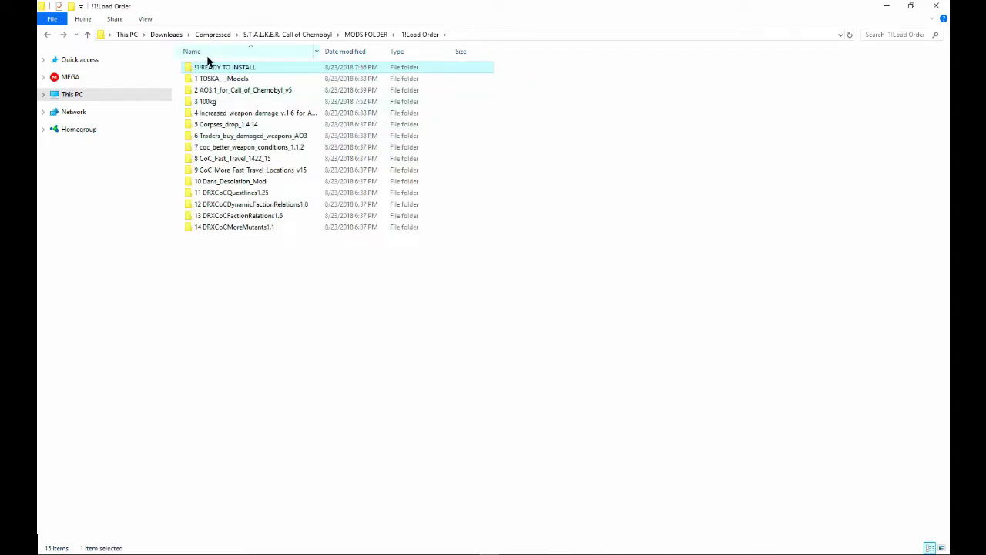
click(563, 254)
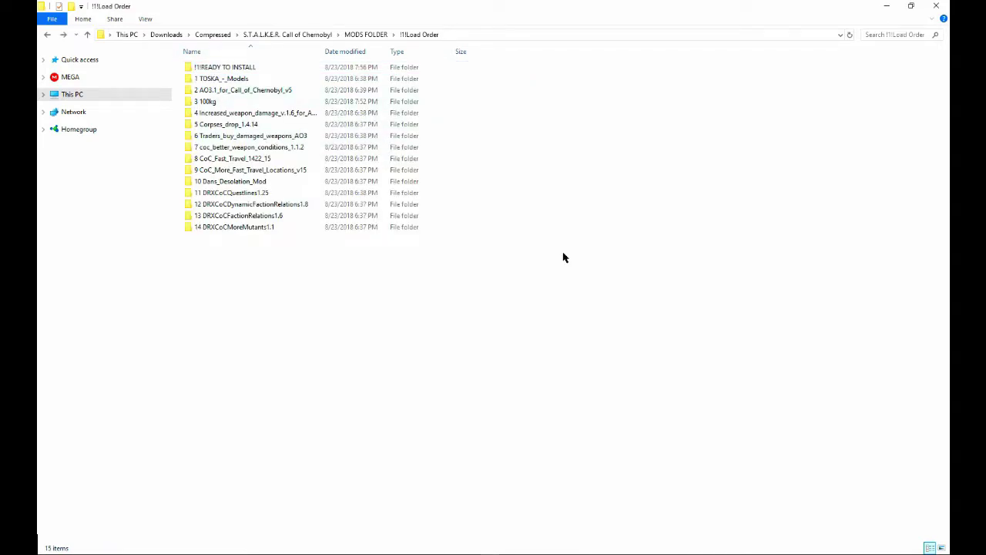
double_click(232, 68)
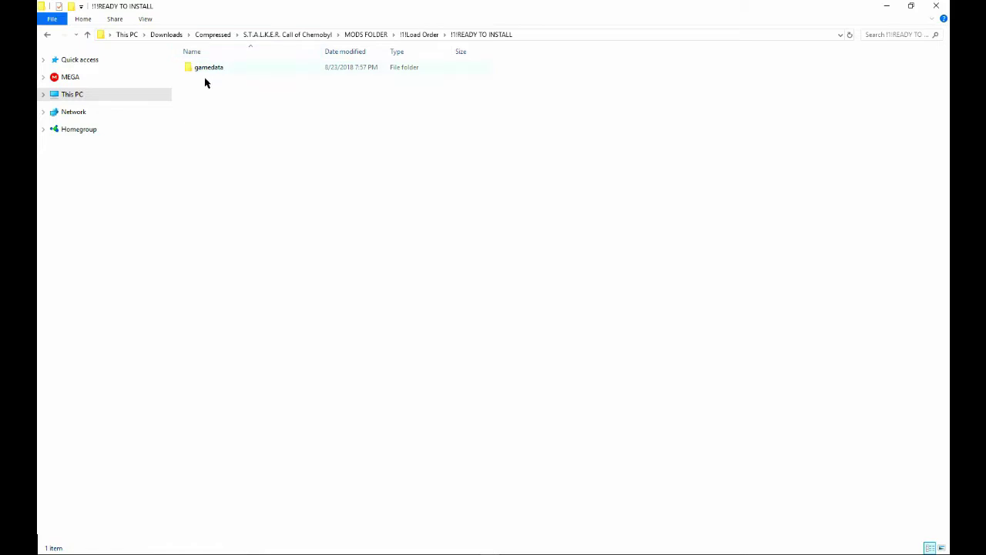
key(alt+Left)
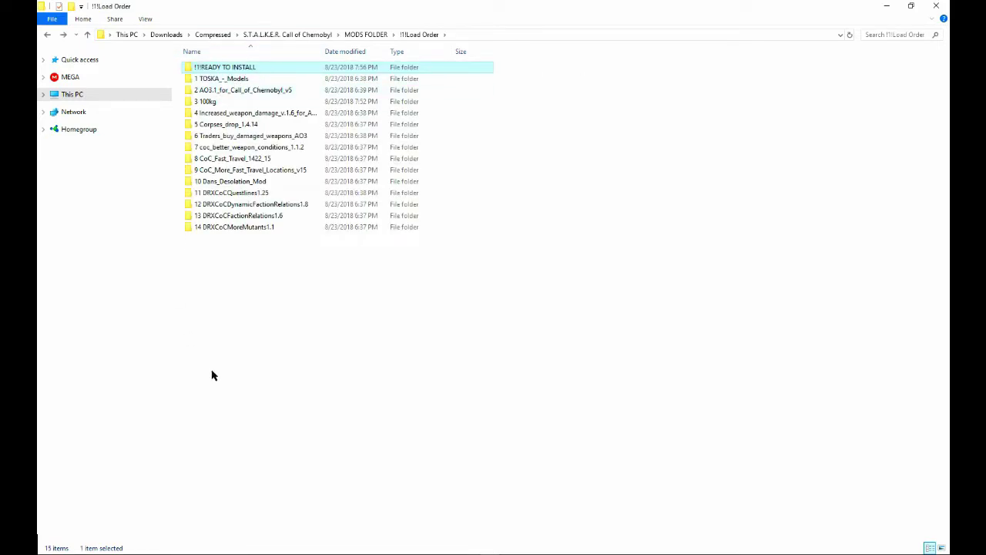
Open the 11 DRXCoCQuestlines1.25 folder and delete the extra file below Readme.txt.
double_click(245, 194)
drag(218, 109, 209, 97)
key(Delete)
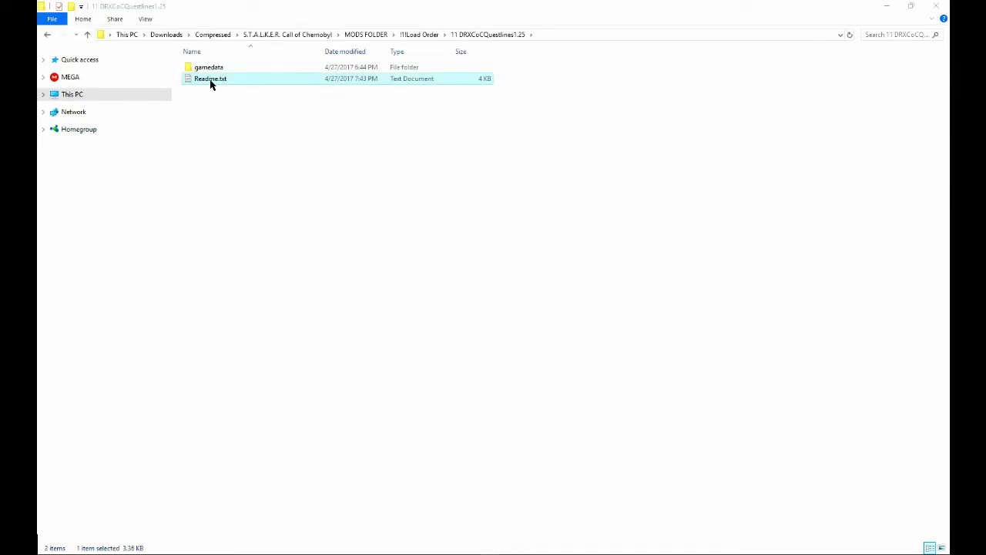
Read the DoctorX Questlines Readme.txt, examining the addon installation order and the instructions for changing factions in-game.
double_click(210, 81)
drag(94, 229, 335, 260)
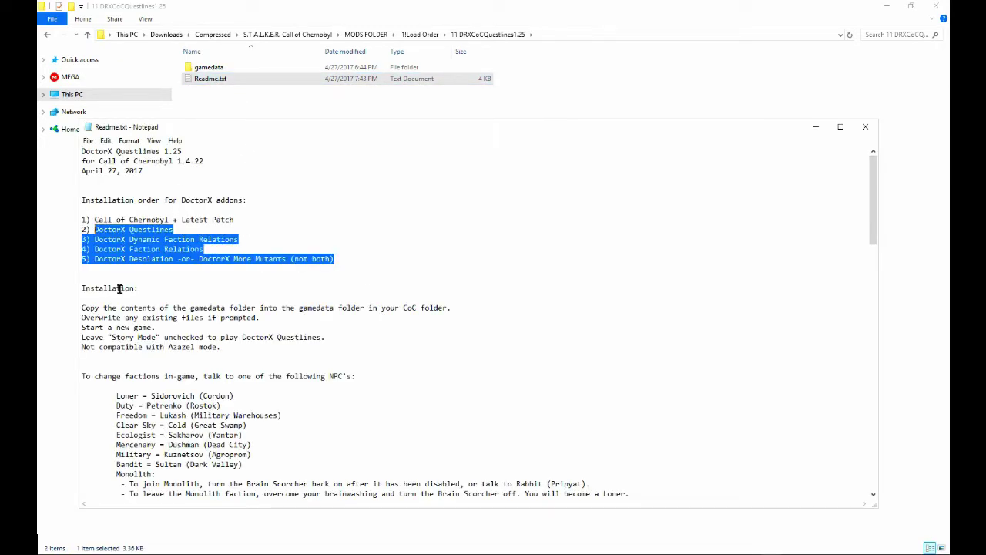
click(170, 290)
scroll(171, 291, down, 4)
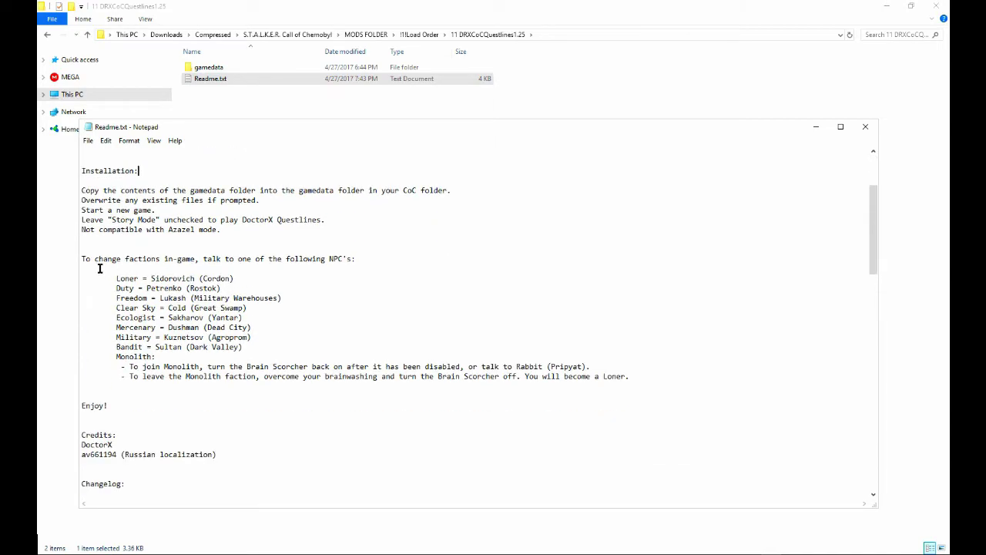
drag(84, 259, 369, 258)
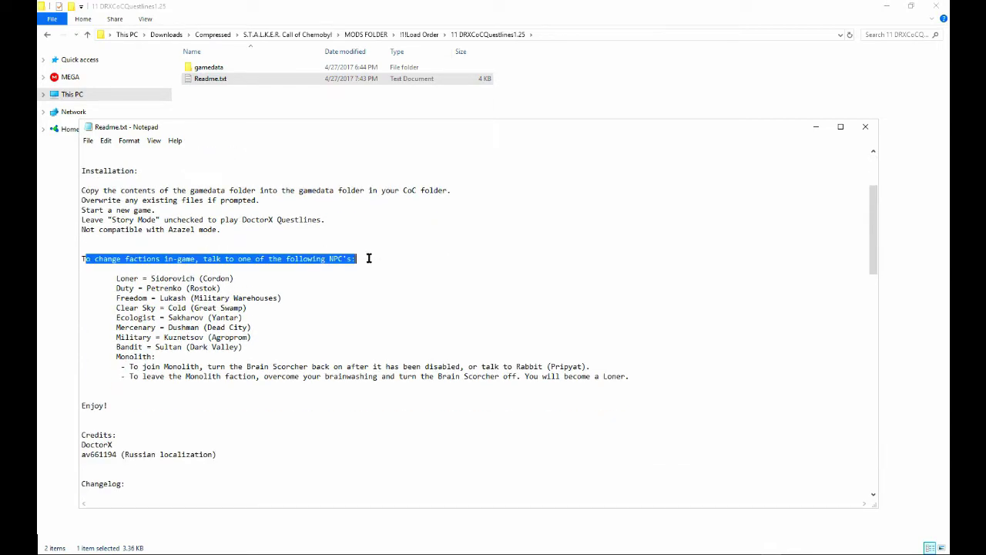
scroll(268, 296, down, 3)
double_click(174, 314)
scroll(162, 323, down, 12)
scroll(159, 258, up, 20)
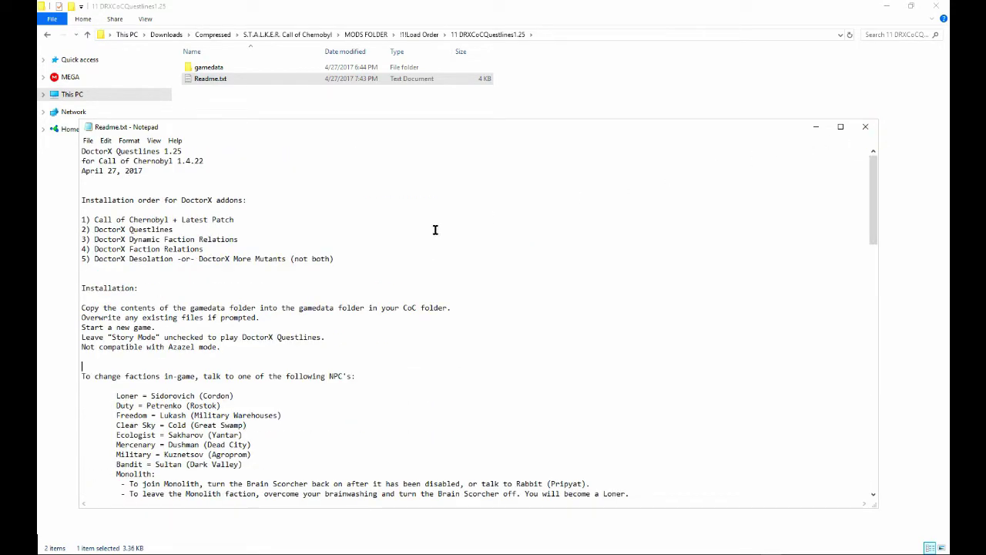
Examine the Story Mode instruction in the installation section of the DoctorX Questlines readme, and close the file.
drag(111, 336, 157, 337)
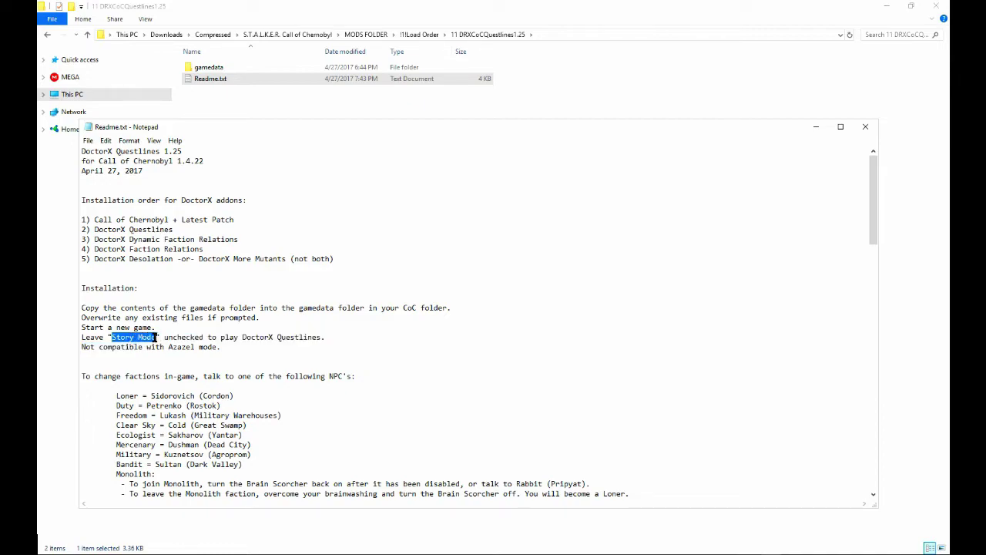
drag(326, 337, 243, 337)
drag(158, 337, 111, 337)
drag(163, 337, 333, 337)
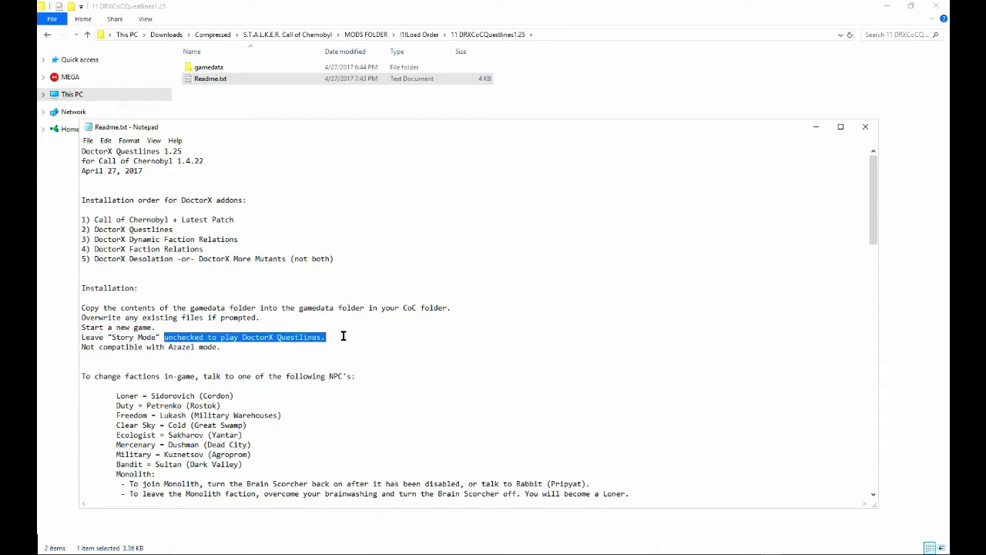
click(333, 336)
click(865, 127)
Delete Readme.txt from 11 DRXCoCQuestlines1.25, merge its gamedata folder into !1!READY TO INSTALL, and return to !1!Load Order.
click(210, 80)
key(Delete)
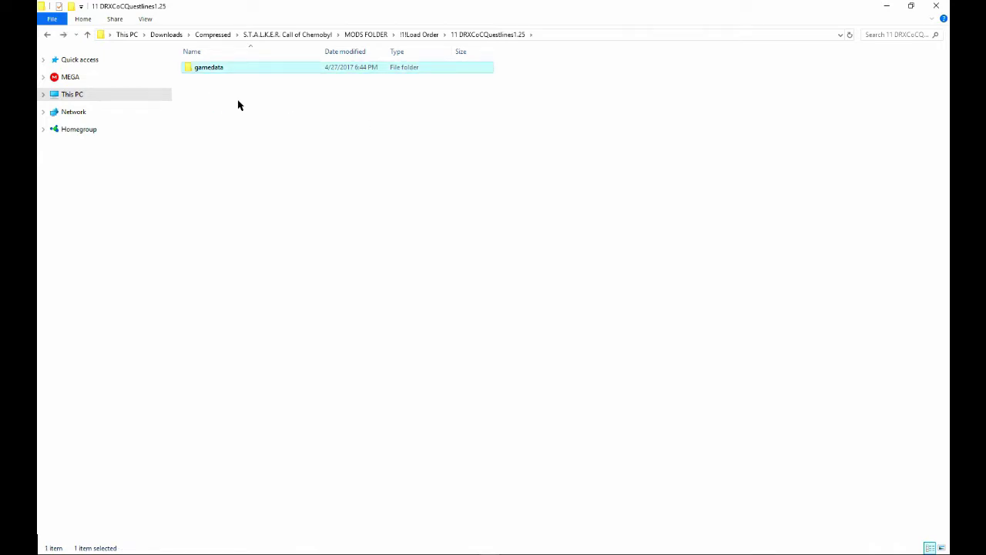
key(BackSpace)
double_click(229, 67)
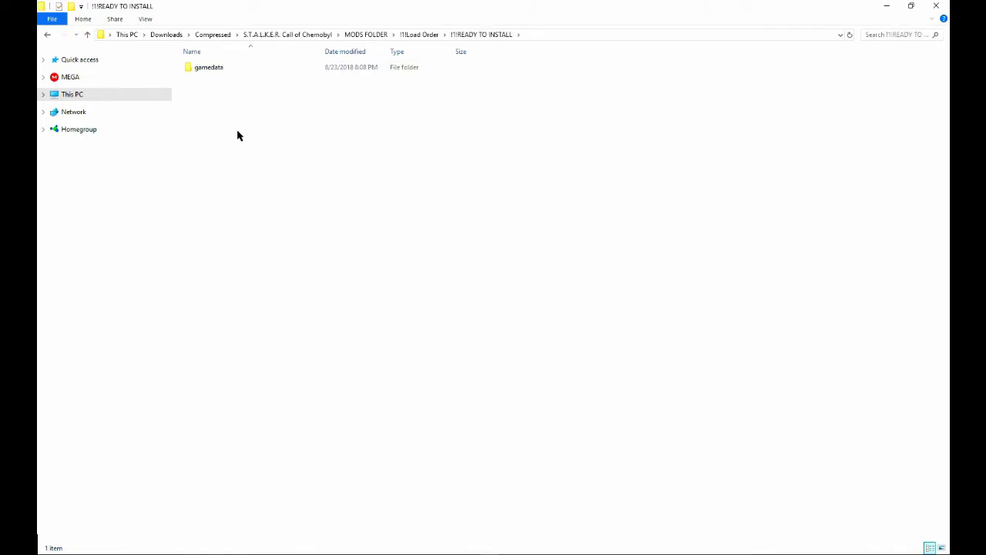
key(ctrl+v)
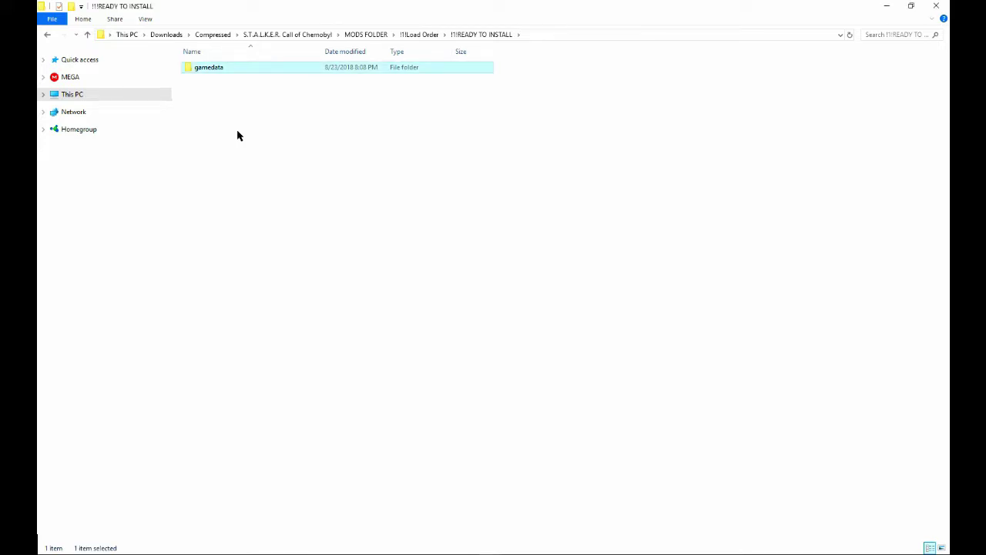
key(BackSpace)
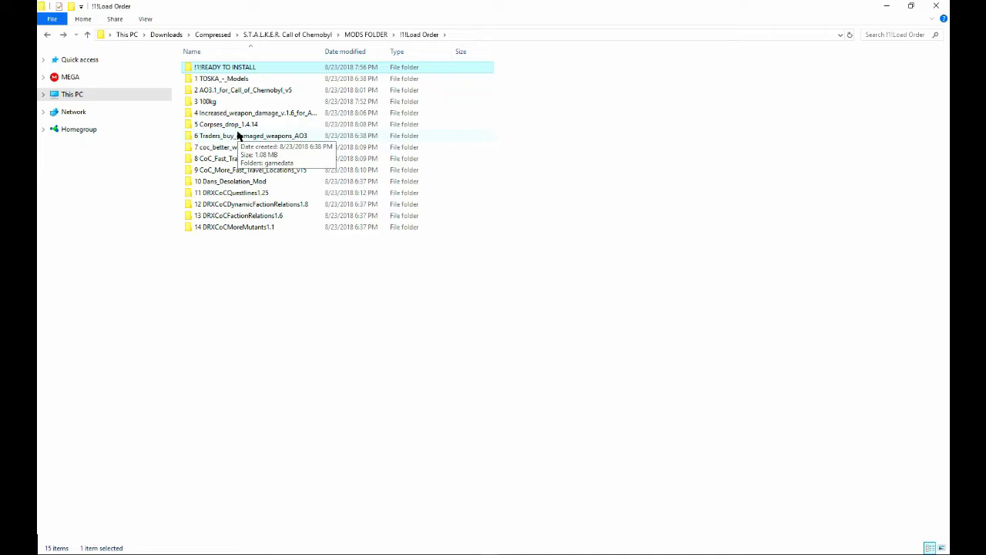
Open the 12 DRXCoCDynamicFactionRelations1.8 folder and delete Readme-RUS.txt.
double_click(252, 204)
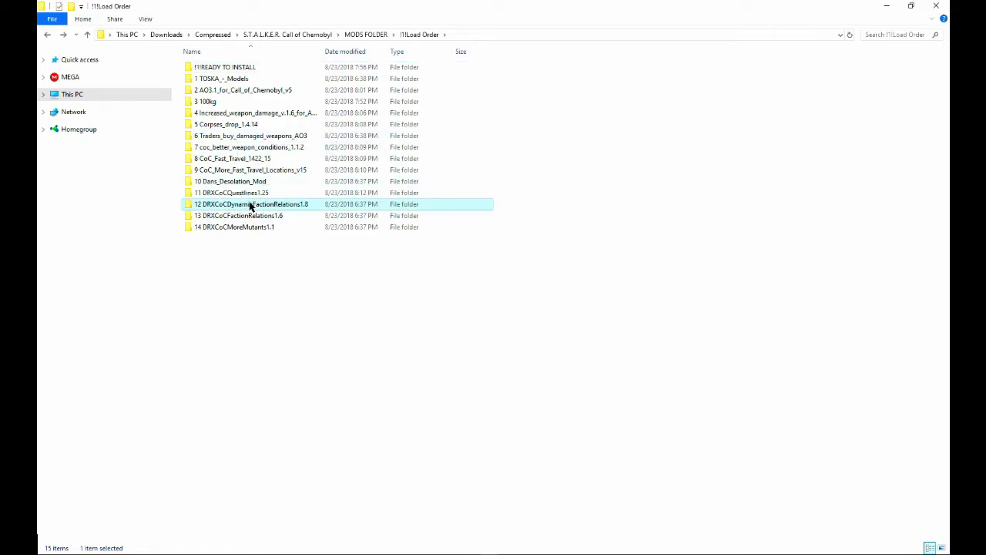
click(226, 91)
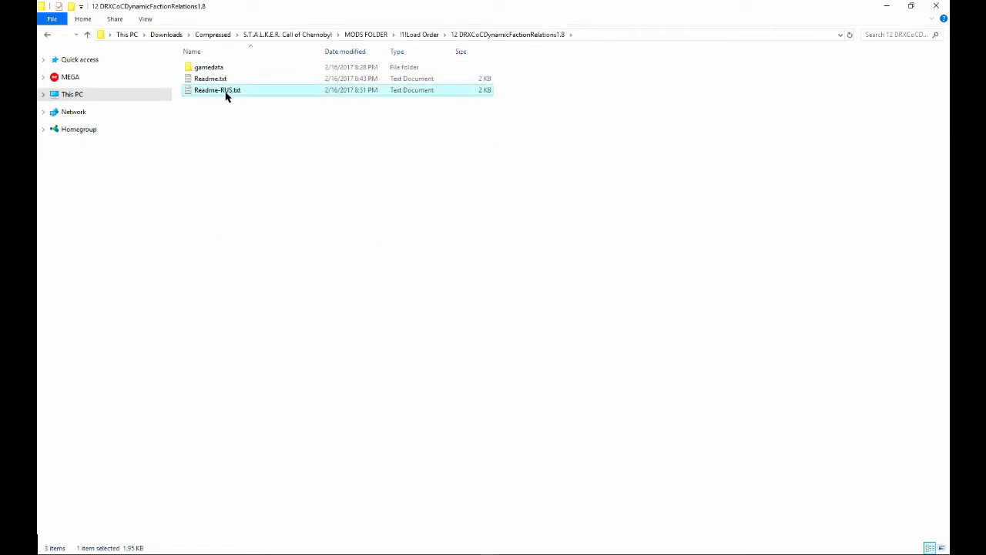
key(Delete)
Check the DoctorX addon installation order in the Dynamic Faction Relations Readme.txt, close it, and delete the file.
double_click(205, 82)
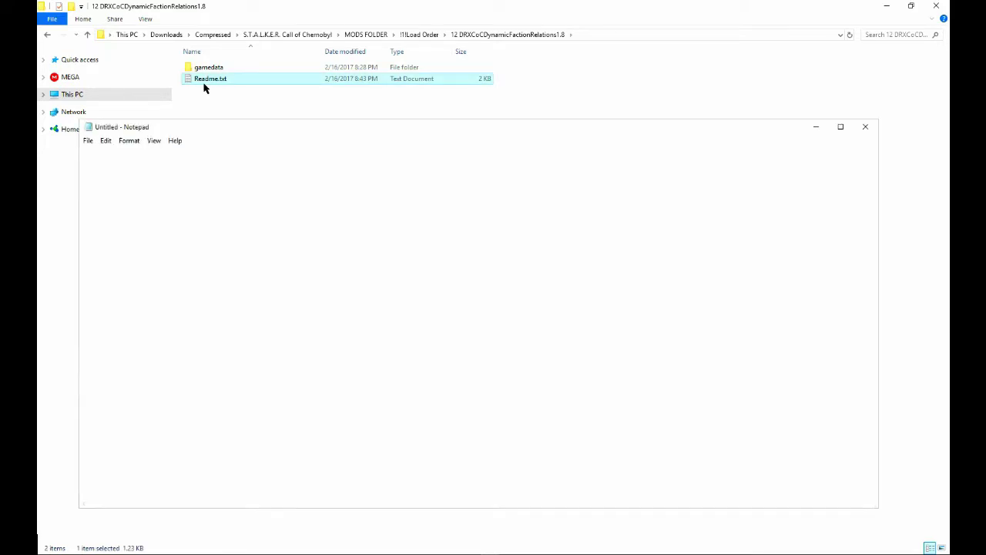
drag(355, 255, 69, 231)
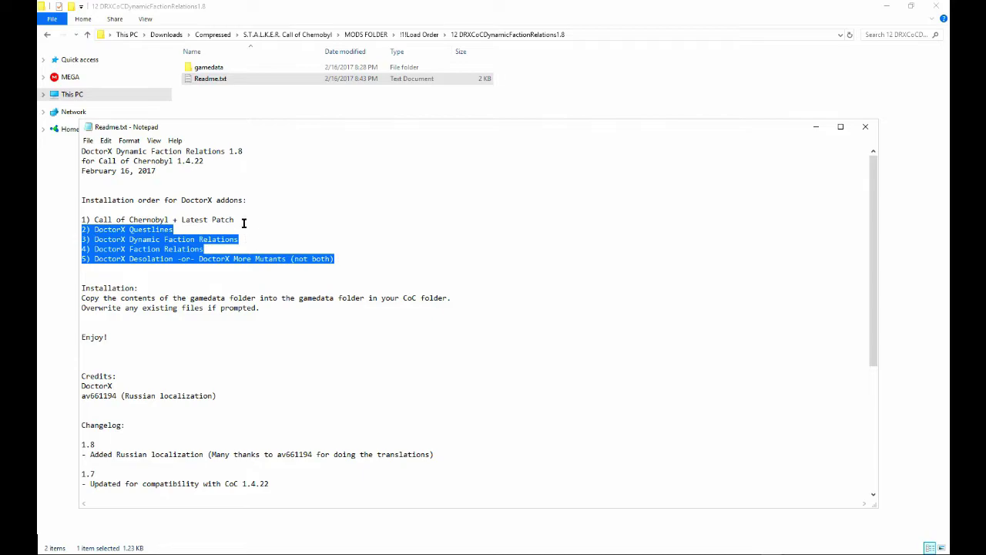
click(316, 229)
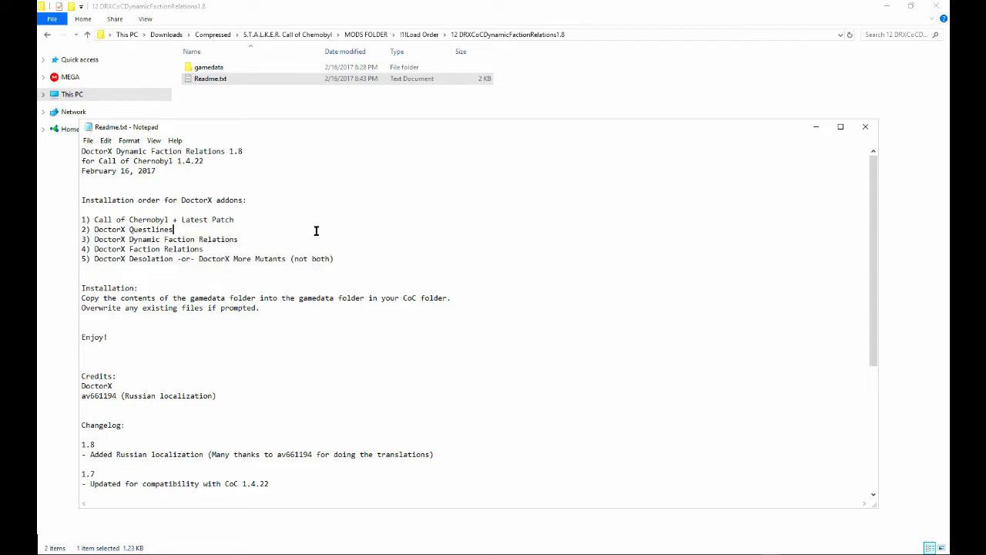
click(864, 129)
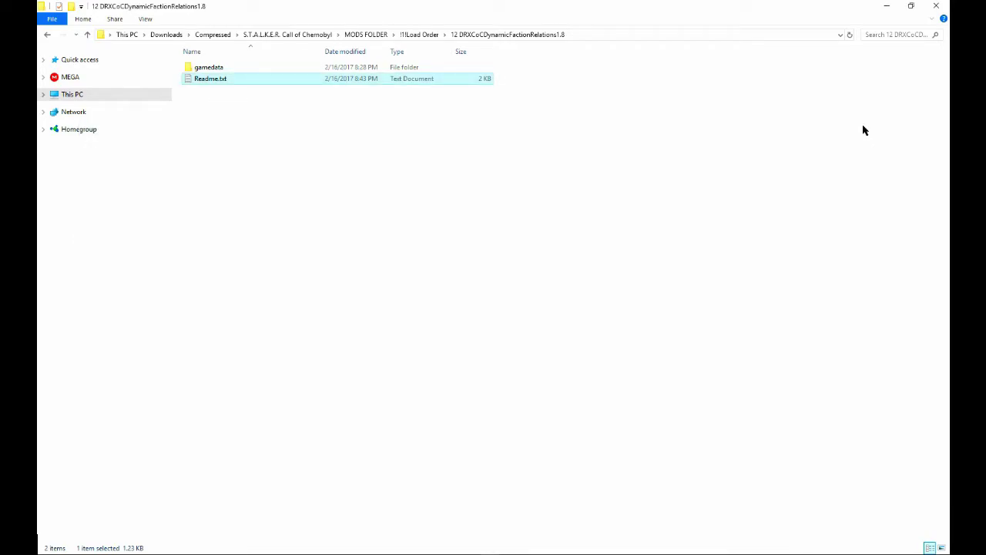
key(Delete)
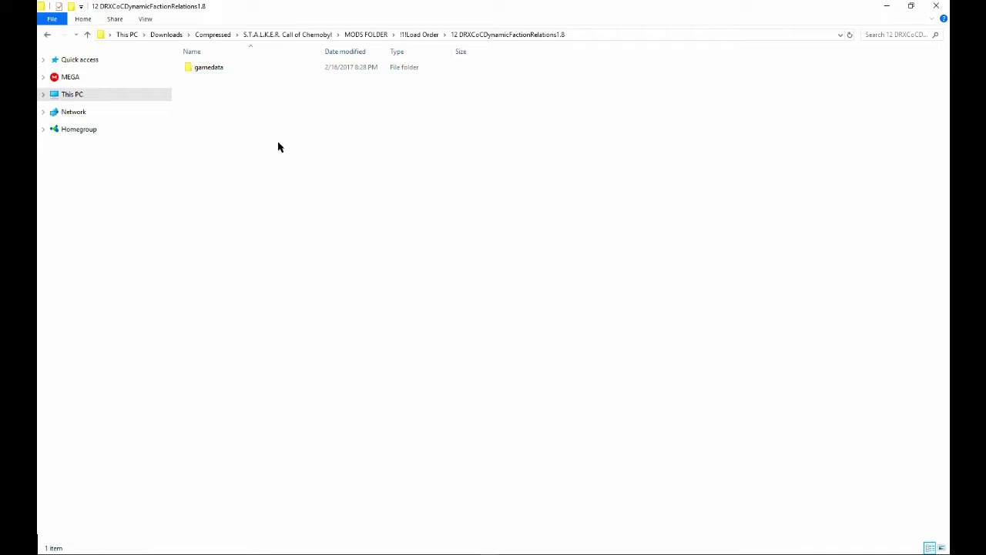
Merge the gamedata folder from 12 DRXCoCDynamicFactionRelations1.8 into !1!READY TO INSTALL, replacing the existing files, and return to !1!Load Order.
click(246, 66)
key(alt+Left)
key(alt+Left)
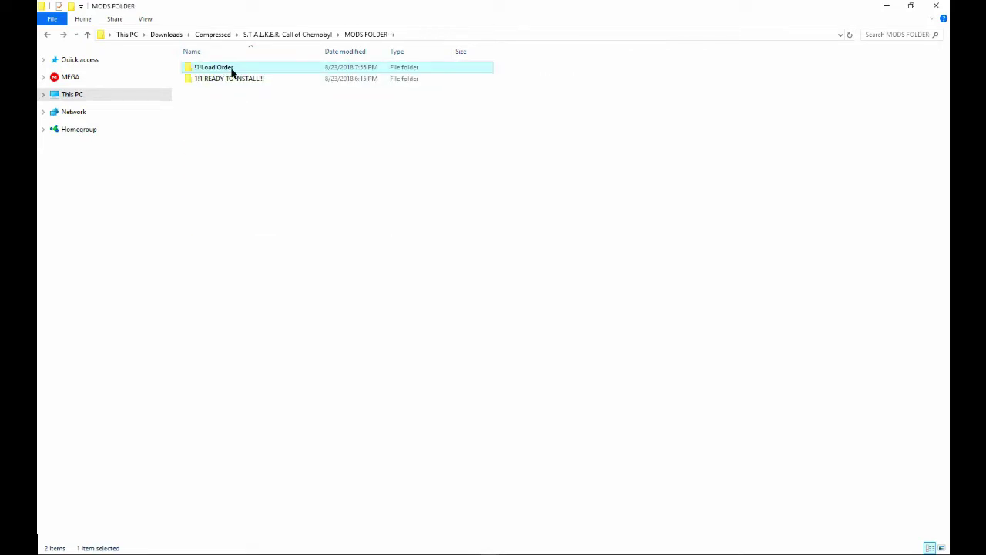
key(alt+Right)
click(224, 64)
double_click(224, 67)
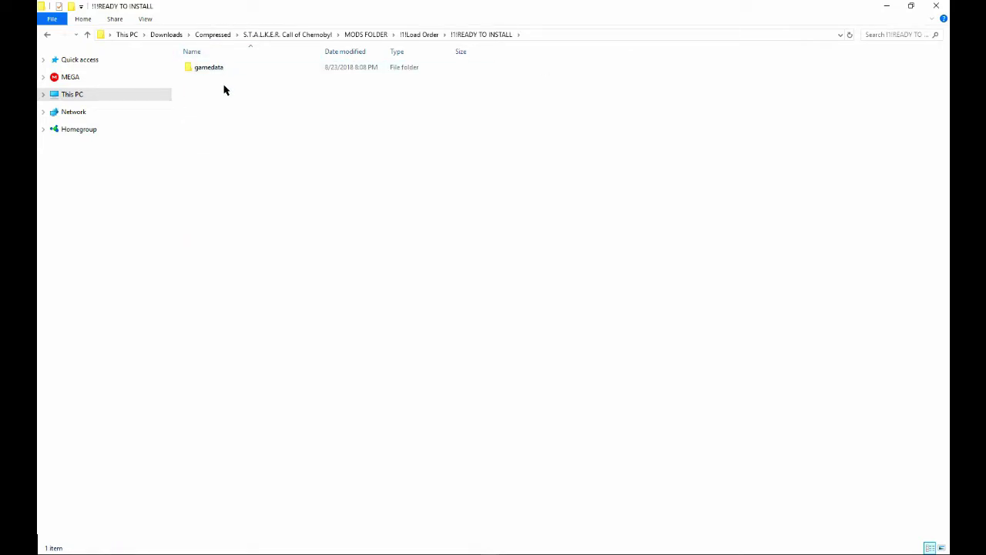
key(ctrl+v)
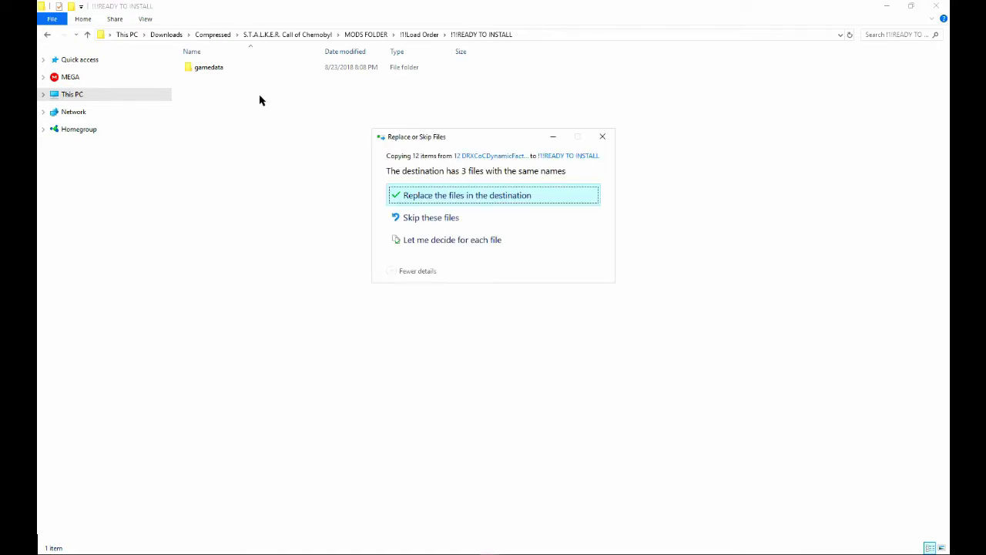
click(502, 199)
key(alt+Left)
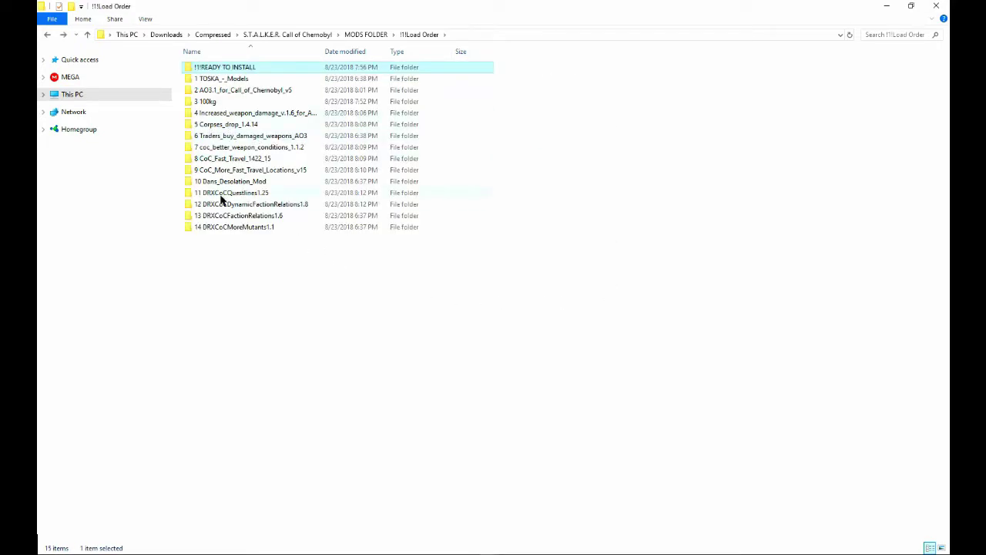
Open the 13 DRXCoCFactionRelations1.6 folder and examine the faction relations chart in DoctorXFactionRelations.jpg, enlarging the image window.
double_click(236, 215)
drag(228, 115, 229, 79)
click(230, 81)
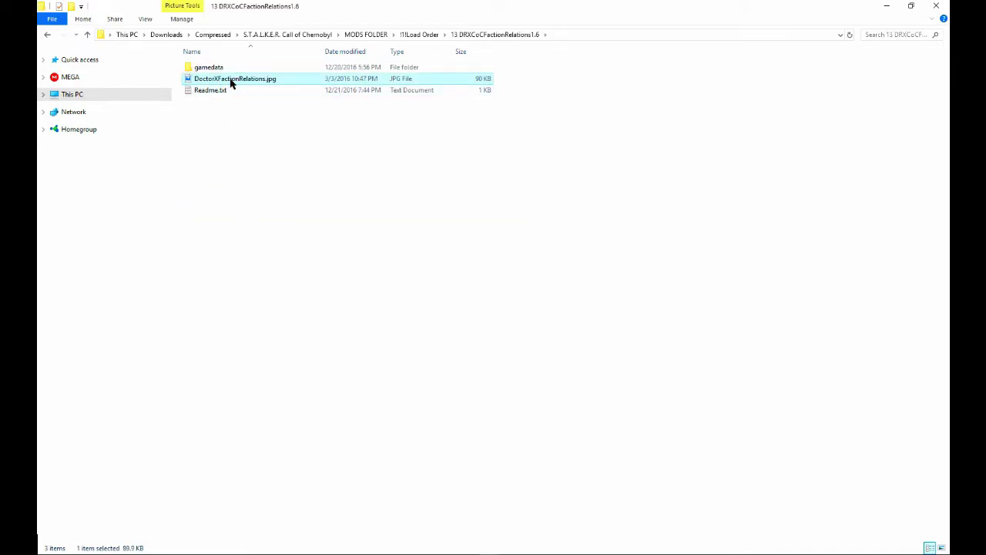
key(Delete)
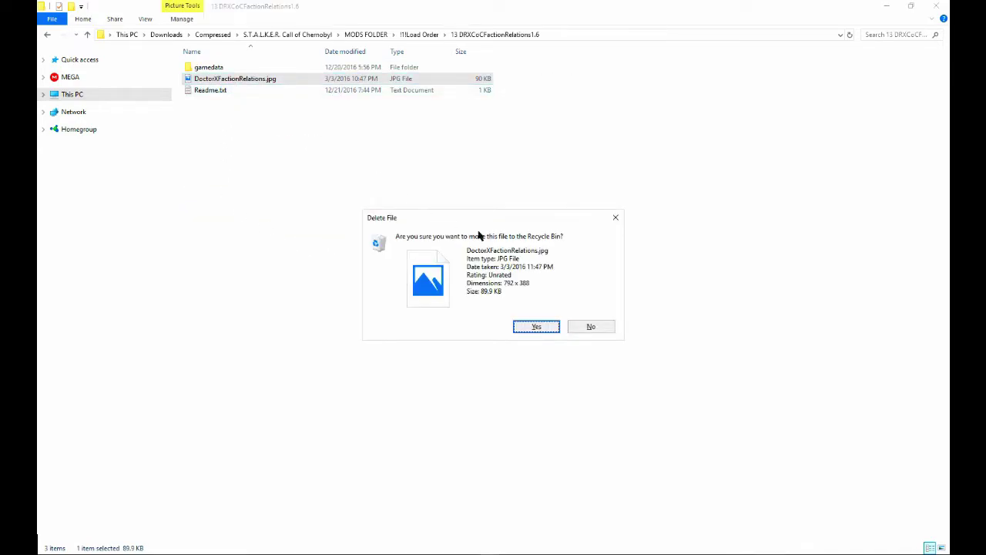
click(604, 331)
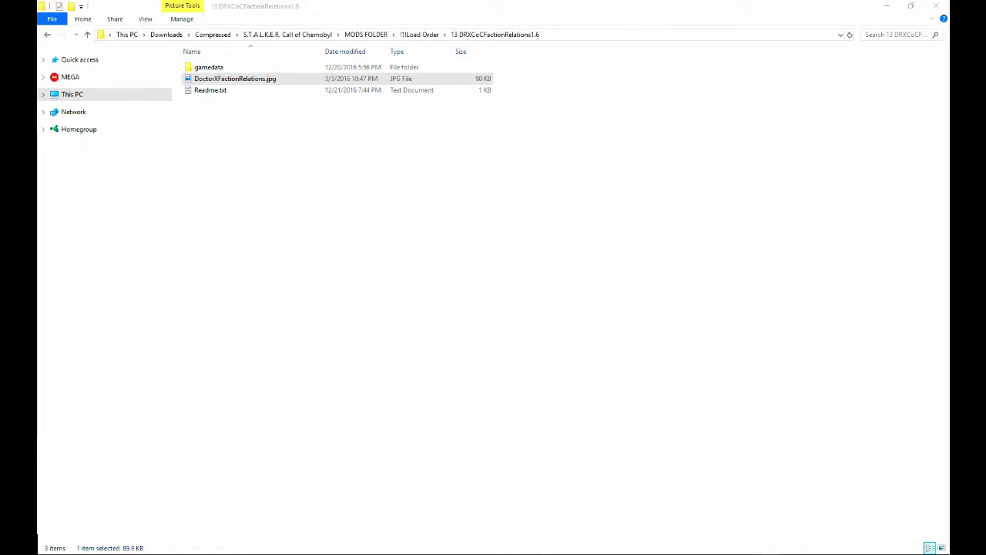
key(Return)
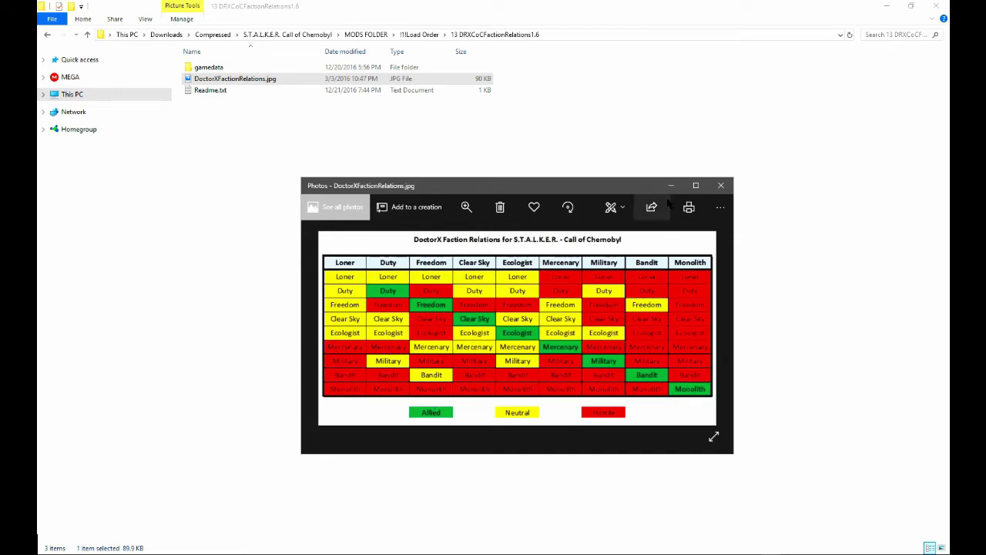
drag(652, 178, 622, 77)
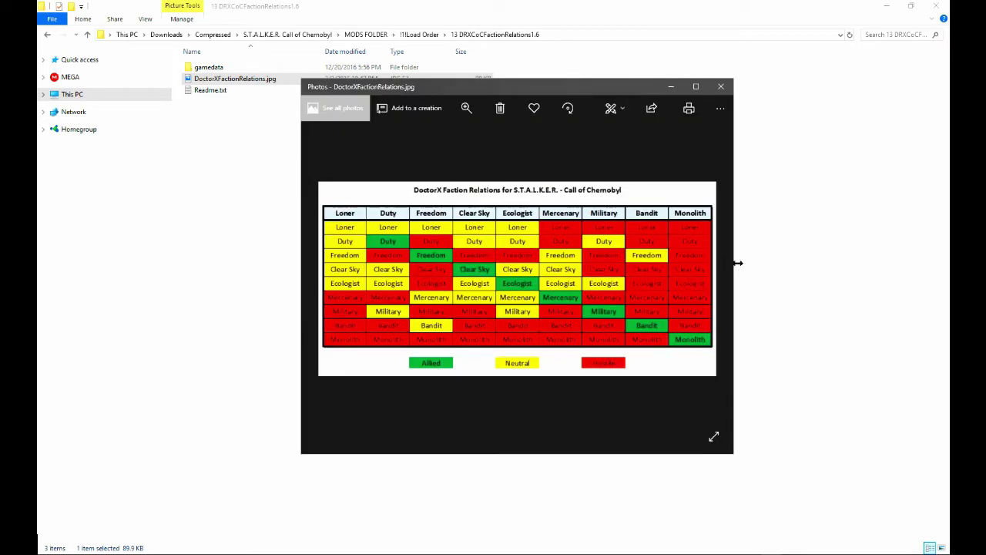
drag(738, 271, 914, 293)
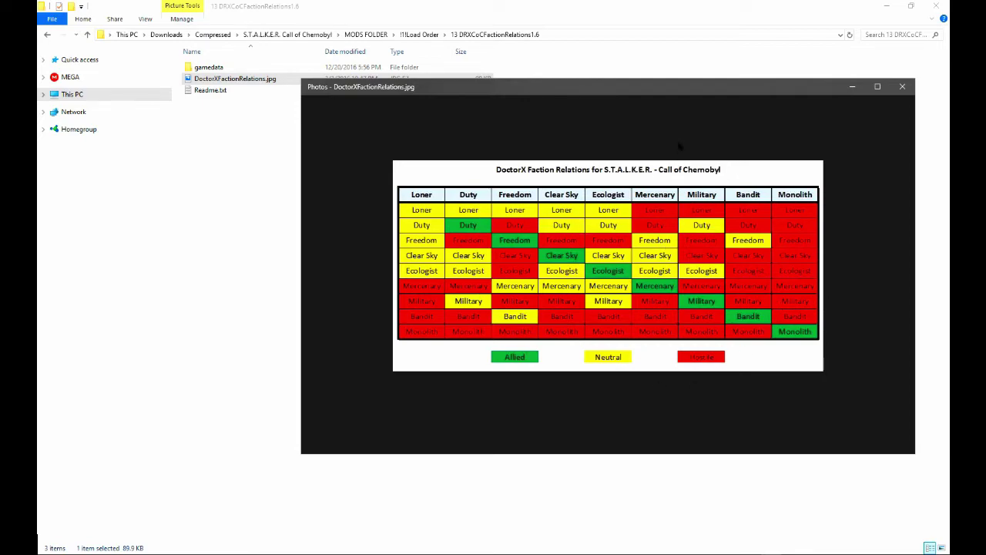
click(910, 89)
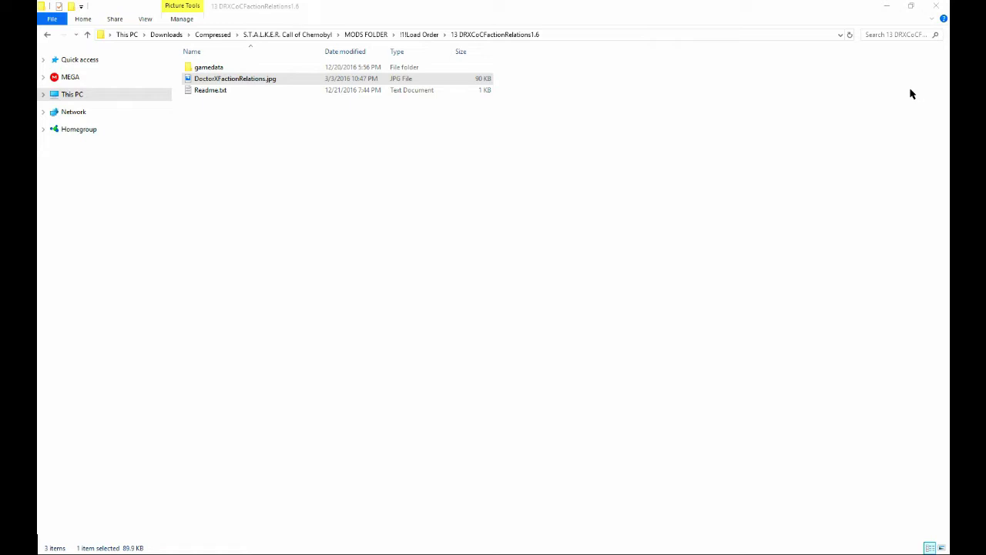
Delete DoctorXFactionRelations.jpg from the 13 DRXCoCFactionRelations1.6 folder.
click(288, 80)
key(Delete)
key(Return)
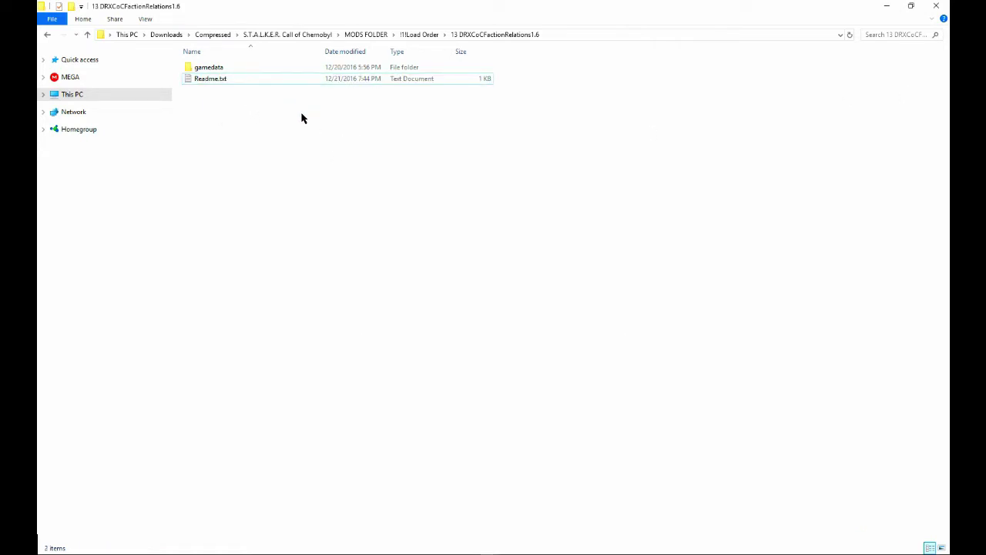
Check the installation notes in the DoctorX Faction Relations Readme.txt, close it, and delete the file.
double_click(220, 81)
scroll(261, 248, down, 2)
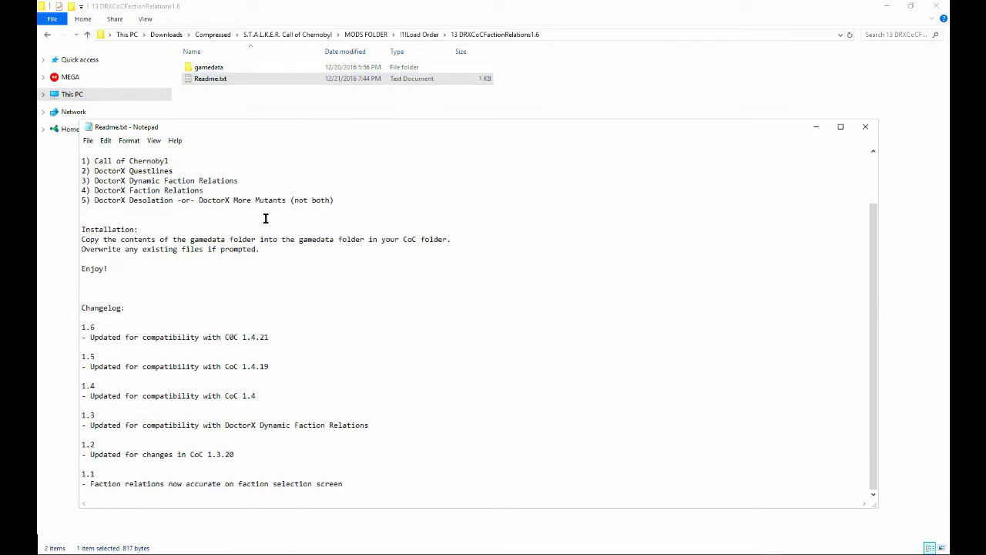
click(866, 126)
drag(334, 140, 219, 84)
key(Delete)
Merge the gamedata folder from 13 DRXCoCFactionRelations1.6 into !1!READY TO INSTALL, replacing the existing files, and return to !1!Load Order.
double_click(242, 68)
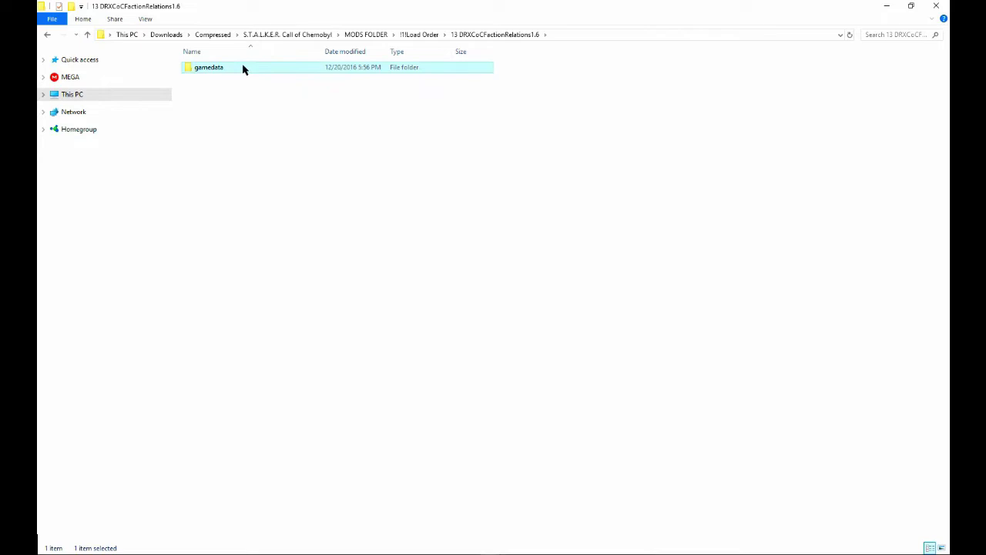
key(alt+Left)
key(alt+Left)
click(232, 67)
double_click(229, 68)
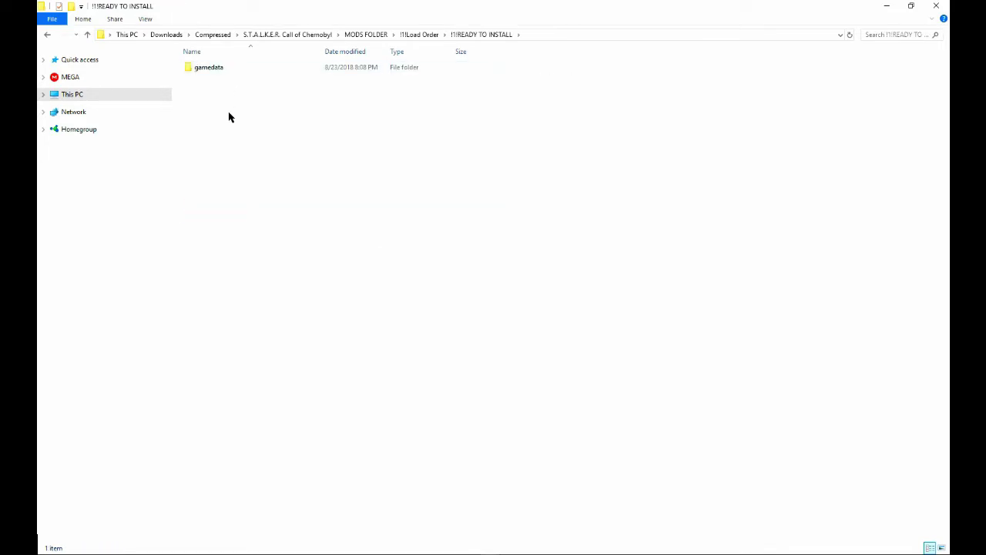
key(ctrl+v)
click(451, 208)
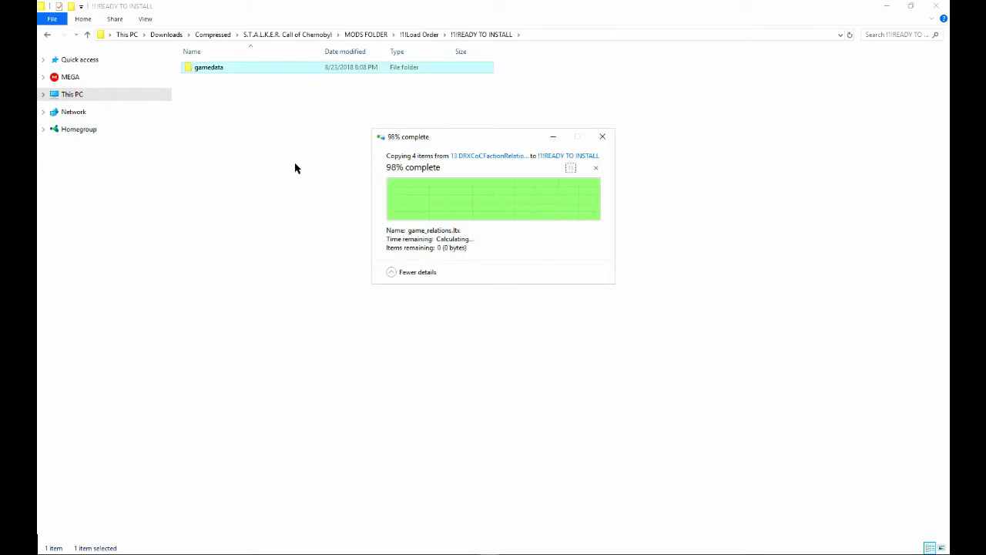
key(alt+Left)
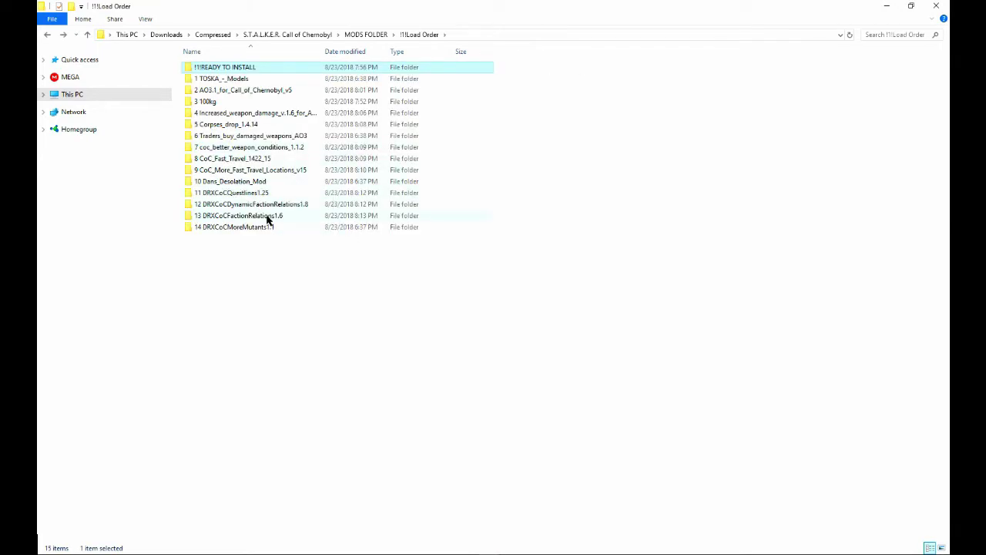
click(268, 218)
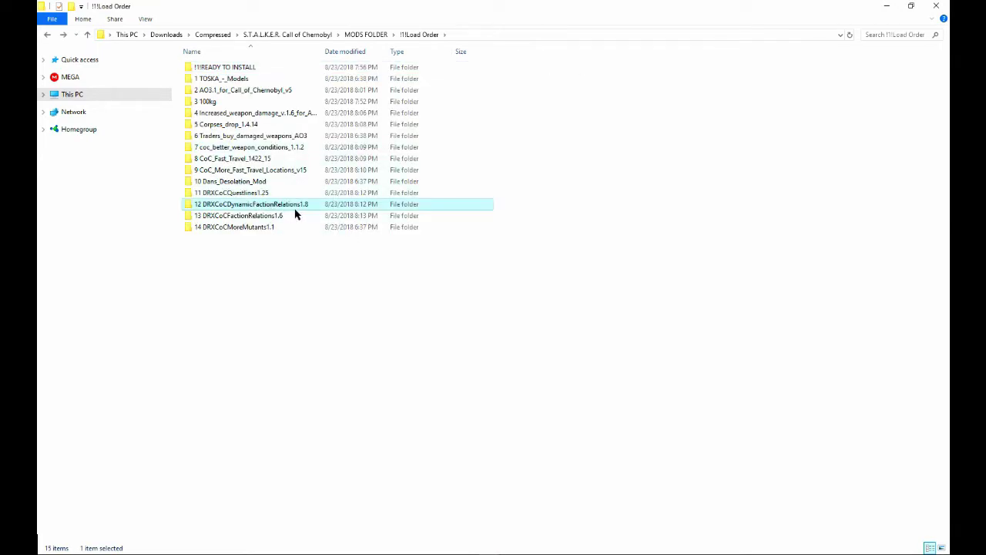
click(245, 205)
click(255, 217)
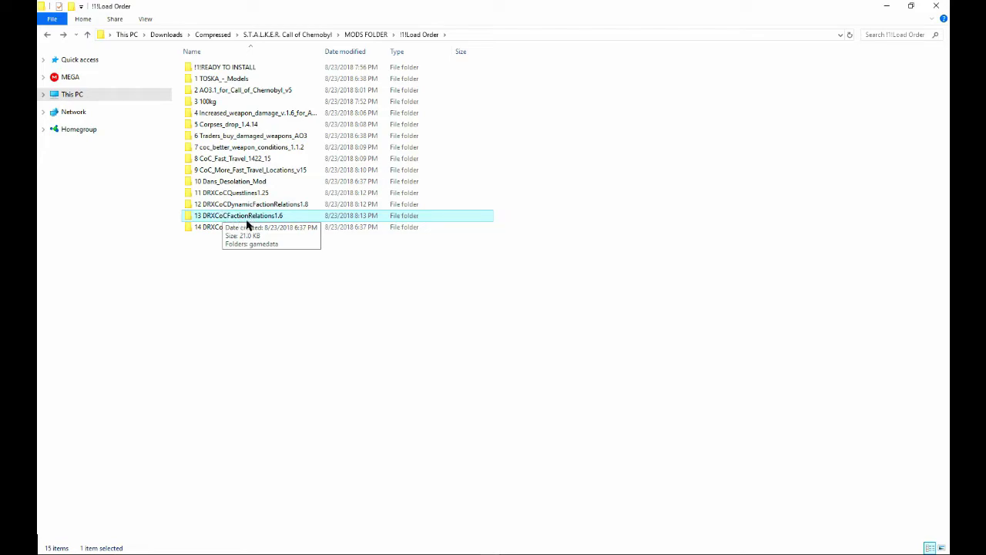
click(273, 205)
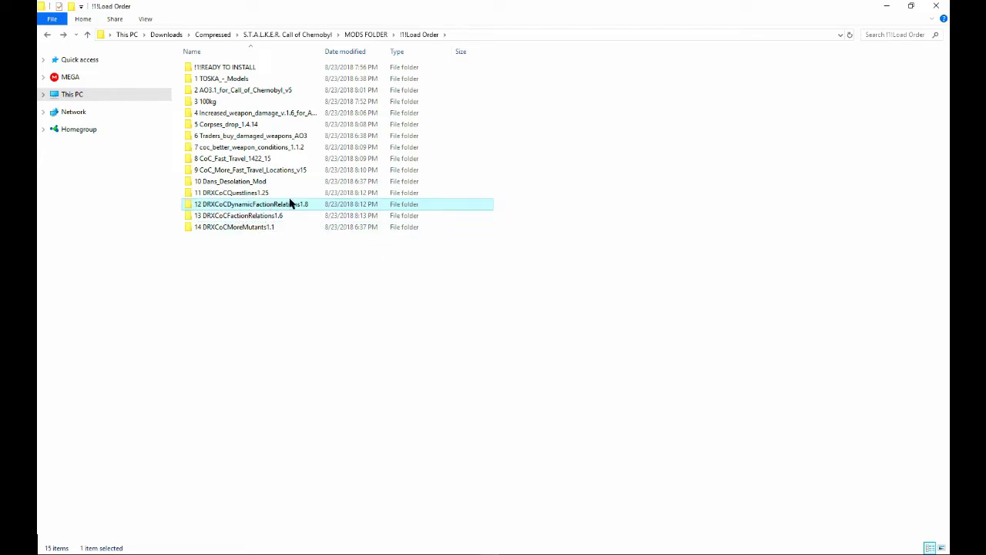
Open the 2 AO3.1_for_Call_of_Chernobyl_v5 folder and read the installation instructions in Read Me.txt.
double_click(223, 89)
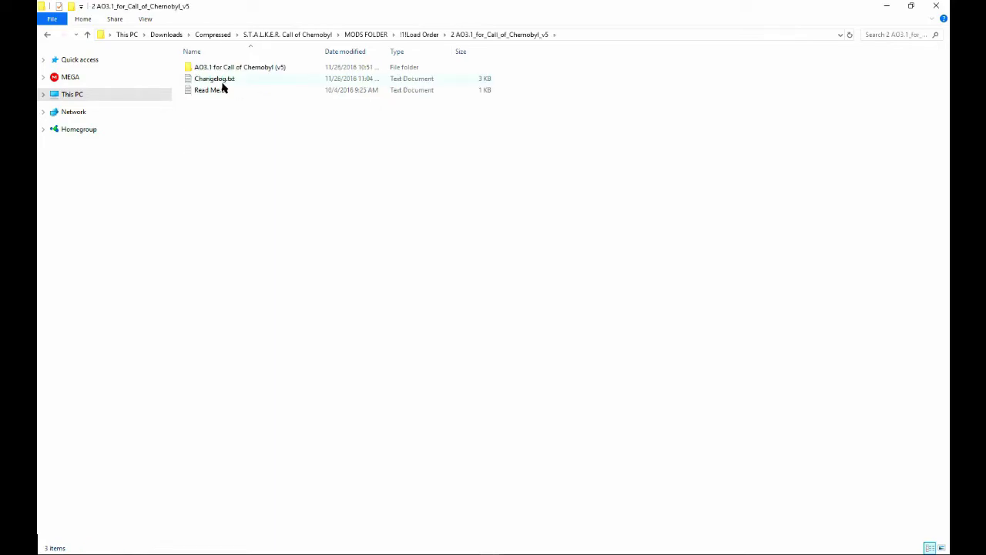
double_click(223, 89)
drag(117, 172, 352, 191)
drag(144, 191, 367, 208)
click(120, 203)
drag(77, 200, 201, 244)
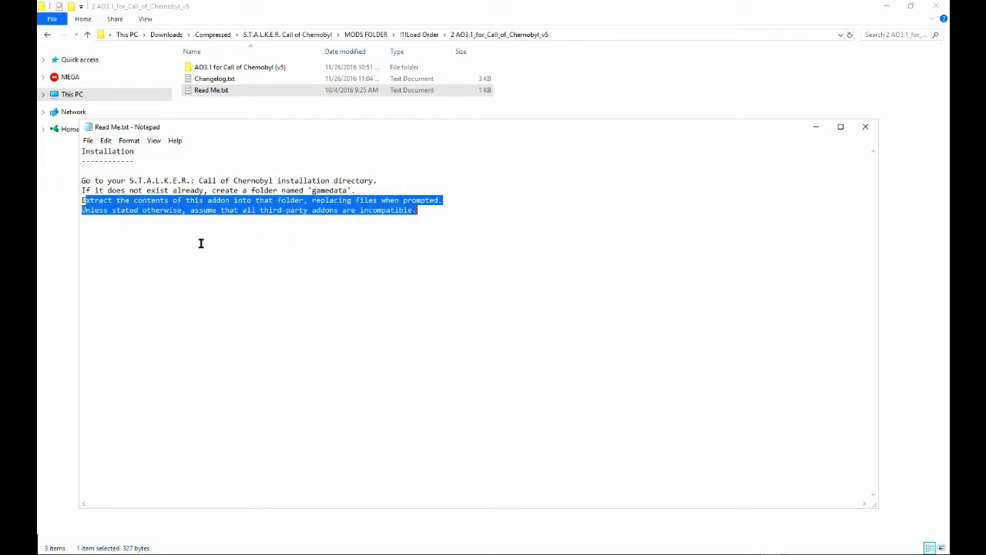
click(129, 212)
Delete Changelog.txt and Read Me.txt from the 2 AO3.1_for_Call_of_Chernobyl_v5 folder.
click(291, 69)
drag(342, 115, 228, 78)
key(Delete)
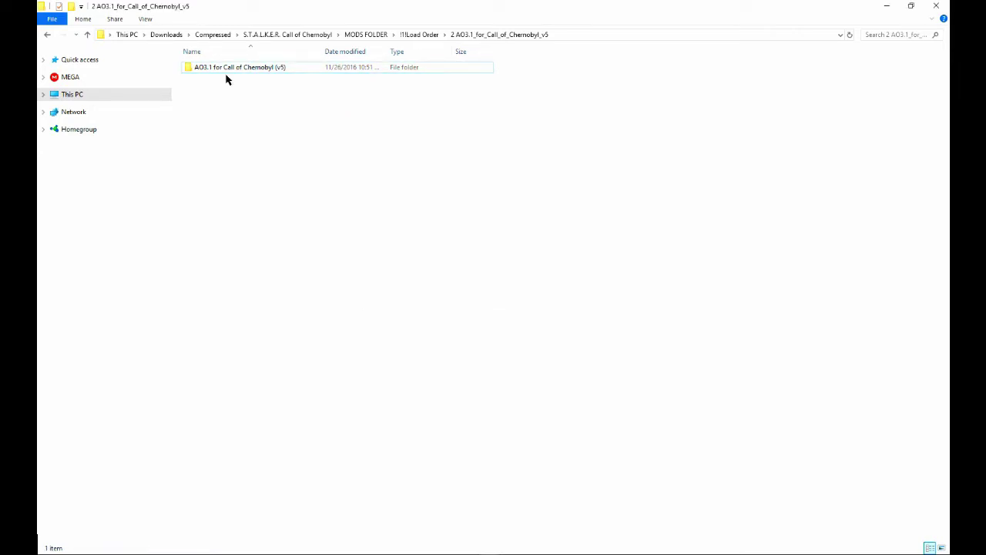
Create a gamedata folder inside AO3.1 for Call of Chernobyl (v5) and move the anims, configs, meshes, shaders, sounds and textures folders into it.
double_click(238, 67)
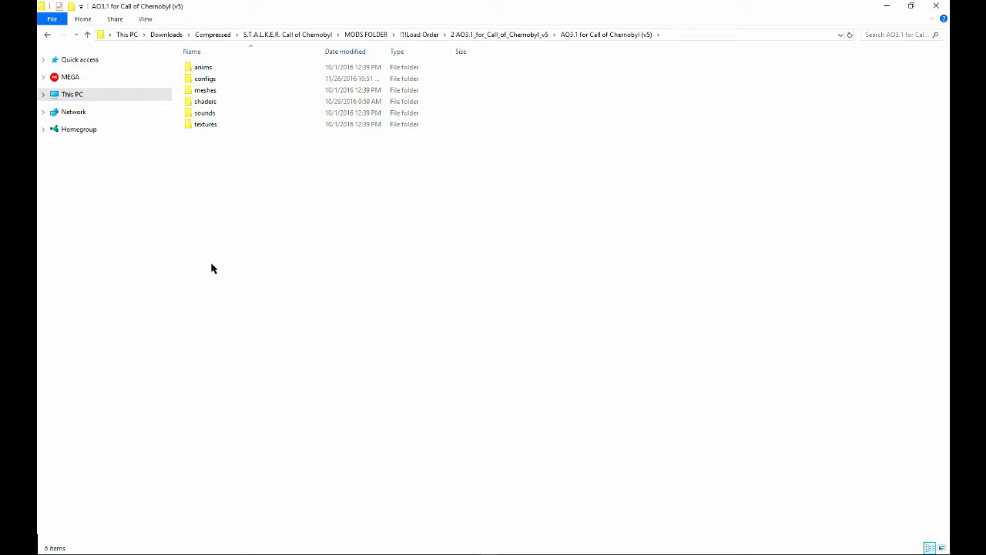
right_click(201, 189)
mouse_move(317, 315)
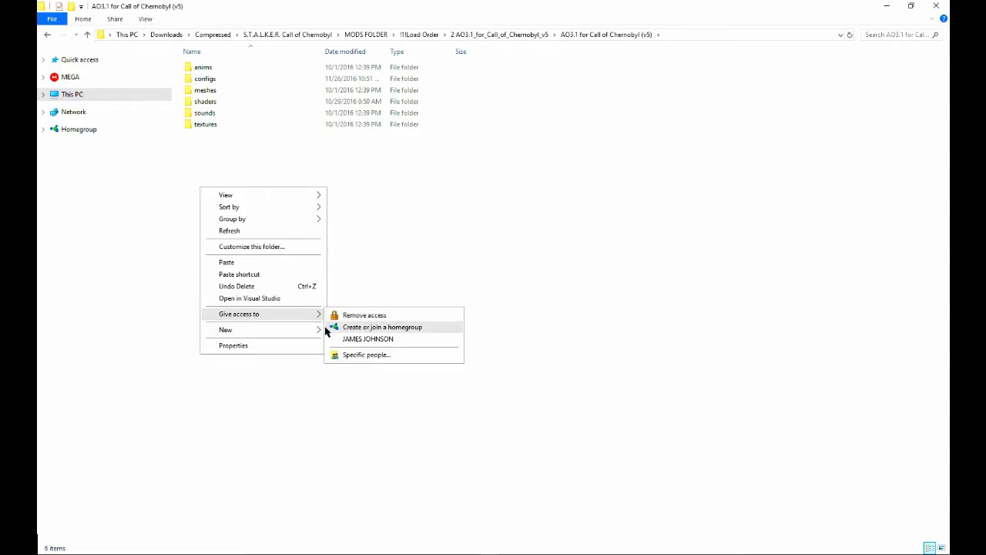
mouse_move(295, 331)
click(355, 327)
text(gamedata)
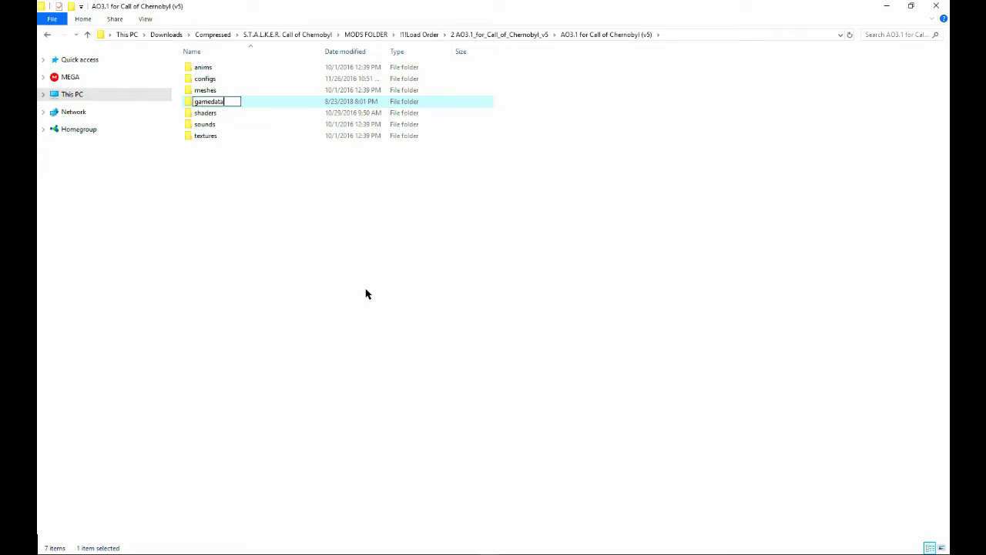
key(Return)
drag(209, 214, 215, 91)
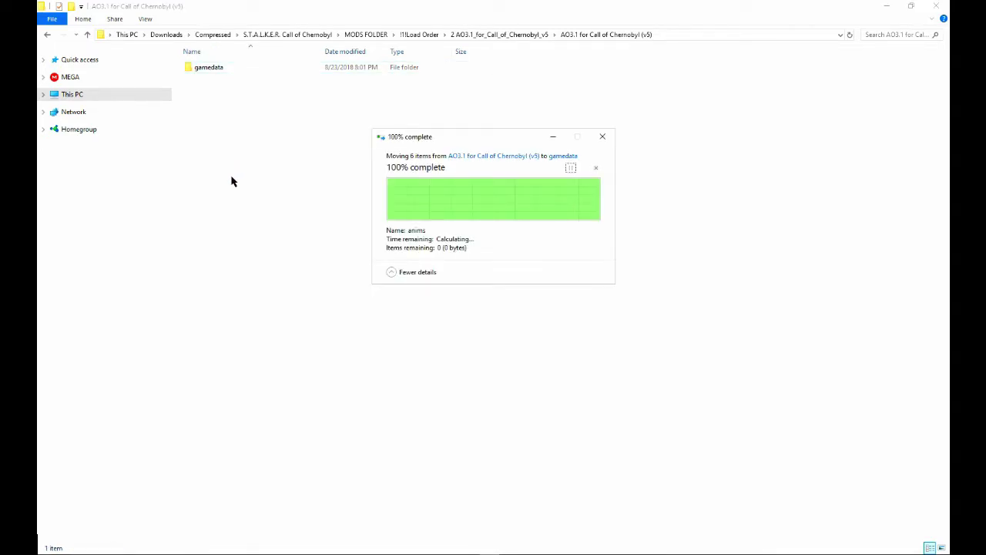
Copy the new gamedata folder from AO3.1 for Call of Chernobyl (v5) into !1!READY TO INSTALL and return to !1!Load Order.
click(215, 69)
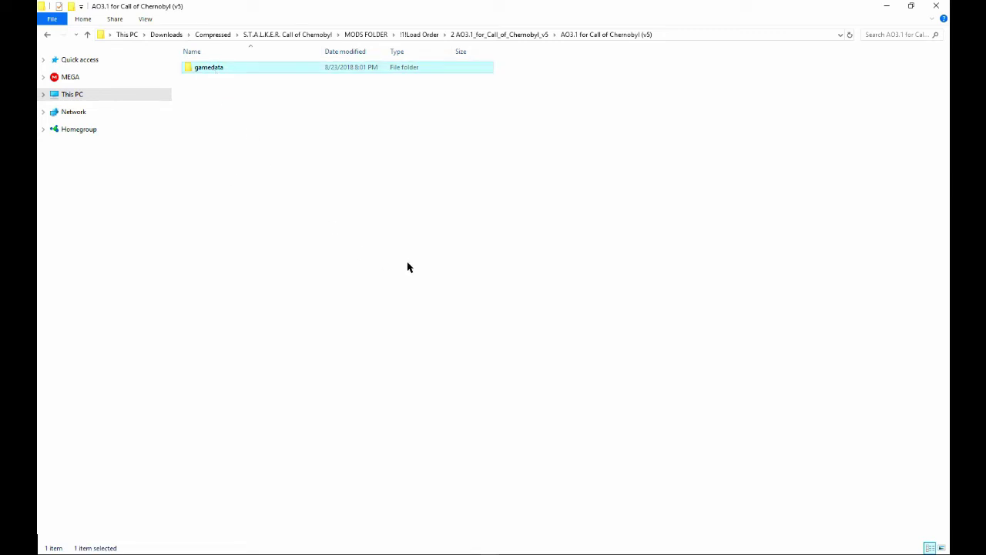
key(BackSpace)
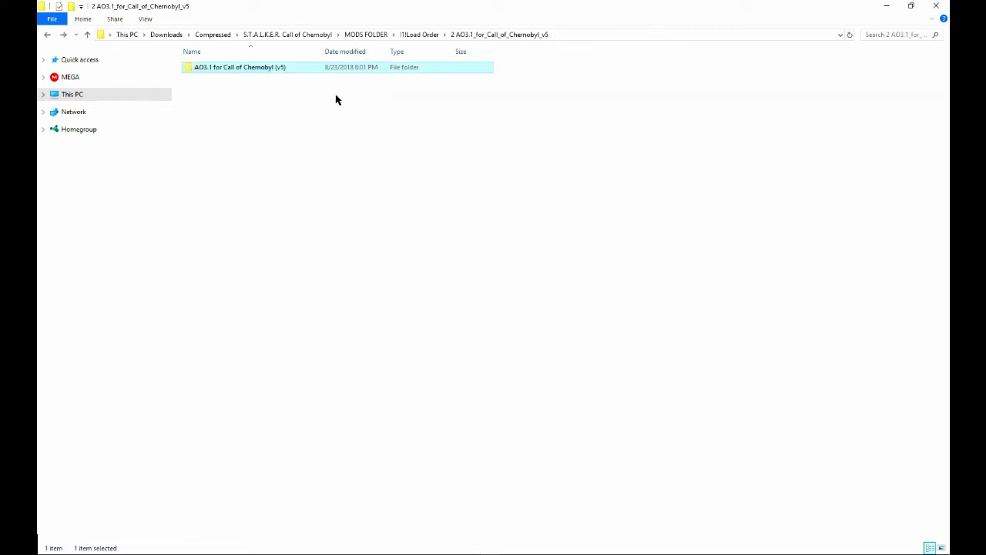
key(BackSpace)
double_click(226, 69)
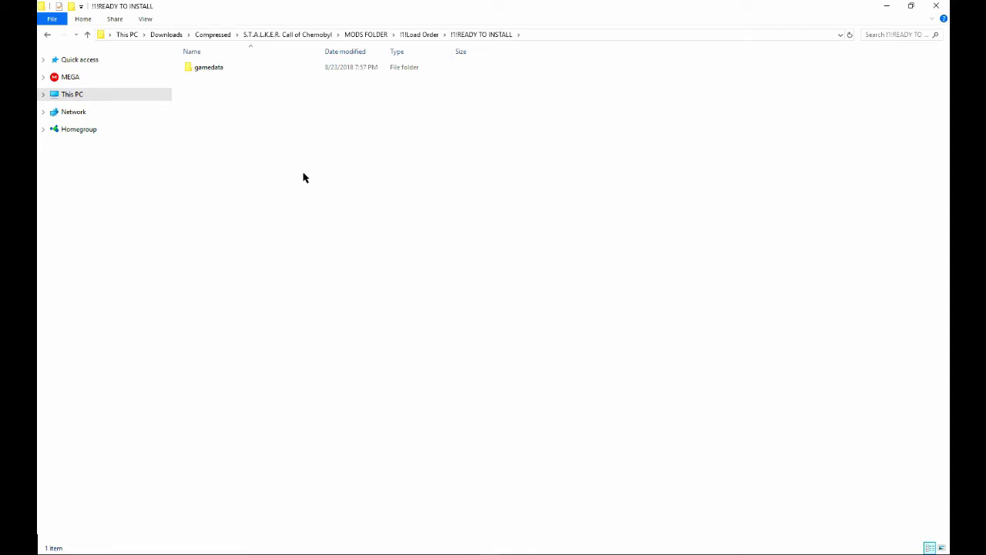
key(ctrl+v)
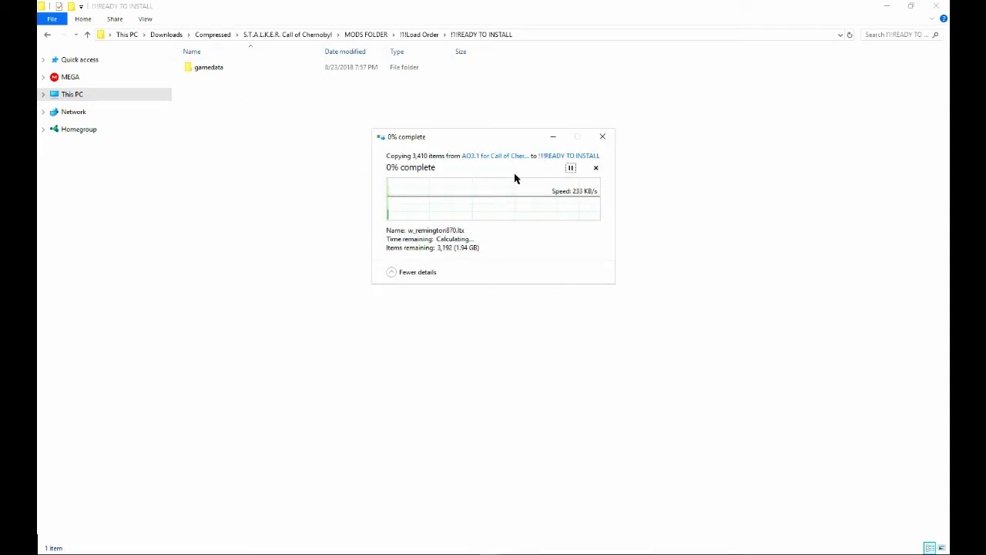
click(203, 152)
key(BackSpace)
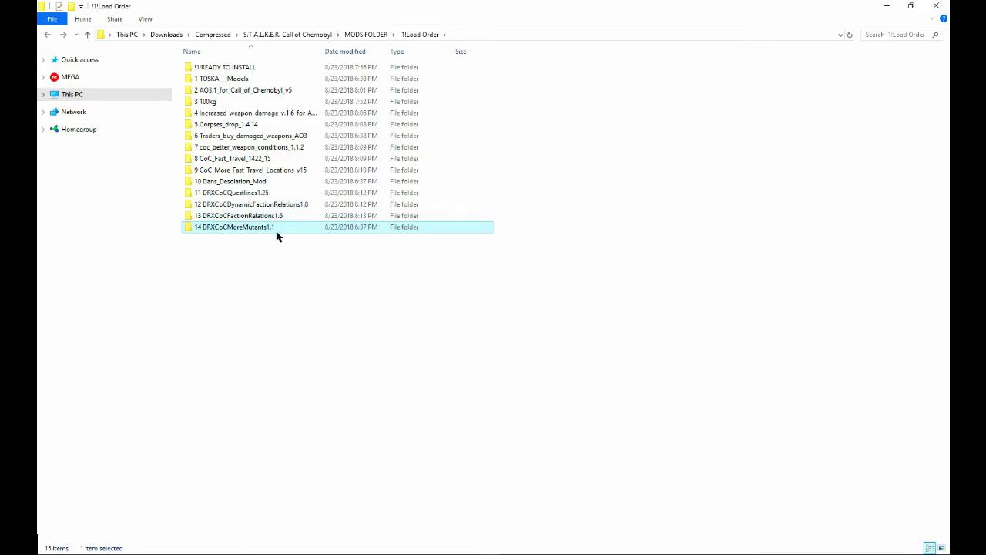
Check the contents of the 14 DRXCoCMoreMutants1.1 and 13 DRXCoCFactionRelations1.6 folders.
double_click(276, 231)
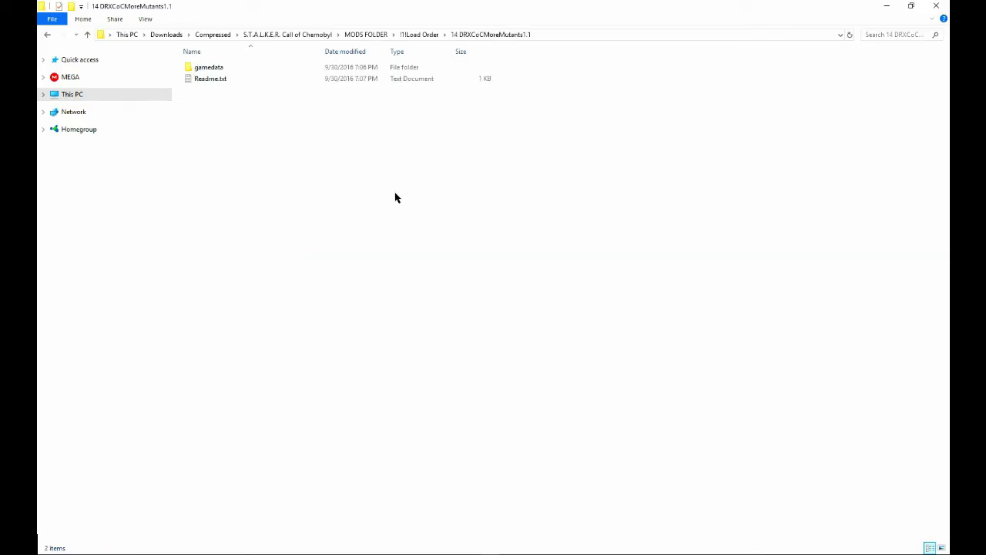
click(227, 81)
key(BackSpace)
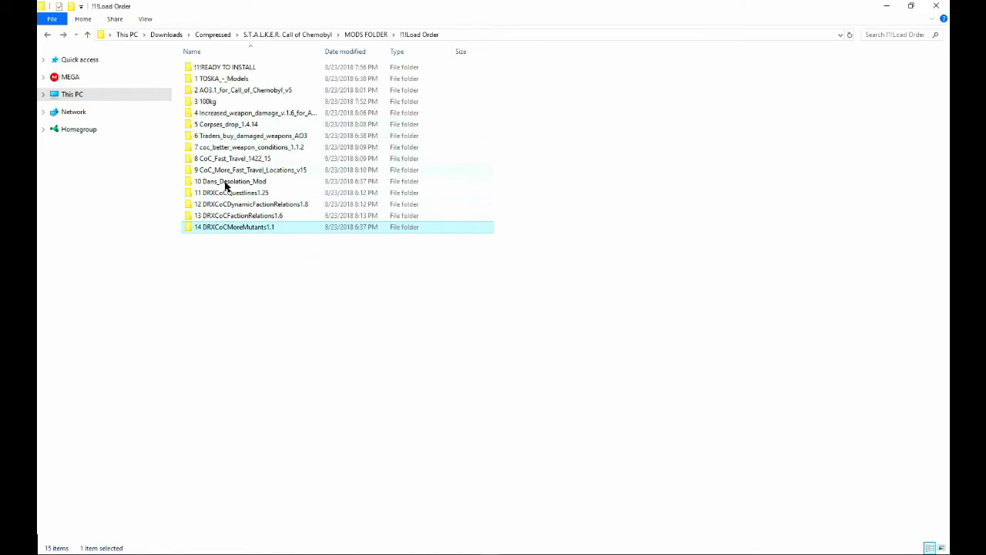
double_click(228, 217)
key(BackSpace)
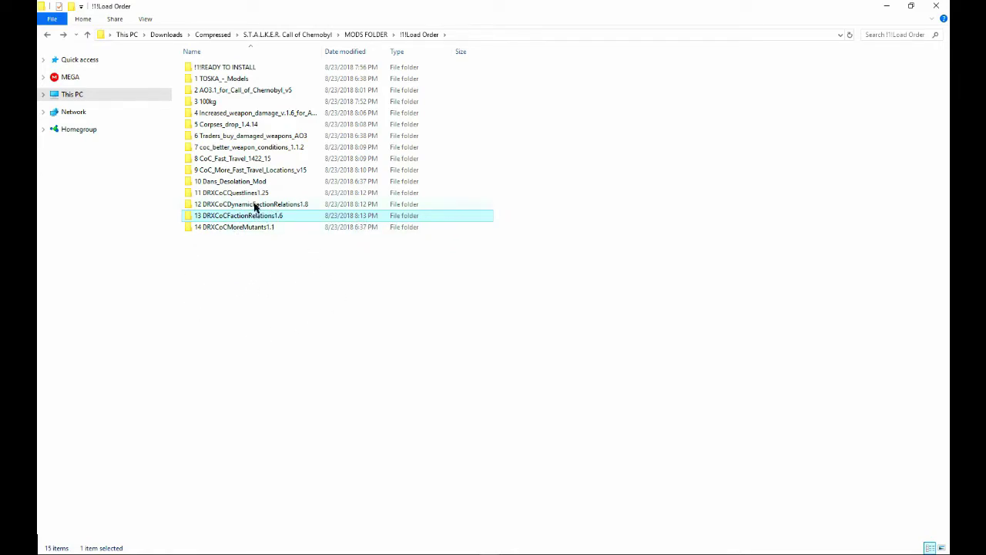
click(223, 183)
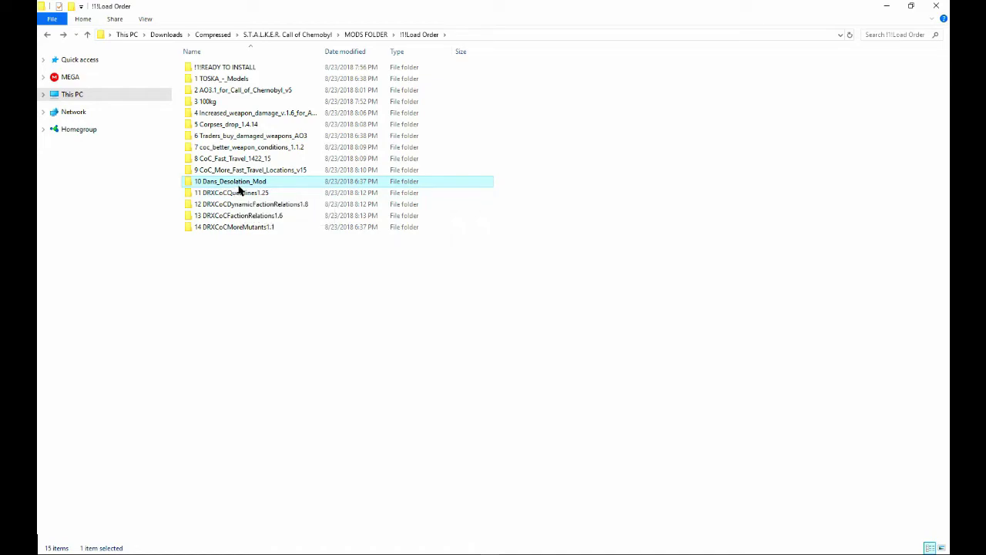
Read the installation instructions in Readme.txt inside 14 DRXCoCMoreMutants1.1 and delete that file.
click(245, 229)
double_click(245, 228)
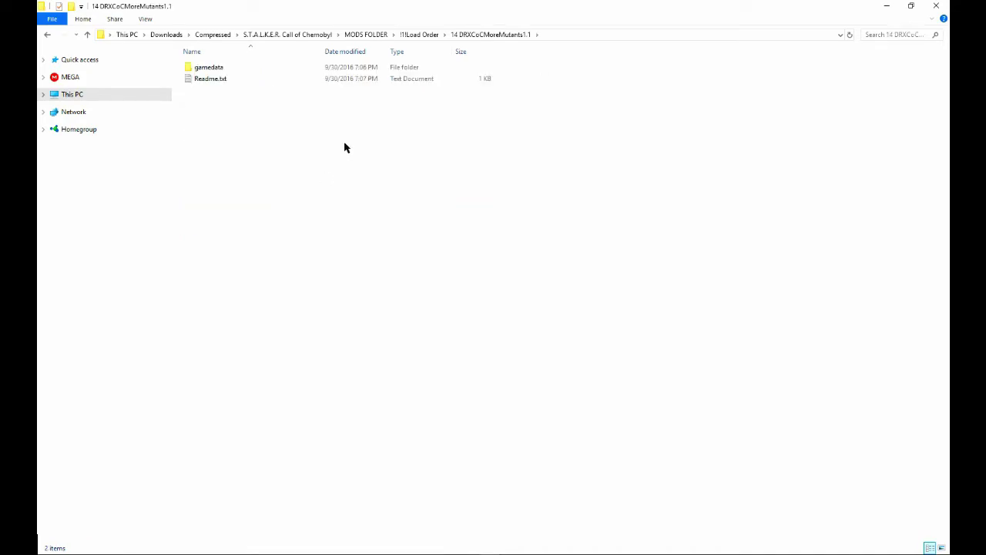
double_click(220, 79)
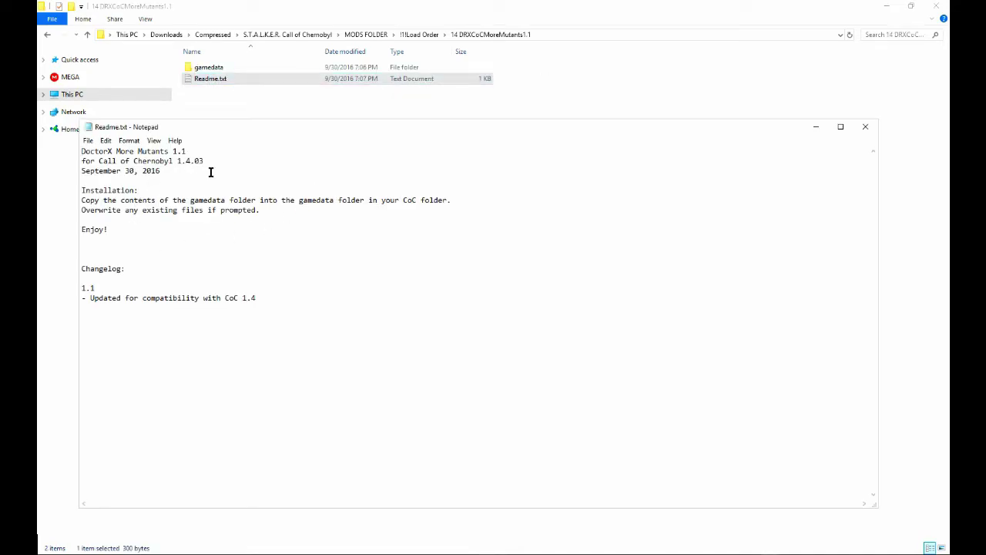
click(865, 128)
drag(295, 109, 220, 82)
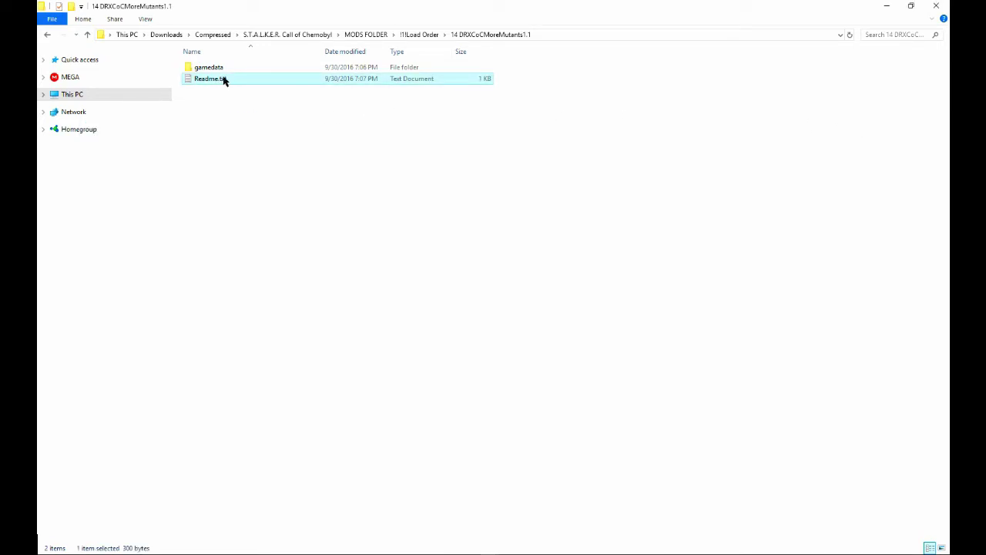
key(Delete)
Copy the gamedata folder from 14 DRXCoCMoreMutants1.1 into !1!READY TO INSTALL.
double_click(231, 68)
key(BackSpace)
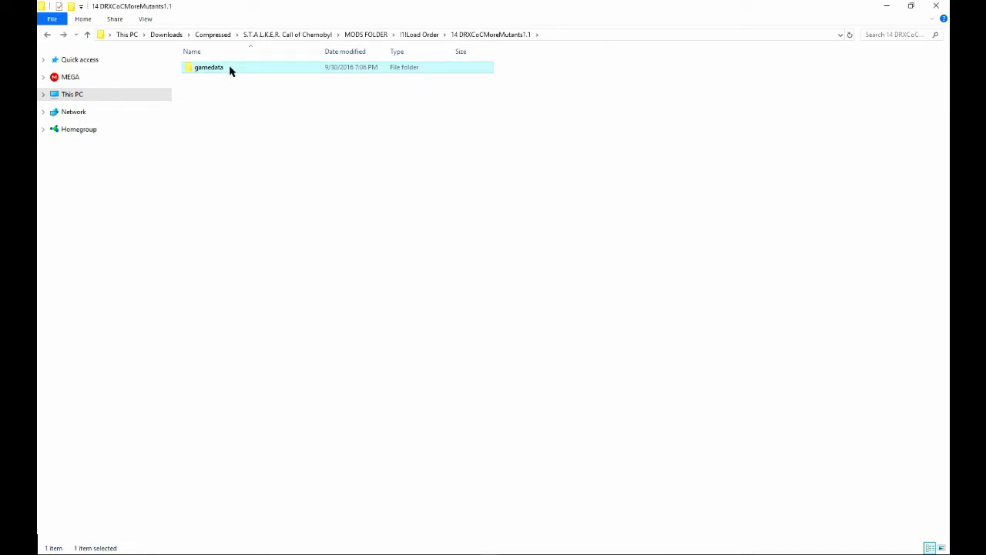
key(BackSpace)
click(216, 67)
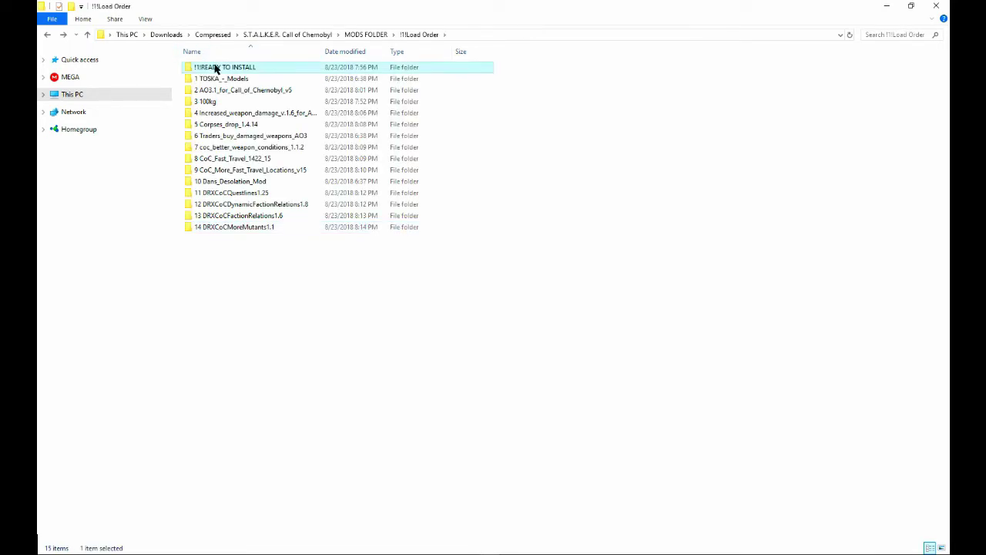
double_click(216, 68)
key(ctrl+v)
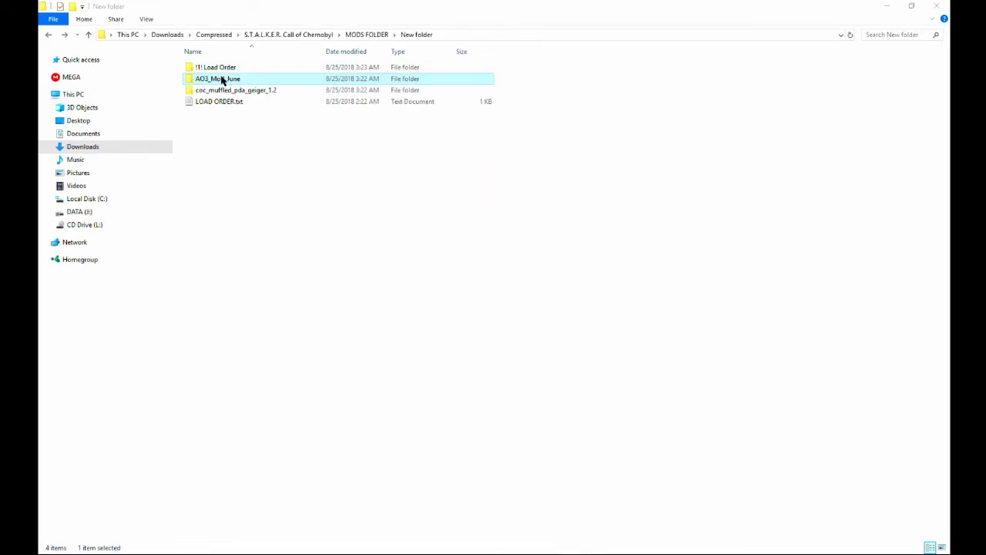
Copy the gamedata folder from AO3 Mod June, inside AO3_Mod_June, into the !1! Load Order folder of New folder.
double_click(223, 79)
click(222, 69)
double_click(222, 69)
drag(235, 114, 219, 67)
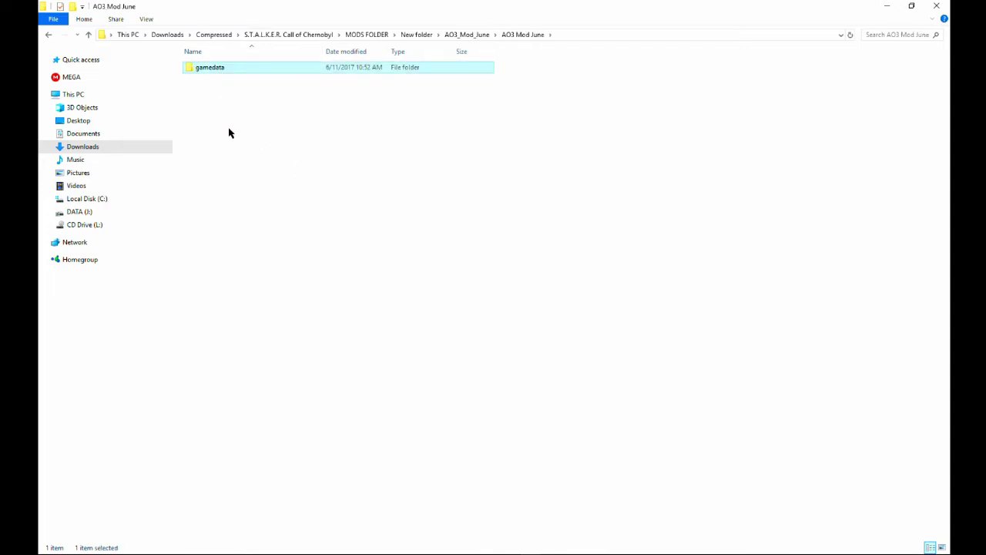
key(BackSpace)
key(BackSpace)
double_click(223, 68)
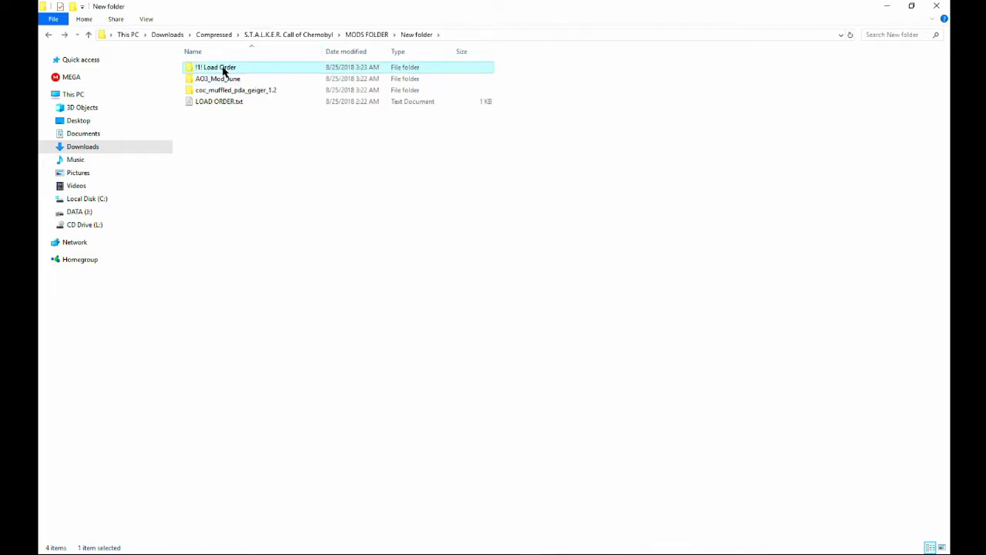
key(ctrl+v)
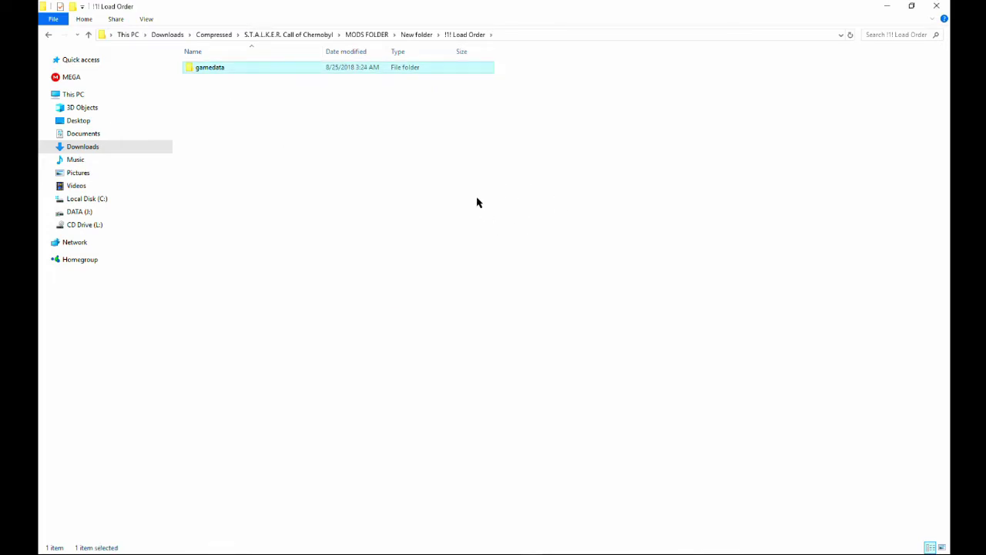
Check the contents of the coc_muffled_pda_geiger_1.2 folder.
key(BackSpace)
double_click(252, 91)
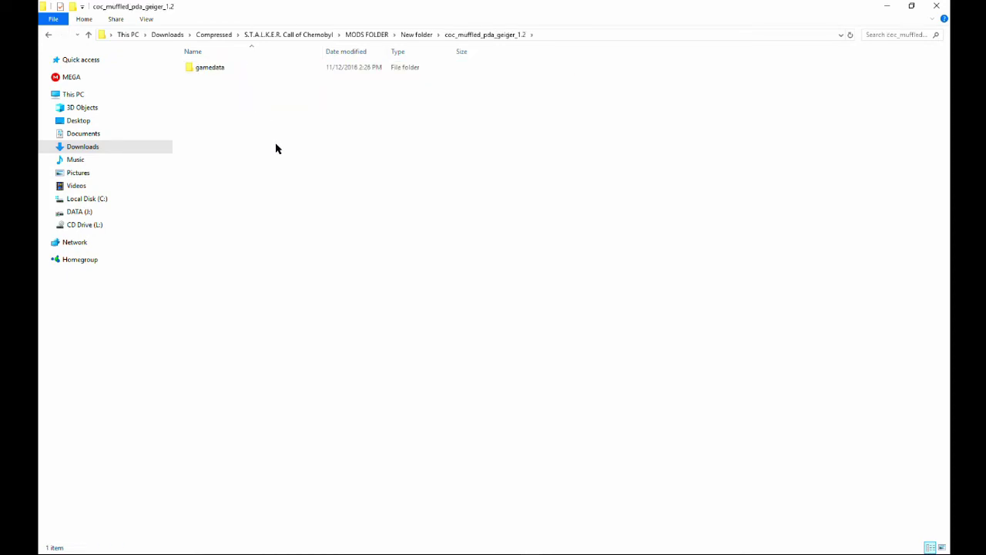
key(BackSpace)
Open Dan's Desolation Mod inside 10 Dans_Desolation_Mod, read the installation instructions in Readme.txt and delete that file.
double_click(225, 182)
drag(304, 147, 241, 71)
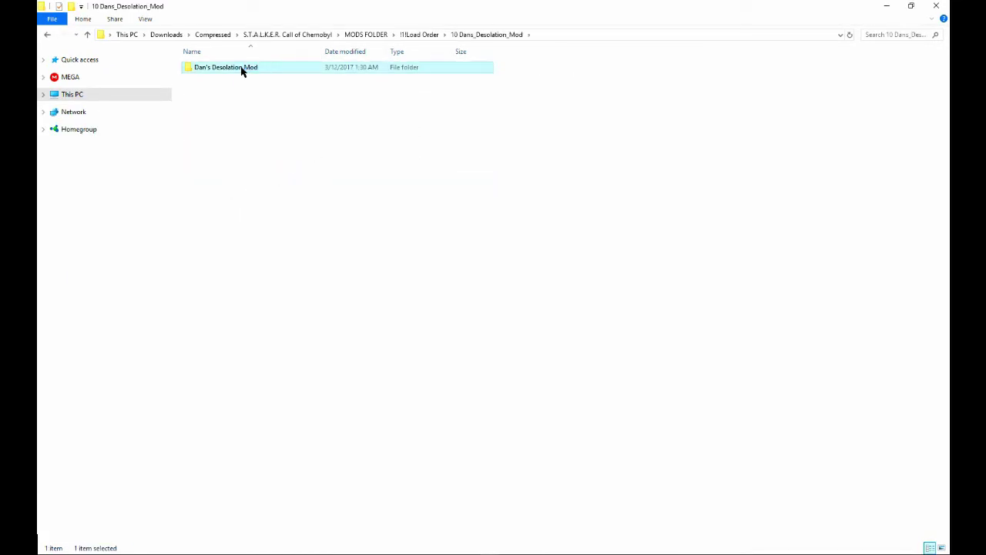
double_click(242, 71)
double_click(223, 80)
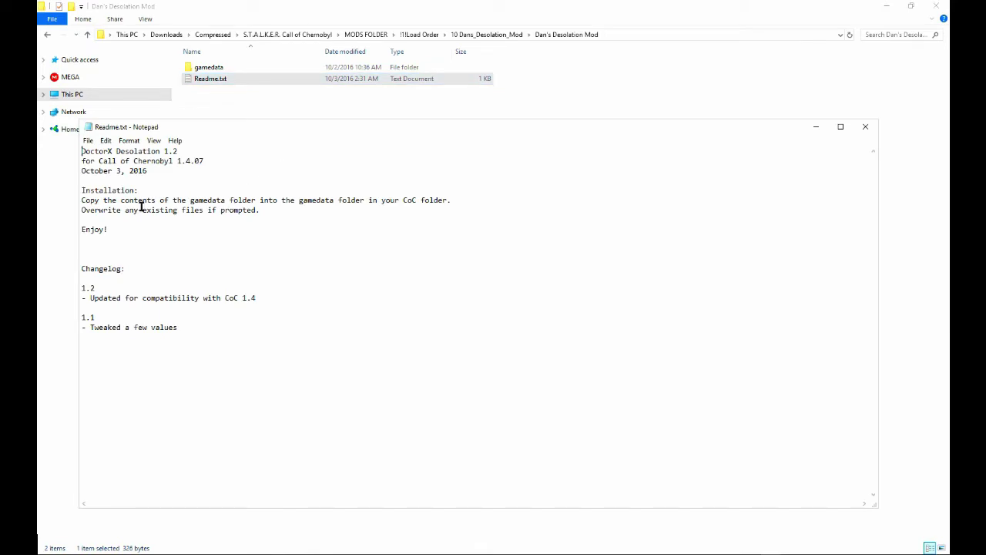
drag(298, 222, 74, 197)
click(265, 236)
click(867, 128)
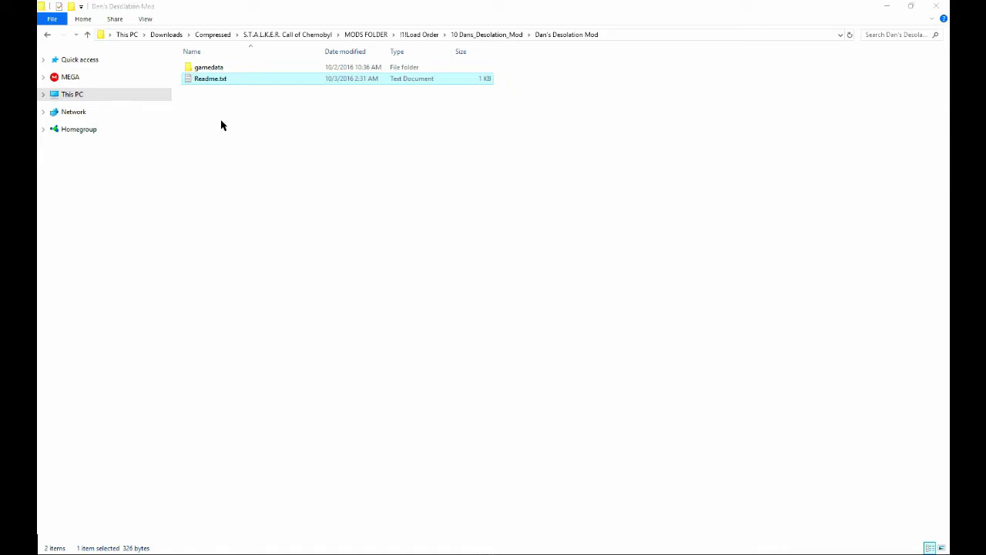
key(Delete)
Copy the gamedata folder from Dan's Desolation Mod into !1!READY TO INSTALL.
double_click(239, 73)
key(alt+Left)
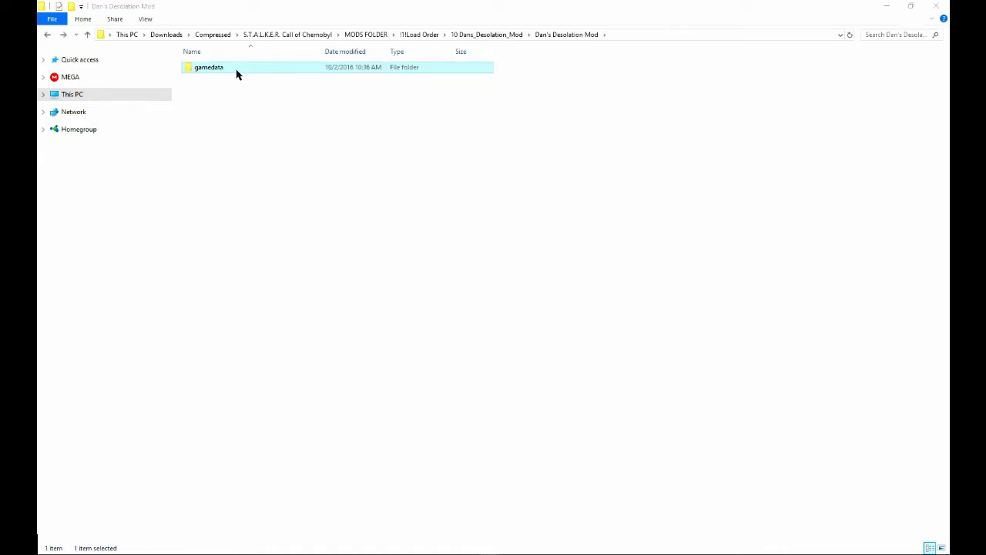
key(alt+Up)
key(alt+Up)
double_click(220, 68)
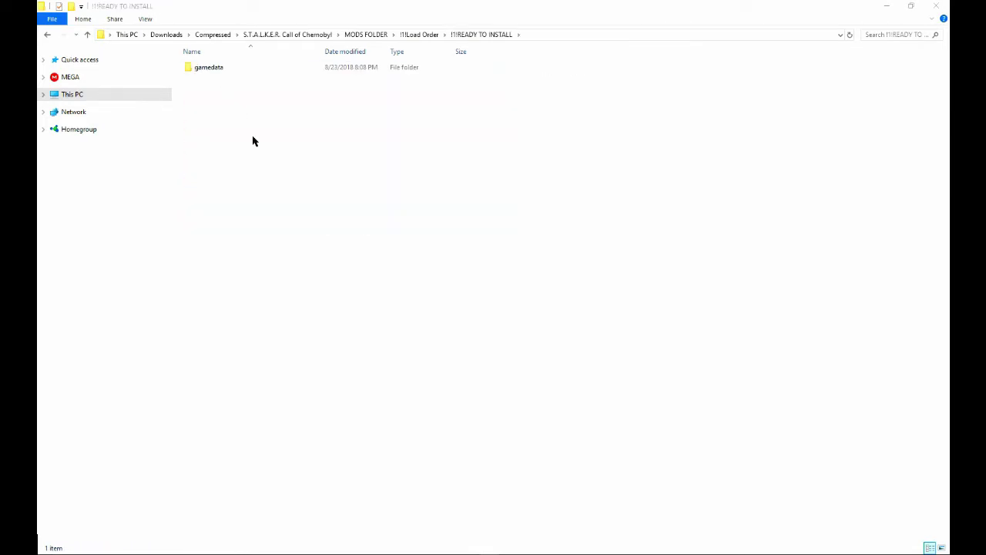
Merge the gamedata folder from 6 Traders_buy_damaged_weapons_AO3 into !1!READY TO INSTALL, replacing the existing files.
key(alt+Up)
key(6)
key(Return)
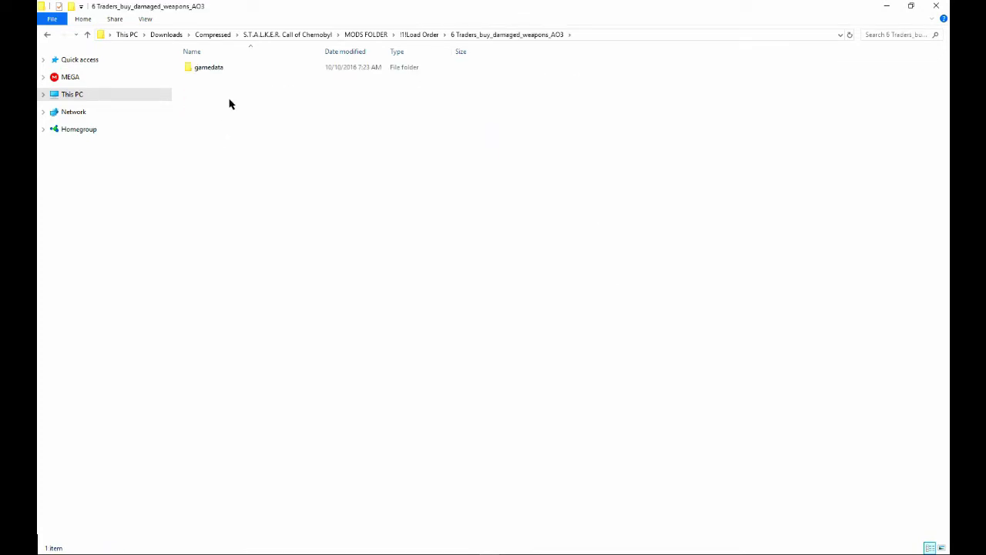
drag(252, 86, 237, 58)
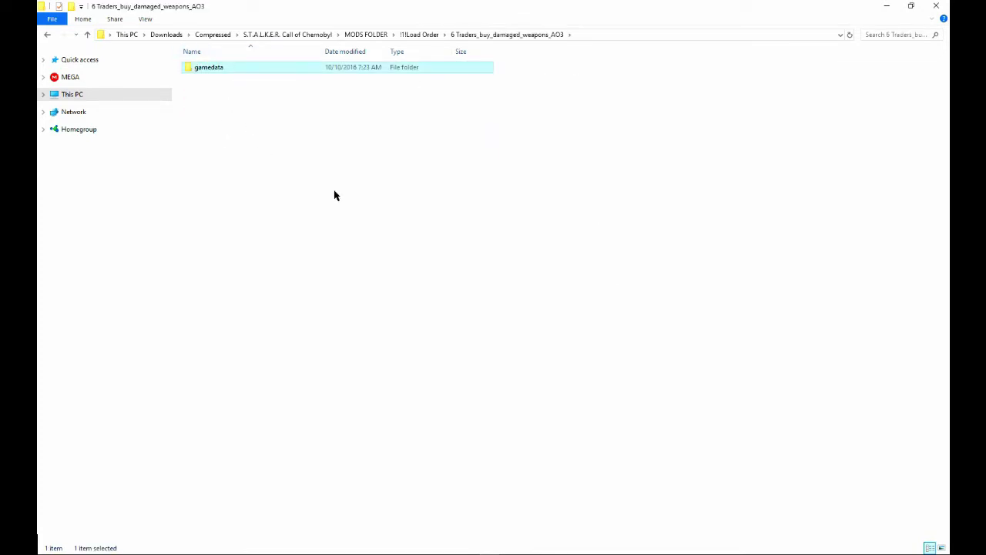
key(alt+Up)
click(226, 68)
double_click(226, 68)
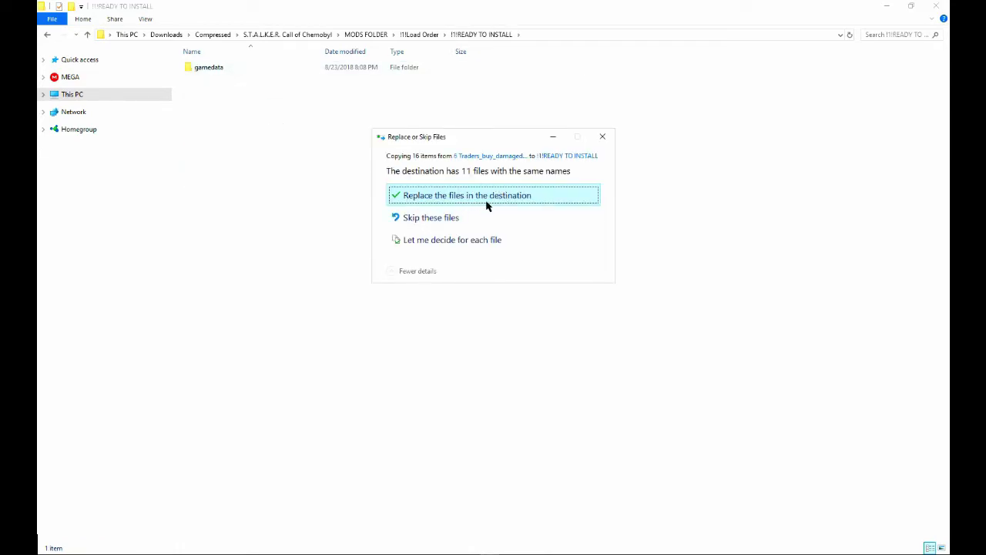
click(484, 196)
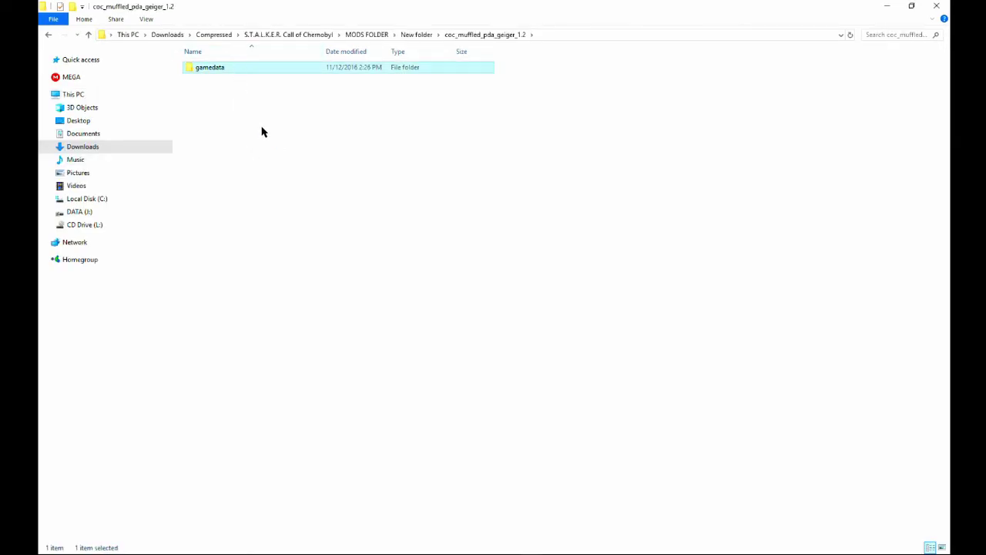
Try to merge the gamedata folder from coc_muffled_pda_geiger_1.2 into the !1! Load Order folder of New folder.
key(BackSpace)
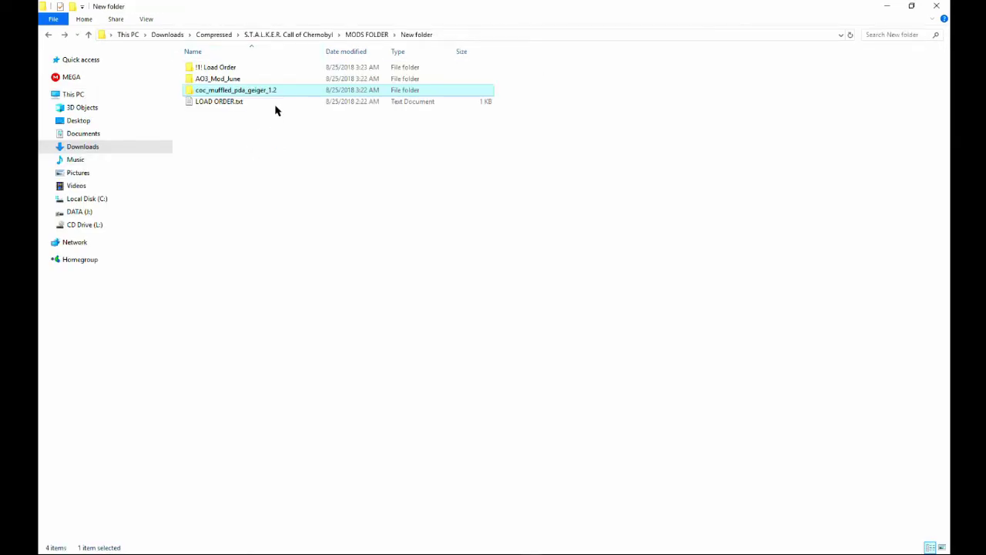
double_click(218, 70)
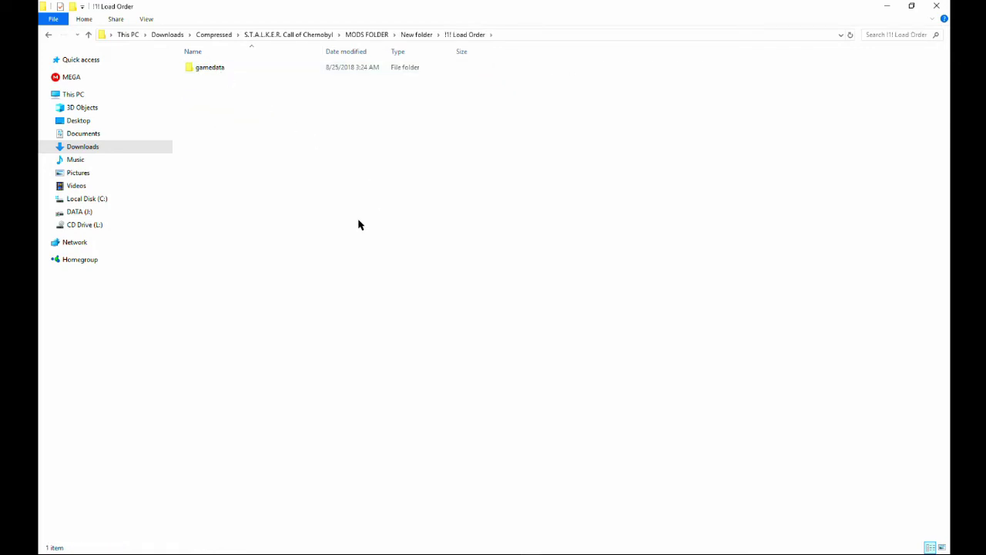
key(ctrl+a)
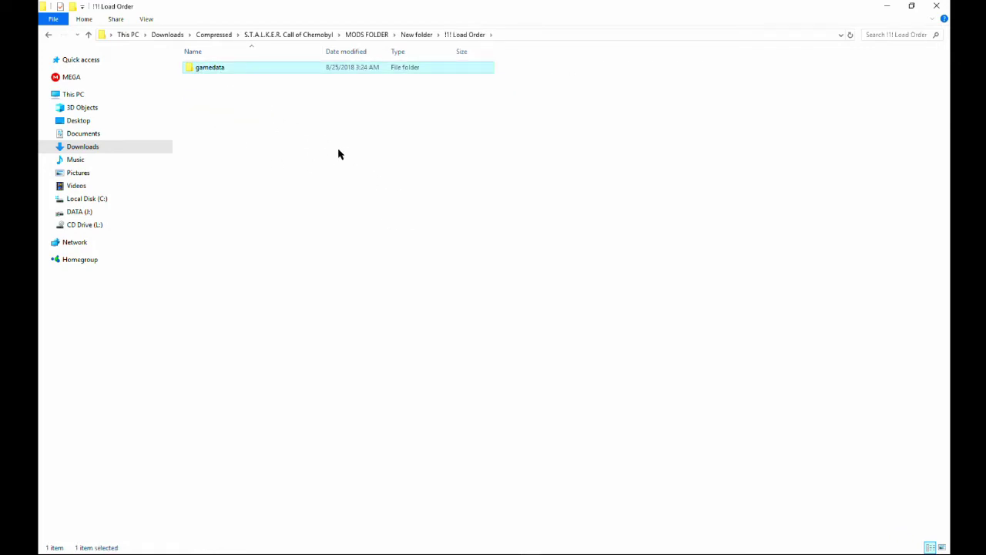
key(ctrl+v)
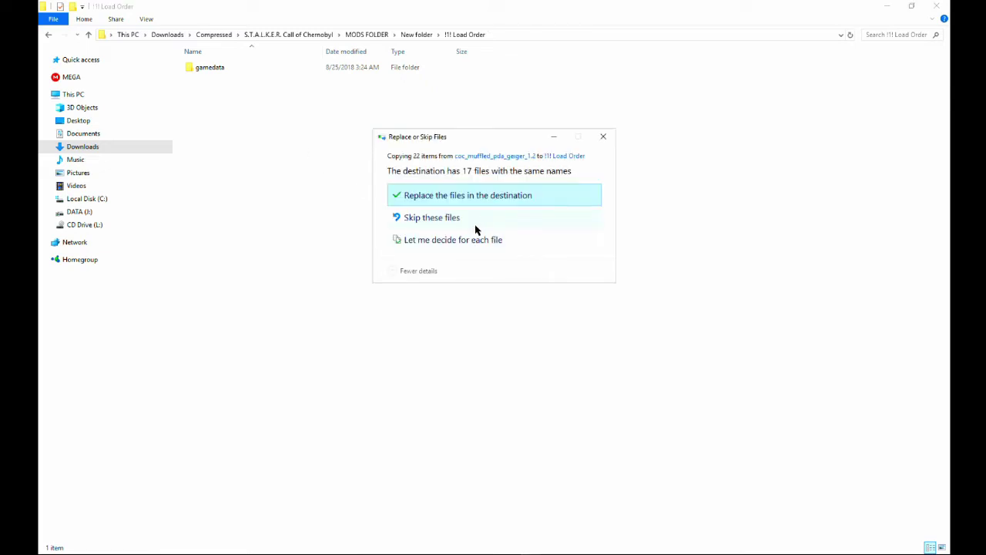
click(602, 137)
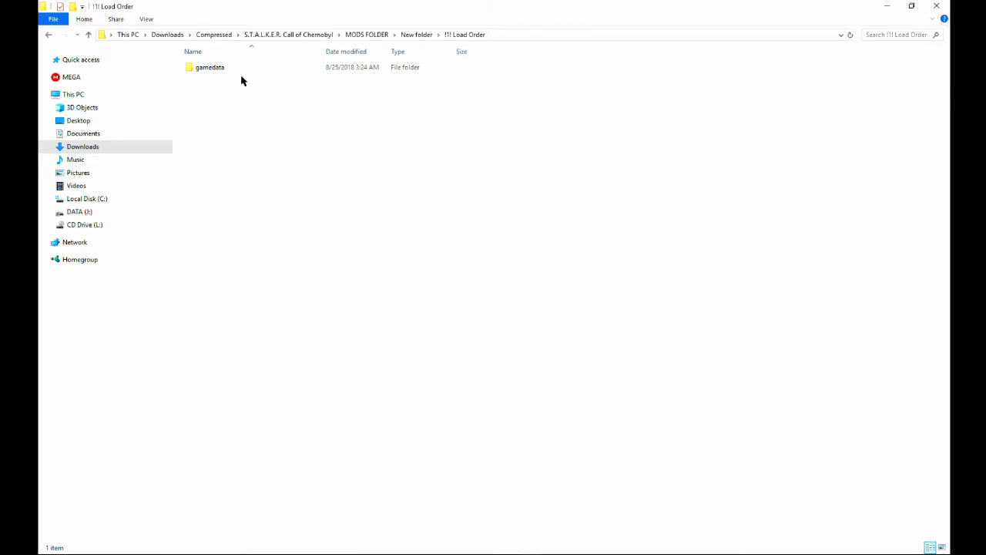
In 5 Corpses_drop_1.4.14, delete README_for_CoC_1.4.14+.txt and the 1.3.2, 1.4 and 1.4.12 folders inside Corpses drop $$$ [1.4].
key(BackSpace)
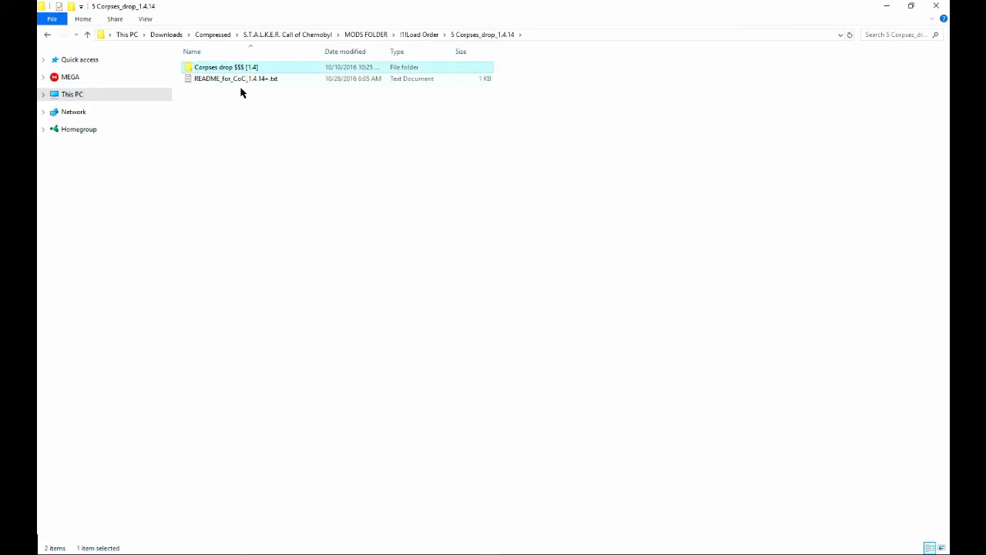
click(235, 80)
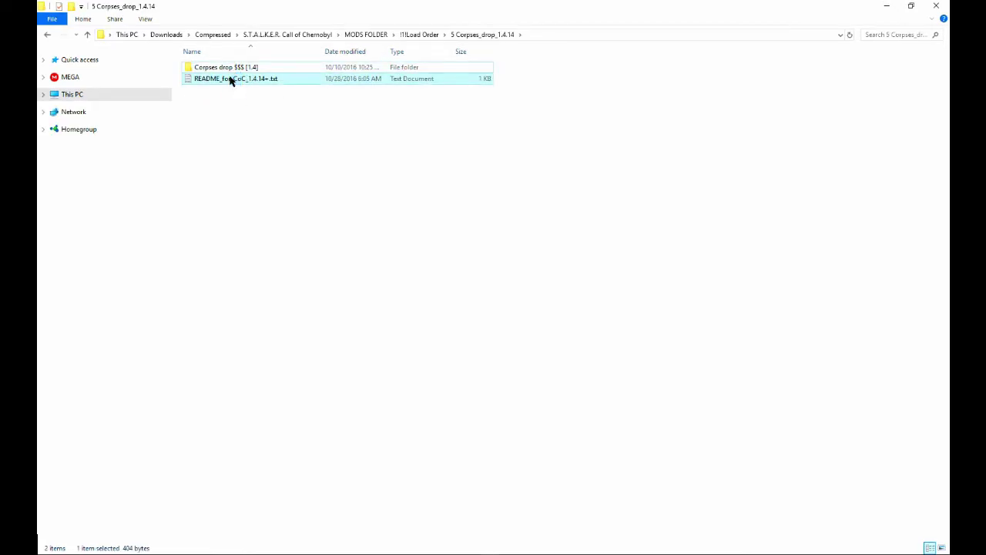
key(Delete)
double_click(232, 68)
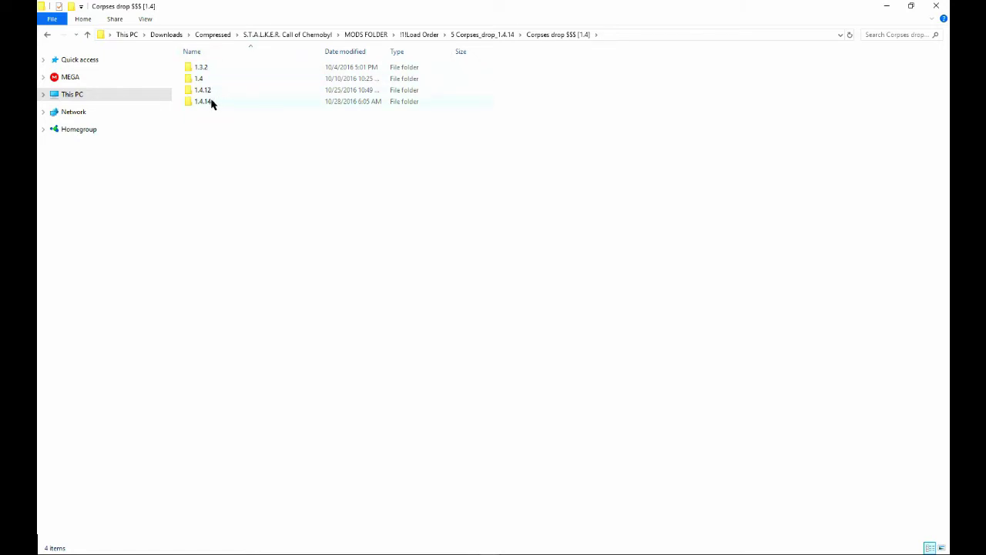
click(217, 91)
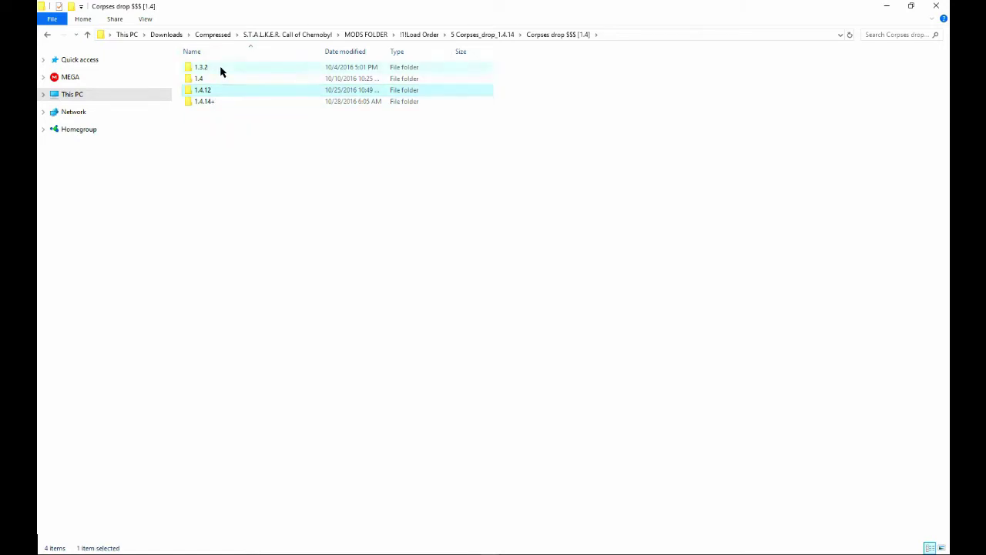
shift+click(220, 69)
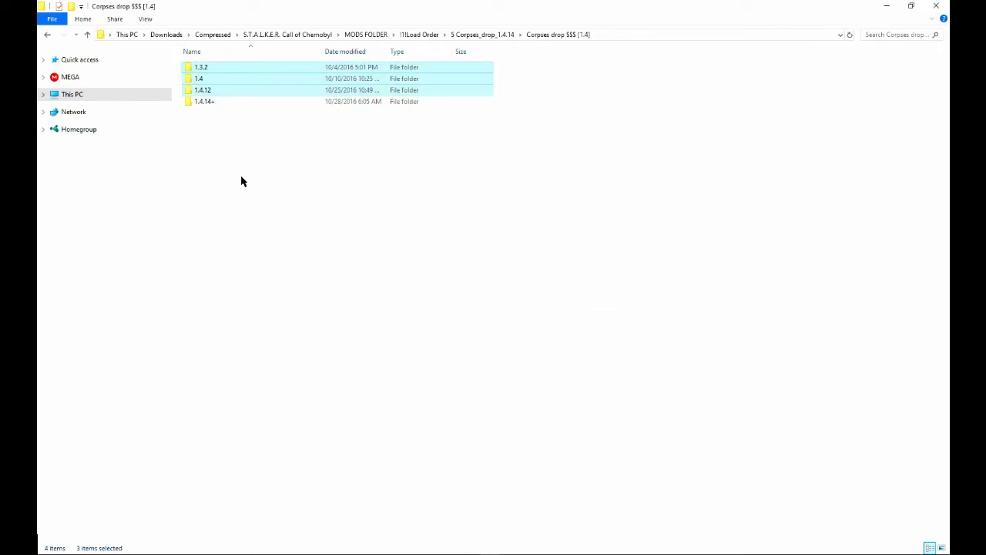
key(Delete)
Merge the gamedata folder from the 1.4.14+ folder of 5 Corpses_drop_1.4.14 into !1!READY TO INSTALL.
double_click(227, 72)
drag(213, 92, 205, 62)
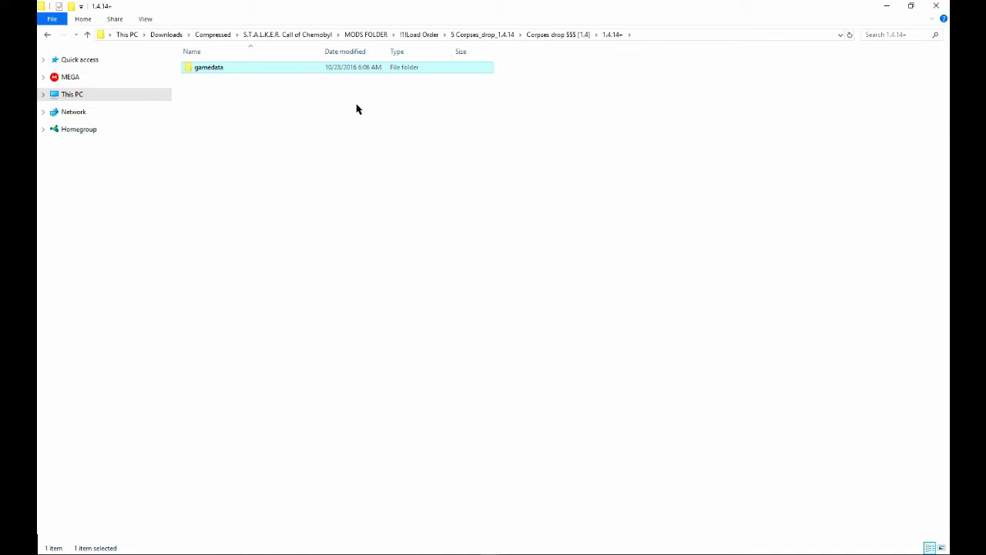
key(BackSpace)
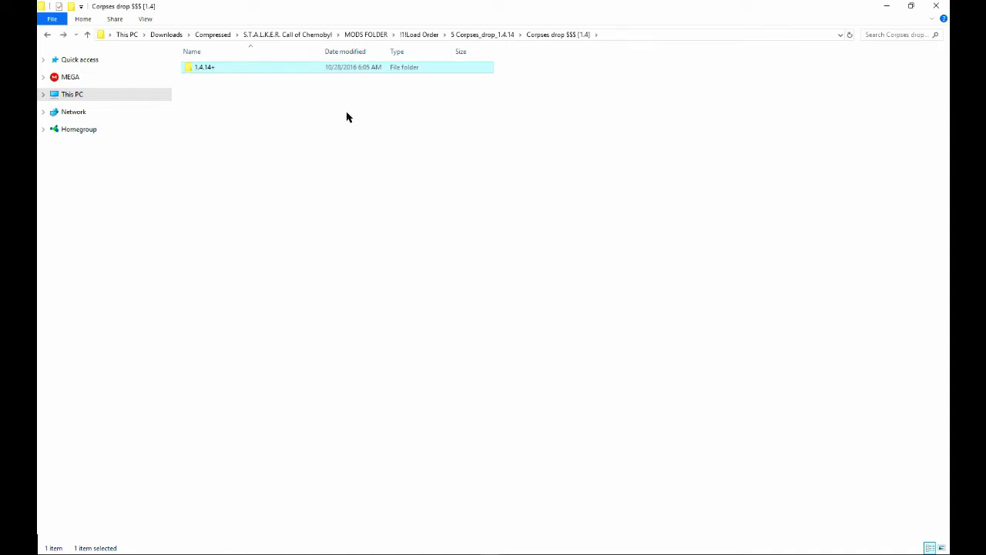
key(BackSpace)
key(BackSpace)
double_click(229, 67)
key(ctrl+a)
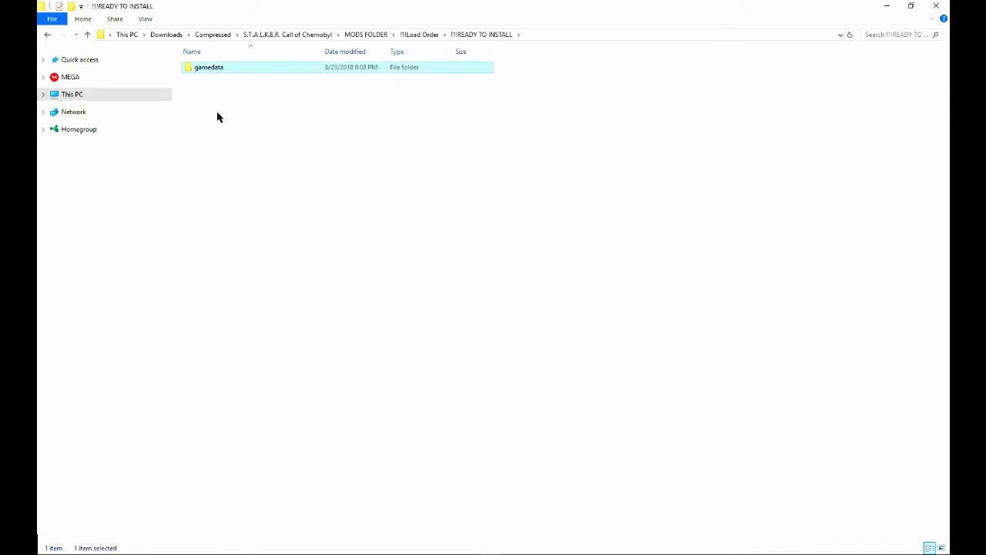
Merge the gamedata folder from 3 100kg into !1!READY TO INSTALL.
key(BackSpace)
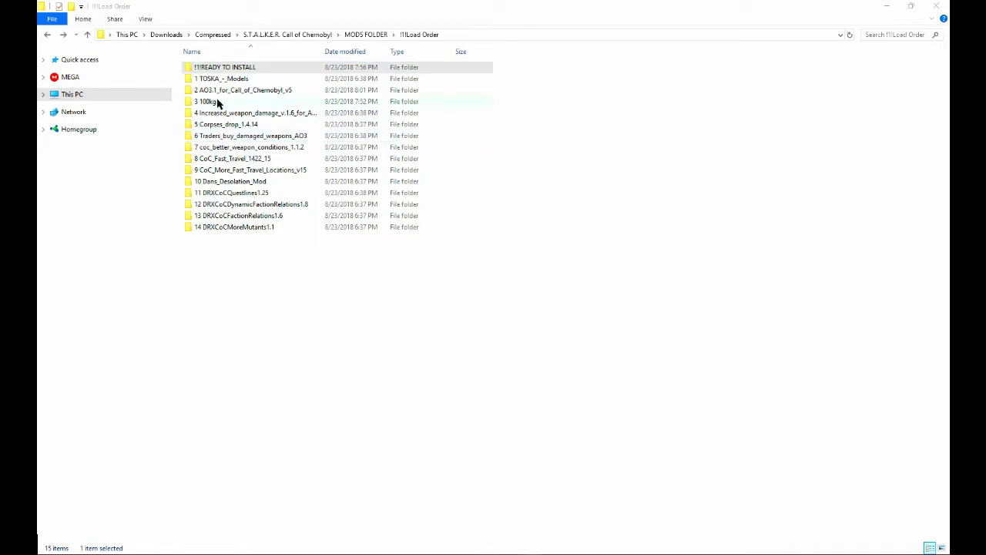
double_click(216, 100)
click(223, 69)
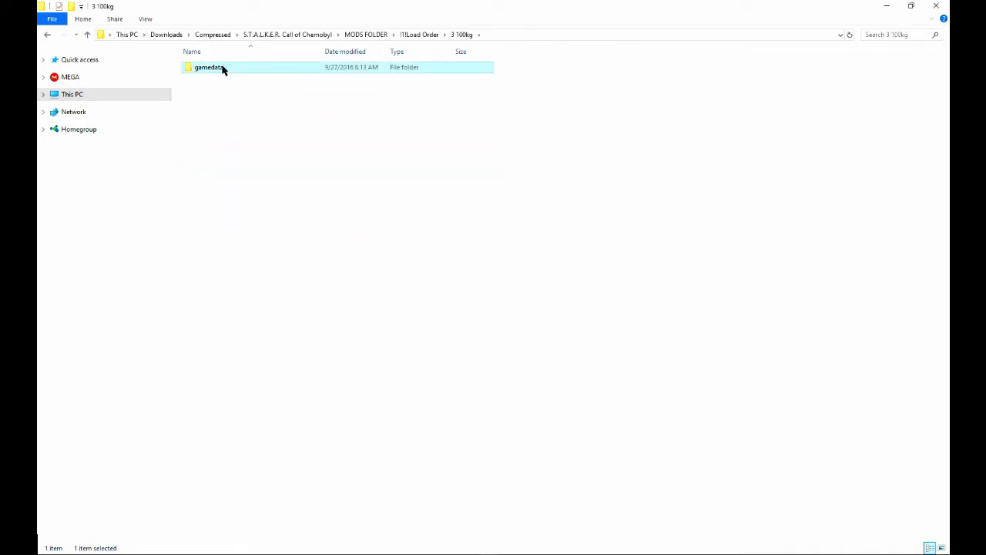
key(BackSpace)
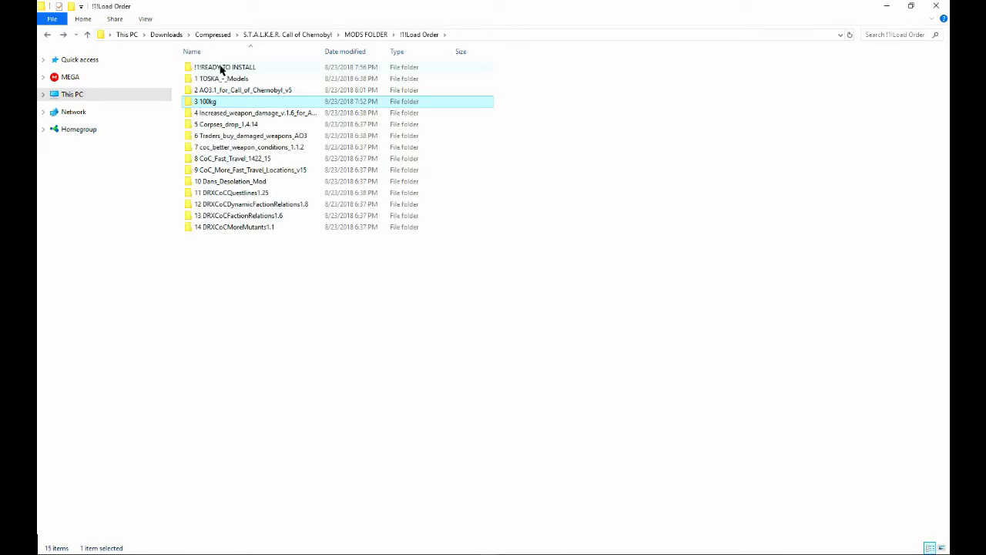
double_click(223, 68)
key(ctrl+a)
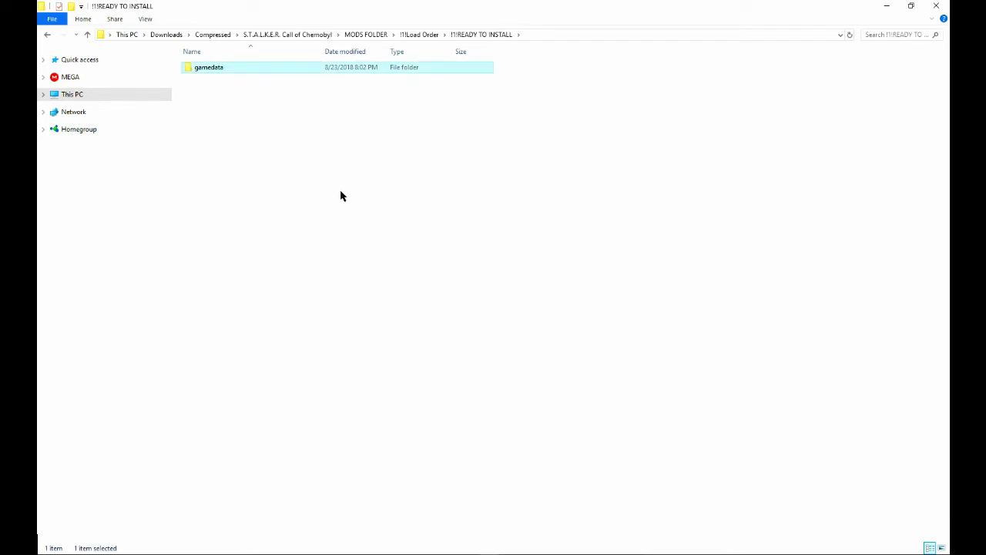
Delete the BACKUP files folder from 4 Increased_weapon_damage_v.1.6_for_AO3_CoC_1.4.18.
key(BackSpace)
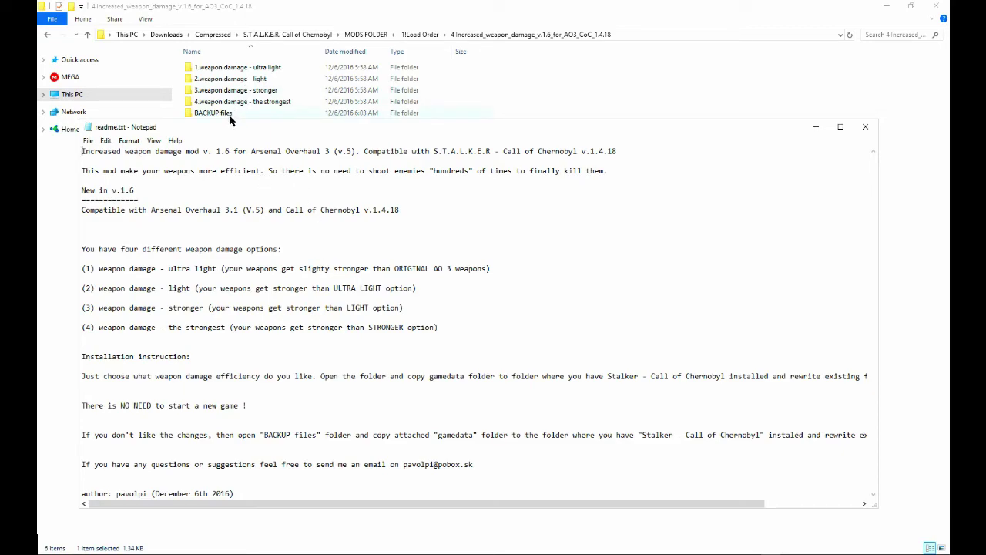
click(230, 116)
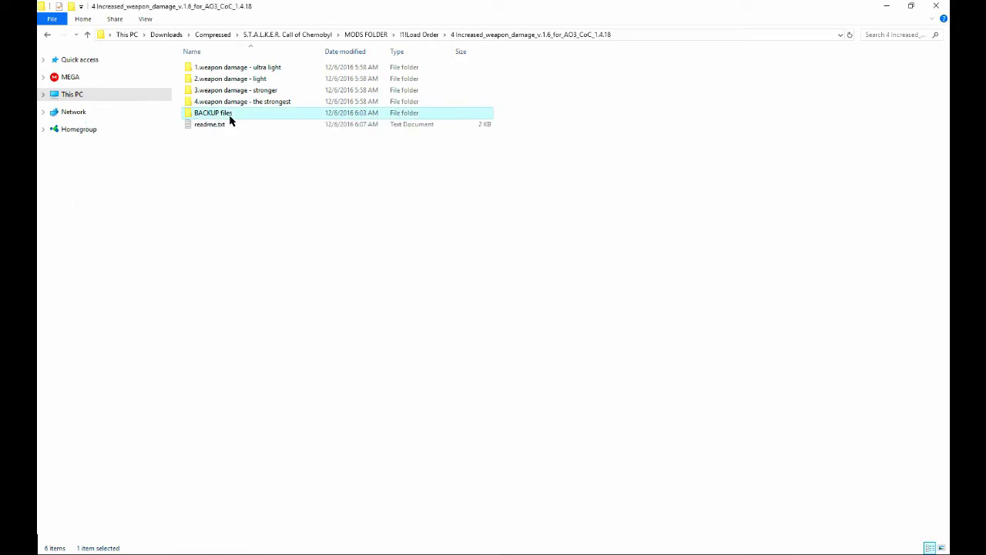
key(Delete)
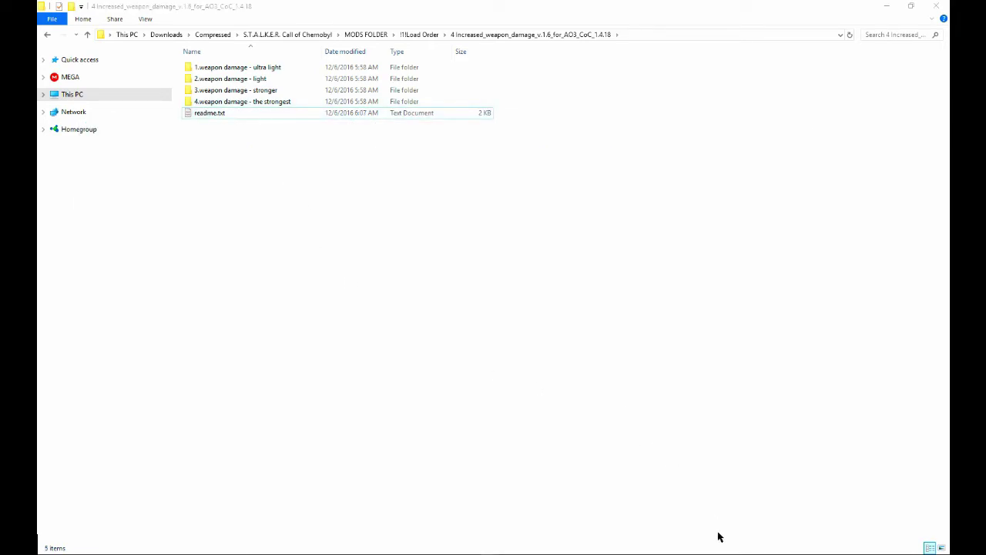
Review the weapon damage options in readme.txt and delete the folder 1.weapon damage - ultra light.
mouse_move(801, 549)
click(824, 521)
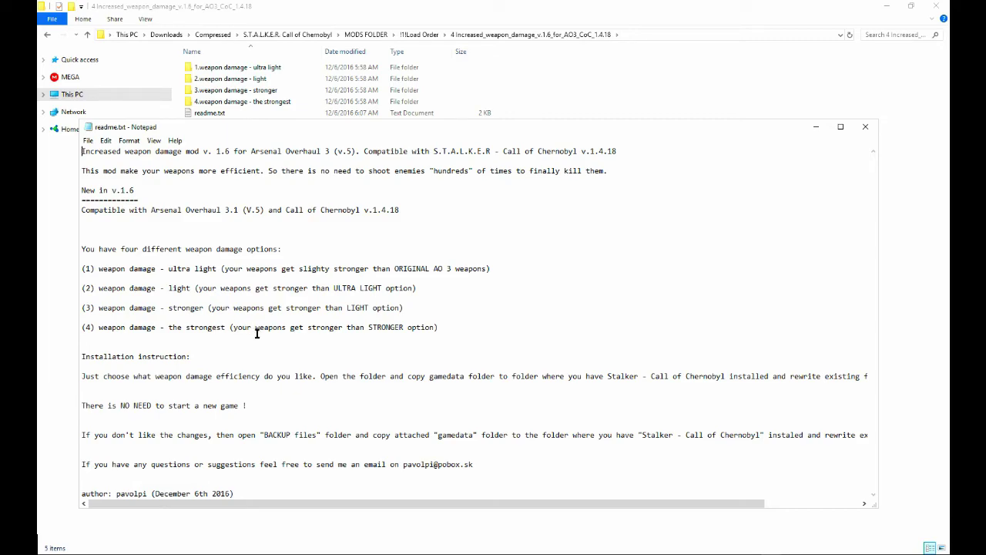
drag(444, 327, 78, 265)
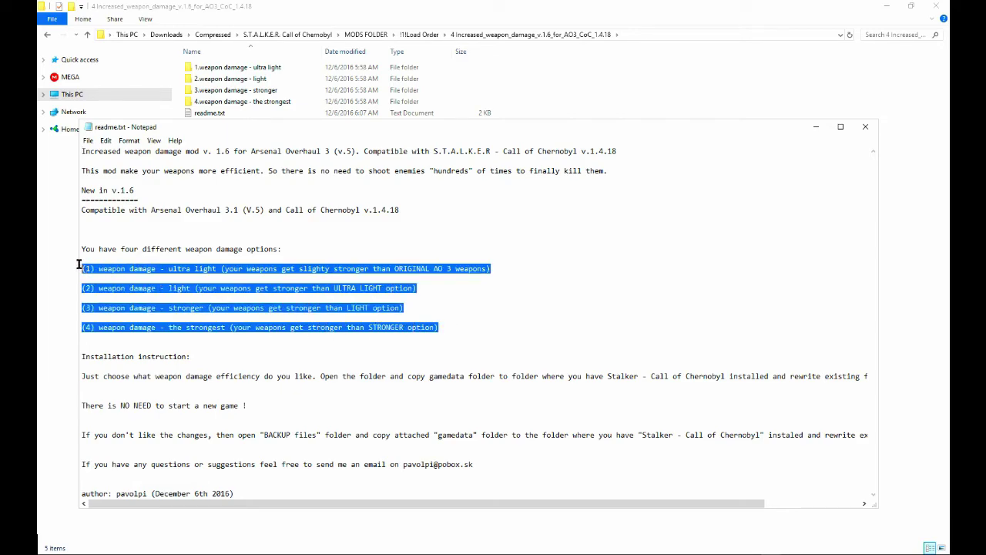
click(451, 311)
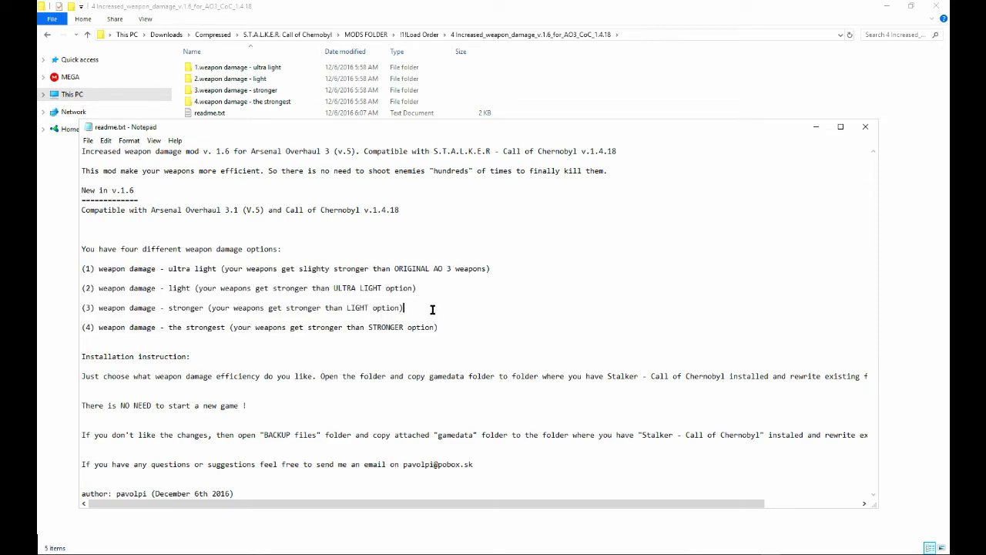
drag(161, 268, 396, 268)
click(435, 268)
click(255, 68)
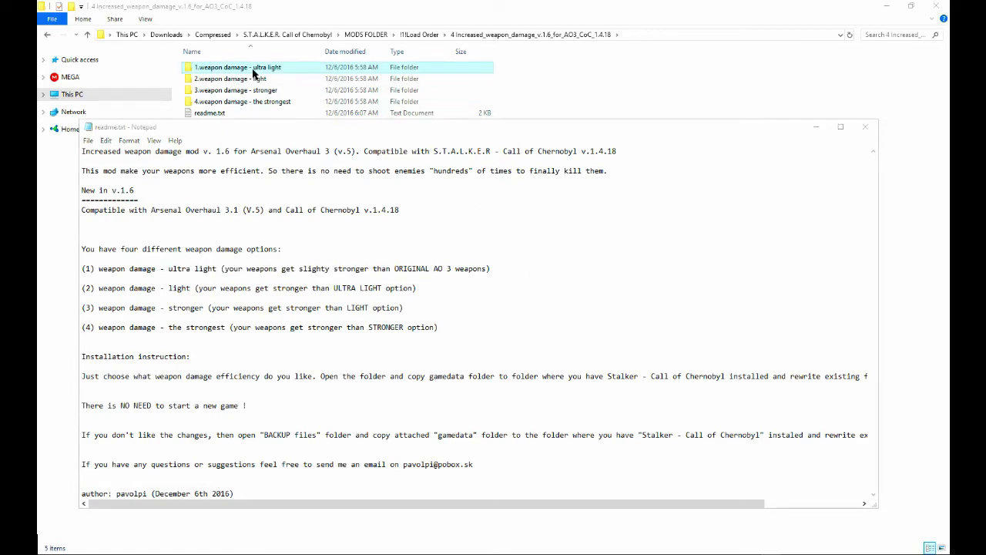
key(Delete)
Compare the descriptions of the light, stronger and the strongest weapon damage options in readme.txt.
key(alt+Tab)
drag(417, 288, 72, 288)
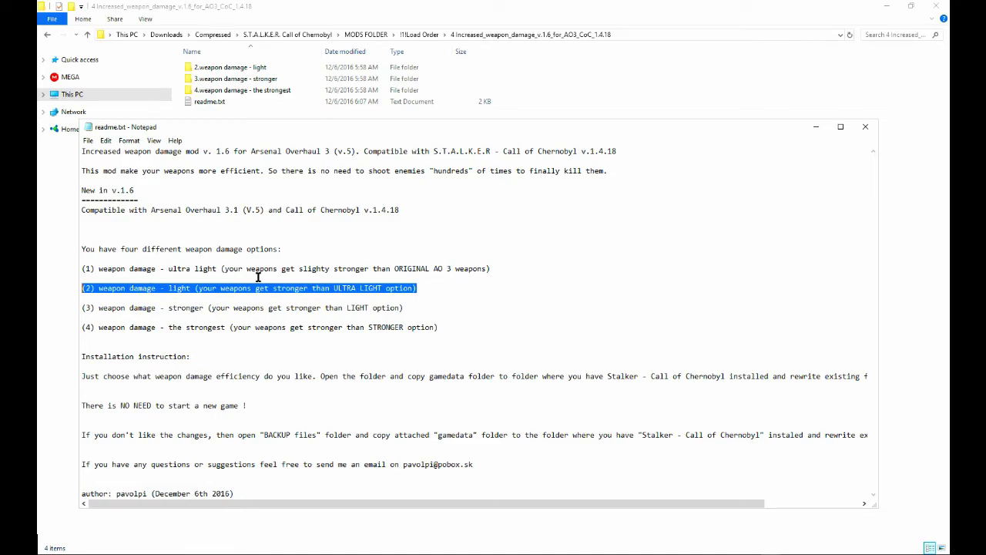
click(151, 313)
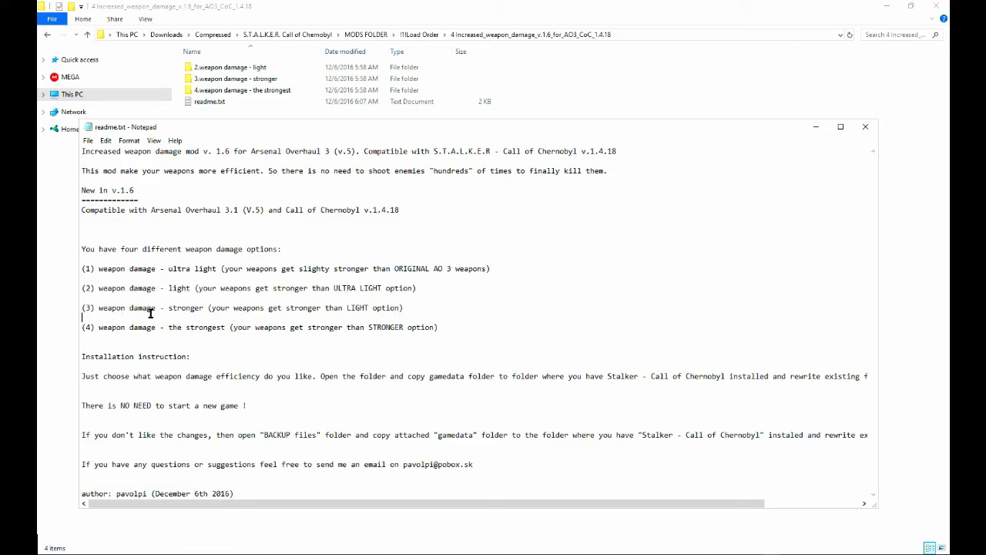
drag(403, 307, 76, 307)
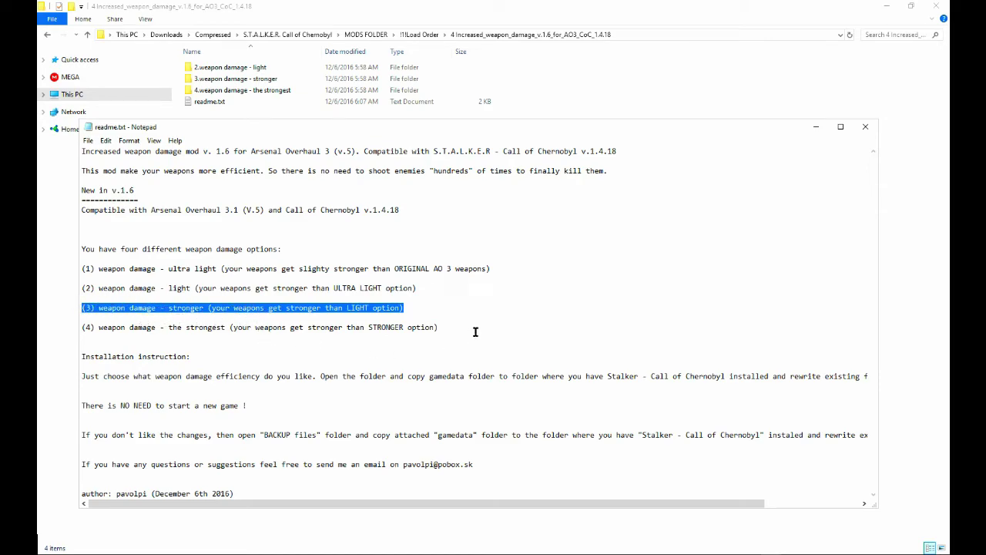
drag(440, 327, 60, 327)
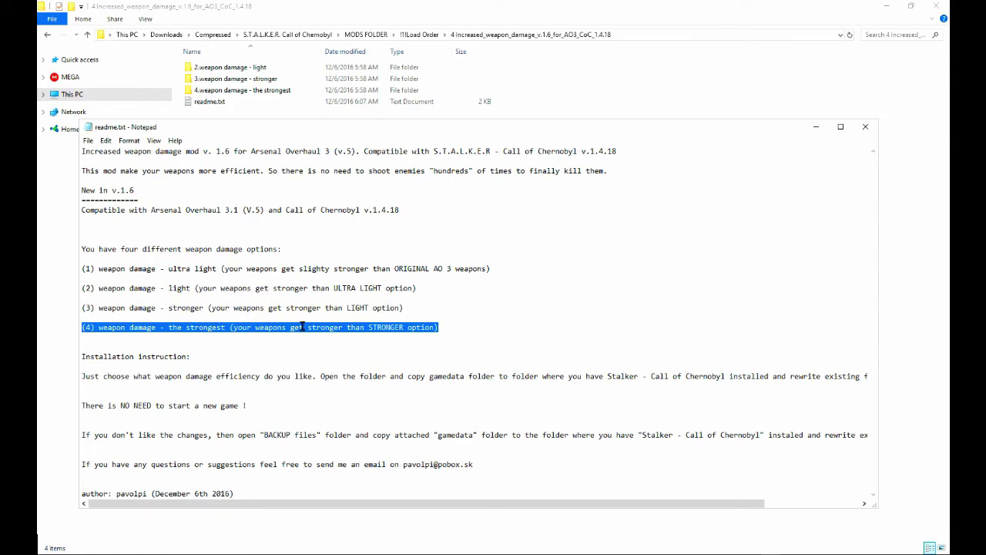
click(229, 357)
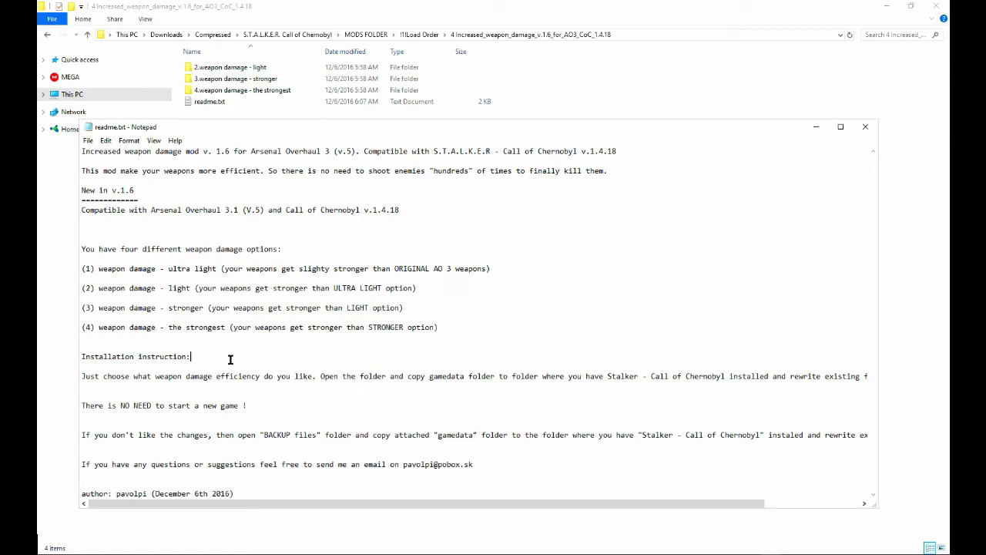
drag(168, 307, 404, 308)
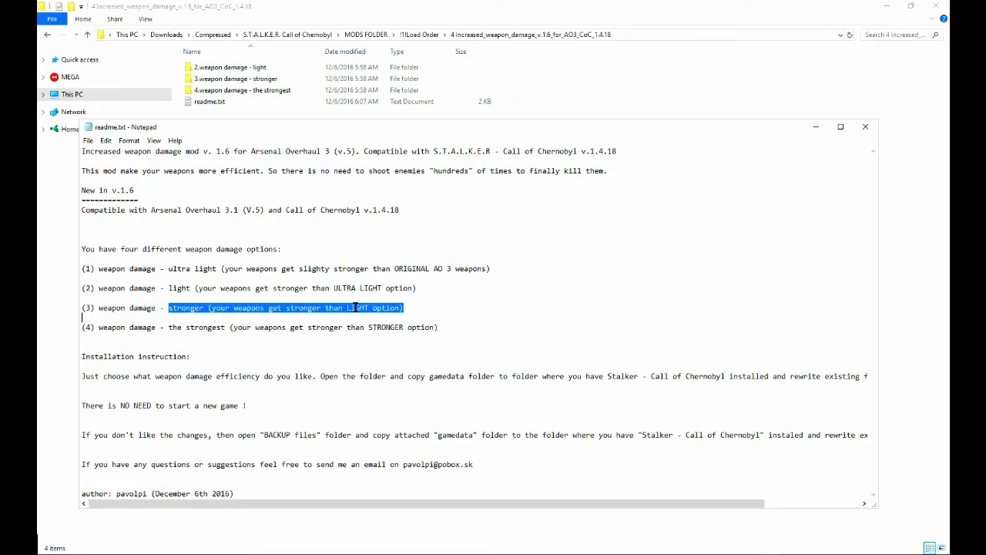
click(811, 128)
Delete the folders 2.weapon damage - light and 4.weapon damage - the strongest, keeping 3.weapon damage - stronger.
click(279, 90)
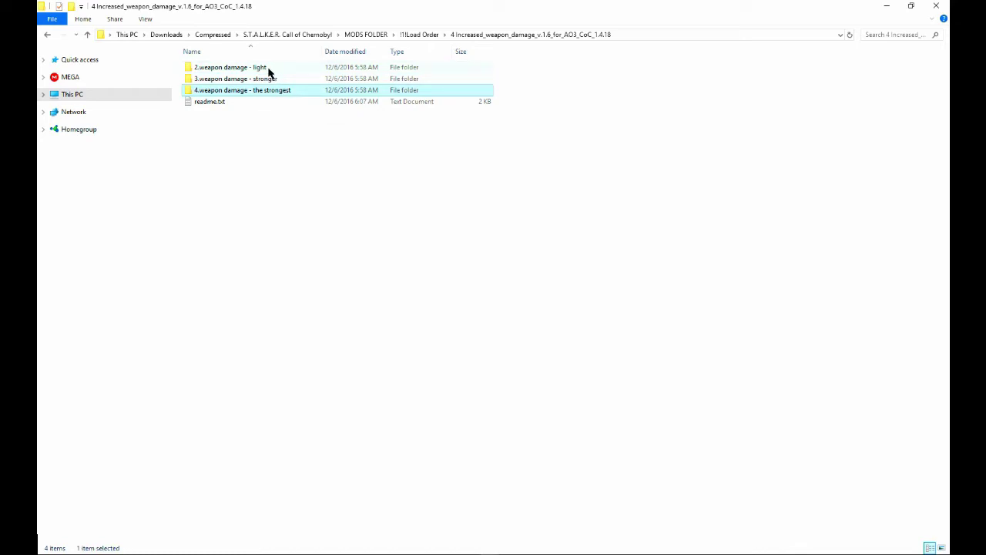
ctrl+click(270, 68)
key(Delete)
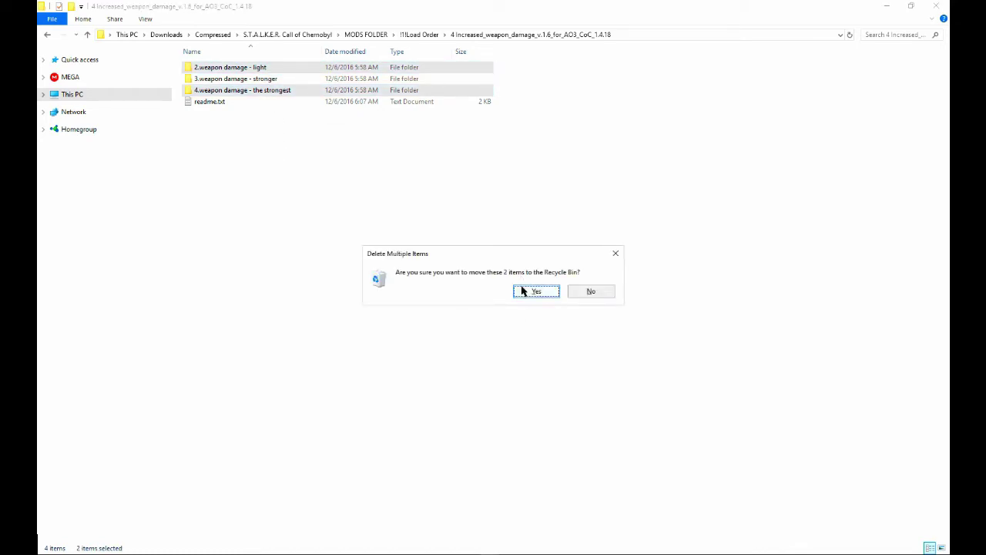
key(Return)
Close the open readme.txt and delete the file from the increased weapon damage mod folder.
click(238, 82)
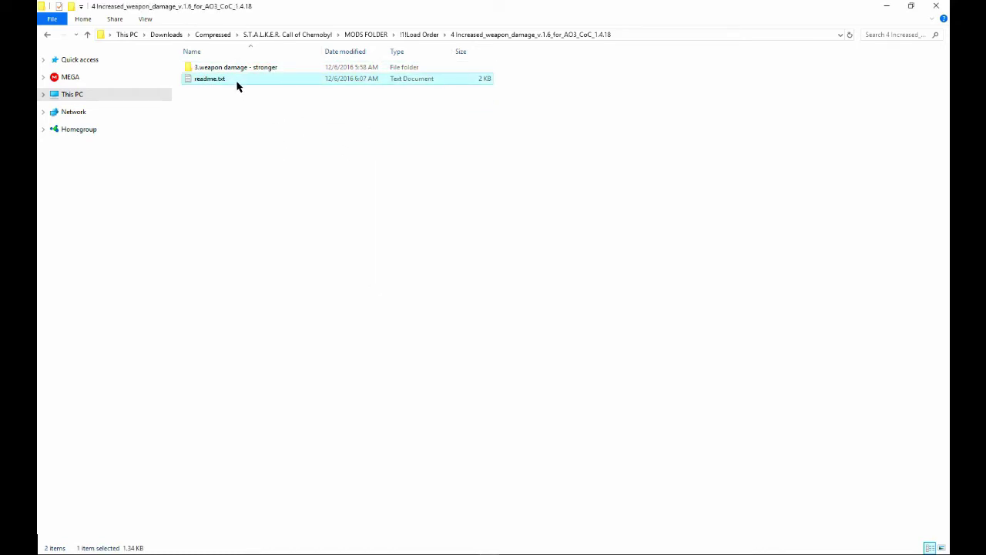
mouse_move(795, 550)
click(759, 490)
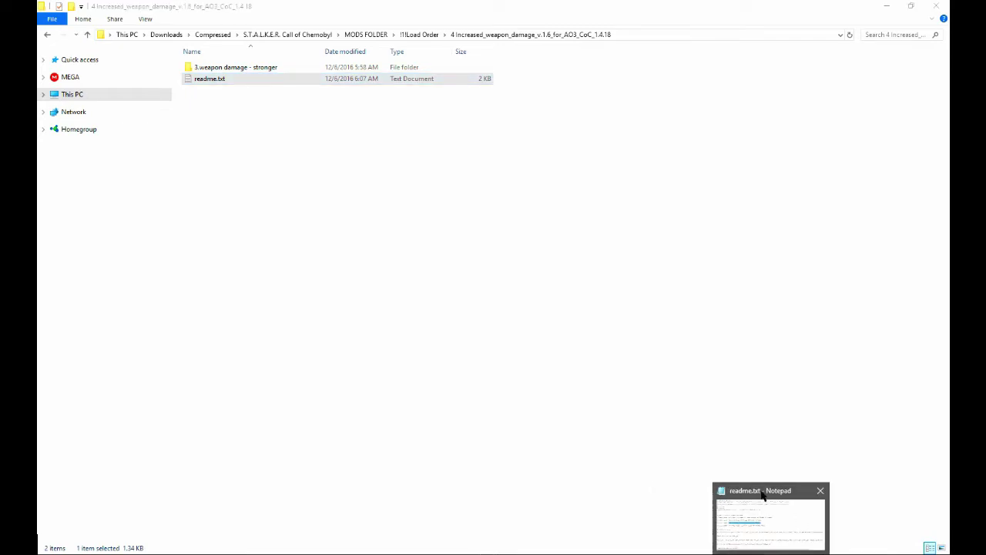
click(775, 497)
click(866, 125)
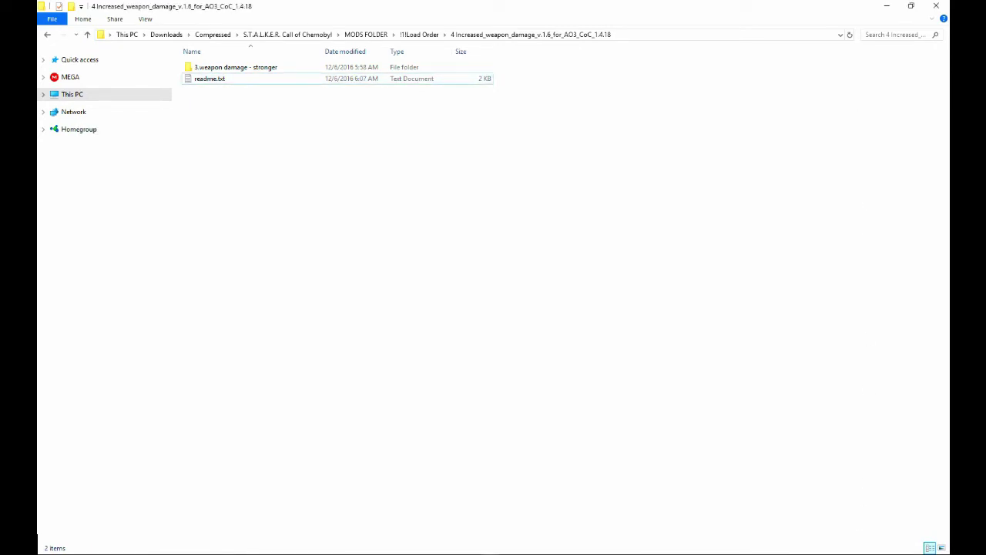
drag(272, 141, 221, 82)
key(Delete)
Merge the gamedata folder from 3.weapon damage - stronger into !1!READY TO INSTALL and return to !1!Load Order.
click(221, 69)
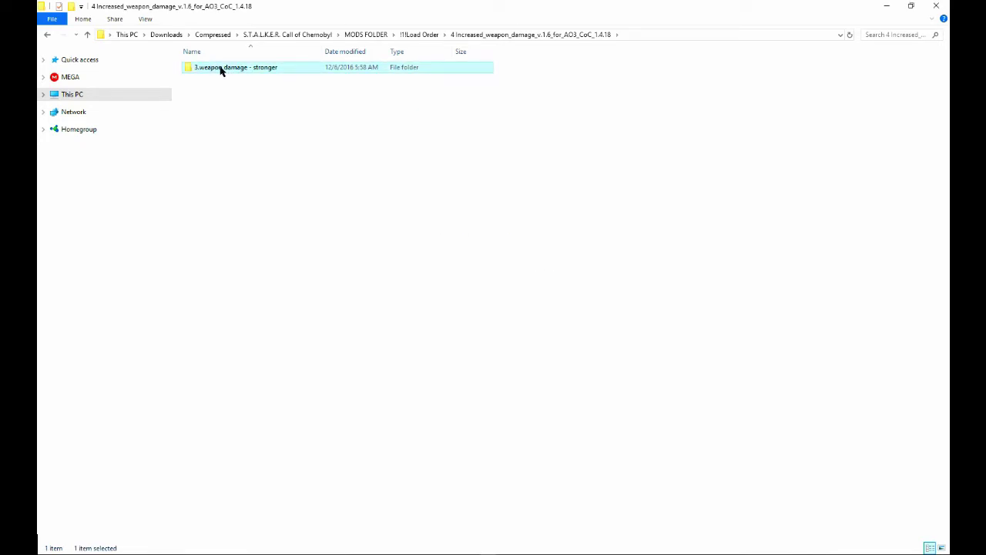
double_click(221, 69)
click(225, 69)
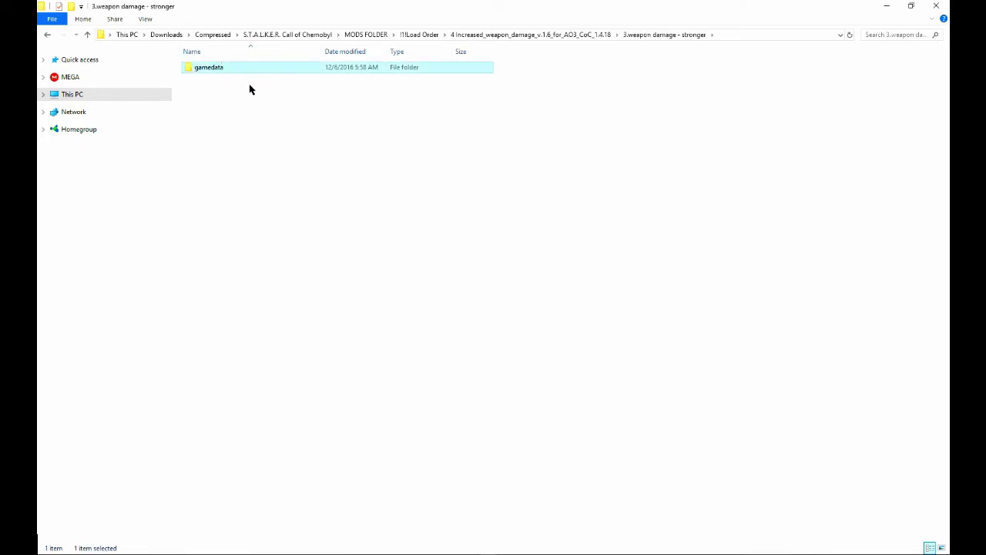
key(alt+Up)
key(alt+Up)
double_click(223, 70)
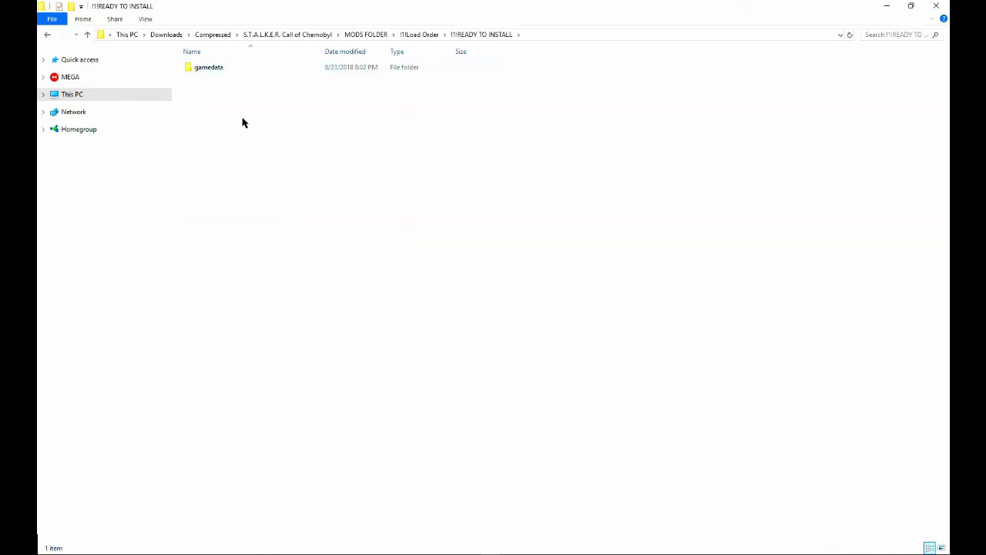
key(ctrl+a)
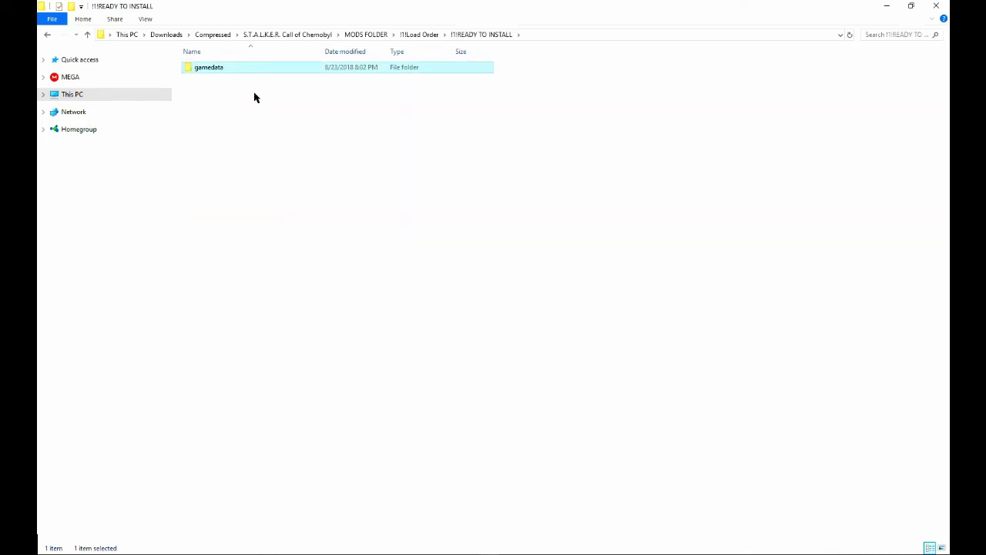
key(alt+Up)
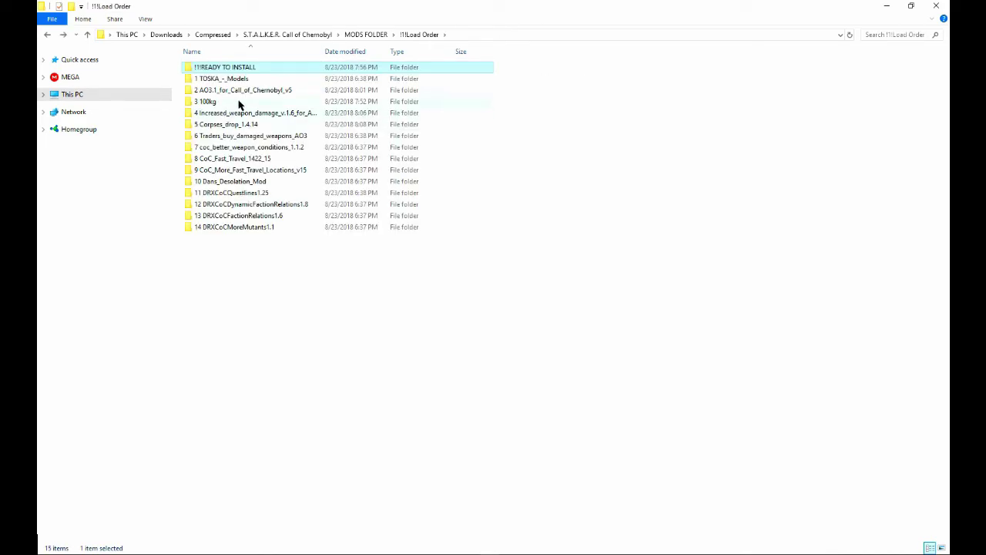
Delete the 1.5 folder from 7 coc_better_weapon_conditions_1.1.2, keeping 1.4.22.
double_click(237, 148)
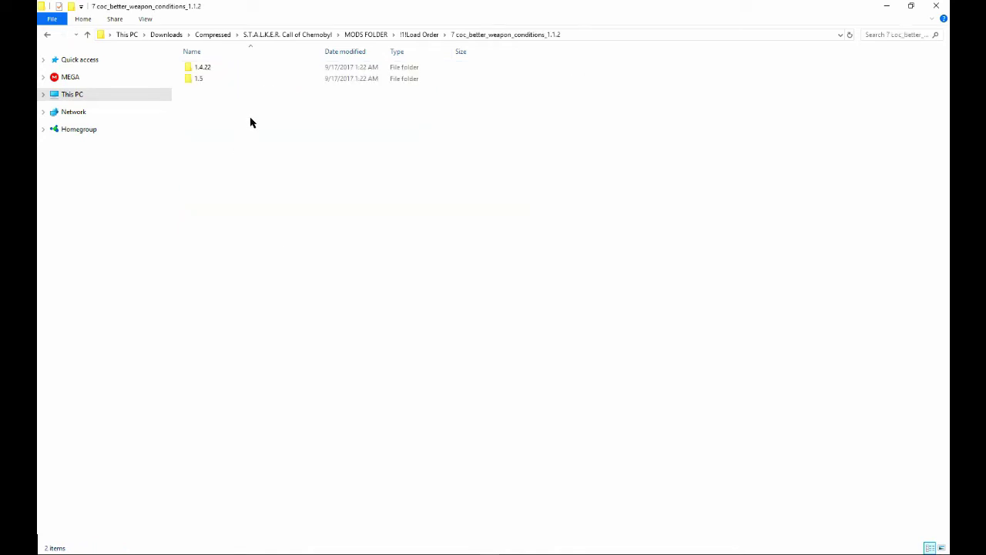
click(195, 78)
key(Delete)
key(Return)
Merge the gamedata folder from the 1.4.22 version of 7 coc_better_weapon_conditions_1.1.2 into !1!READY TO INSTALL.
double_click(215, 69)
drag(225, 158, 191, 65)
key(BackSpace)
key(BackSpace)
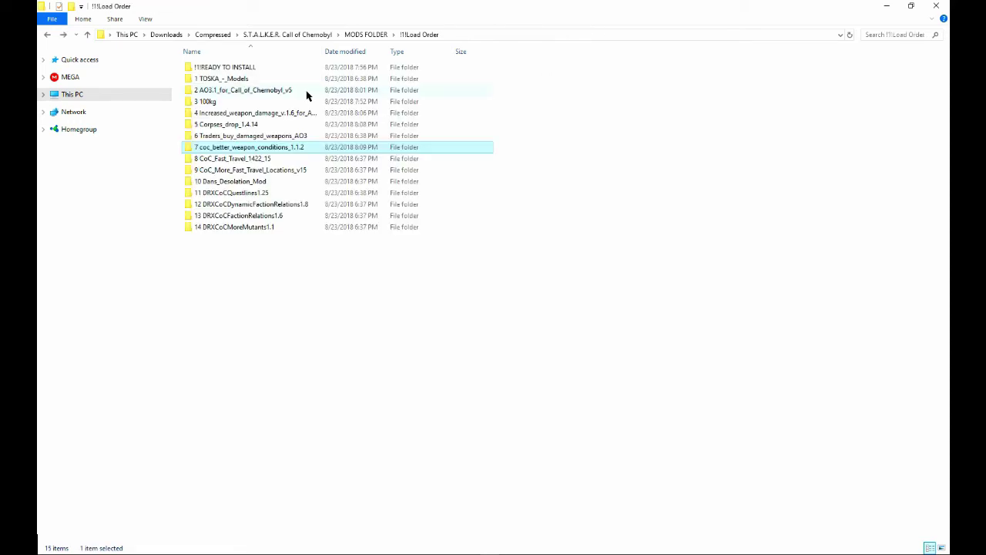
double_click(256, 67)
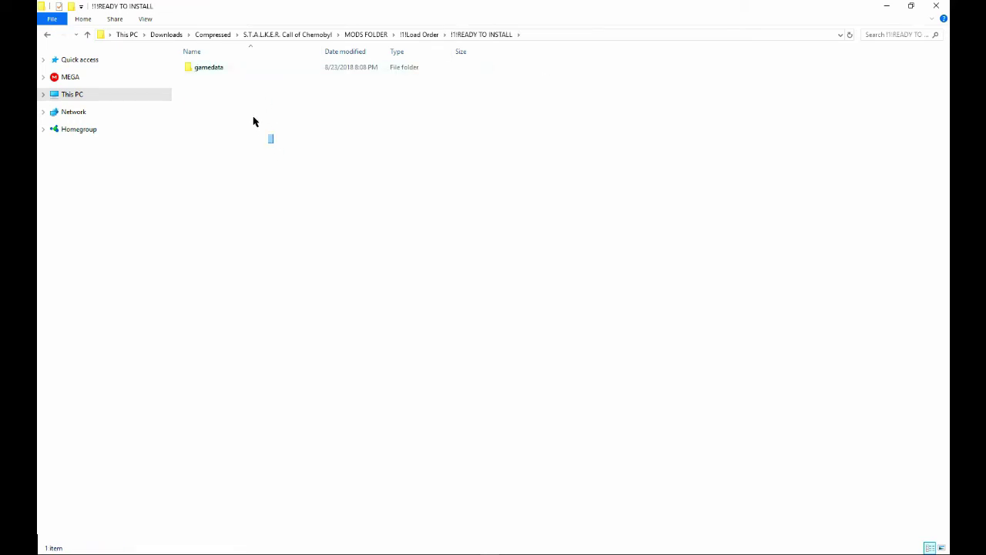
key(ctrl+v)
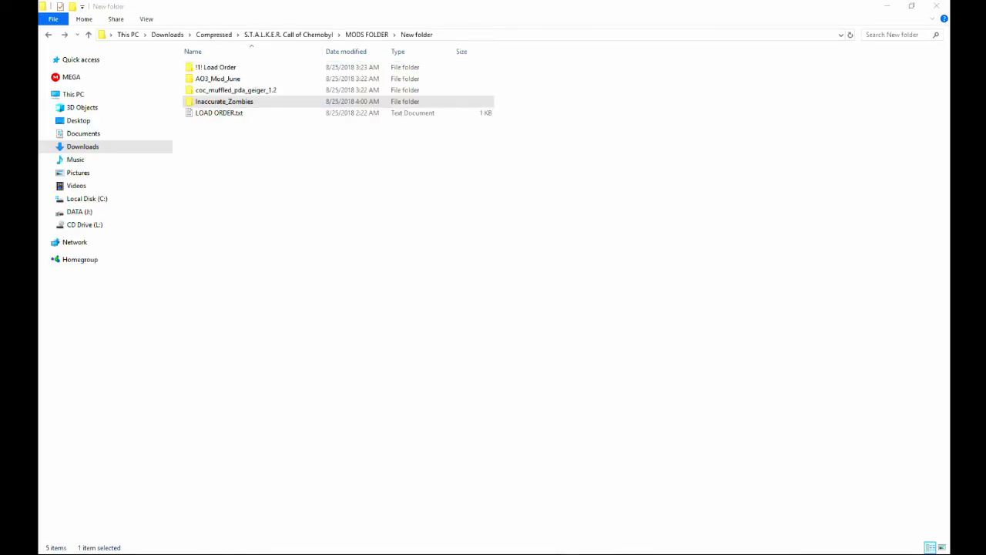
In New folder, copy the gamedata folder from Inaccurate_Zombies into !1! Load Order and go back out.
double_click(243, 101)
double_click(235, 68)
drag(236, 125, 213, 69)
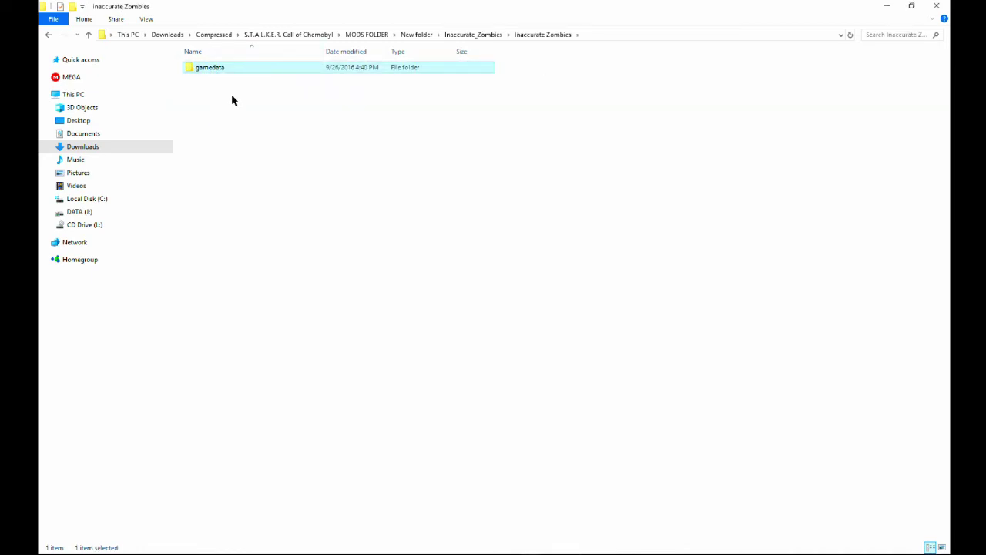
key(BackSpace)
key(BackSpace)
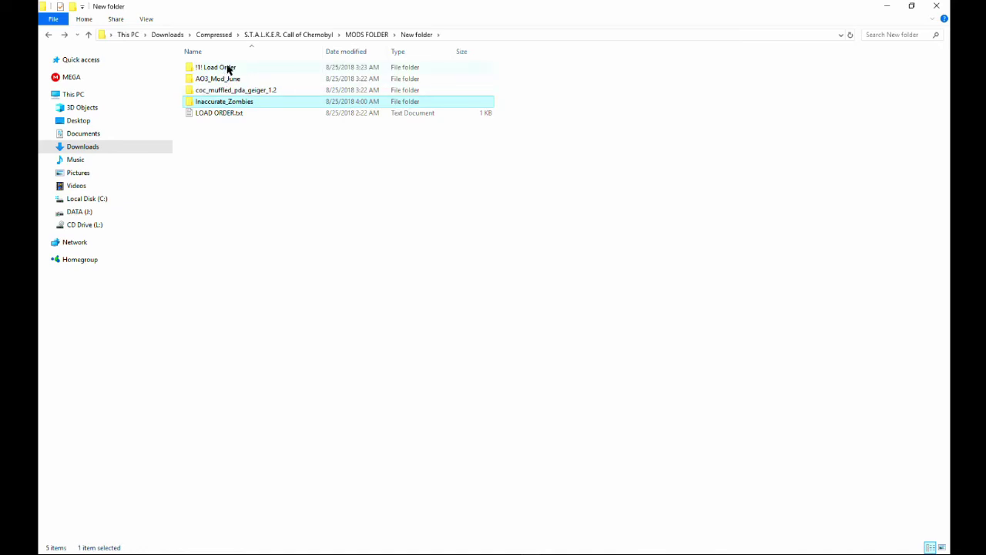
double_click(228, 70)
key(ctrl+v)
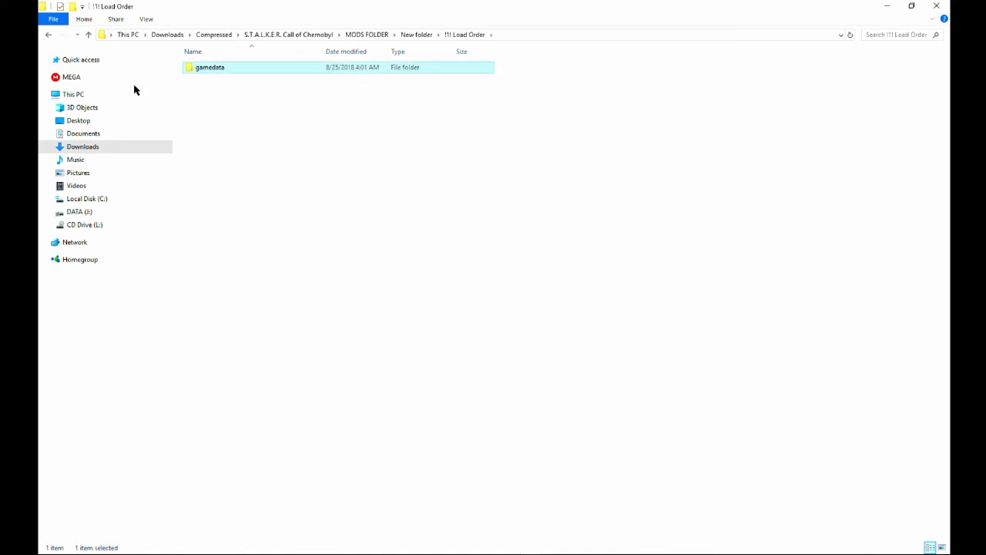
key(BackSpace)
key(BackSpace)
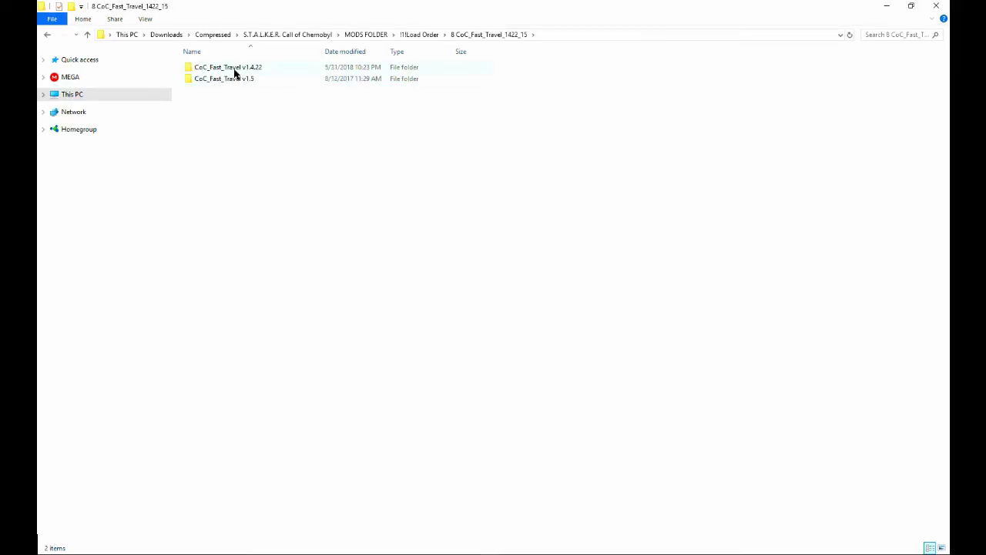
Delete CoC_Fast_Travel v1.5, merge the gamedata folder from CoC_Fast_Travel v1.4.22 into !1!READY TO INSTALL, and return to !1!Load Order.
click(238, 80)
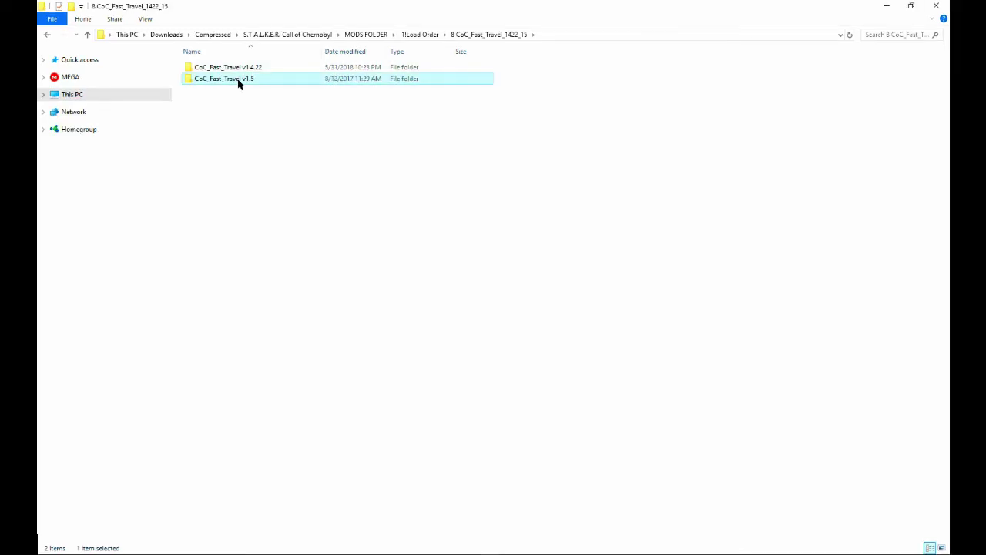
key(Delete)
double_click(262, 69)
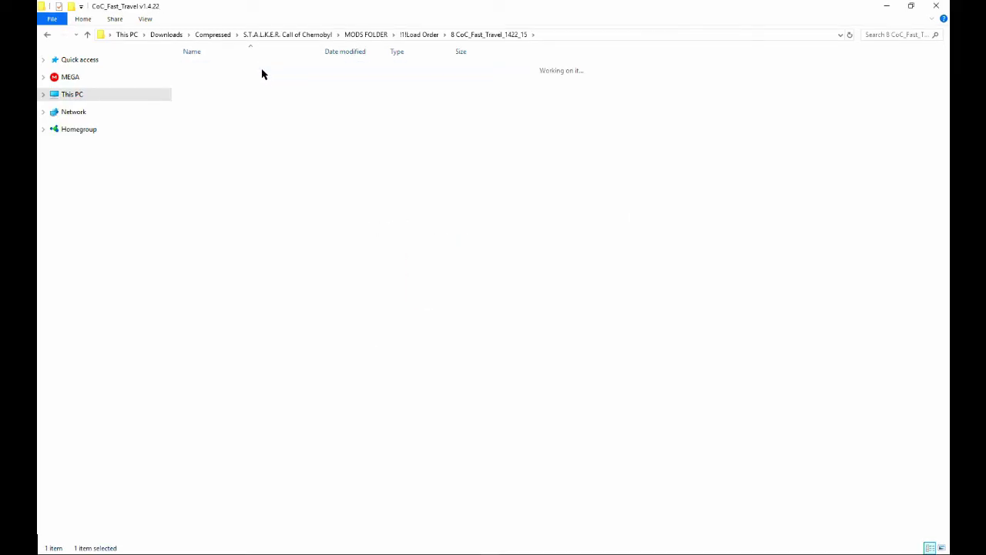
click(223, 70)
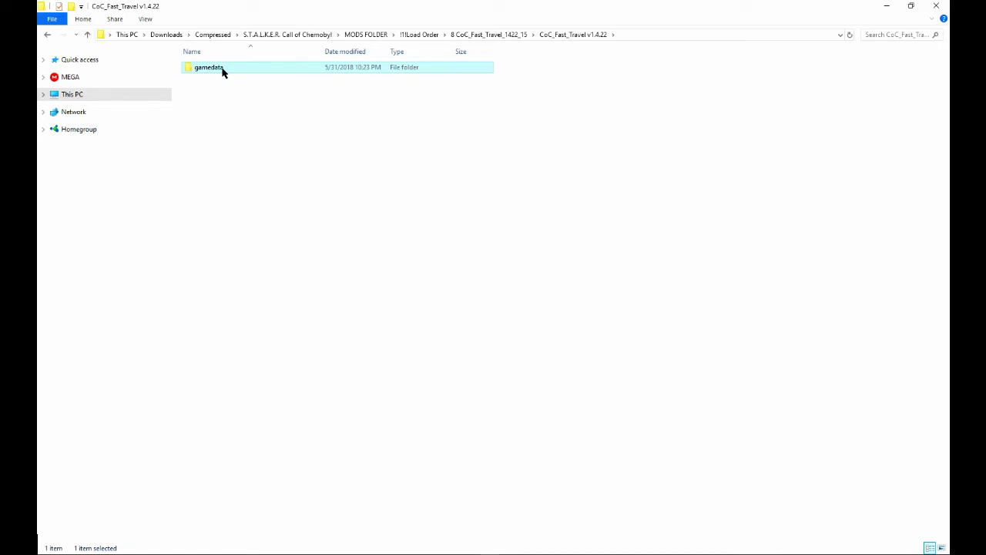
key(BackSpace)
key(BackSpace)
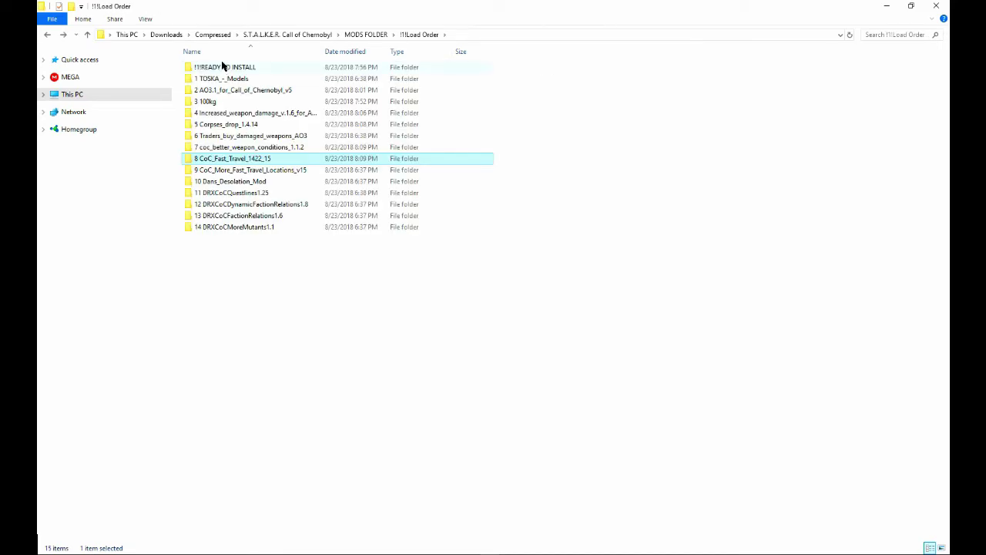
double_click(222, 67)
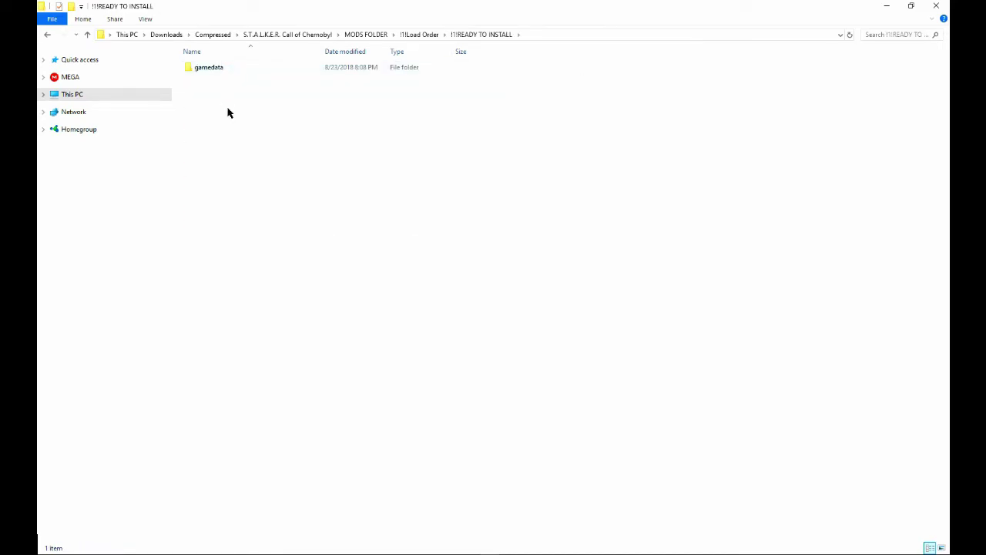
key(ctrl+a)
key(BackSpace)
key(BackSpace)
key(alt+Right)
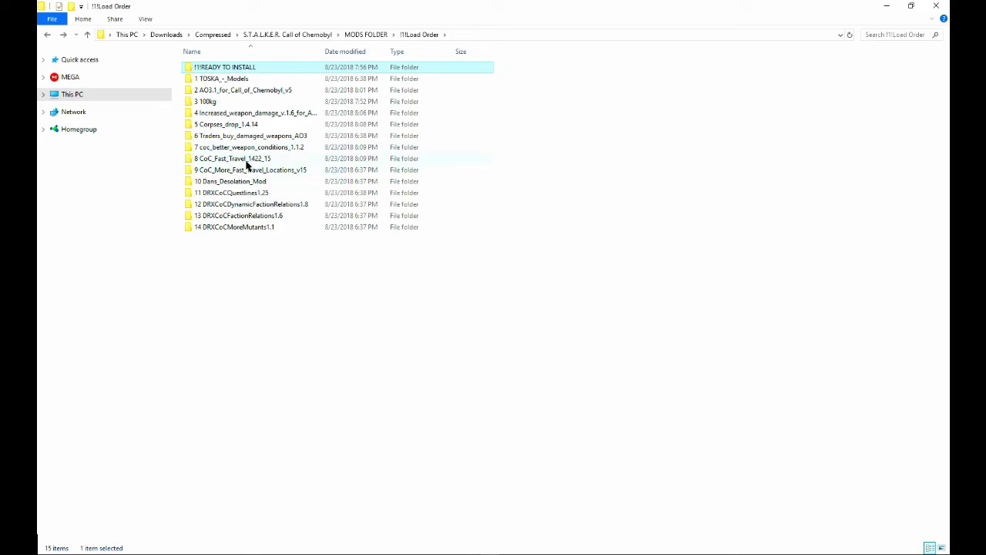
Read the setup and fast-travel instructions in README.txt of 9 CoC_More_Fast_Travel_Locations_v15.
double_click(235, 170)
double_click(221, 78)
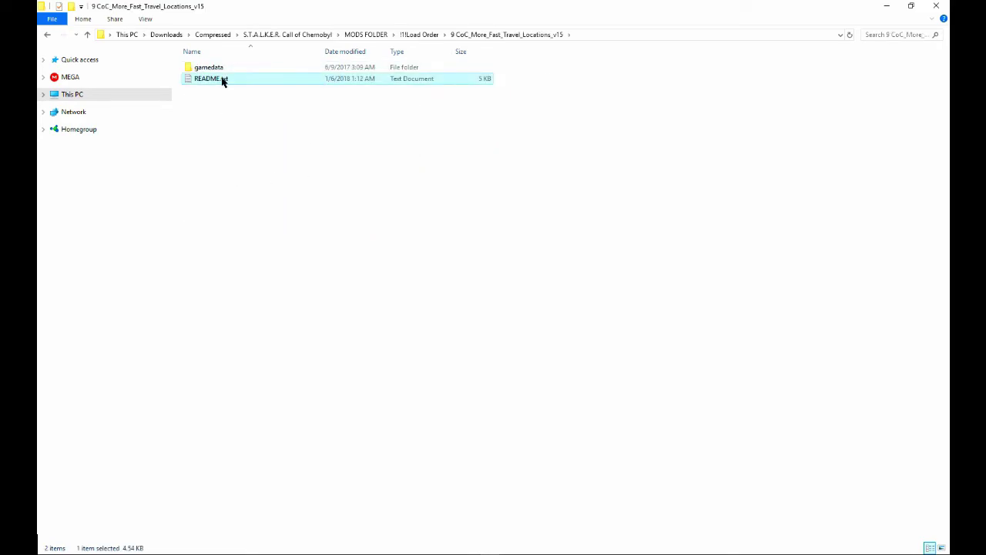
scroll(155, 254, down, 2)
drag(82, 258, 257, 273)
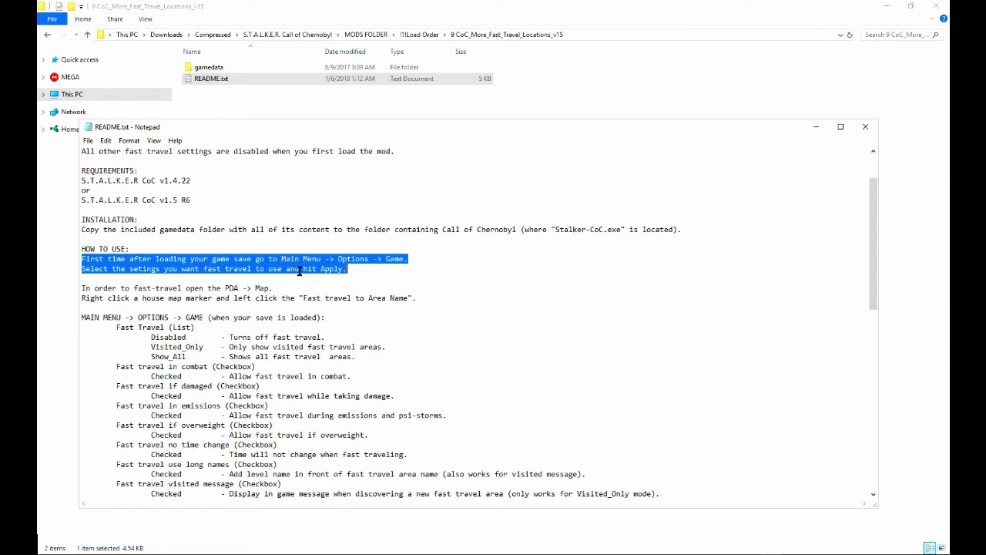
drag(348, 268, 121, 241)
key(Delete)
key(Delete)
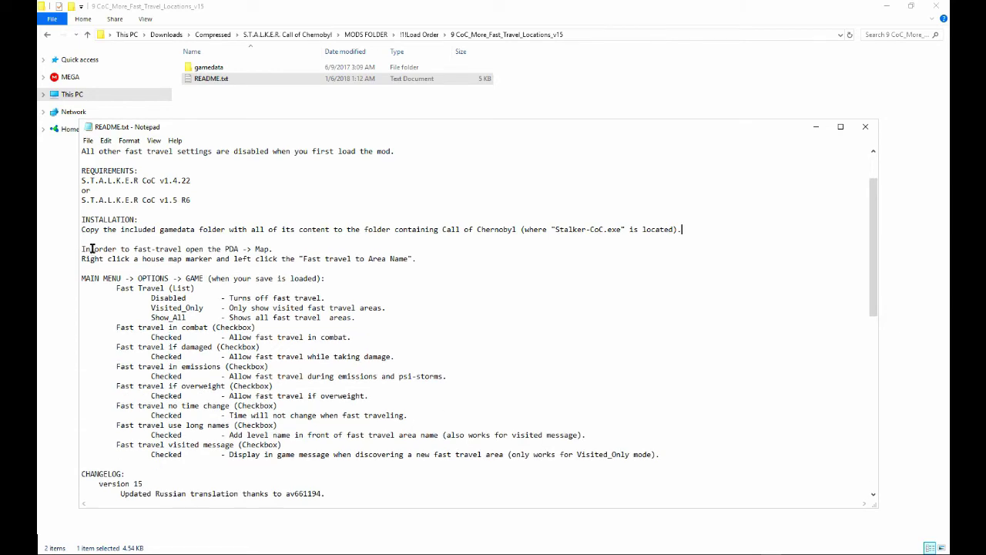
drag(82, 249, 429, 263)
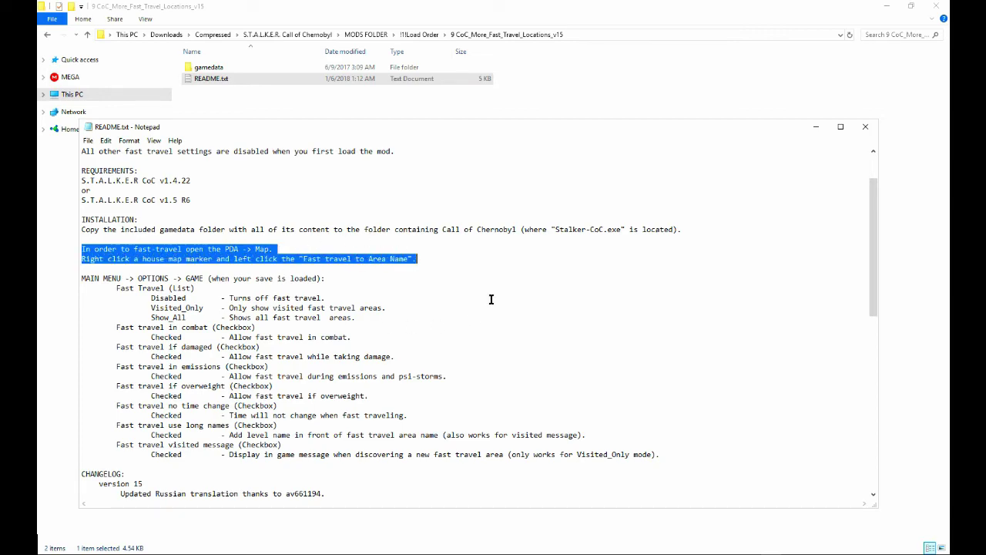
Close and delete README.txt, then merge the 9 CoC_More_Fast_Travel_Locations_v15 gamedata folder into !1!READY TO INSTALL, replacing the duplicate file.
click(863, 126)
key(Delete)
click(291, 69)
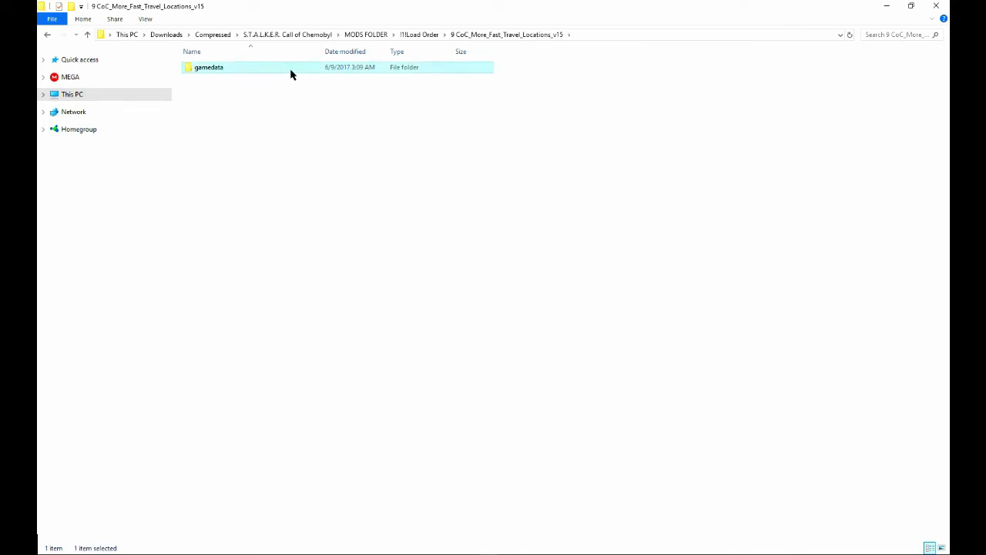
key(BackSpace)
double_click(226, 68)
key(ctrl+v)
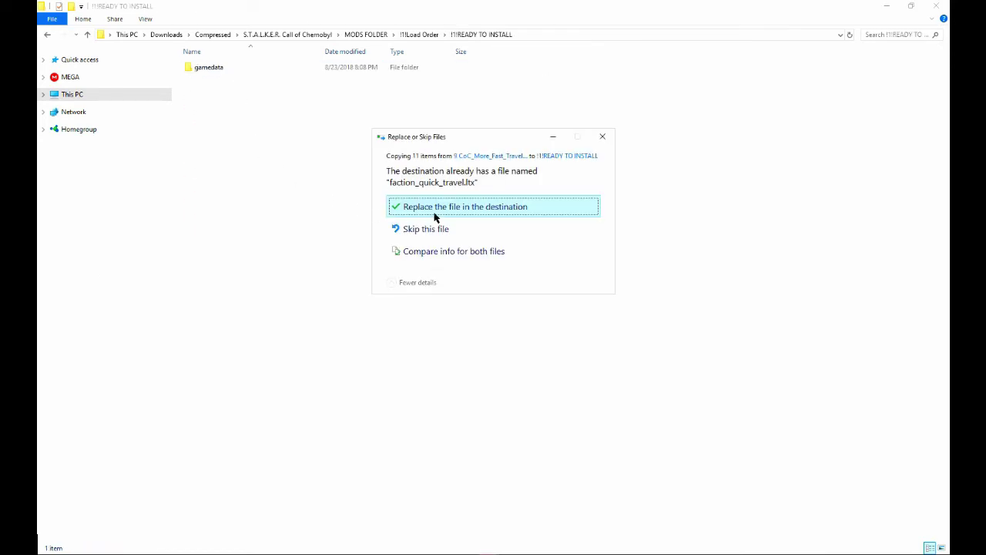
click(451, 206)
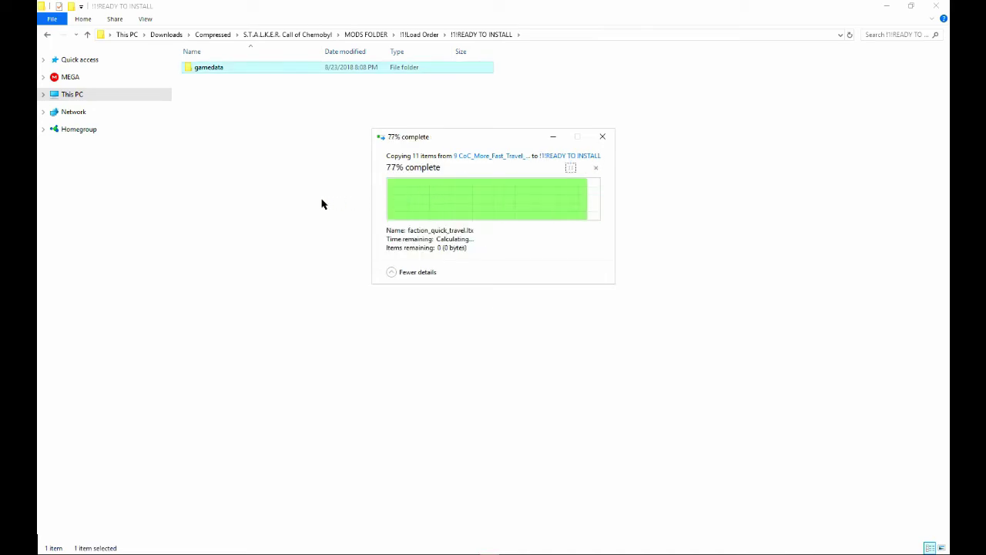
Merge the gamedata folder from 14 DRXCoCMoreMutants1.1 into !1!READY TO INSTALL, replacing the existing files, and return to !1!Load Order.
key(ctrl+v)
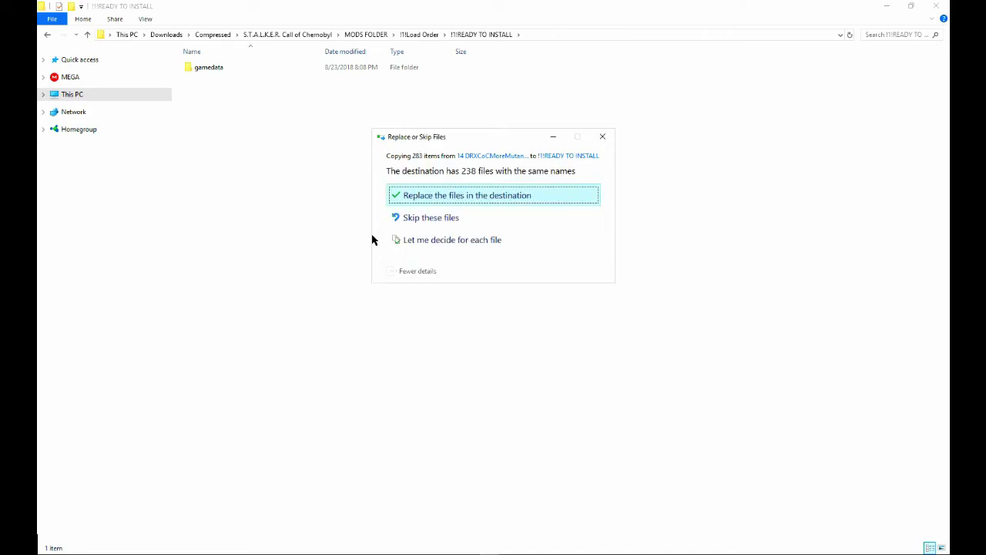
click(541, 200)
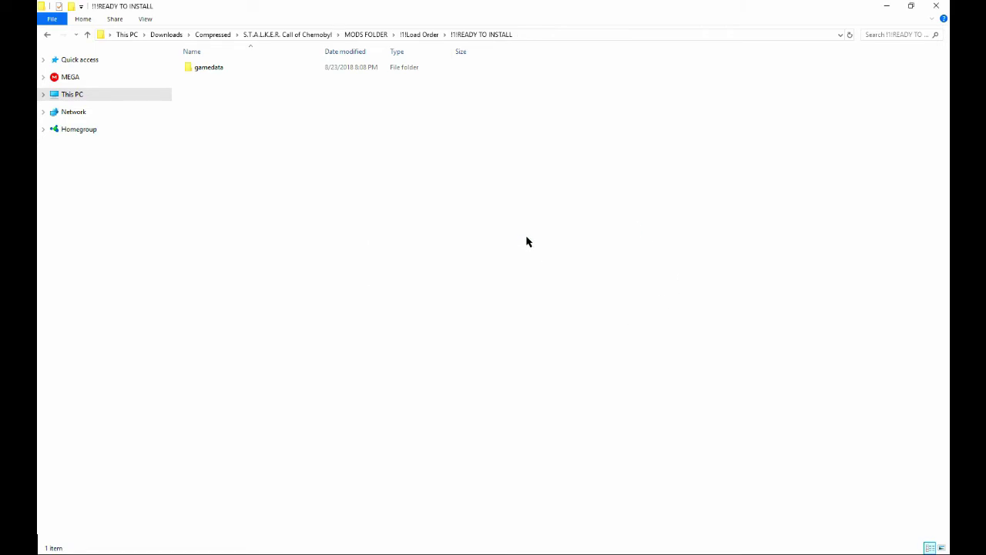
key(alt+Left)
Delete all numbered mod folders, 1 TOSKA_-_Models through 14 DRXCoCMoreMutants1.1, from !1!Load Order, keeping !1!READY TO INSTALL.
drag(292, 298, 236, 80)
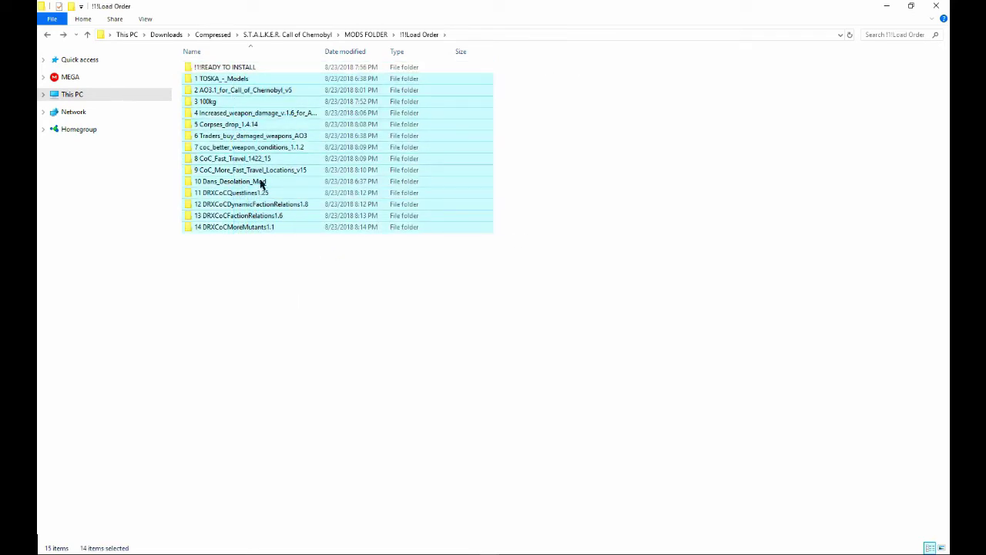
key(Delete)
key(Return)
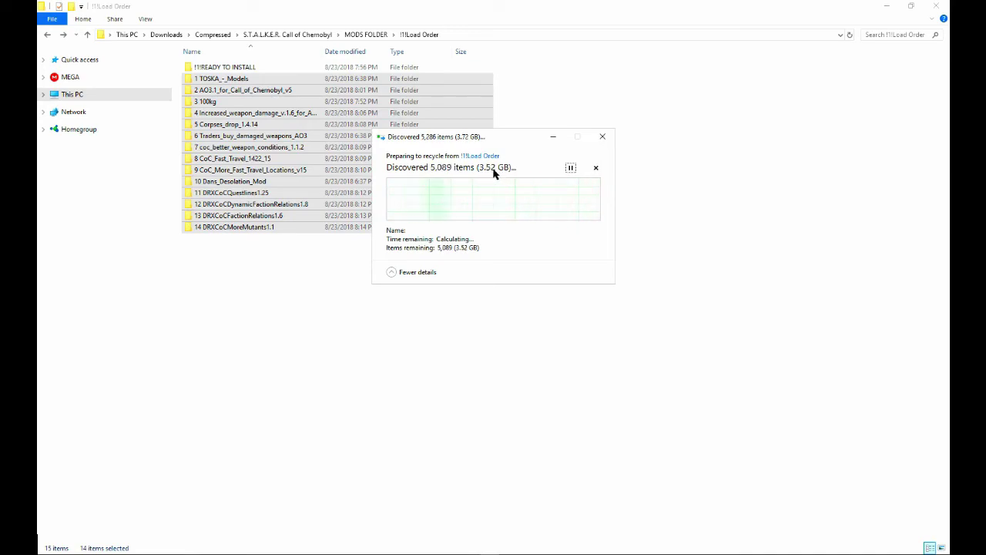
click(603, 137)
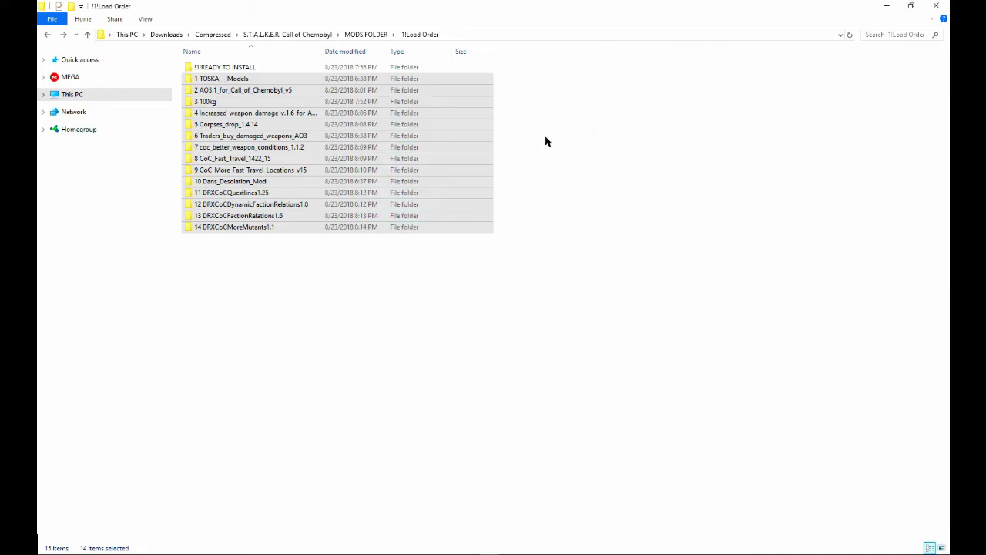
Check the total size and file count of the !1!READY TO INSTALL folder in its properties.
click(248, 68)
right_click(249, 68)
click(281, 424)
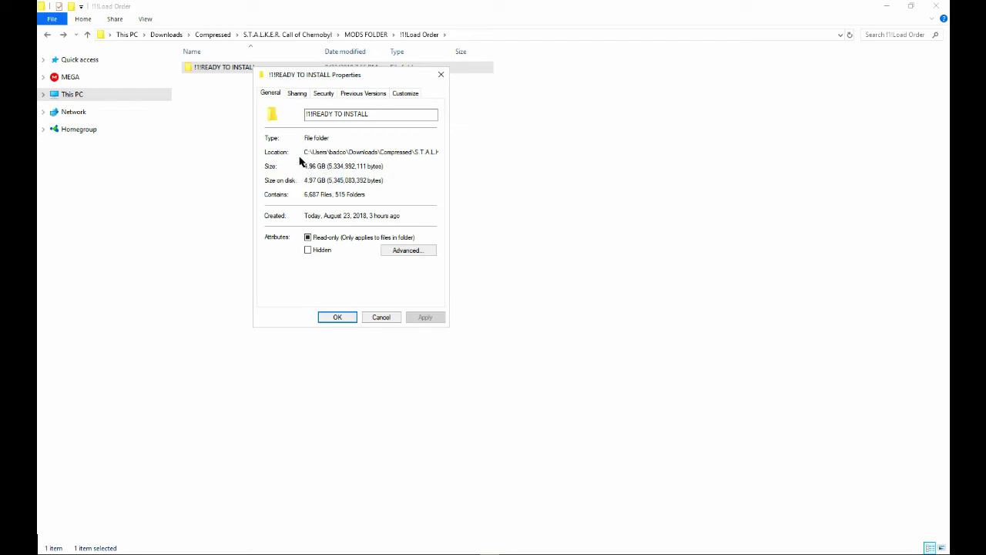
click(389, 318)
Check the size of the gamedata folder inside 1!1 READY TO INSTALL!!! and return to MODS FOLDER.
key(BackSpace)
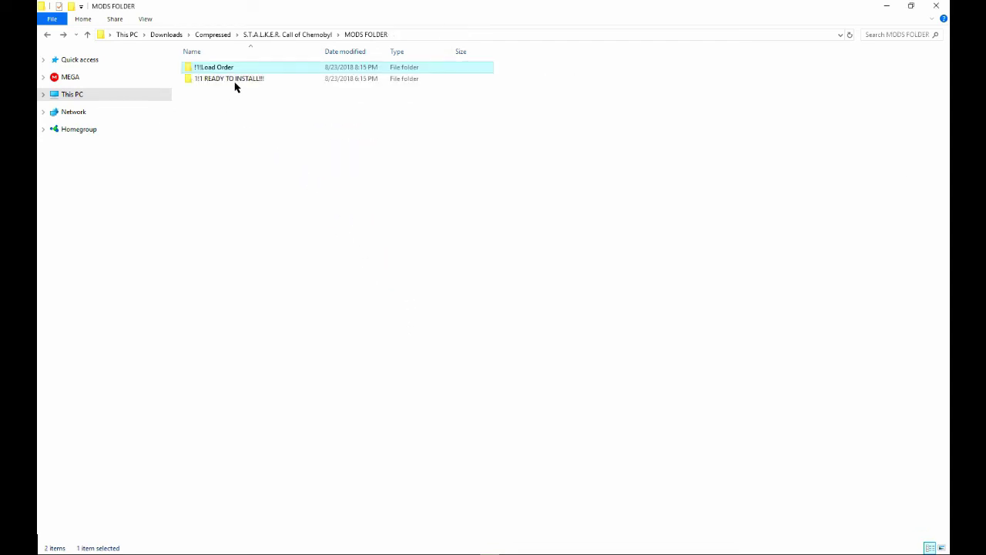
double_click(241, 68)
double_click(216, 82)
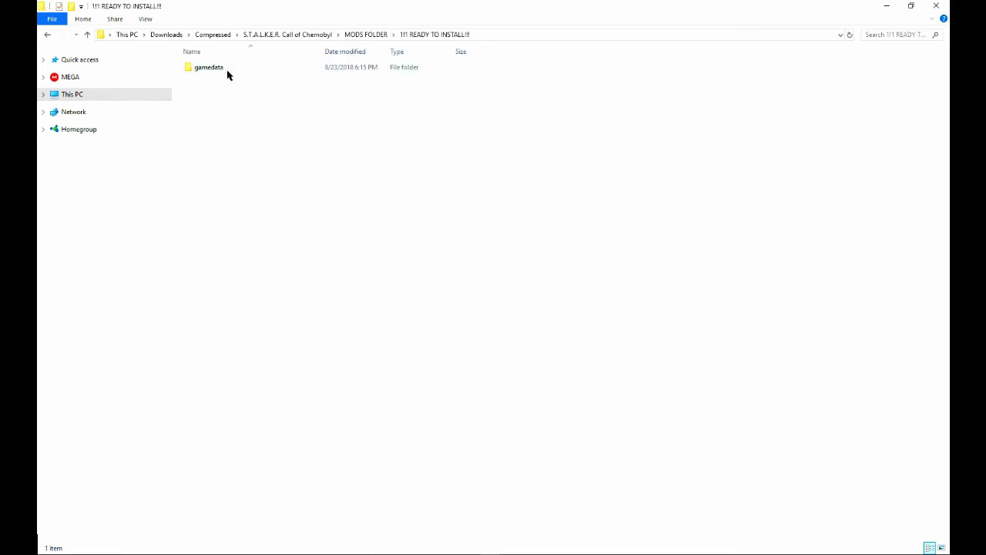
right_click(228, 70)
click(218, 70)
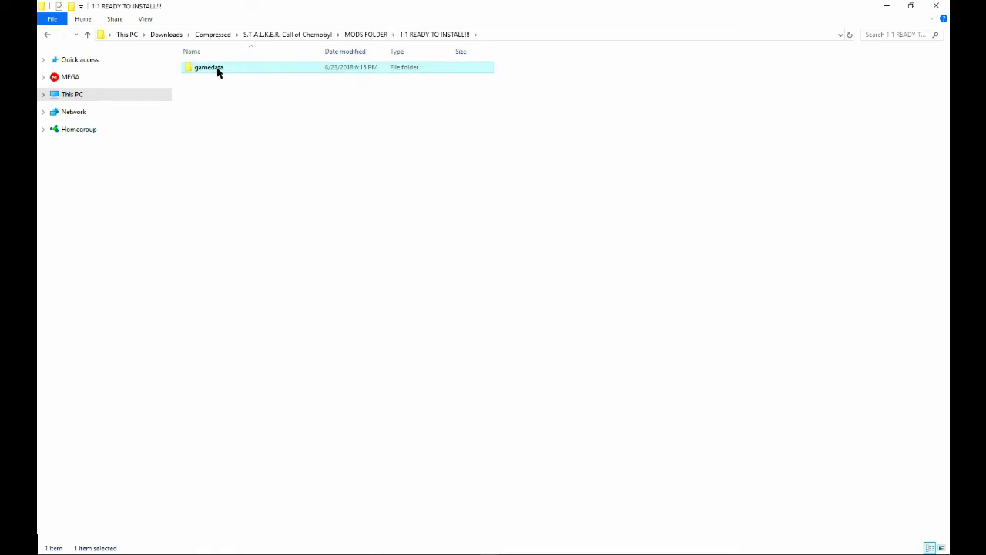
right_click(218, 70)
click(265, 426)
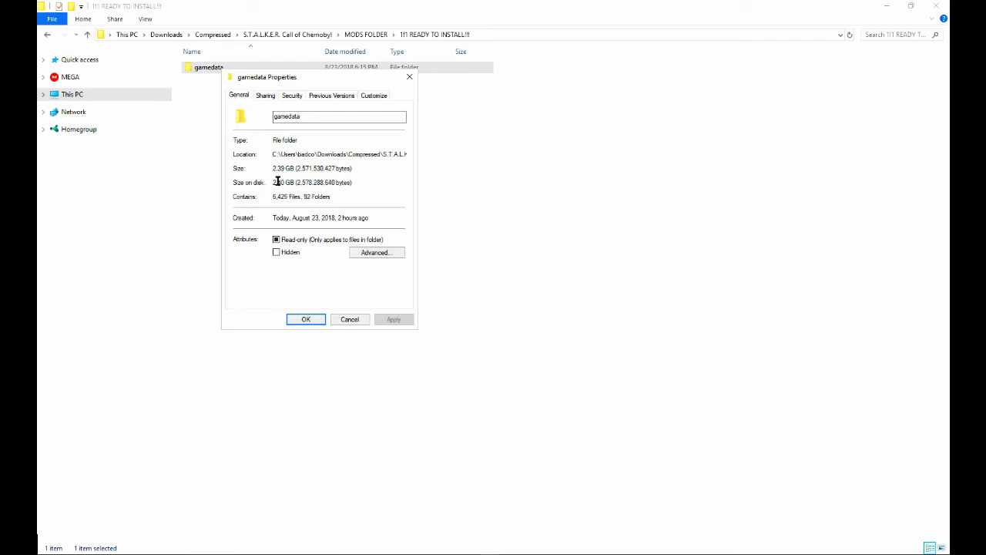
double_click(278, 182)
click(355, 321)
key(alt+Up)
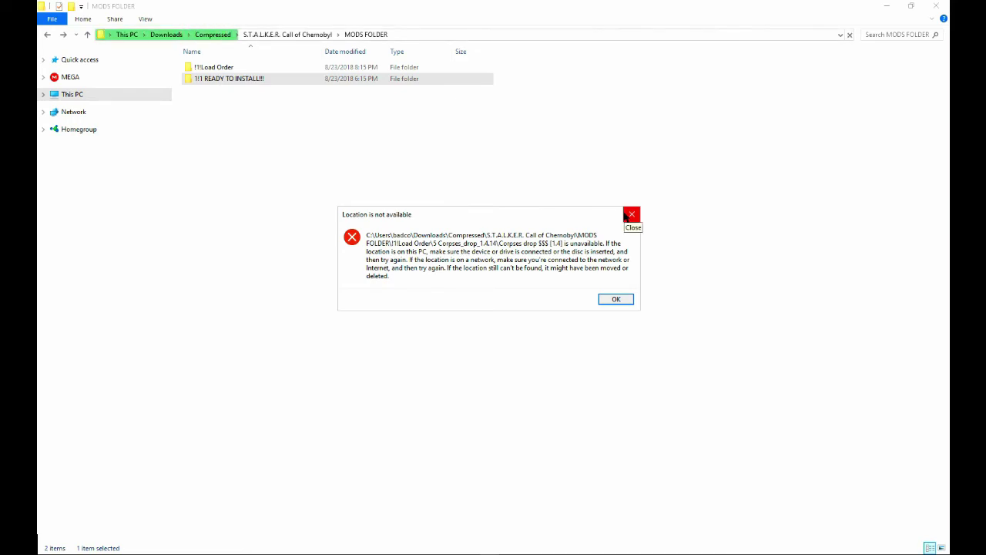
click(628, 215)
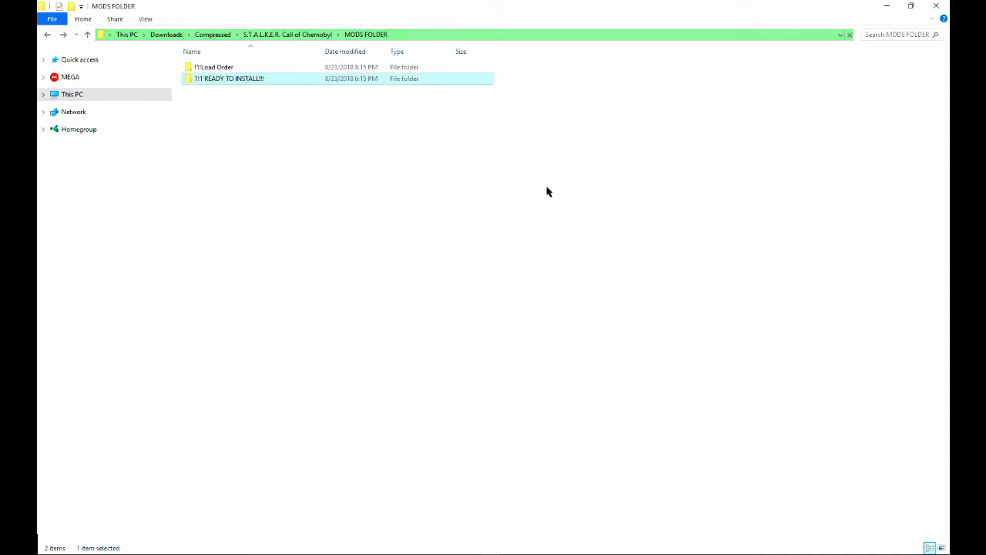
Move the gamedata folder from !1!READY TO INSTALL in !1!Load Order into 1!1 READY TO INSTALL!!!, replacing the existing files.
double_click(215, 71)
double_click(215, 70)
click(215, 70)
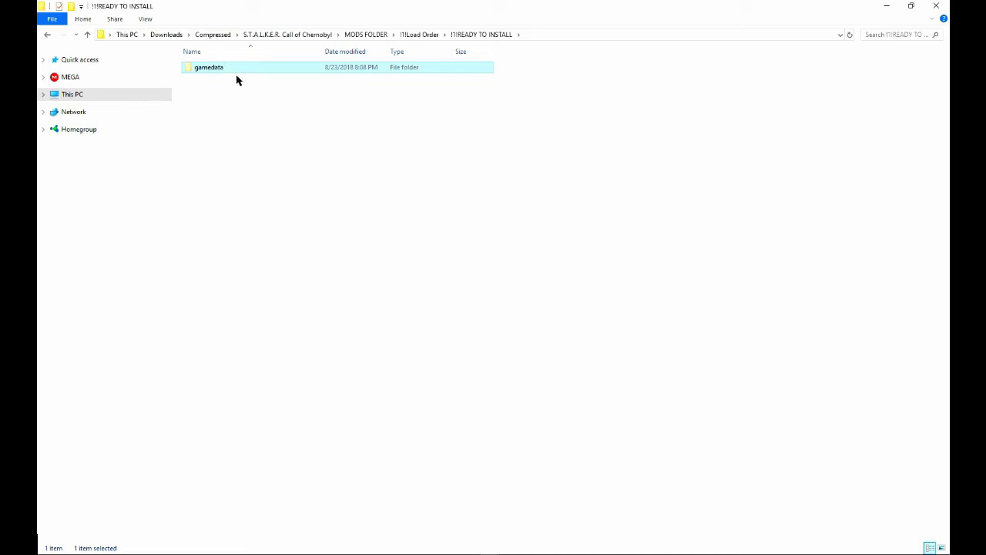
key(BackSpace)
key(BackSpace)
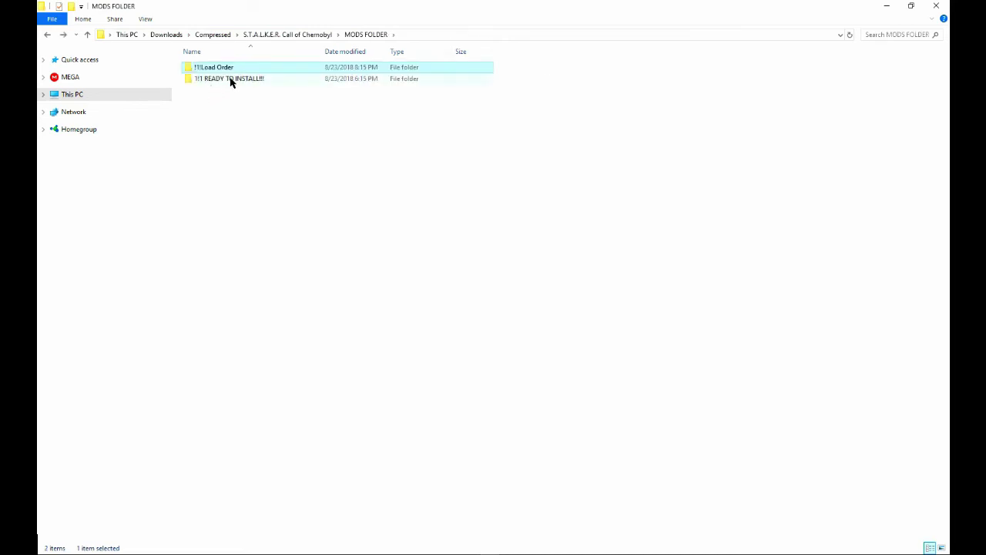
double_click(232, 80)
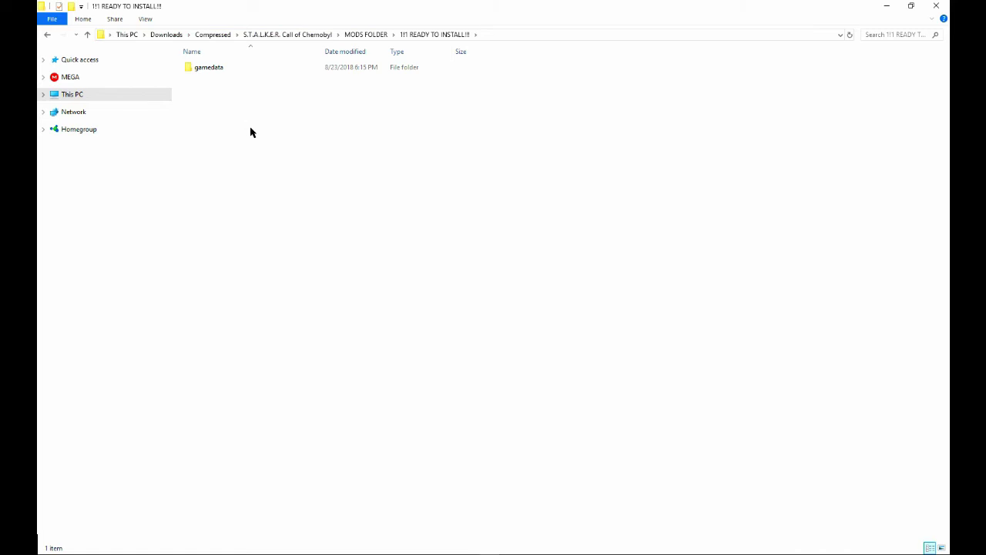
key(ctrl+v)
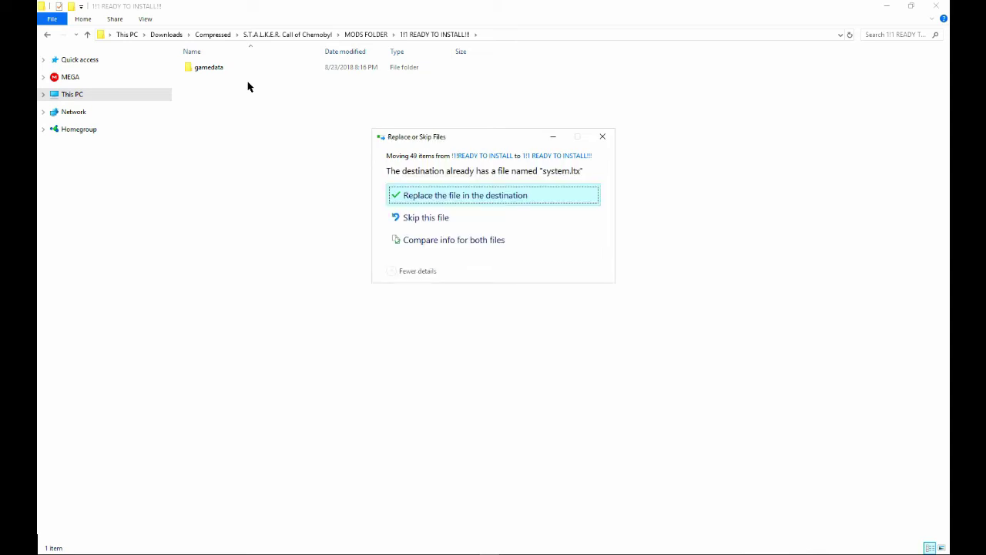
click(530, 199)
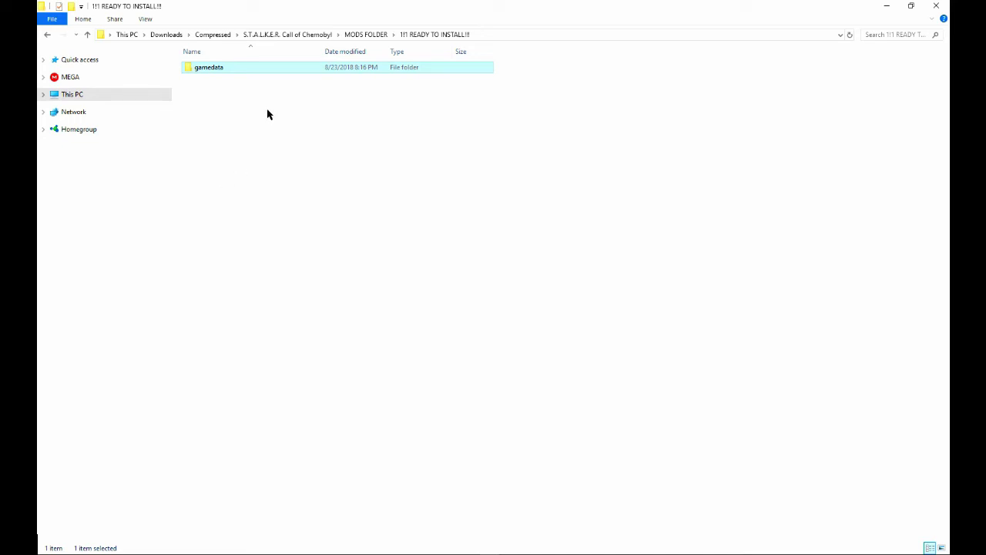
Delete the old gamedata folder from S.T.A.L.K.E.R. - Call of Chernobyl MODDED.
click(361, 35)
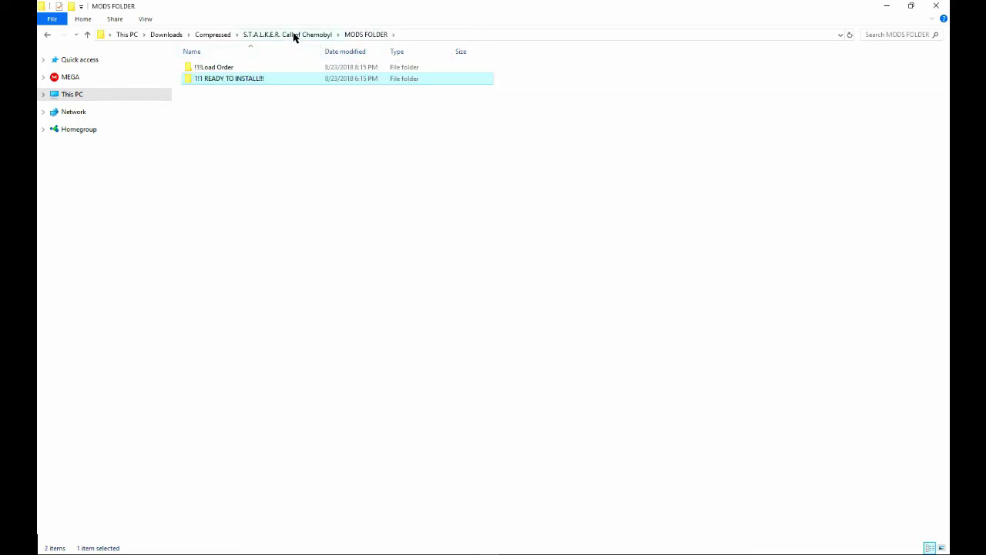
click(294, 35)
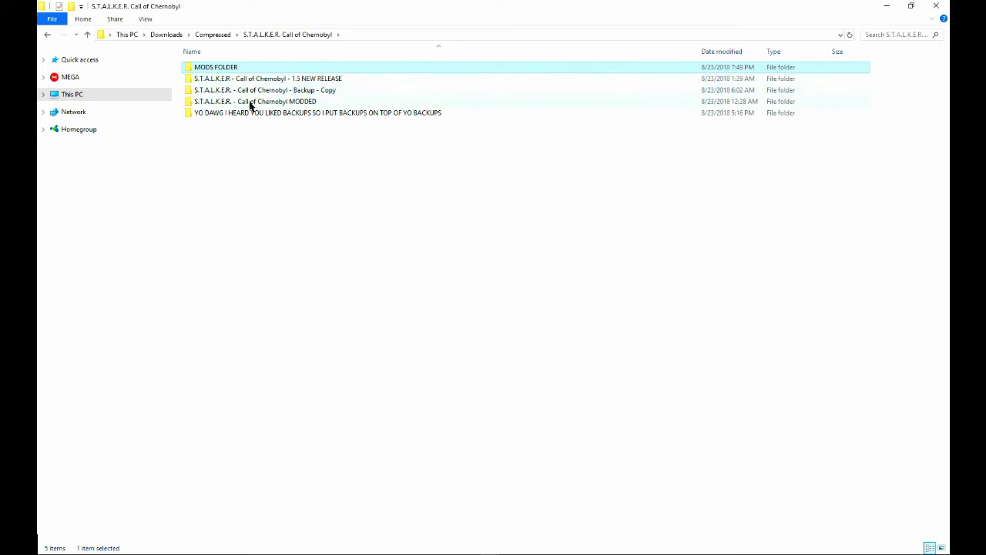
click(293, 91)
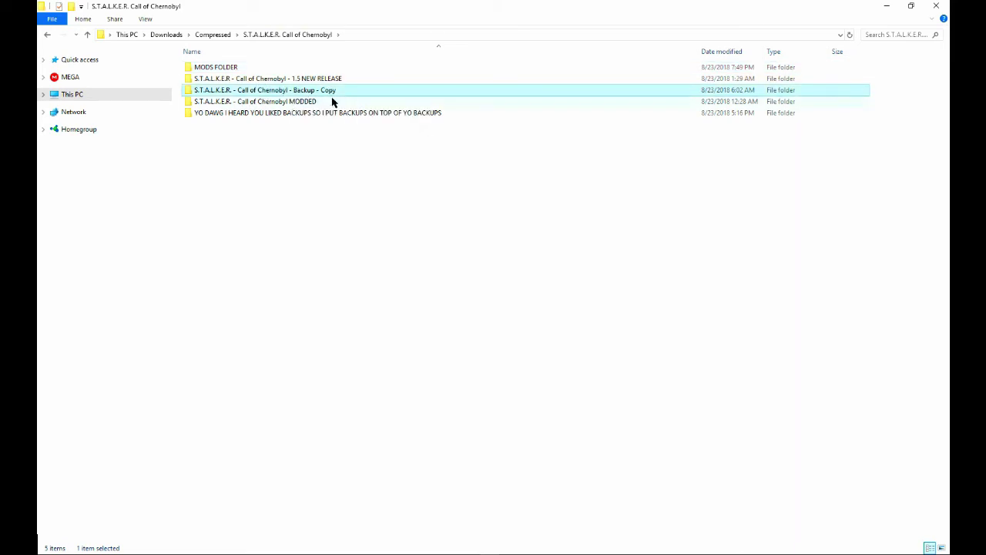
double_click(296, 104)
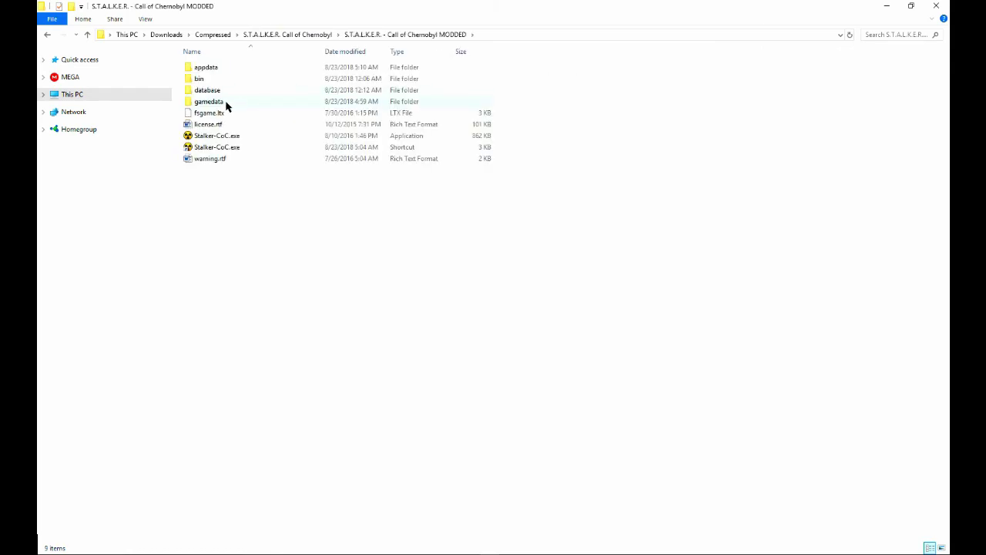
click(276, 100)
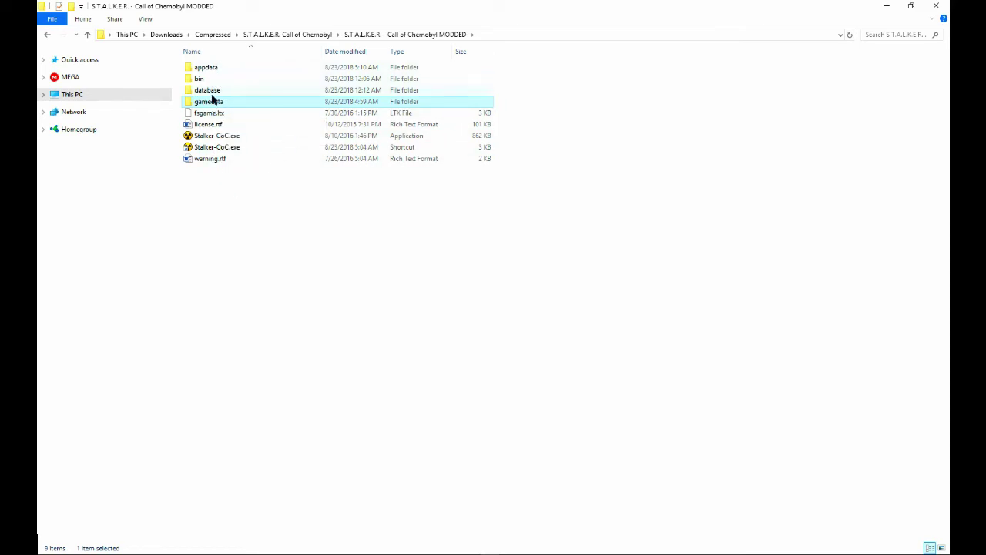
key(Delete)
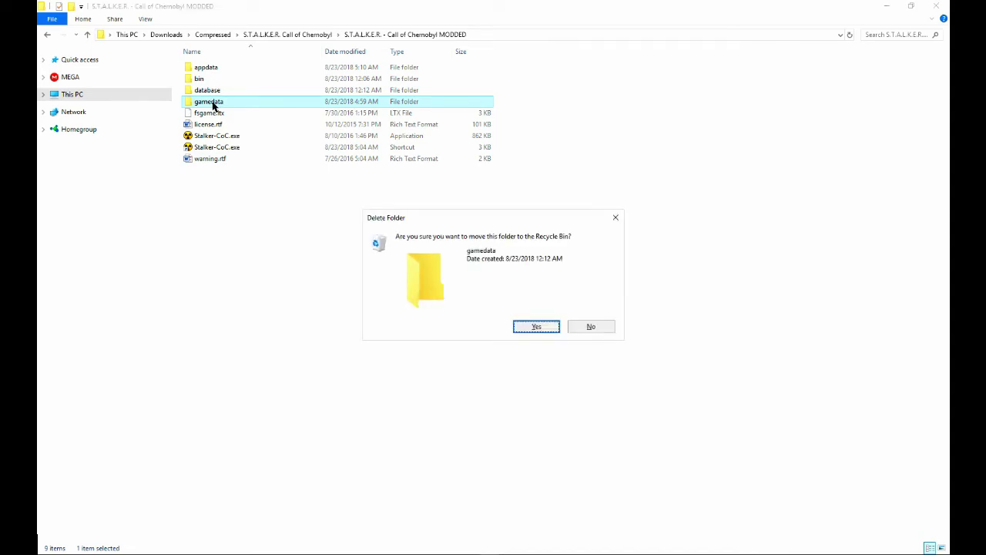
key(Return)
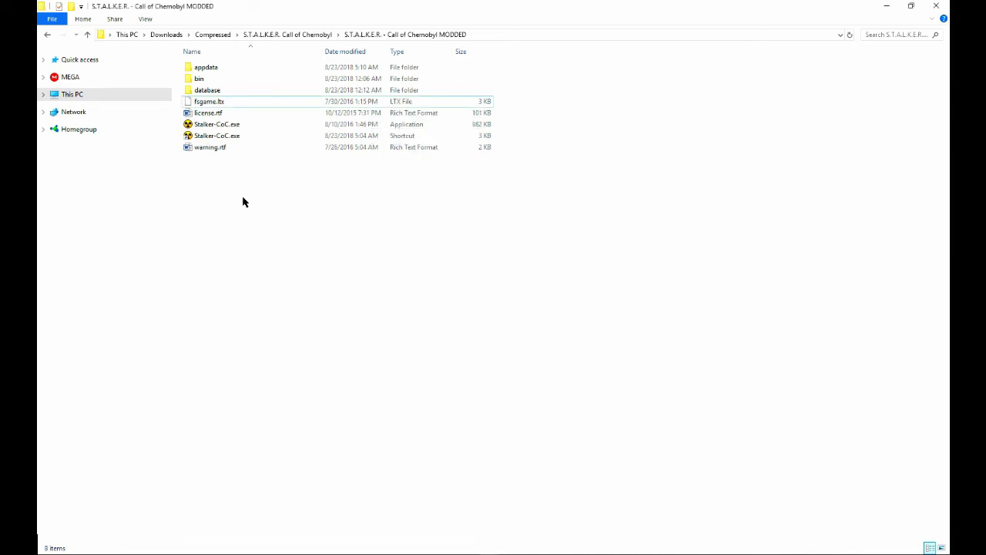
key(BackSpace)
double_click(239, 91)
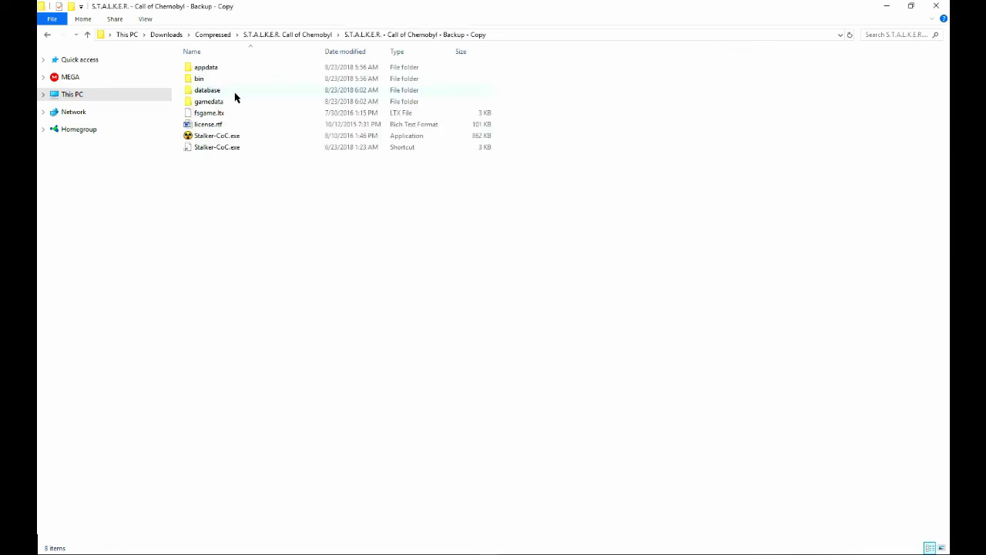
click(221, 105)
key(BackSpace)
double_click(231, 69)
double_click(240, 78)
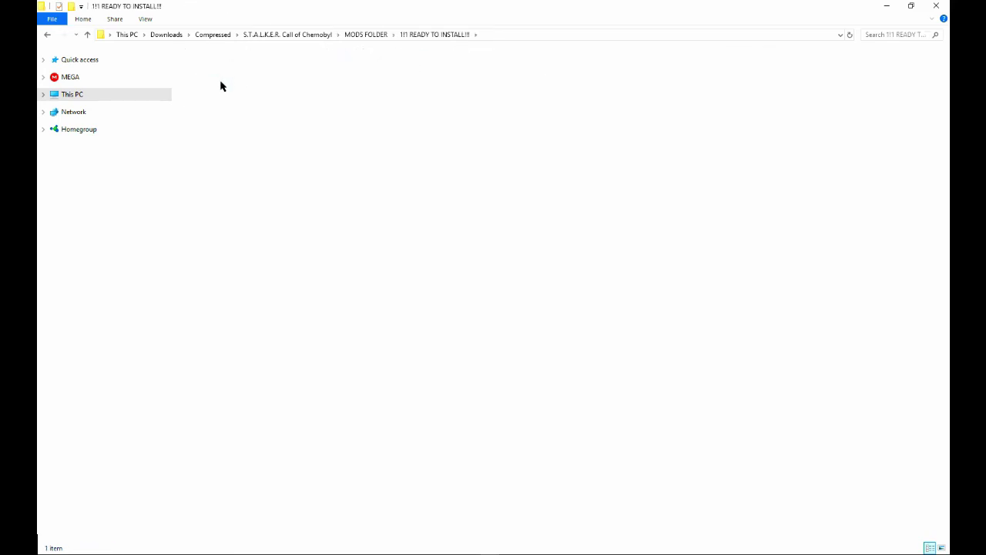
key(BackSpace)
key(BackSpace)
Copy the gamedata folder from S.T.A.L.K.E.R. - Call of Chernobyl - Backup - Copy into S.T.A.L.K.E.R. - Call of Chernobyl MODDED.
double_click(223, 90)
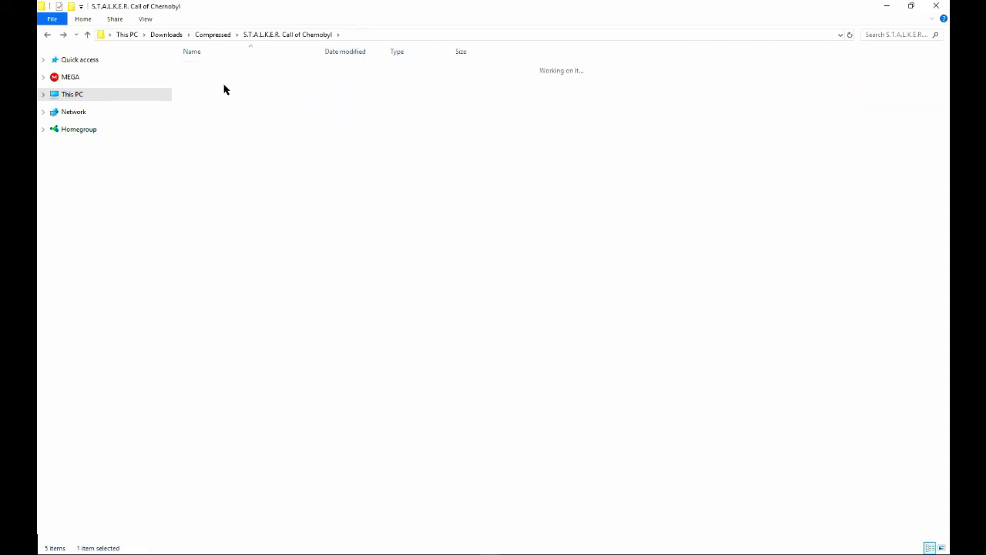
click(226, 106)
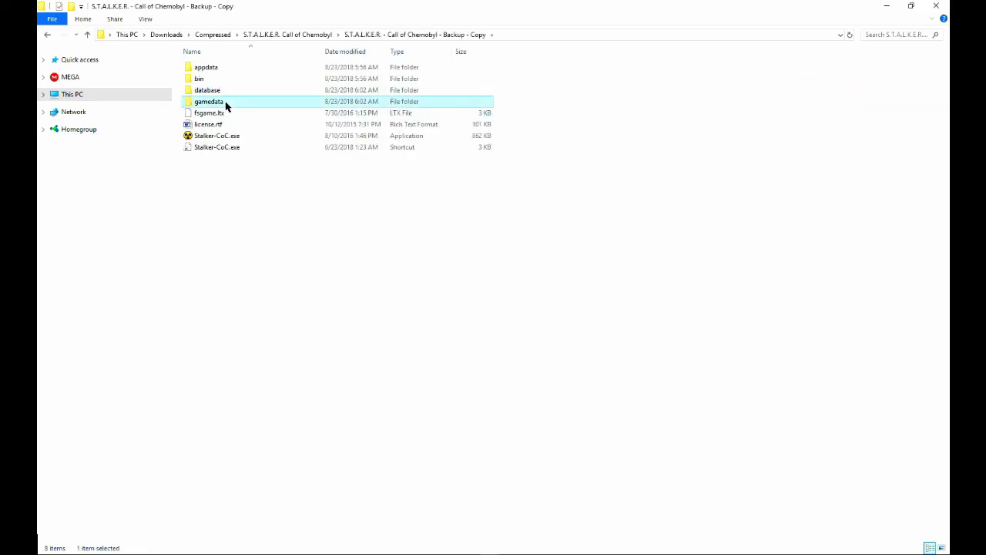
key(BackSpace)
double_click(218, 104)
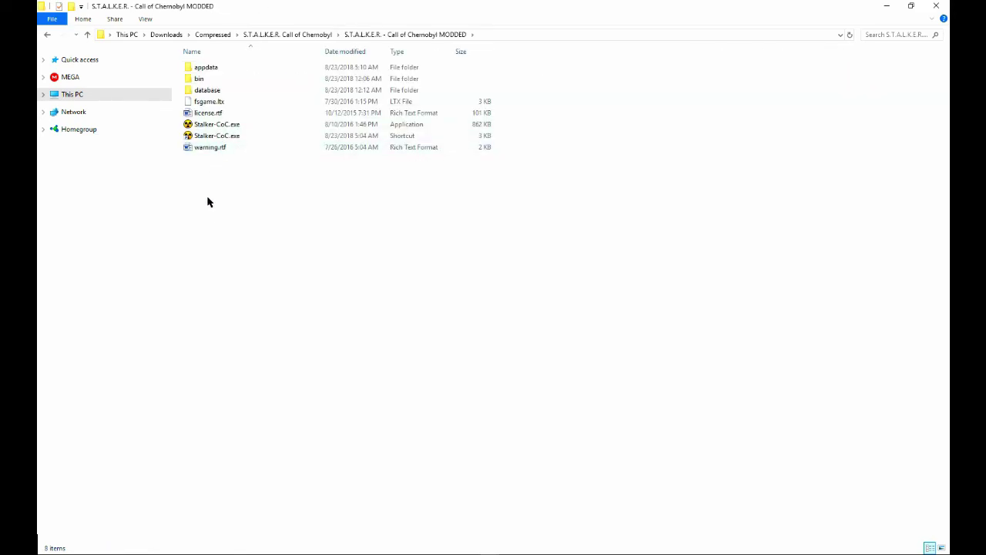
key(ctrl+v)
Delete all save files from appdata\savedgames in the MODDED game folder and return to the game folder.
double_click(227, 92)
key(BackSpace)
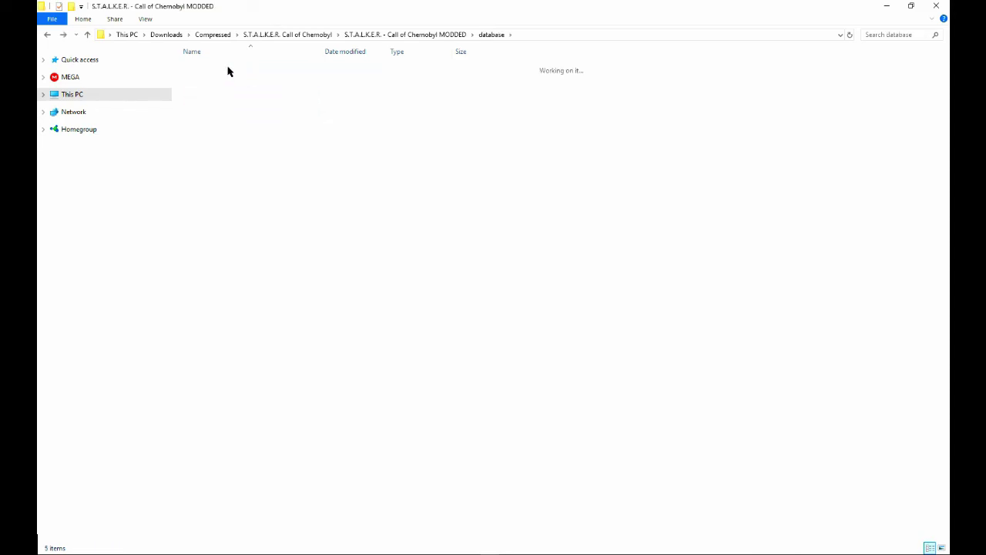
double_click(220, 68)
click(221, 70)
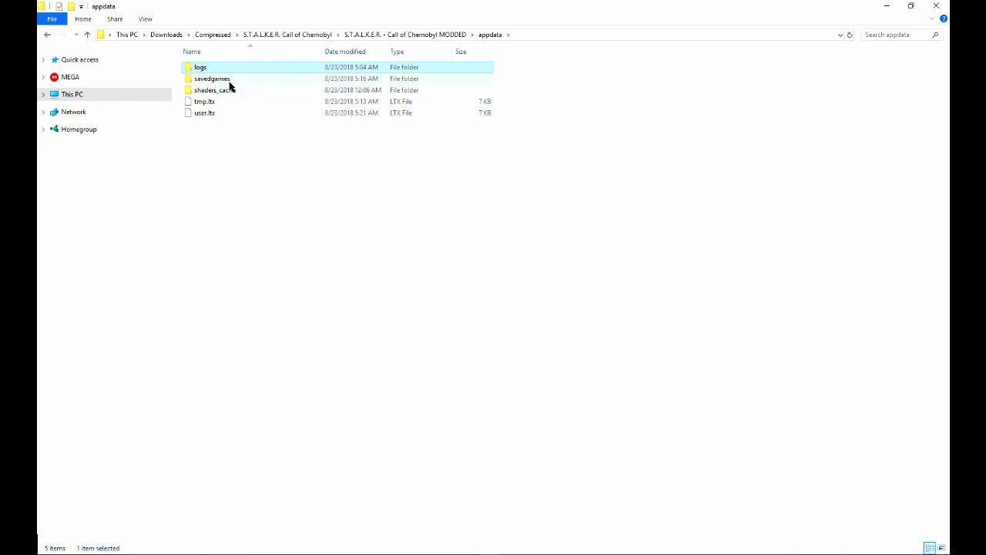
double_click(229, 83)
drag(238, 128, 229, 66)
key(Delete)
key(Return)
key(BackSpace)
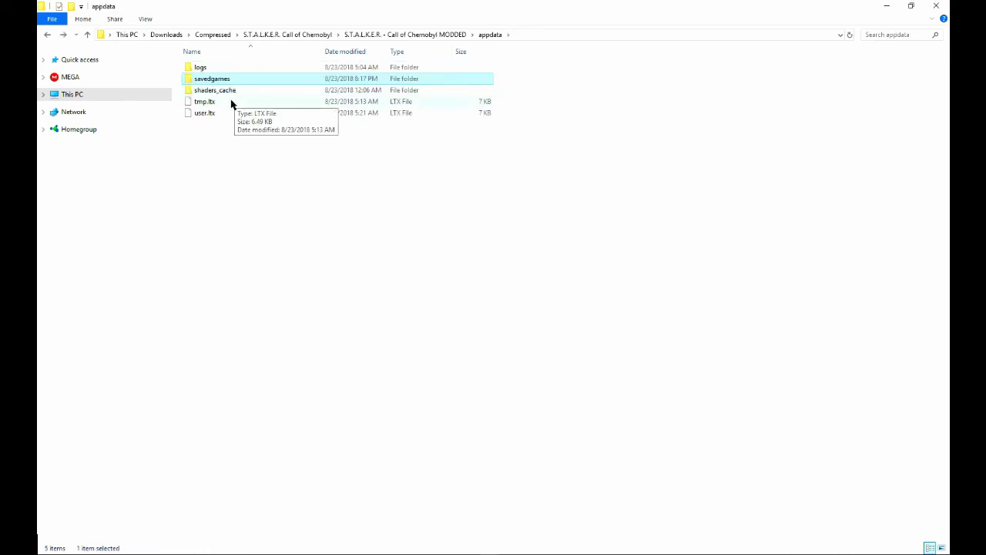
key(BackSpace)
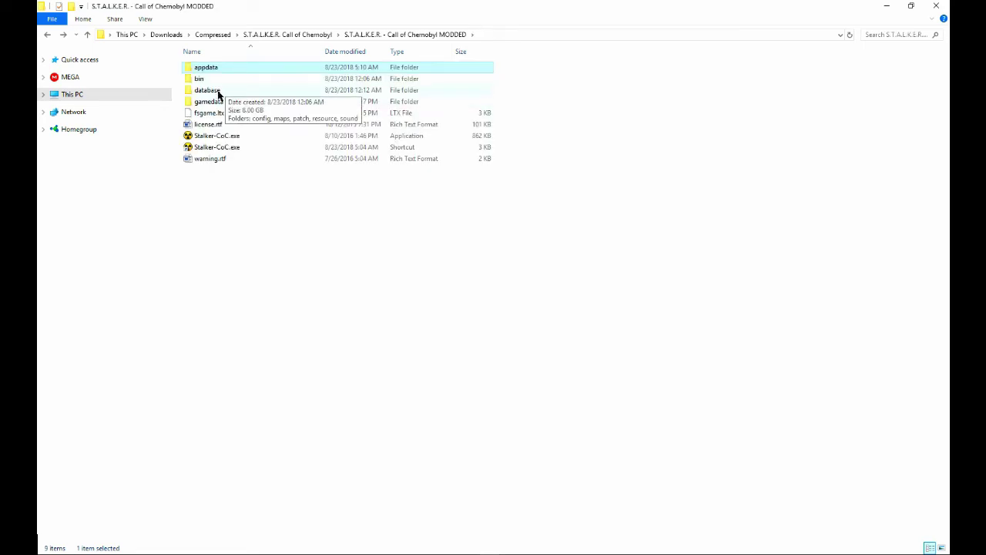
double_click(240, 78)
key(BackSpace)
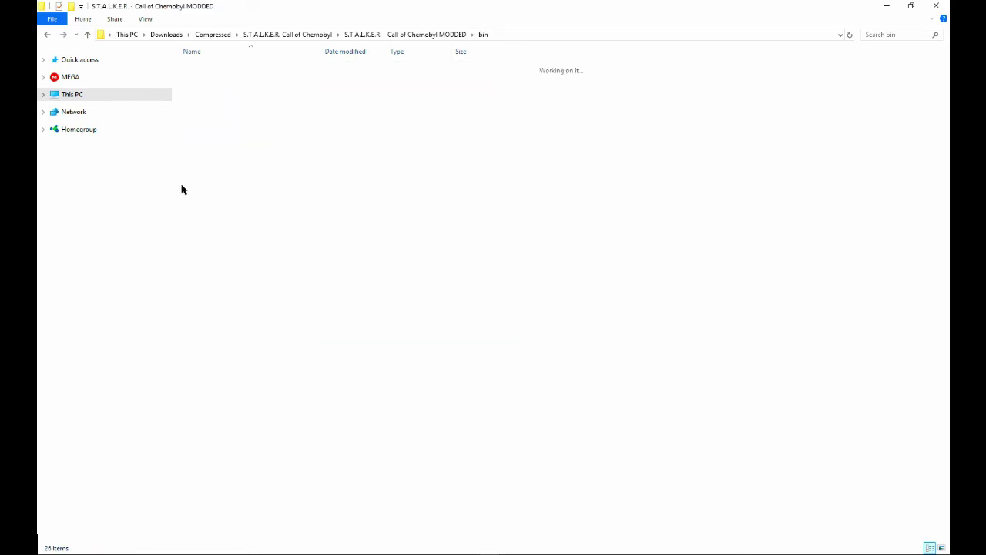
double_click(216, 91)
key(BackSpace)
Copy the merged gamedata folder from 1!1 READY TO INSTALL!!! in MODS FOLDER into S.T.A.L.K.E.R. - Call of Chernobyl MODDED.
key(BackSpace)
double_click(239, 69)
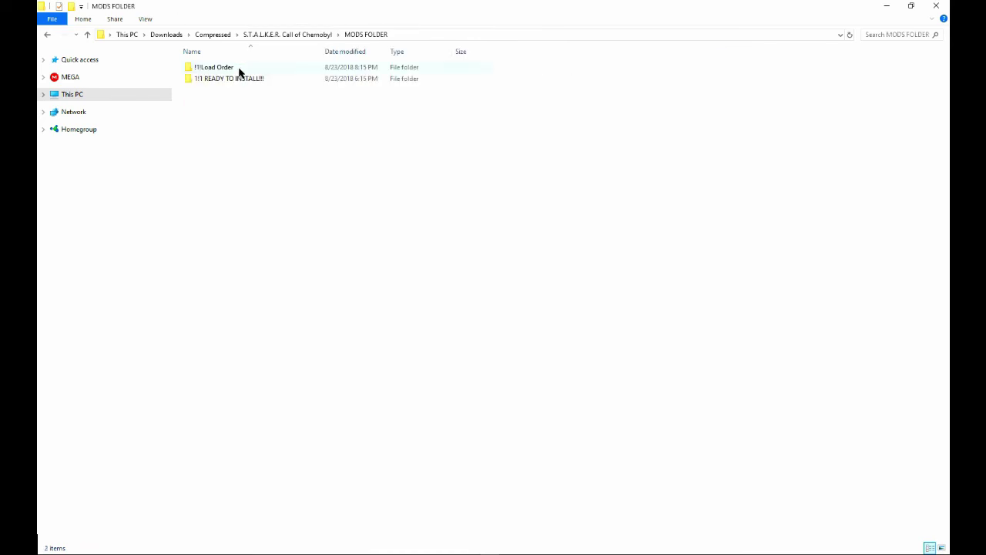
double_click(239, 69)
double_click(238, 68)
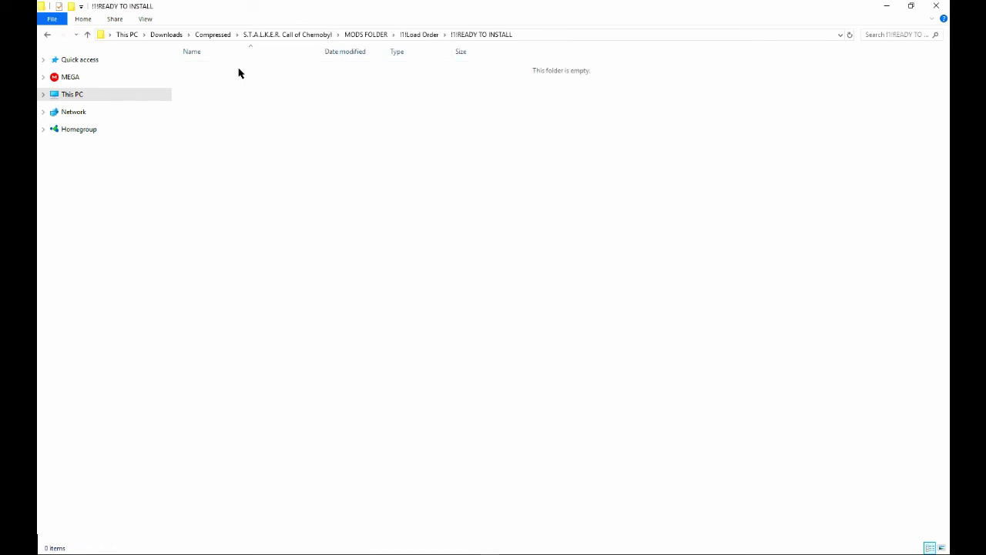
key(BackSpace)
key(BackSpace)
click(235, 79)
double_click(235, 80)
drag(239, 99, 218, 86)
key(BackSpace)
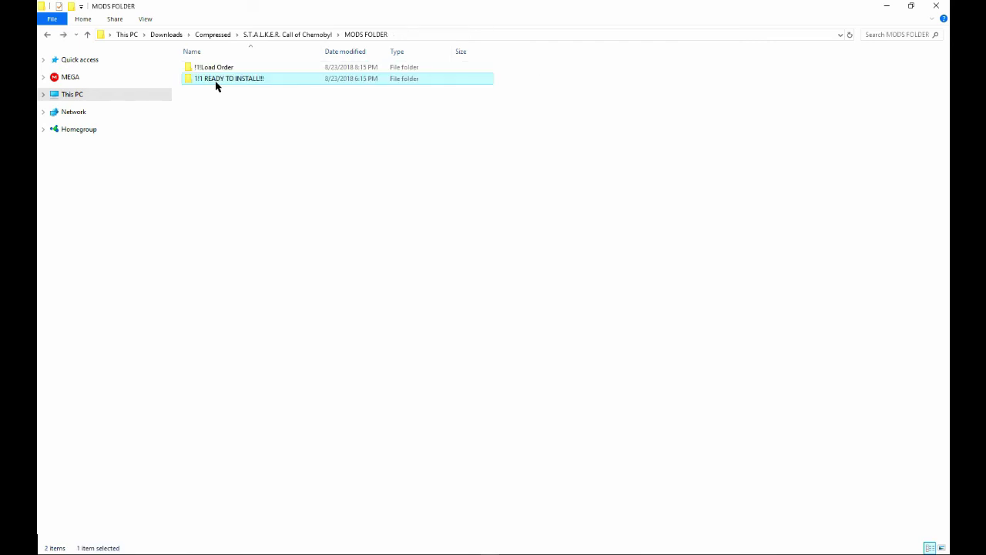
key(BackSpace)
double_click(217, 102)
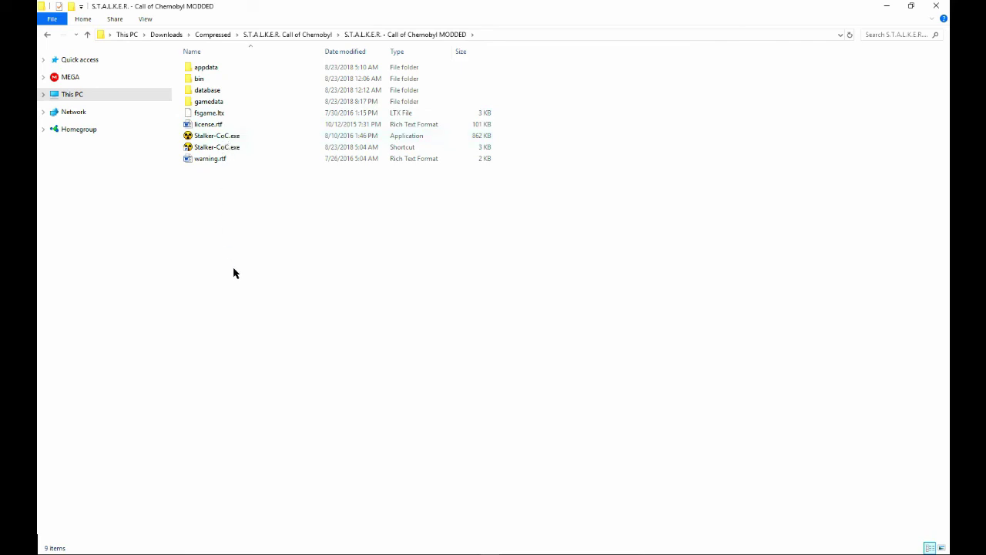
key(ctrl+v)
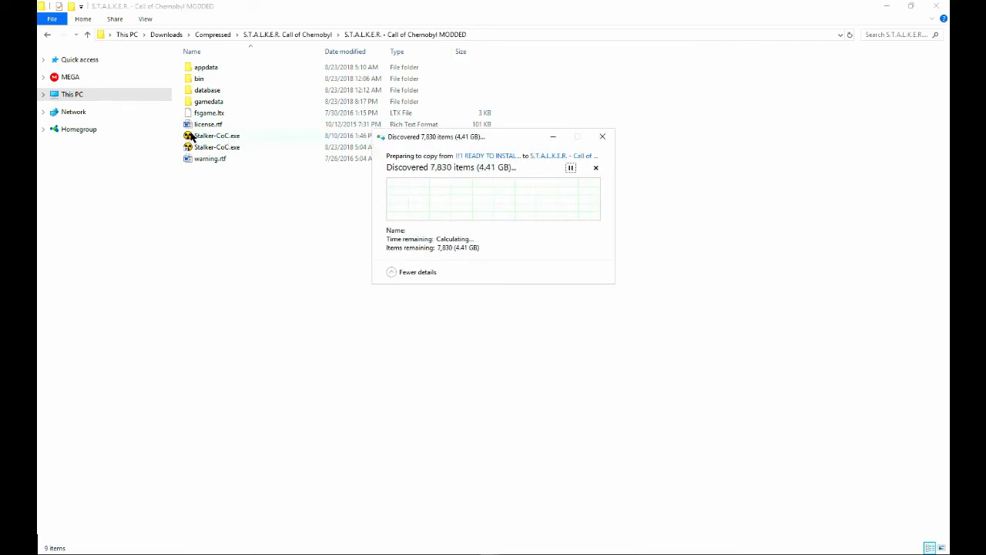
Check the size and file count of the gamedata folder inside 1!1 READY TO INSTALL!!! in its properties.
click(300, 35)
double_click(238, 67)
double_click(238, 68)
key(alt+Left)
double_click(234, 78)
right_click(231, 72)
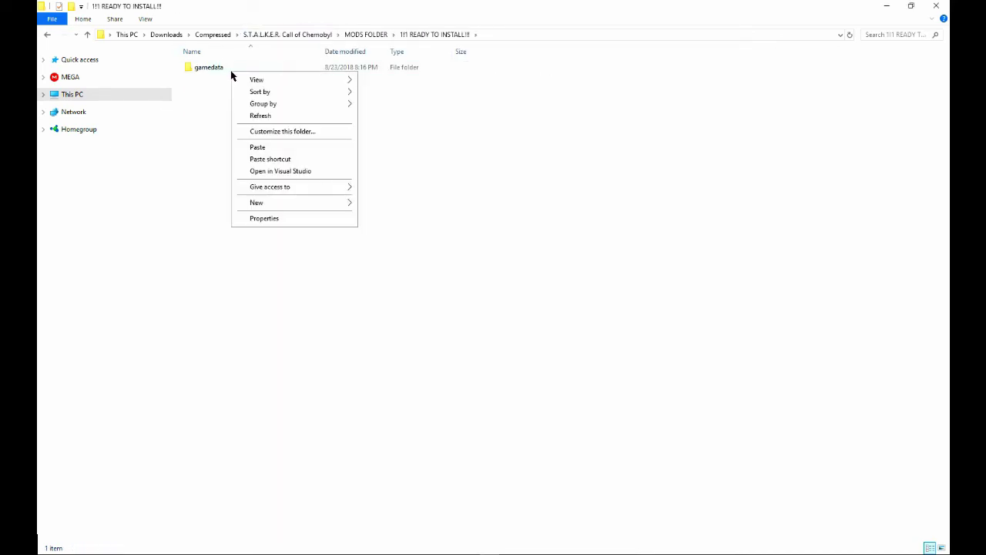
click(209, 62)
right_click(209, 73)
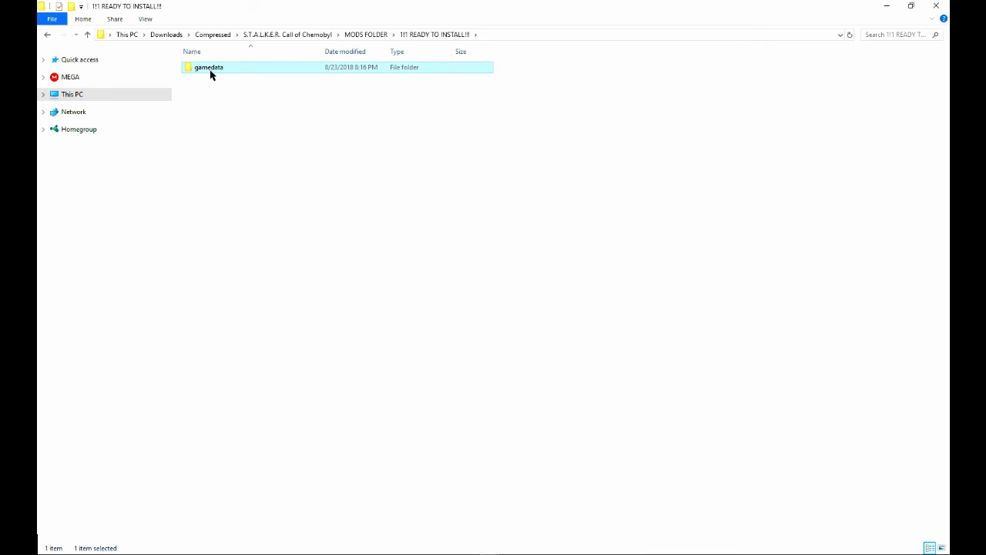
click(249, 425)
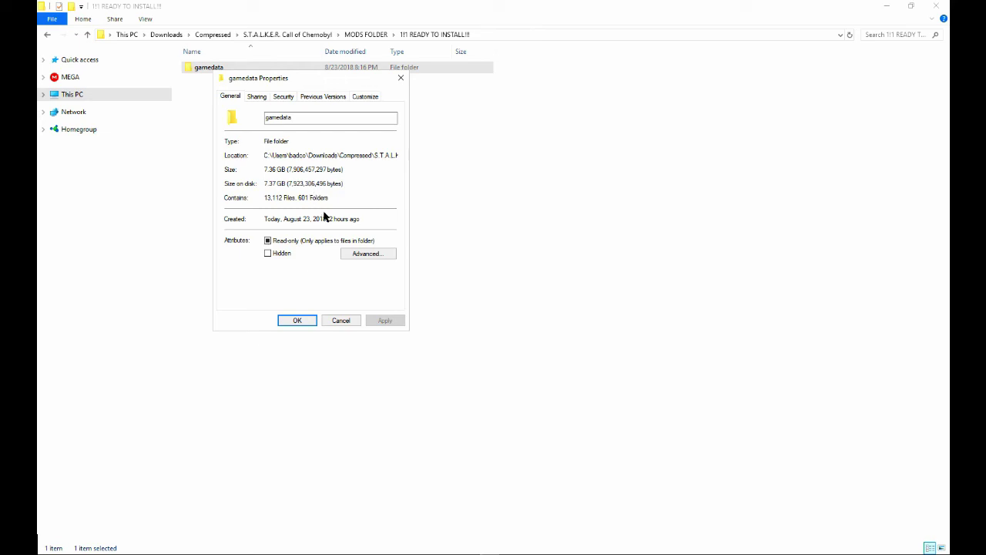
click(341, 321)
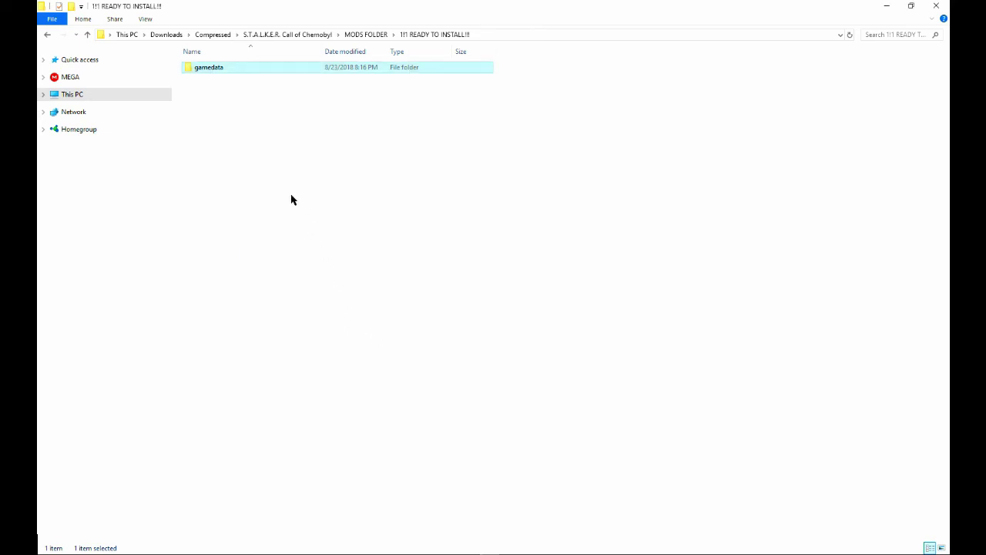
Review the contents of the S.T.A.L.K.E.R. - Call of Chernobyl MODDED folder and check the progress of the gamedata copy.
key(alt+Up)
key(alt+Up)
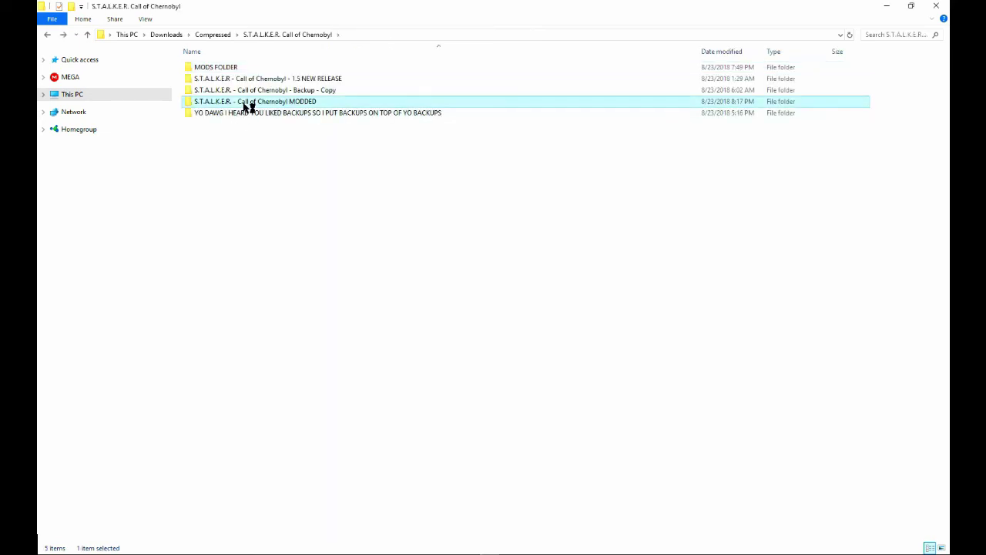
double_click(240, 101)
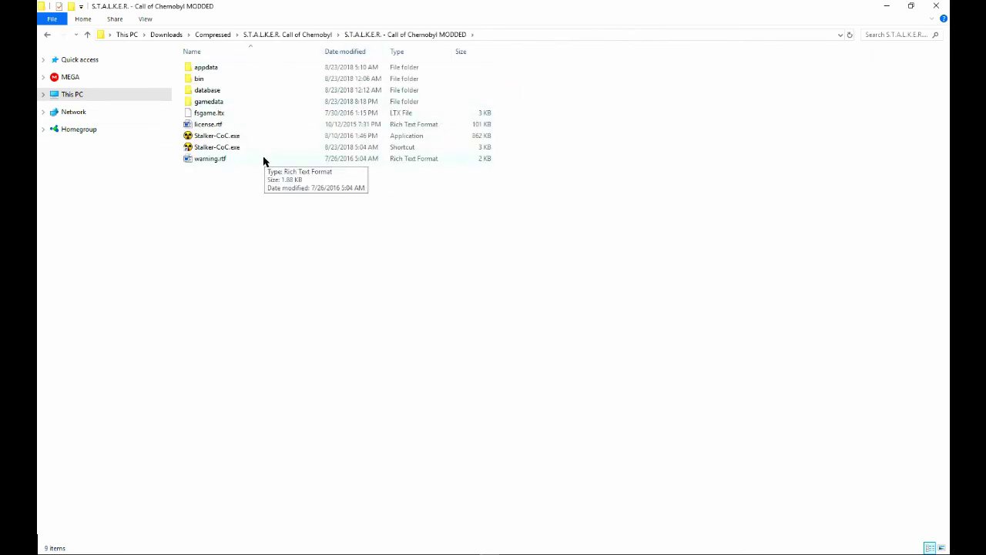
key(alt+Up)
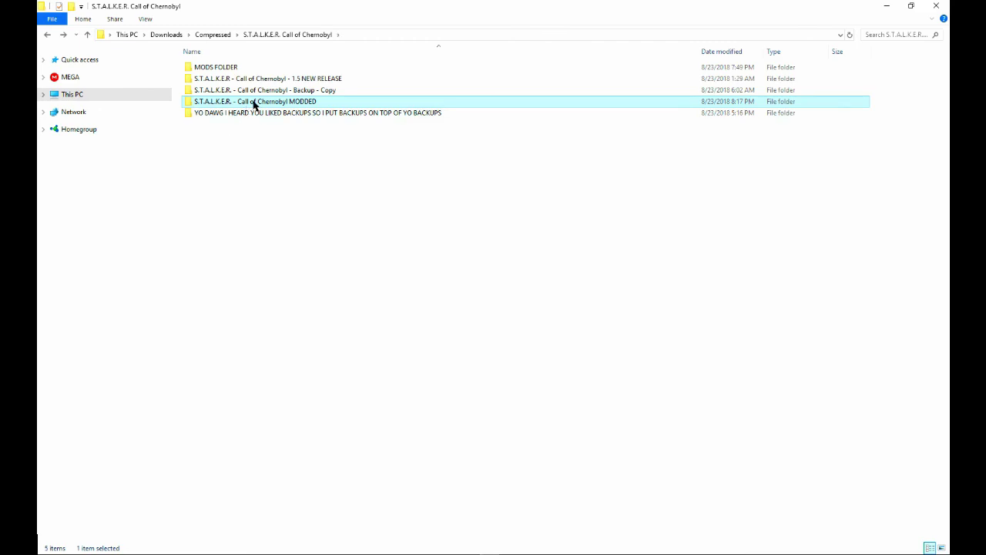
right_click(255, 104)
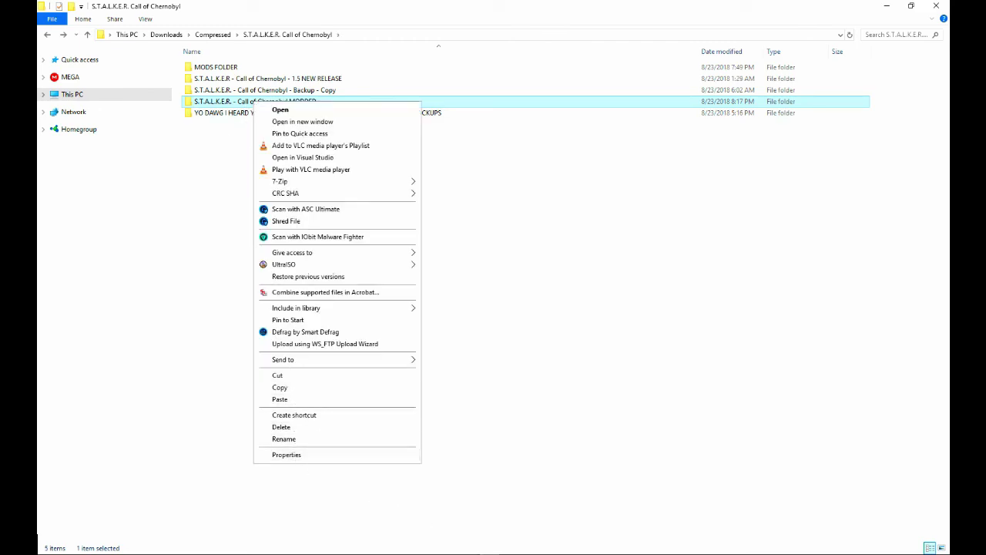
mouse_move(507, 550)
click(655, 510)
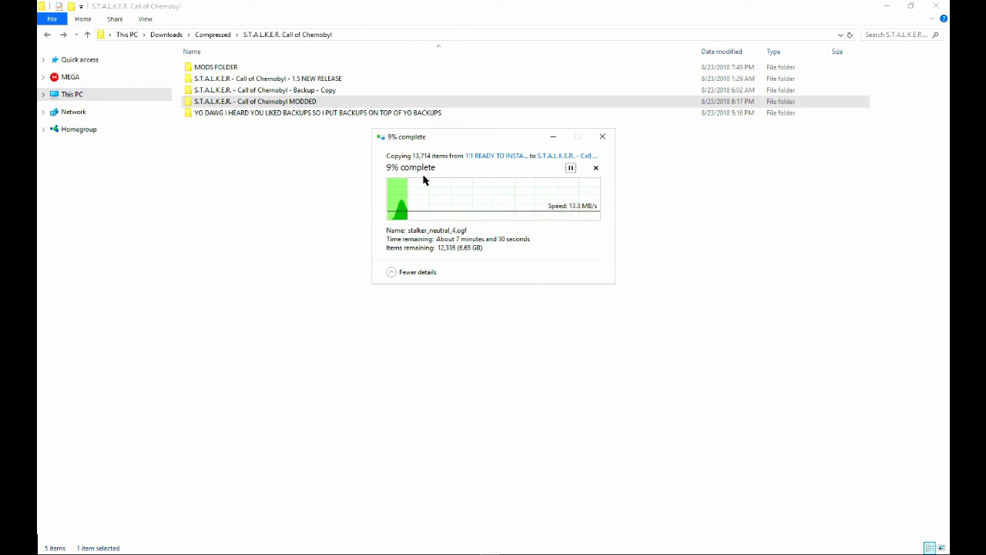
Check the copy progress and inspect MODS FOLDER and its Load Order subfolder, returning to the S.T.A.L.K.E.R. Call of Chernobyl folder.
double_click(271, 68)
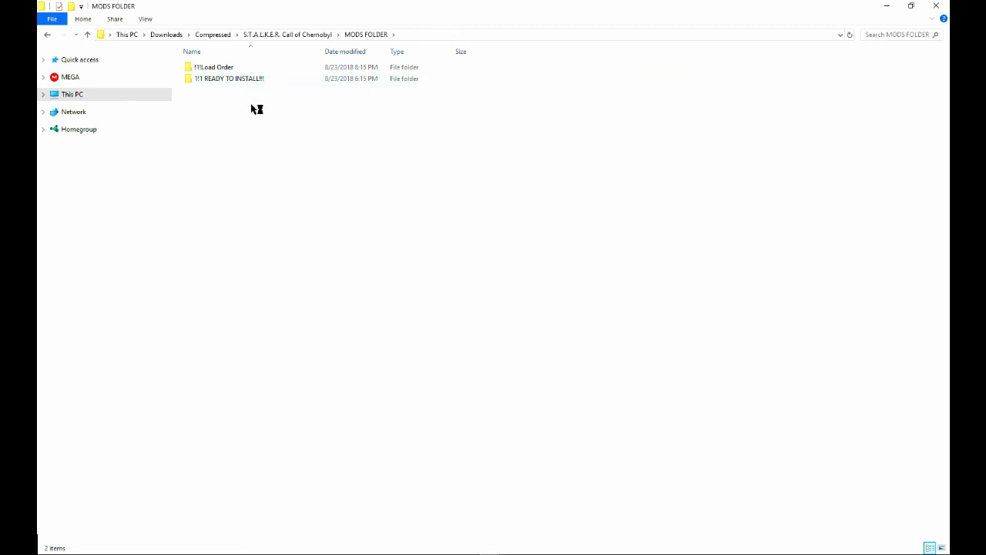
key(BackSpace)
mouse_move(470, 548)
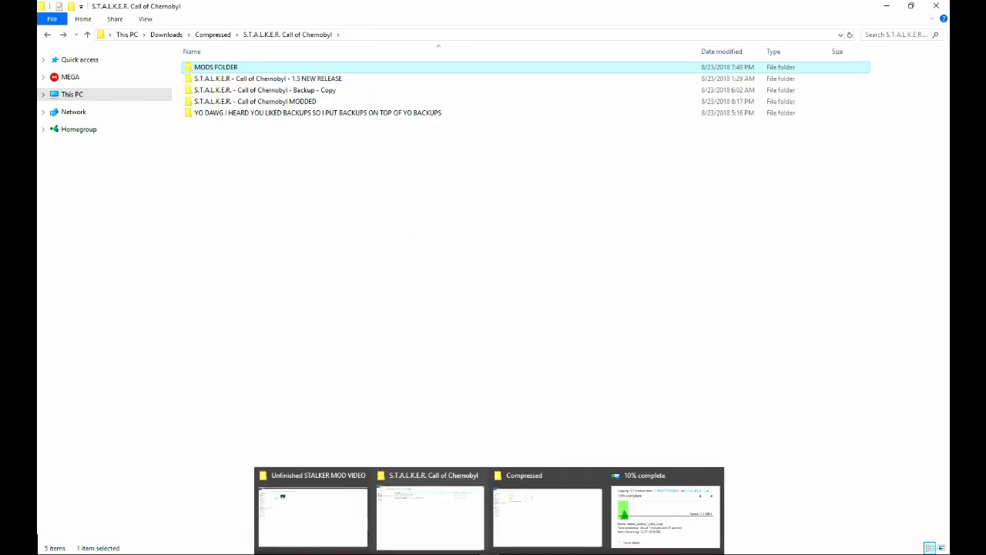
click(672, 509)
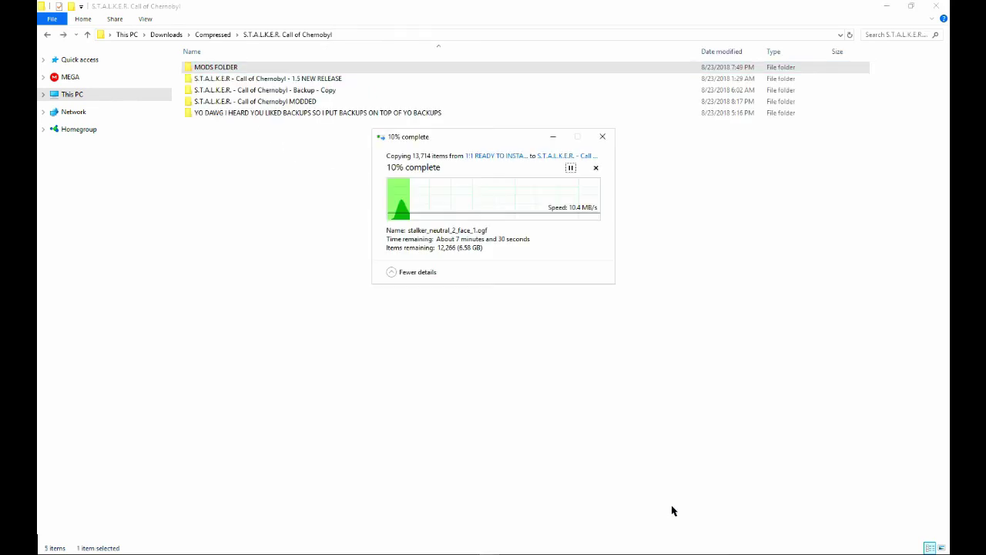
double_click(223, 68)
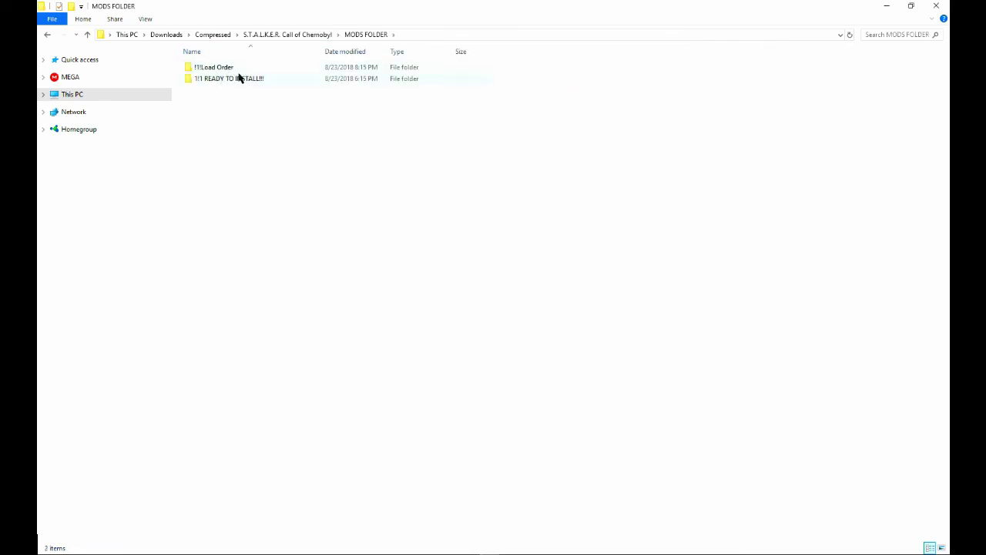
double_click(244, 69)
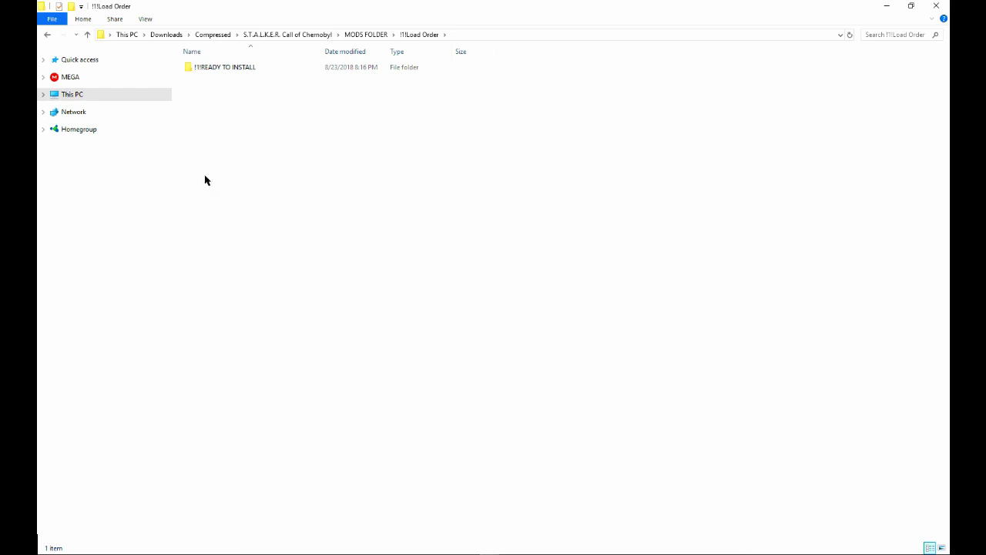
key(BackSpace)
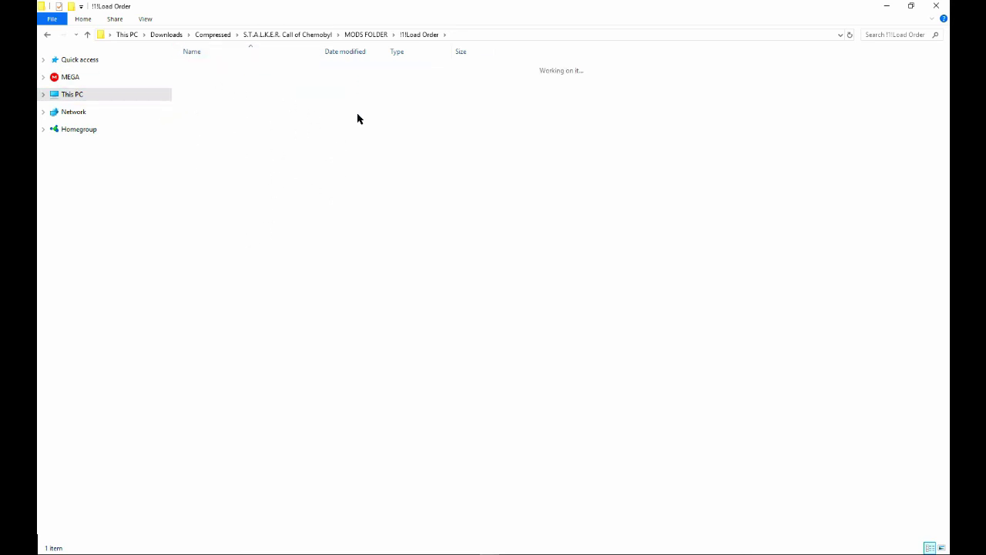
key(BackSpace)
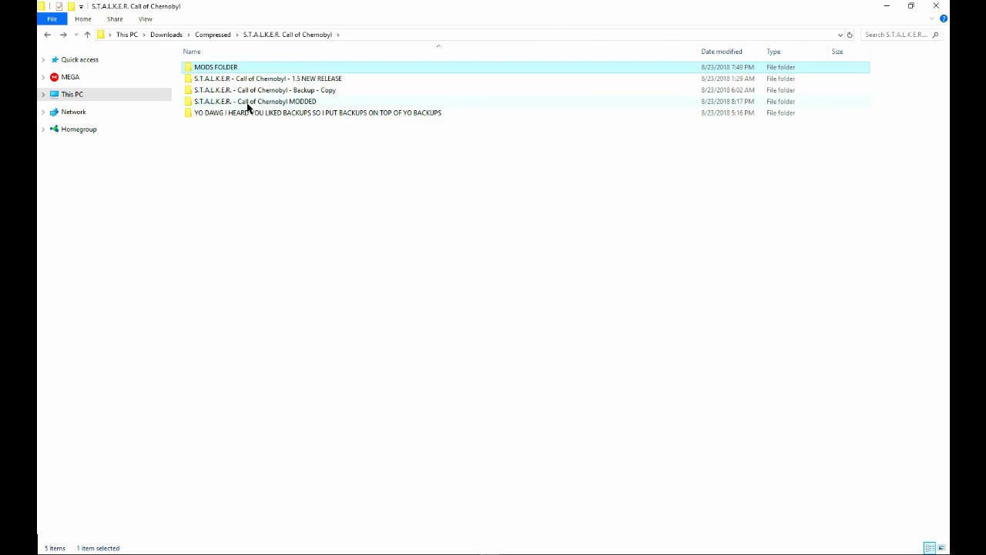
Look through the MODDED game folder and MODS FOLDER once more and recheck the progress of the gamedata copy.
double_click(248, 104)
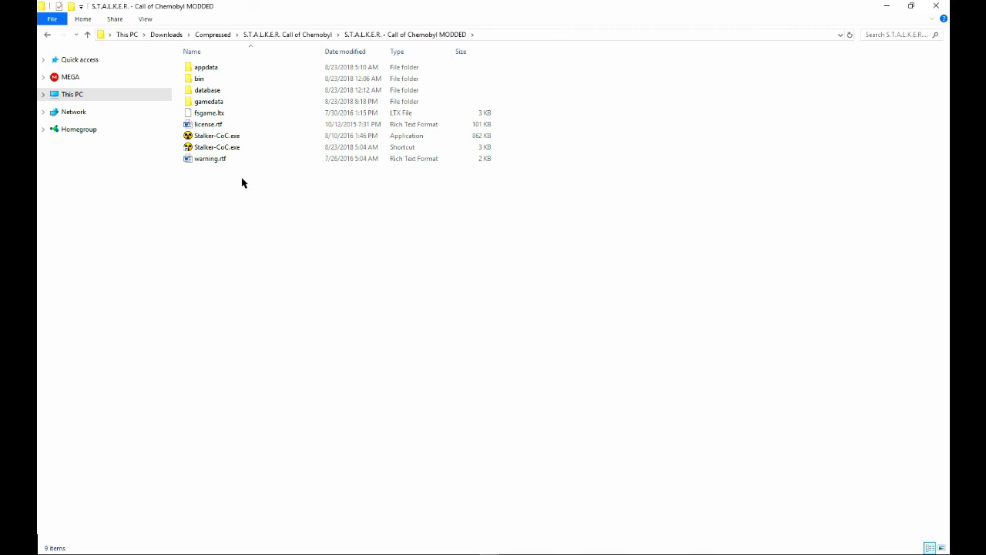
key(BackSpace)
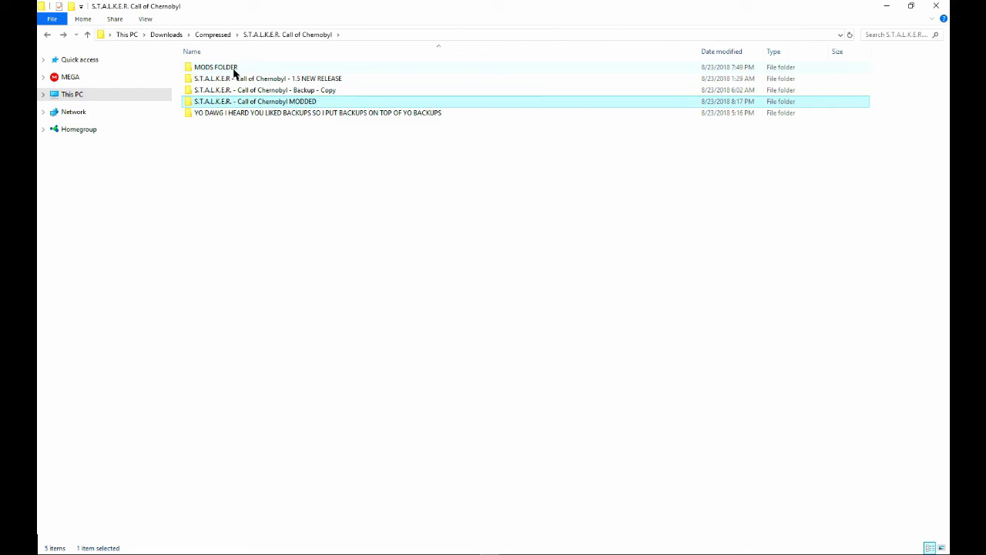
key(Home)
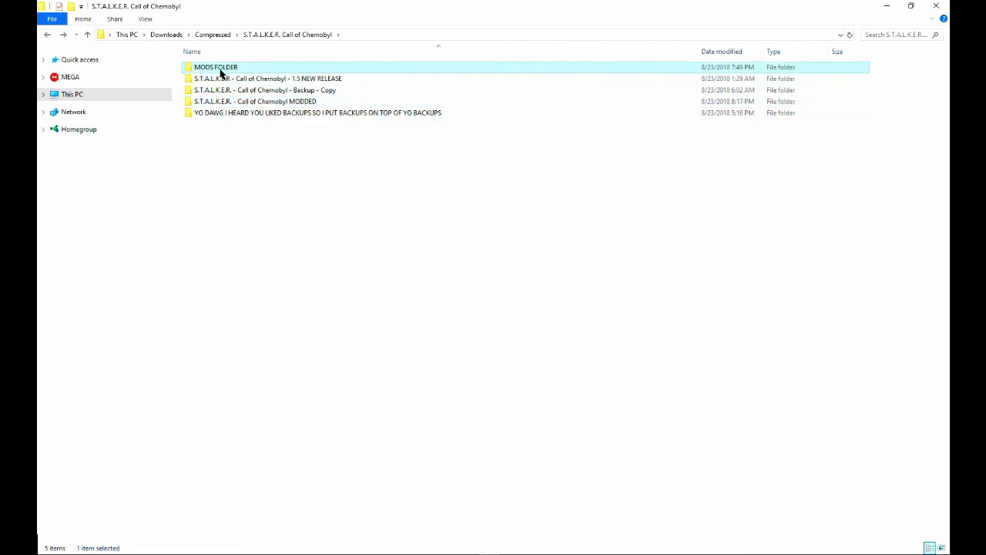
key(Return)
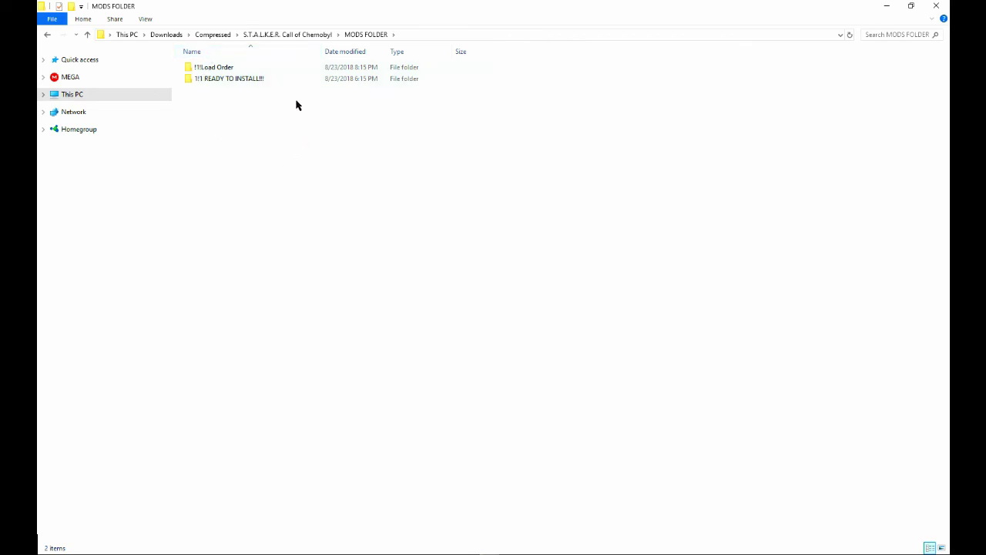
key(BackSpace)
click(648, 505)
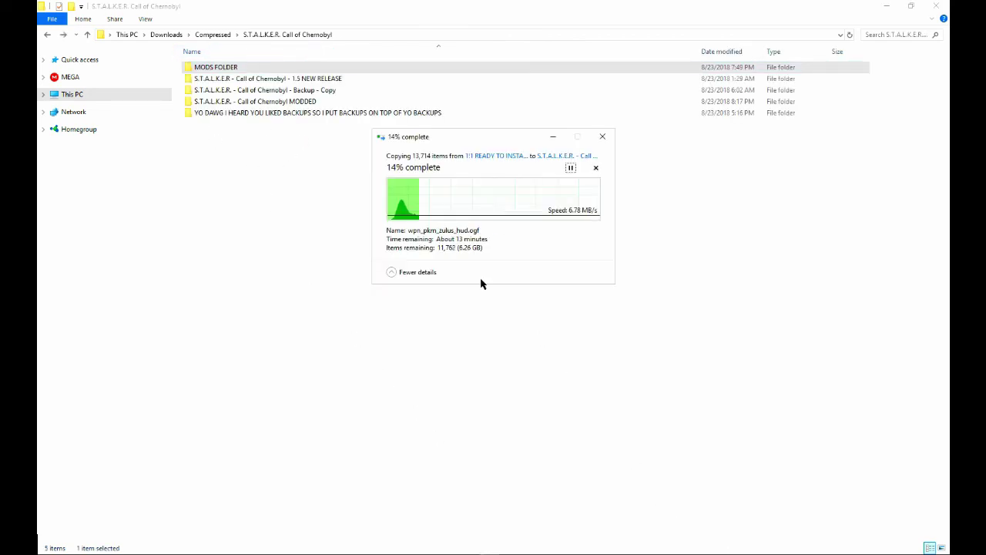